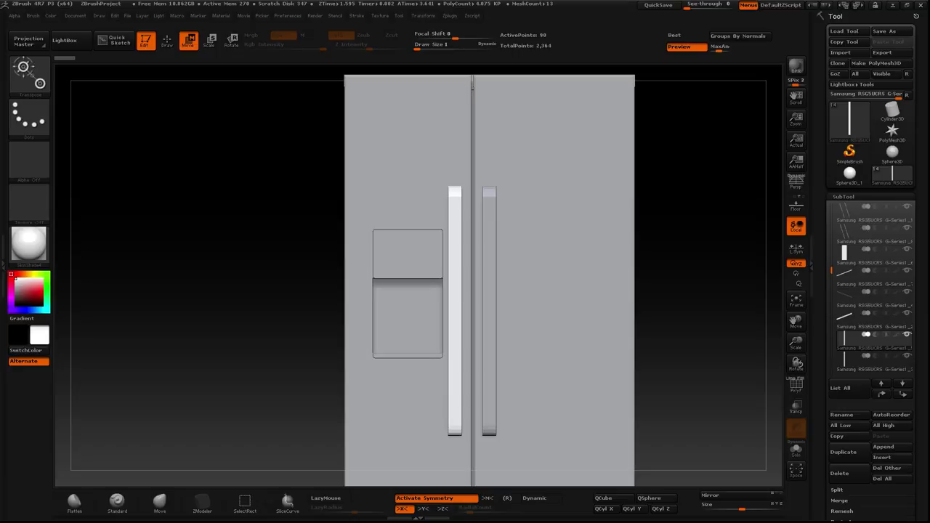
# Step: Orbit to an angled view and zoom in until the dispenser recess and handles fill the canvas
pyautogui.click(411, 353)
pyautogui.moveTo(312, 293)
pyautogui.mouseDown()
pyautogui.moveTo(239, 282)
pyautogui.moveTo(225, 316)
pyautogui.moveTo(230, 309)
pyautogui.mouseUp()
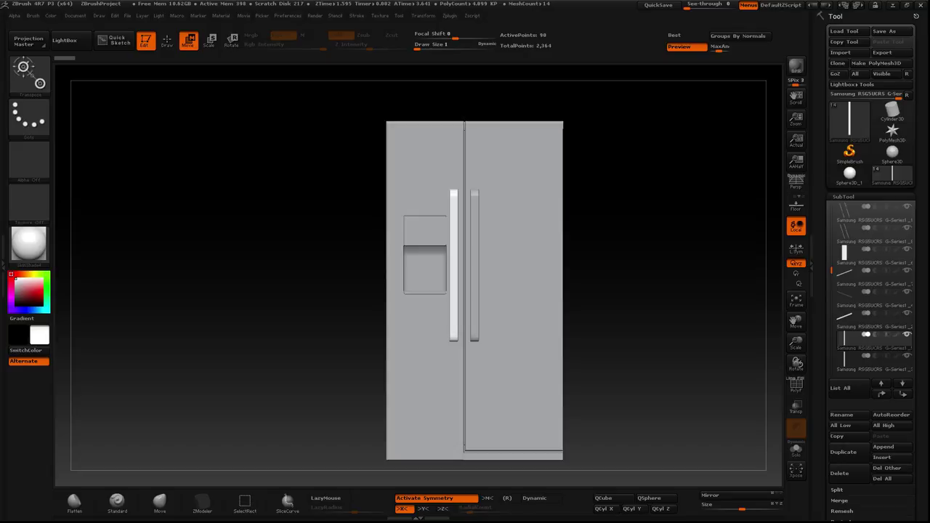
pyautogui.moveTo(426, 292)
pyautogui.keyDown('ctrl'); pyautogui.mouseDown(button='right')
pyautogui.moveTo(285, 300)
pyautogui.moveTo(297, 262)
pyautogui.moveTo(443, 225)
pyautogui.mouseUp(button='right'); pyautogui.keyUp('ctrl')
# Step: Duplicate the dispenser panel SubTool and begin resizing the copy with a transpose line
pyautogui.keyDown('alt'); pyautogui.click(443, 224); pyautogui.keyUp('alt')
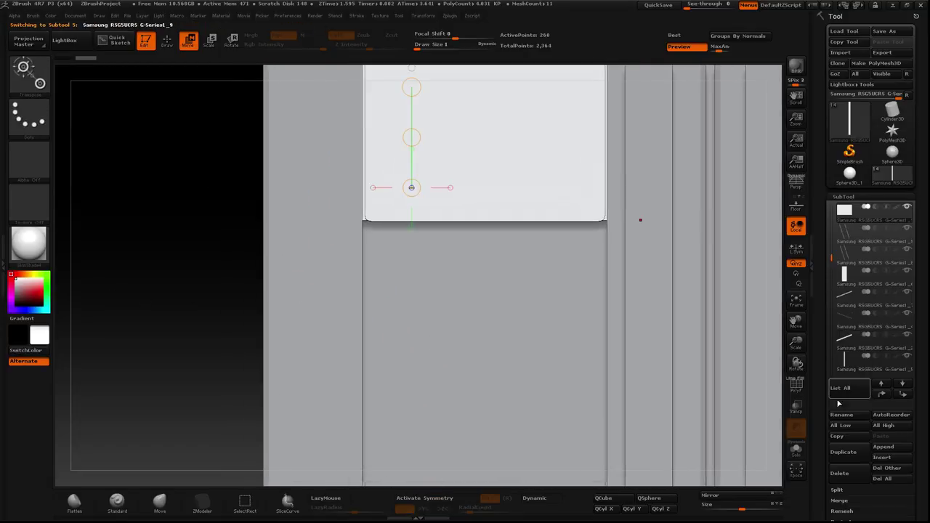
pyautogui.click(843, 452)
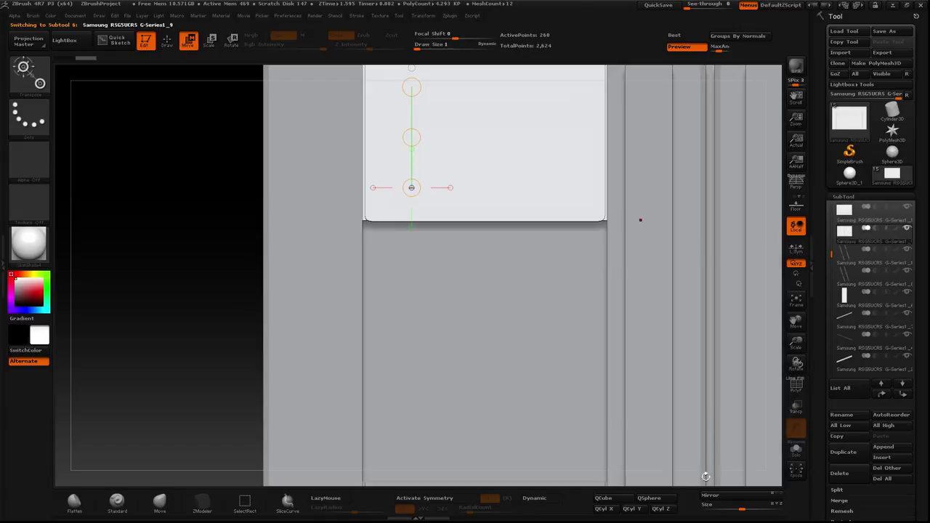
pyautogui.keyDown('alt'); pyautogui.click(485, 240); pyautogui.keyUp('alt')
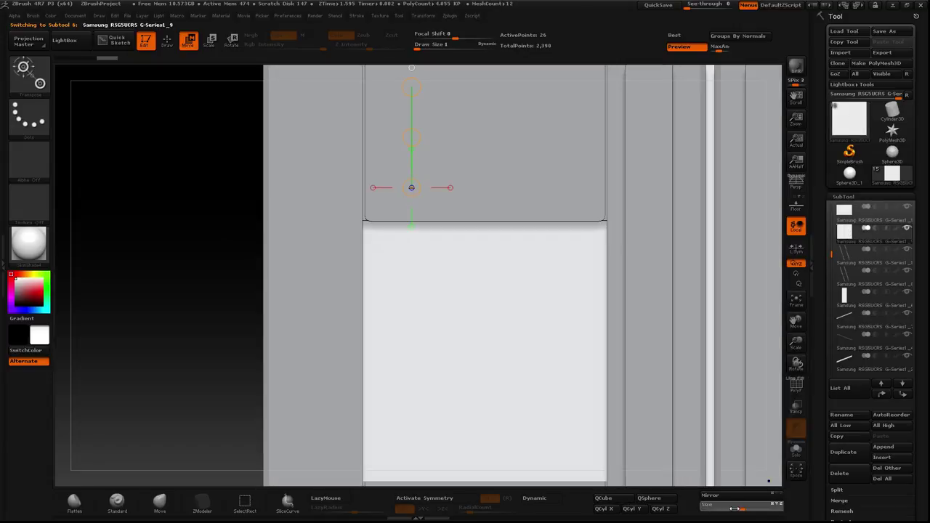
pyautogui.moveTo(741, 508); pyautogui.dragTo(725, 508)
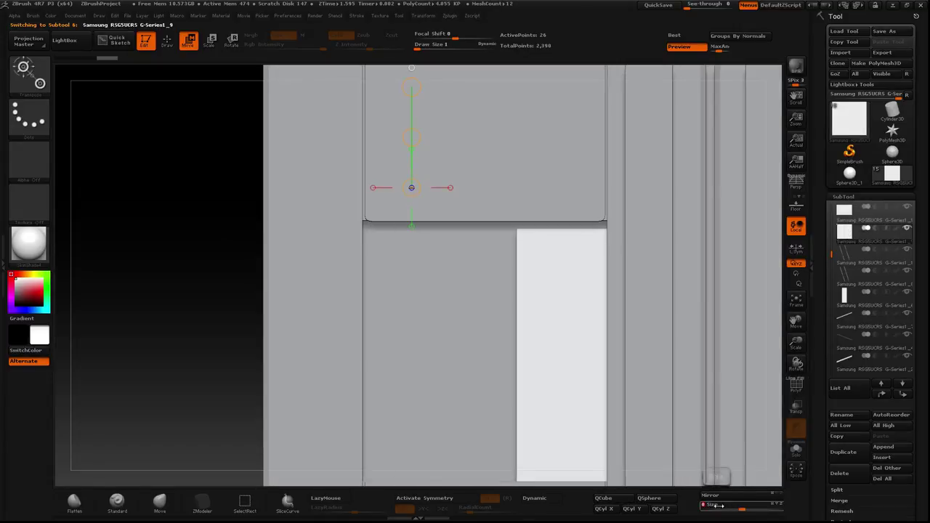
pyautogui.keyDown('shift'); pyautogui.moveTo(235, 259); pyautogui.dragTo(530, 321); pyautogui.keyUp('shift')
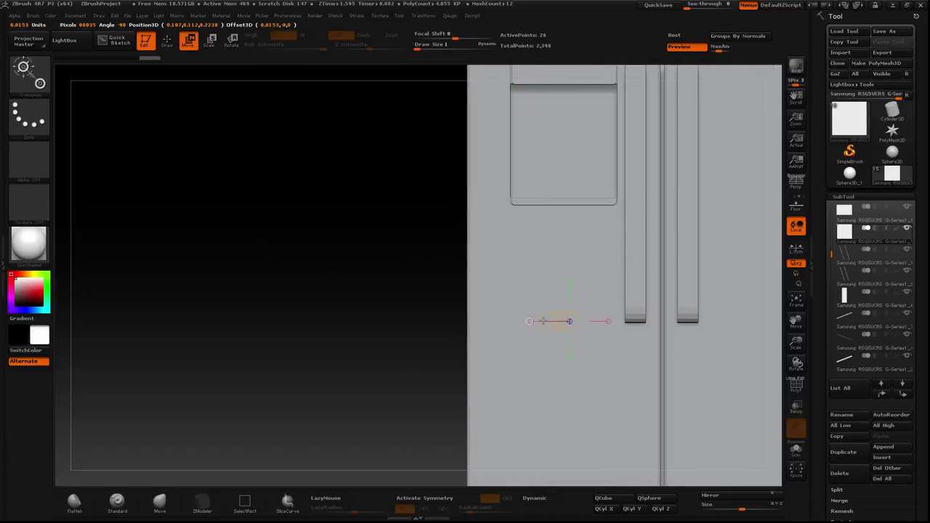
pyautogui.hotkey('ctrl', 'z')
pyautogui.hotkey('ctrl', 'z')
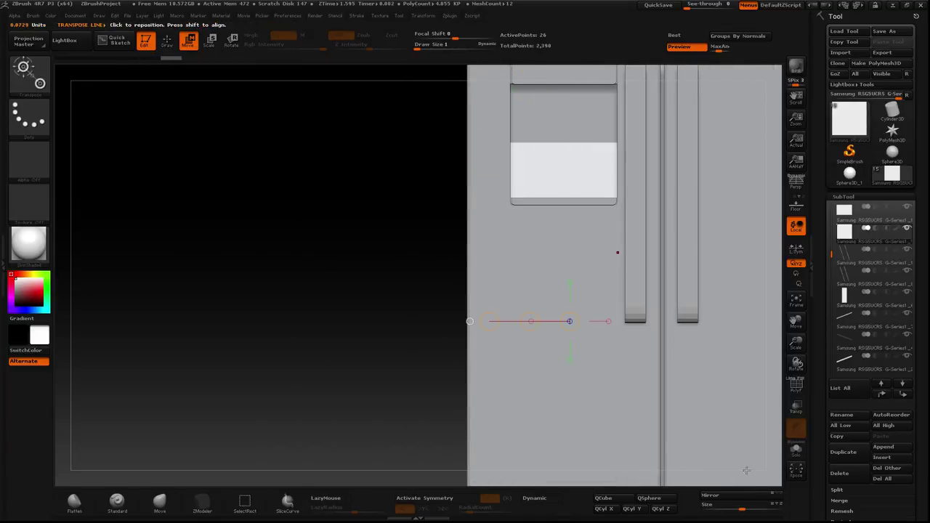
pyautogui.hotkey('ctrl', 'z')
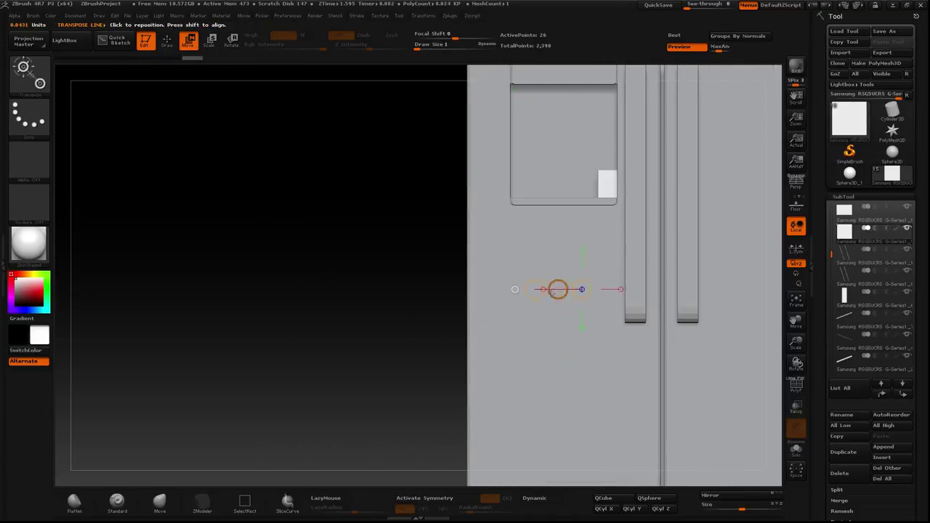
# Step: Shrink the copy to a small square and move it onto the dispenser's middle divide
pyautogui.moveTo(542, 376); pyautogui.dragTo(523, 208)
pyautogui.moveTo(281, 200)
pyautogui.keyDown('alt'); pyautogui.mouseDown()
pyautogui.moveTo(291, 307)
pyautogui.moveTo(490, 260)
pyautogui.mouseUp(); pyautogui.keyUp('alt')
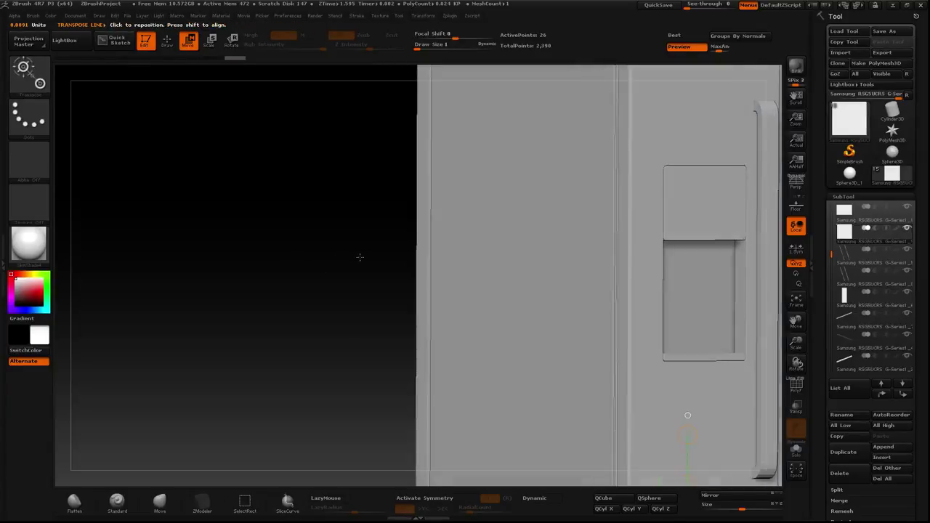
pyautogui.keyDown('alt'); pyautogui.moveTo(779, 246); pyautogui.dragTo(583, 240); pyautogui.keyUp('alt')
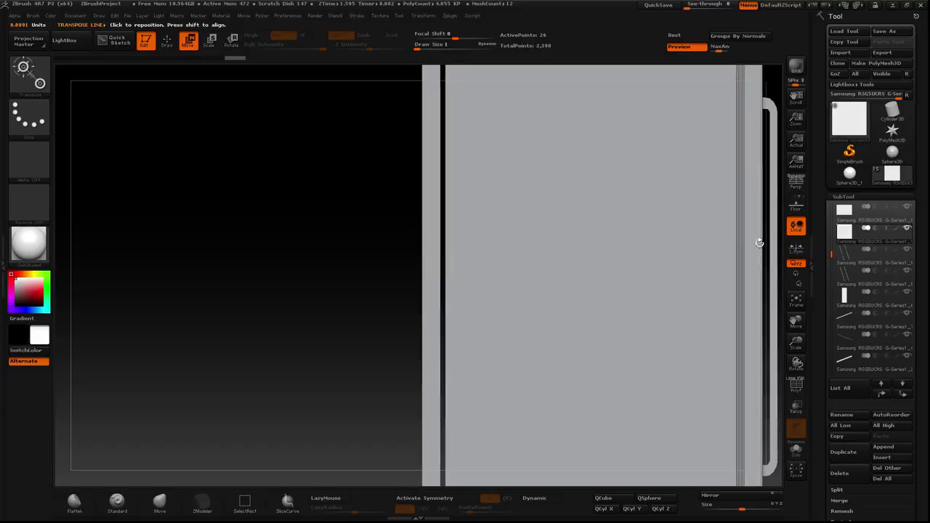
pyautogui.moveTo(445, 258); pyautogui.dragTo(522, 257)
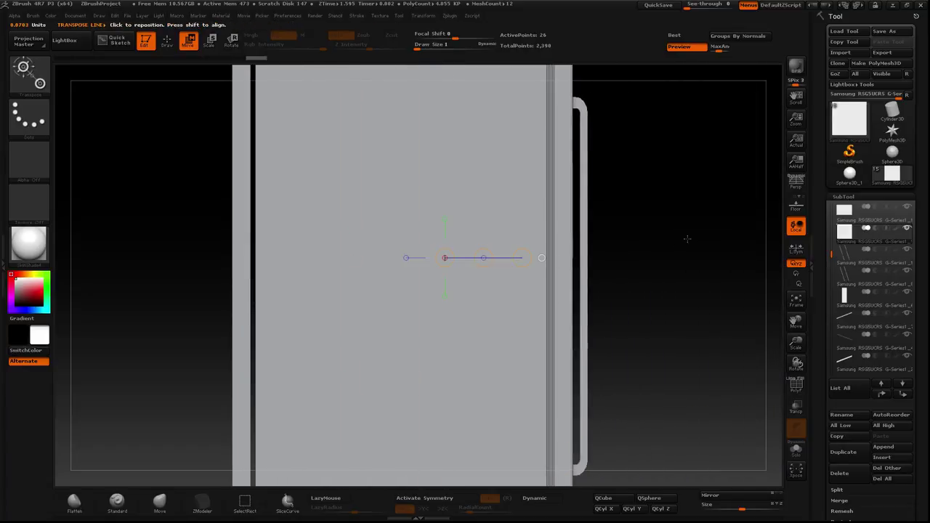
pyautogui.moveTo(685, 236)
pyautogui.keyDown('shift'); pyautogui.mouseDown()
pyautogui.moveTo(330, 215)
pyautogui.moveTo(366, 290)
pyautogui.mouseUp(); pyautogui.keyUp('shift')
pyautogui.press('f')
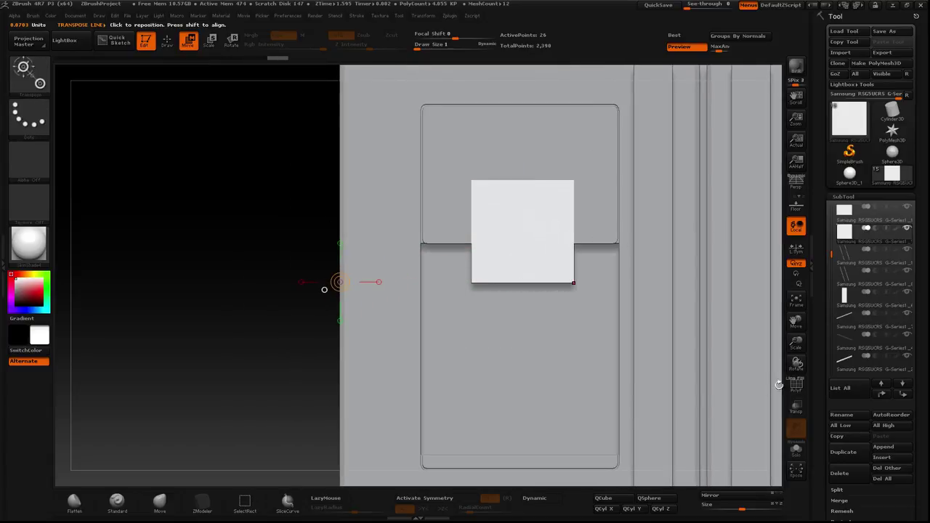
# Step: Turn on PolyF and mask one half of the small square
pyautogui.click(796, 385)
pyautogui.moveTo(216, 176)
pyautogui.mouseDown()
pyautogui.moveTo(218, 193)
pyautogui.moveTo(375, 215)
pyautogui.mouseUp()
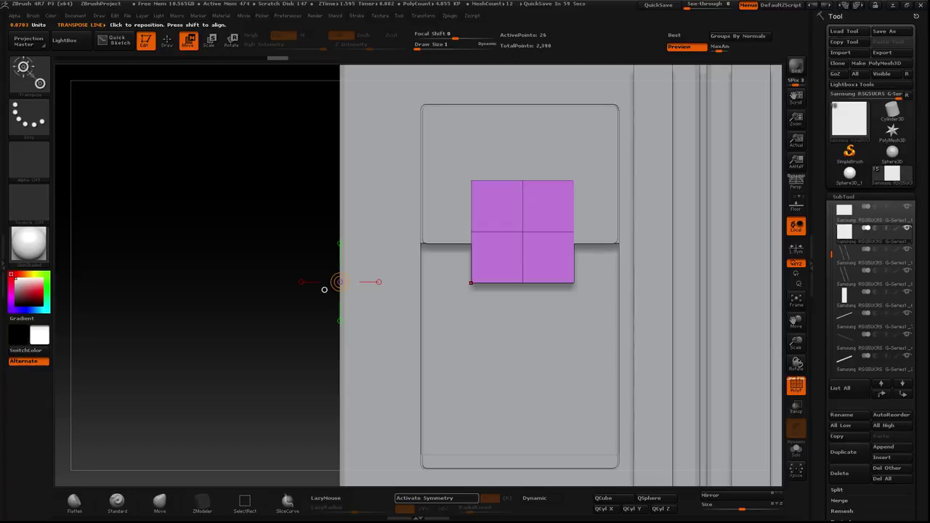
pyautogui.moveTo(322, 288)
pyautogui.mouseDown()
pyautogui.moveTo(255, 191)
pyautogui.moveTo(208, 77)
pyautogui.mouseUp()
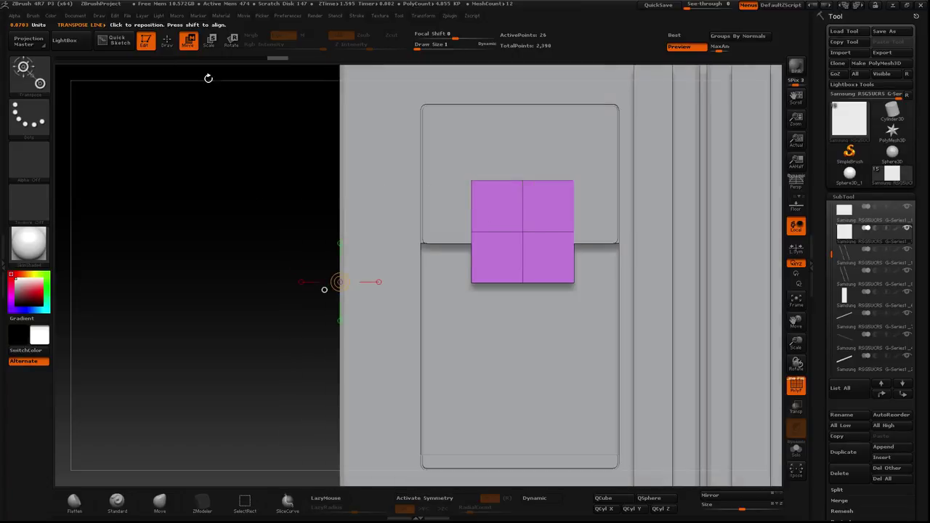
pyautogui.click(166, 42)
pyautogui.keyDown('ctrl'); pyautogui.moveTo(158, 94); pyautogui.dragTo(629, 232); pyautogui.keyUp('ctrl')
pyautogui.keyDown('ctrl'); pyautogui.click(313, 224); pyautogui.keyUp('ctrl')
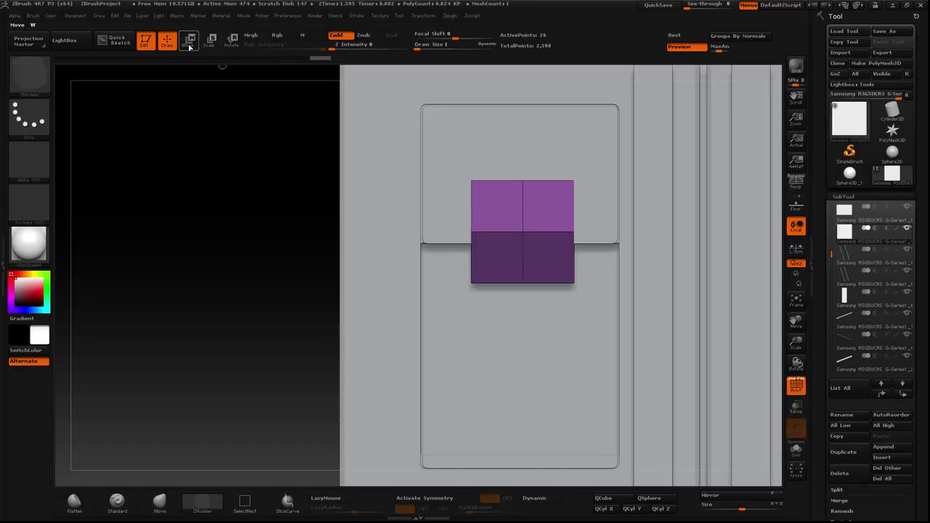
# Step: Pull the square's top and bottom edges inward into a short wide block, then clear the mask
pyautogui.click(188, 41)
pyautogui.moveTo(438, 215); pyautogui.dragTo(471, 281)
pyautogui.moveTo(226, 247)
pyautogui.mouseDown()
pyautogui.moveTo(213, 268)
pyautogui.moveTo(222, 256)
pyautogui.mouseUp()
pyautogui.moveTo(432, 217); pyautogui.dragTo(511, 217)
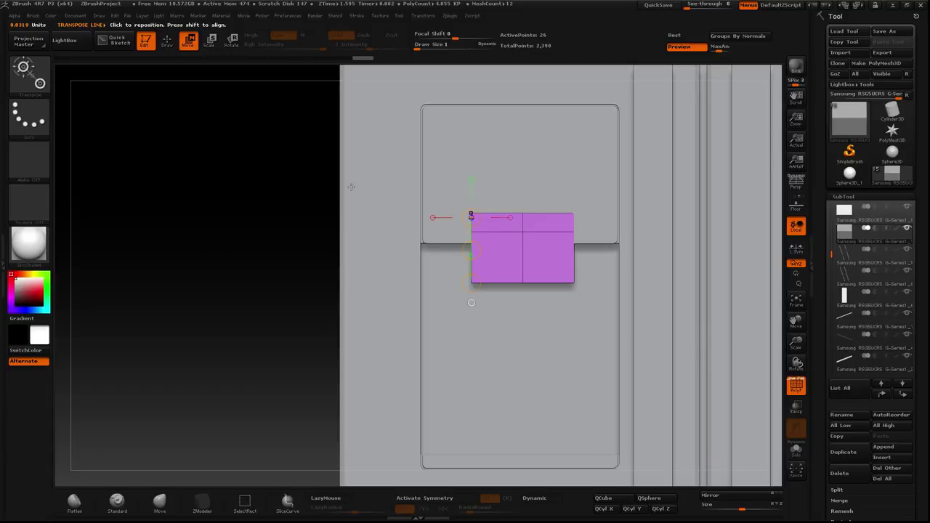
pyautogui.keyDown('ctrl'); pyautogui.moveTo(259, 345); pyautogui.dragTo(618, 265); pyautogui.keyUp('ctrl')
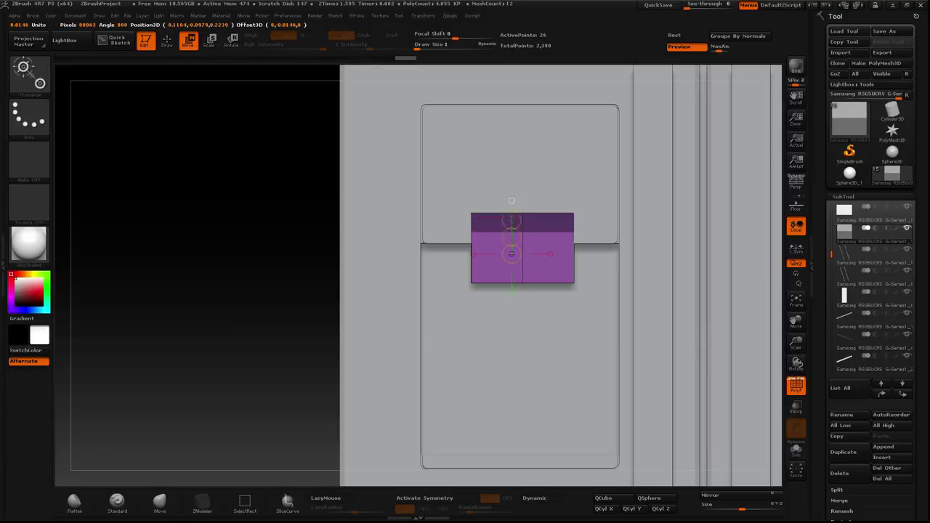
pyautogui.moveTo(512, 218); pyautogui.dragTo(512, 194)
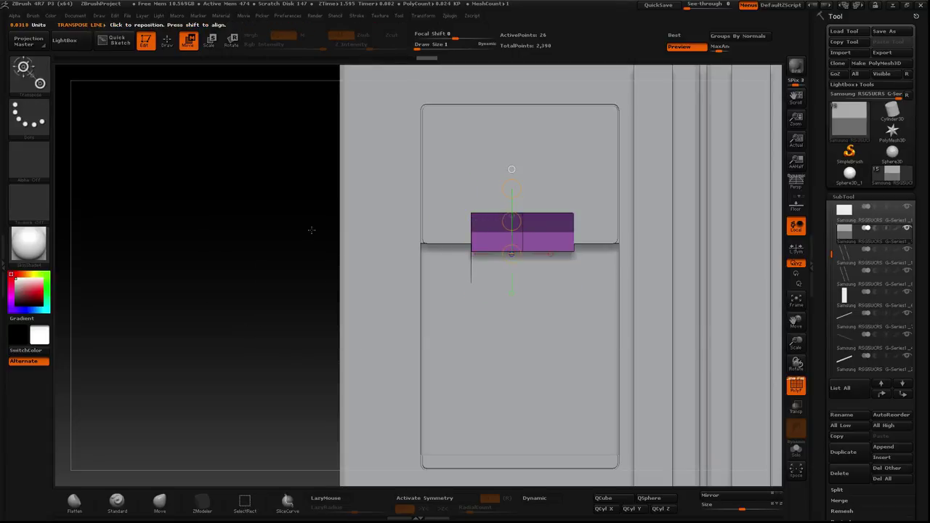
pyautogui.keyDown('ctrl'); pyautogui.moveTo(310, 228); pyautogui.dragTo(207, 291); pyautogui.keyUp('ctrl')
# Step: Nudge the block left so it is centred under the upper dispenser panel
pyautogui.press('f')
pyautogui.keyDown('alt'); pyautogui.click(370, 127); pyautogui.keyUp('alt')
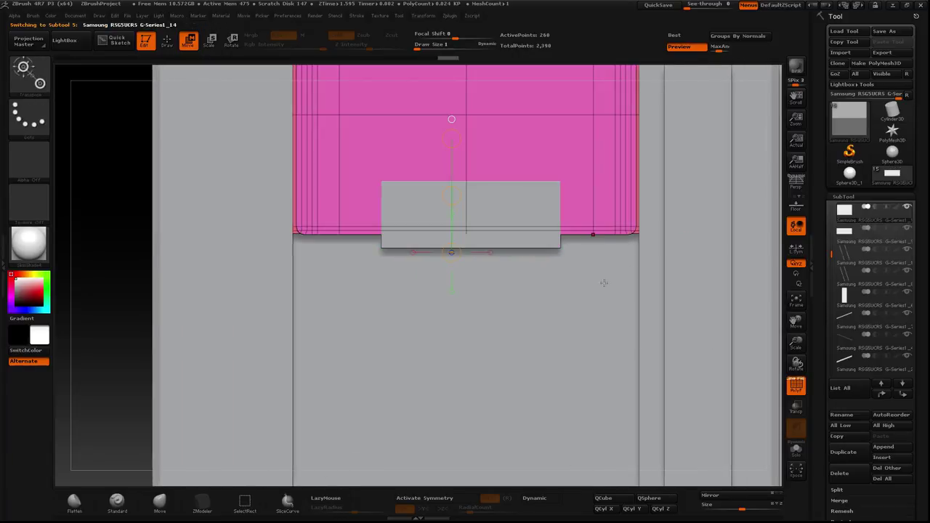
pyautogui.keyDown('alt'); pyautogui.click(513, 206); pyautogui.keyUp('alt')
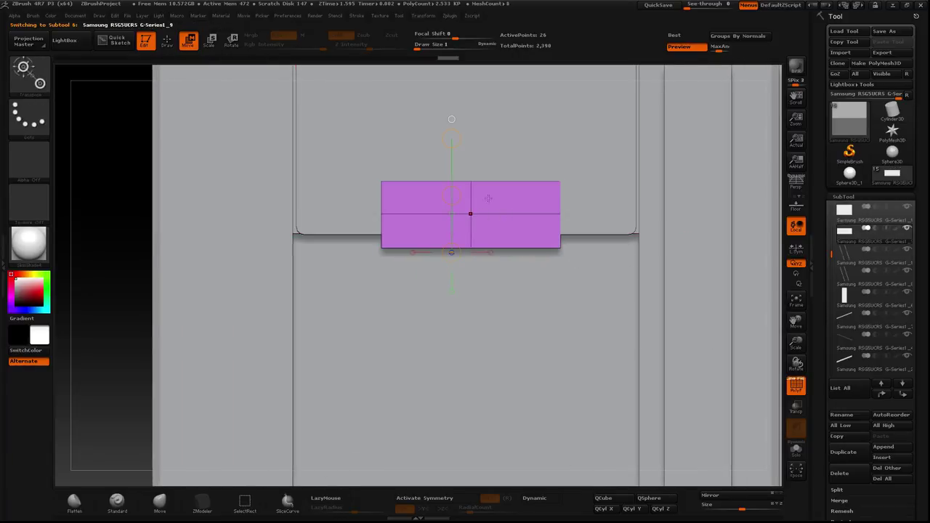
pyautogui.keyDown('alt'); pyautogui.click(507, 152); pyautogui.keyUp('alt')
pyautogui.keyDown('alt'); pyautogui.click(496, 239); pyautogui.keyUp('alt')
pyautogui.keyDown('alt'); pyautogui.click(510, 153); pyautogui.keyUp('alt')
pyautogui.keyDown('alt'); pyautogui.click(501, 244); pyautogui.keyUp('alt')
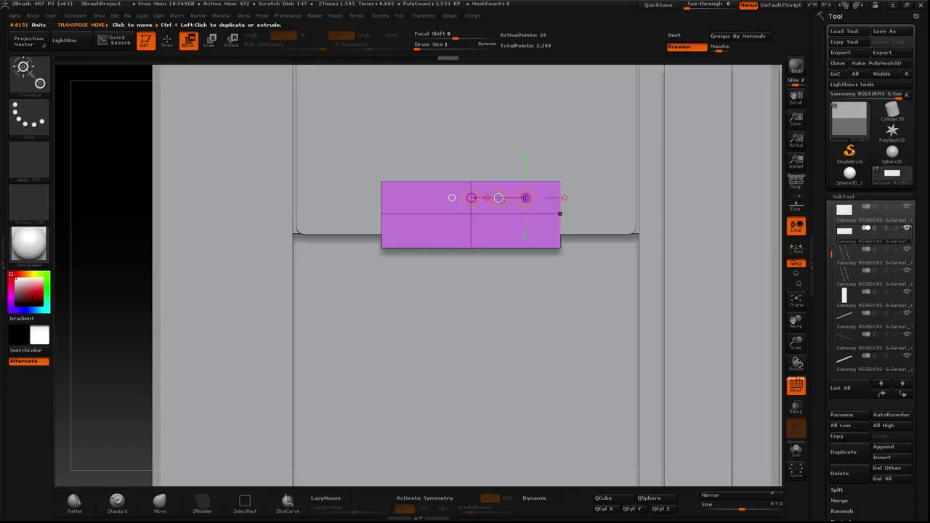
pyautogui.moveTo(499, 197); pyautogui.dragTo(491, 198)
# Step: Check the block's centring against the upper panel, then hide PolyF and frame the model
pyautogui.keyDown('alt'); pyautogui.click(508, 234); pyautogui.keyUp('alt')
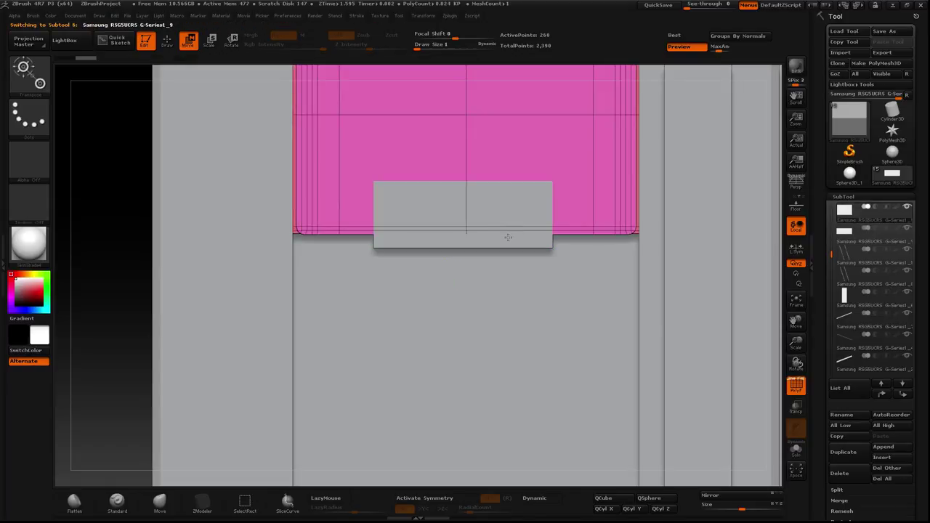
pyautogui.keyDown('alt'); pyautogui.click(507, 237); pyautogui.keyUp('alt')
pyautogui.keyDown('alt'); pyautogui.click(510, 147); pyautogui.keyUp('alt')
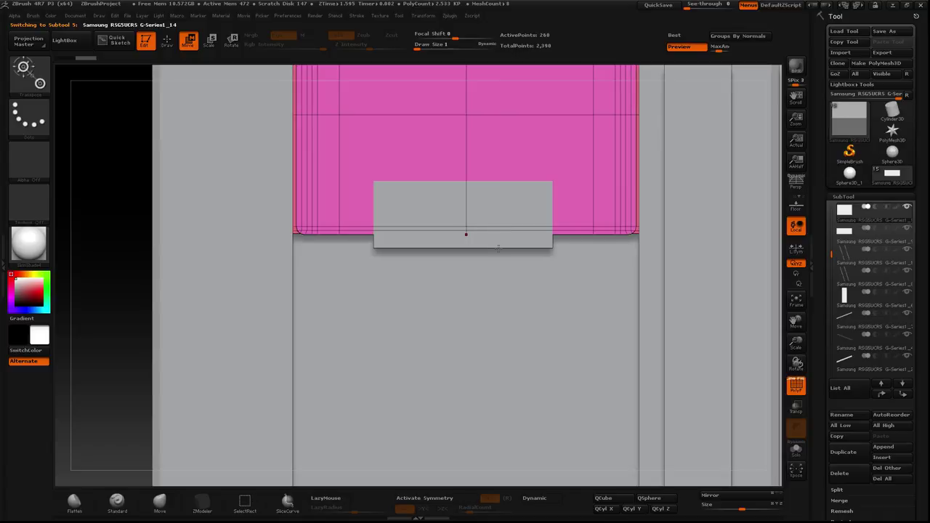
pyautogui.keyDown('alt'); pyautogui.click(473, 222); pyautogui.keyUp('alt')
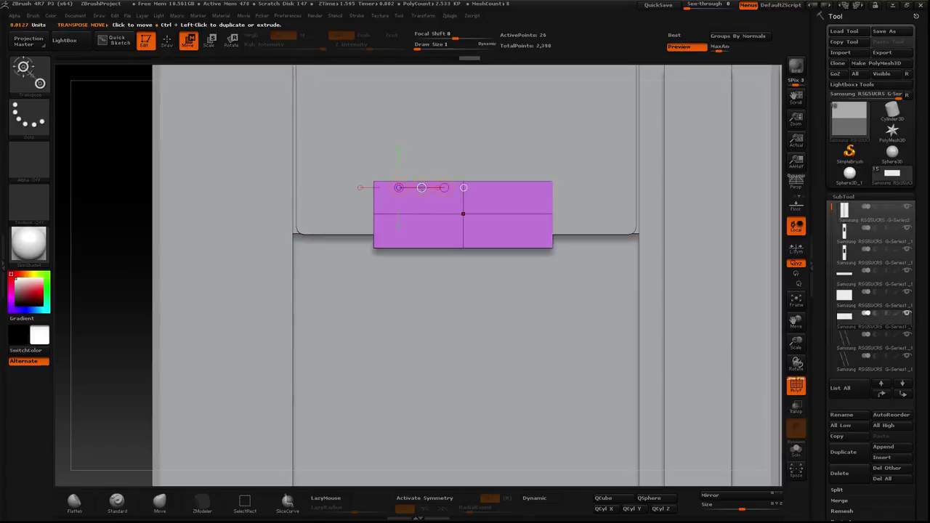
pyautogui.keyDown('alt'); pyautogui.click(405, 131); pyautogui.keyUp('alt')
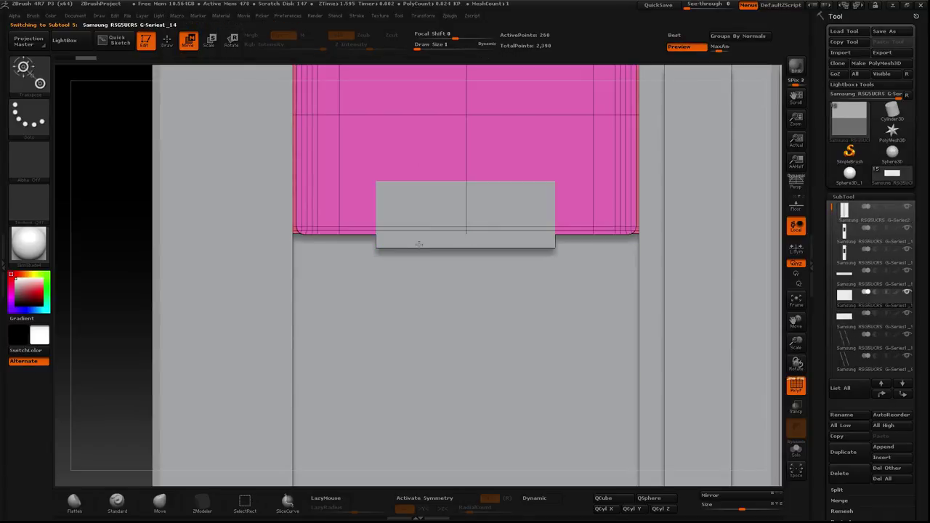
pyautogui.keyDown('alt'); pyautogui.click(418, 244); pyautogui.keyUp('alt')
pyautogui.click(796, 385)
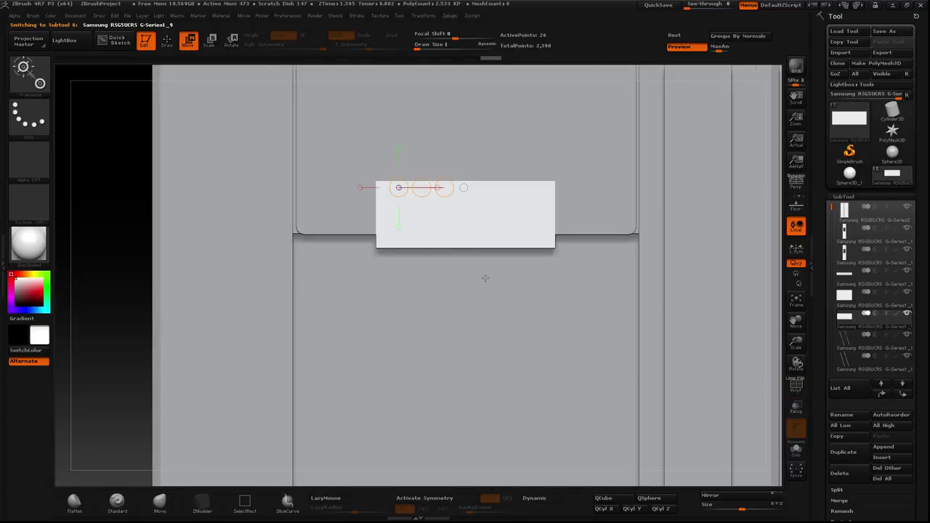
pyautogui.press('f')
pyautogui.click(166, 42)
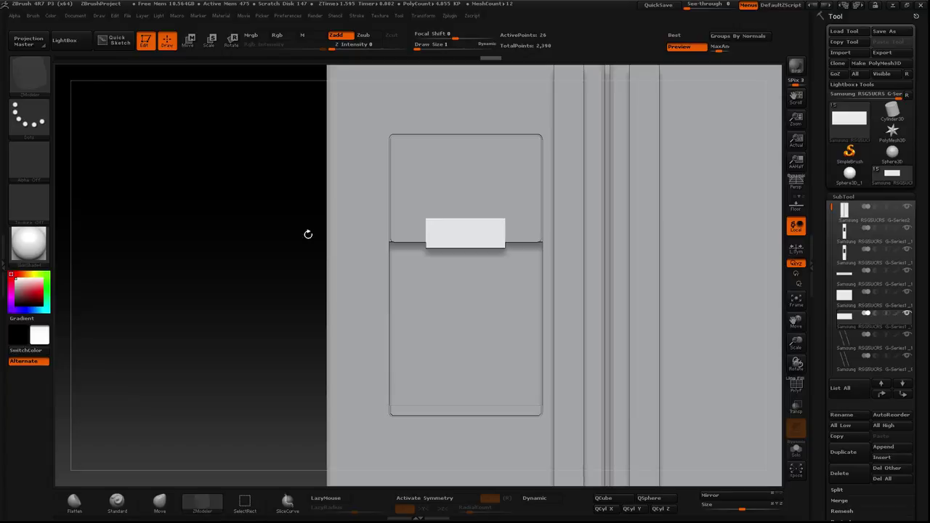
# Step: In front view, mask the block's lower part and push its top edge down
pyautogui.moveTo(234, 322); pyautogui.dragTo(230, 288)
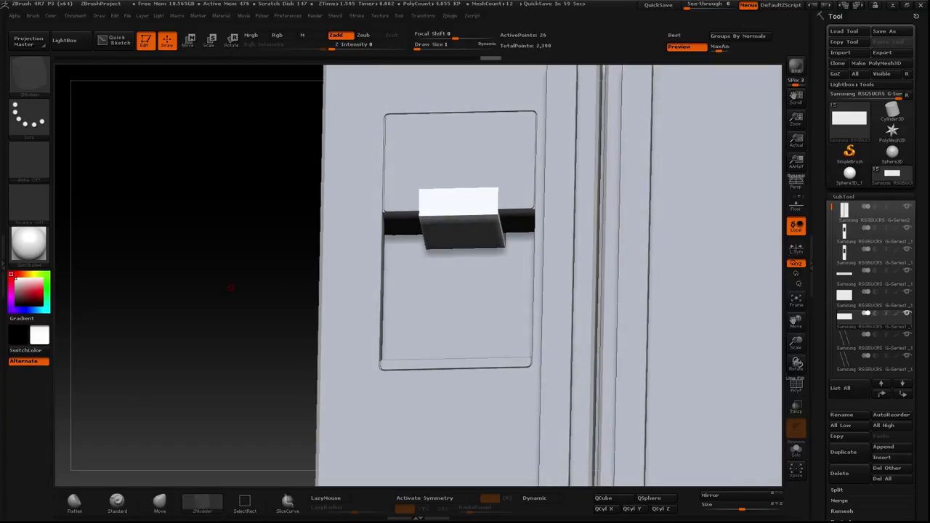
pyautogui.moveTo(166, 224)
pyautogui.keyDown('shift'); pyautogui.mouseDown()
pyautogui.moveTo(187, 234)
pyautogui.moveTo(145, 271)
pyautogui.moveTo(146, 258)
pyautogui.mouseUp(); pyautogui.keyUp('shift')
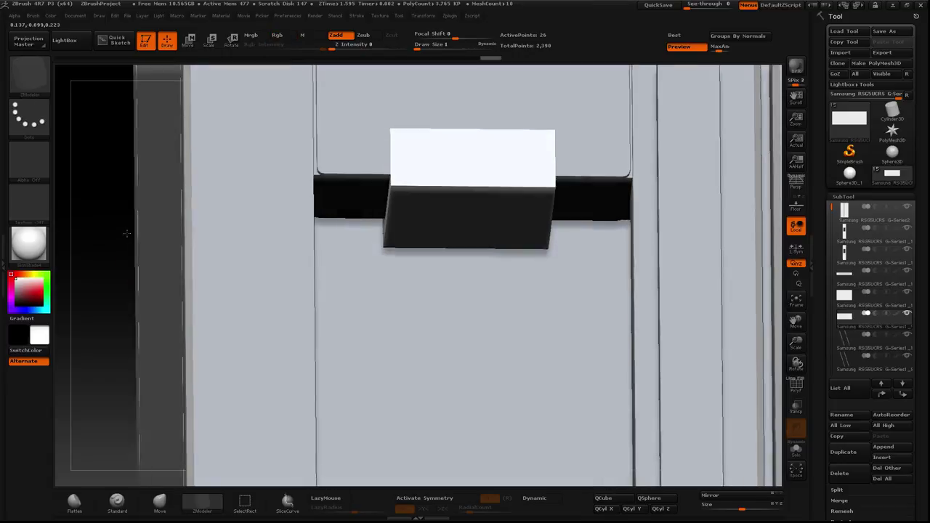
pyautogui.click(796, 385)
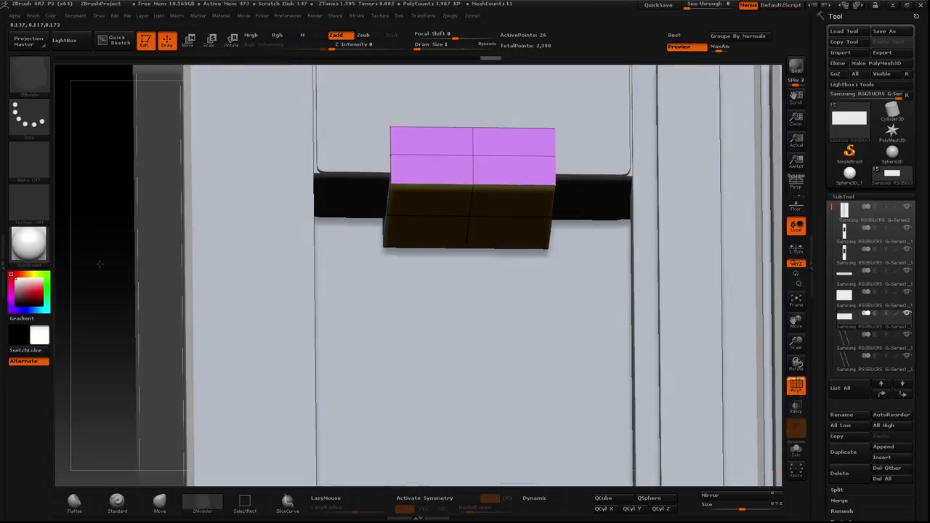
pyautogui.moveTo(770, 326)
pyautogui.keyDown('shift'); pyautogui.mouseDown()
pyautogui.moveTo(445, 230)
pyautogui.moveTo(546, 215)
pyautogui.moveTo(515, 215)
pyautogui.mouseUp(); pyautogui.keyUp('shift')
pyautogui.press('w')
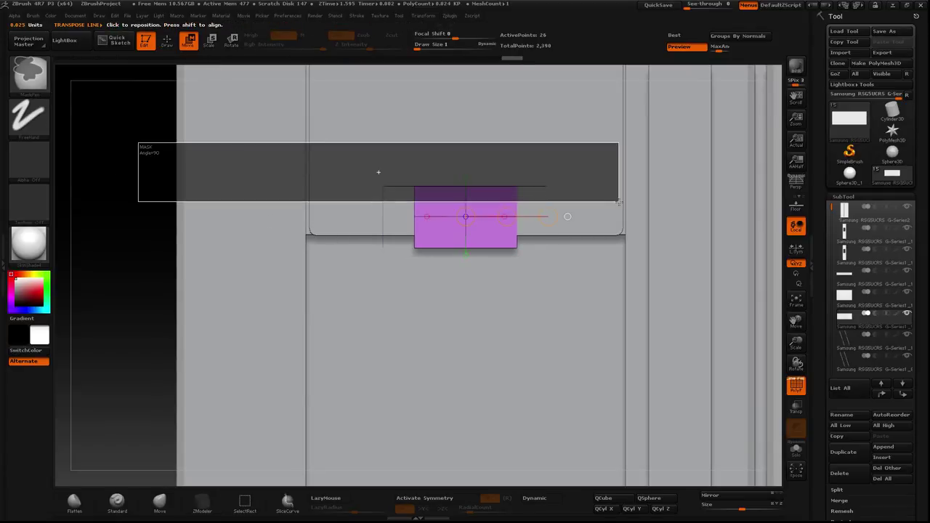
pyautogui.keyDown('ctrl'); pyautogui.click(218, 201); pyautogui.keyUp('ctrl')
pyautogui.moveTo(337, 247)
pyautogui.mouseDown()
pyautogui.moveTo(346, 160)
pyautogui.moveTo(337, 186)
pyautogui.mouseUp()
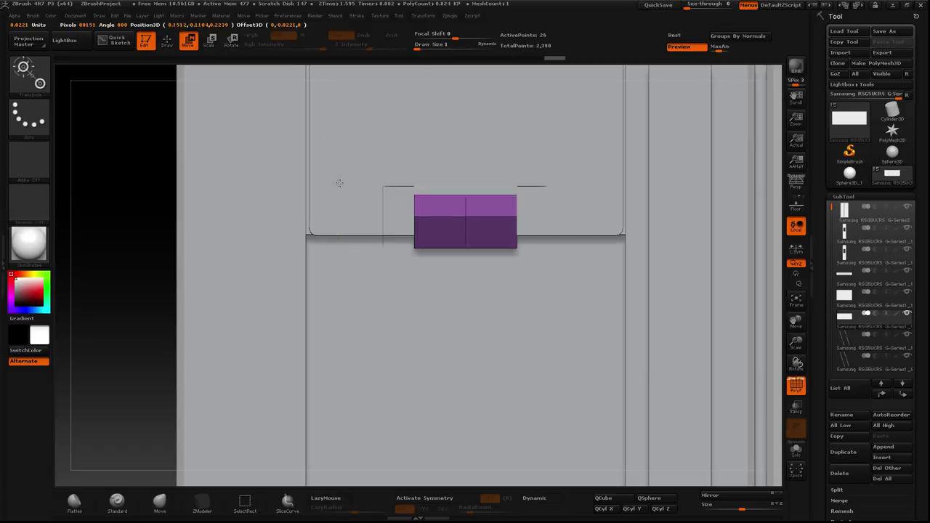
pyautogui.keyDown('ctrl'); pyautogui.click(122, 303); pyautogui.keyUp('ctrl')
# Step: Mask the top, raise the bottom edge, clear the mask, and lower the block onto the recess edge
pyautogui.keyDown('ctrl'); pyautogui.moveTo(120, 317); pyautogui.dragTo(557, 218); pyautogui.keyUp('ctrl')
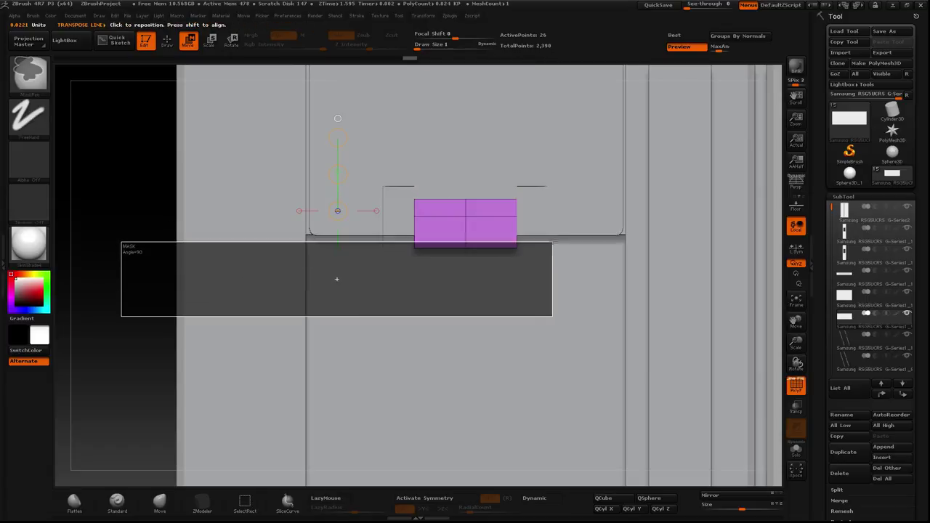
pyautogui.moveTo(219, 319); pyautogui.dragTo(219, 256)
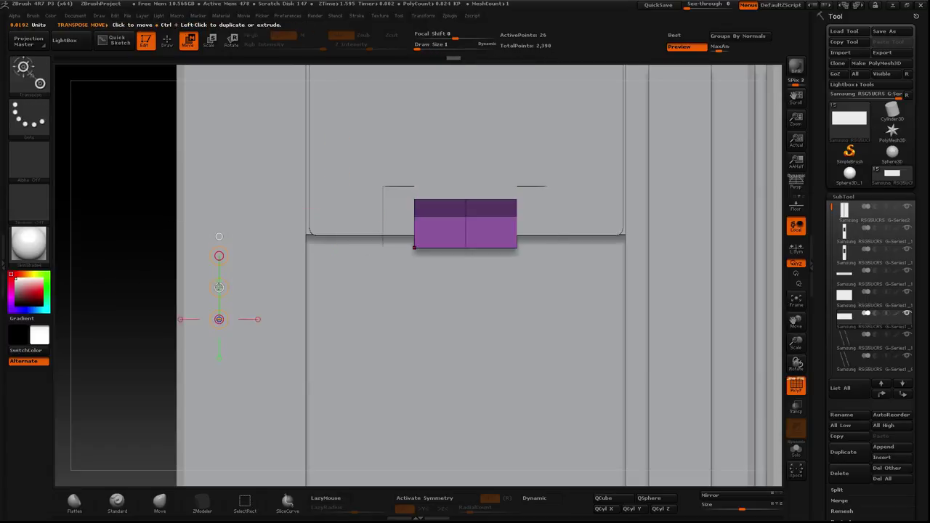
pyautogui.moveTo(219, 288); pyautogui.dragTo(221, 277)
pyautogui.keyDown('ctrl'); pyautogui.click(140, 223); pyautogui.keyUp('ctrl')
pyautogui.moveTo(235, 146); pyautogui.dragTo(234, 185)
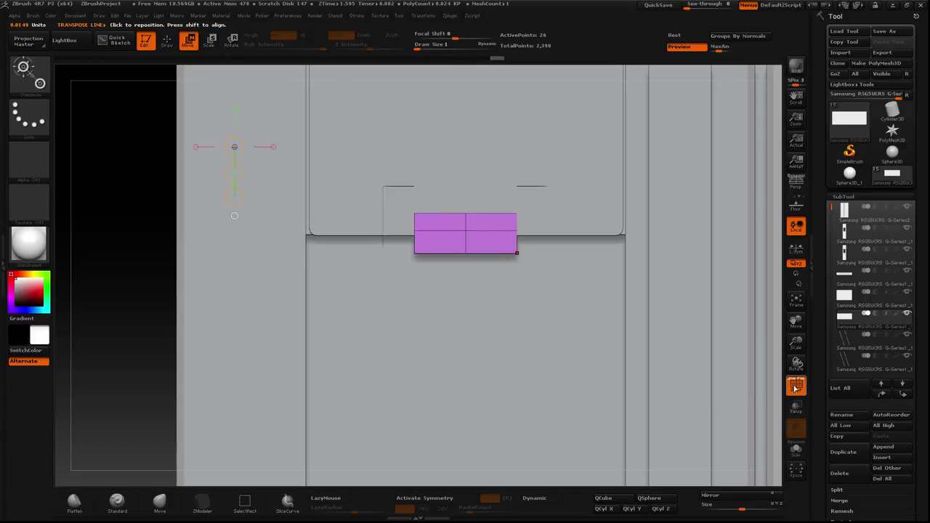
pyautogui.hotkey('shift', 'f')
pyautogui.moveTo(134, 233)
pyautogui.mouseDown()
pyautogui.moveTo(117, 249)
pyautogui.moveTo(129, 240)
pyautogui.moveTo(170, 73)
pyautogui.mouseUp()
pyautogui.hotkey('shift', 'f')
# Step: Switch to the ZModeler brush and insert multiple edge loops across the block
pyautogui.click(167, 40)
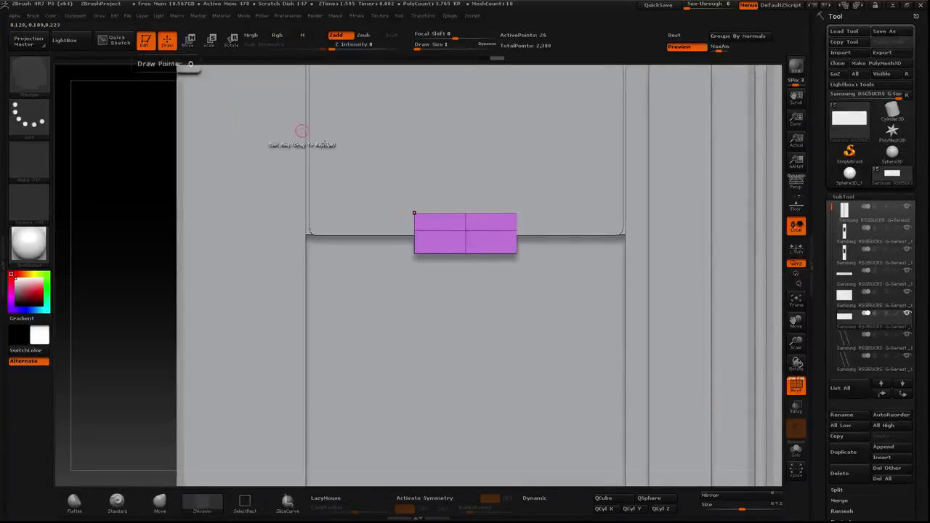
pyautogui.press('b')
pyautogui.press('z')
pyautogui.press('m')
pyautogui.press('f')
pyautogui.moveTo(450, 231); pyautogui.dragTo(443, 231)
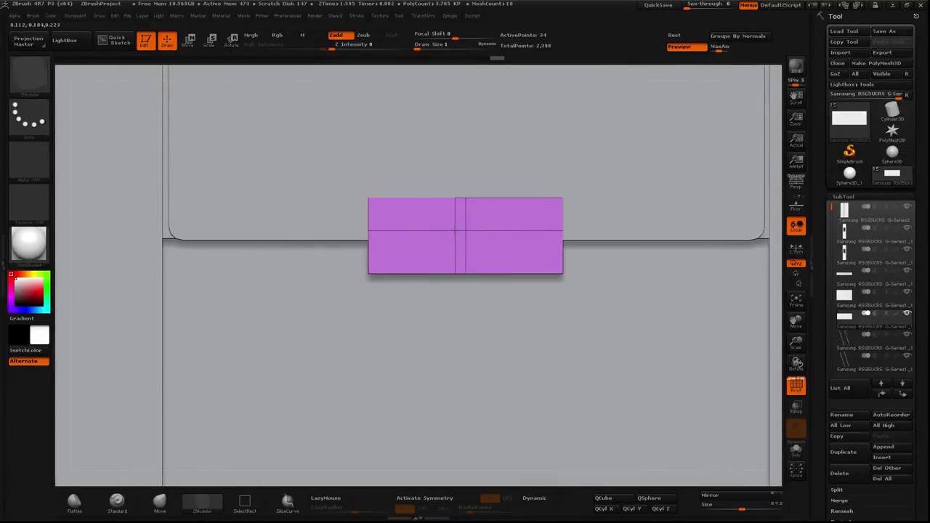
pyautogui.hotkey('ctrl', 'z')
pyautogui.press('space')
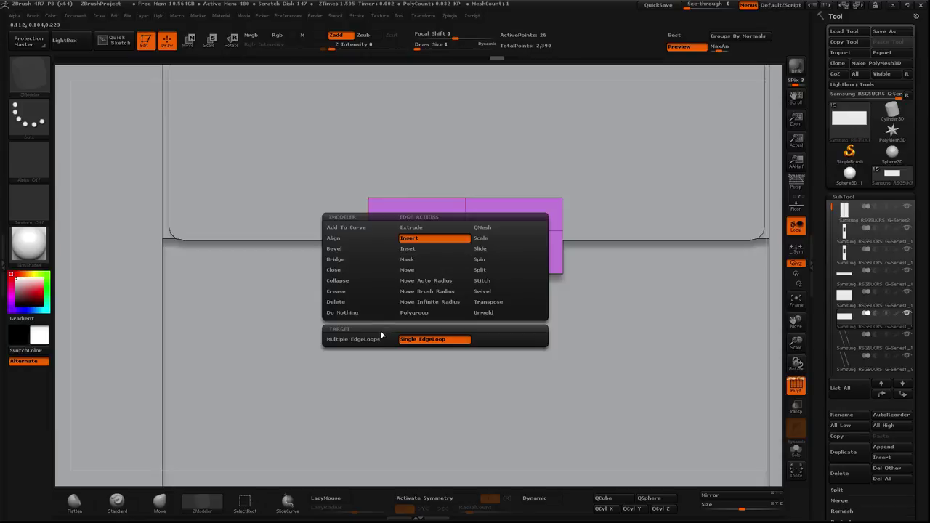
pyautogui.click(378, 338)
pyautogui.moveTo(411, 235)
pyautogui.mouseDown()
pyautogui.moveTo(501, 234)
pyautogui.moveTo(507, 243)
pyautogui.mouseUp()
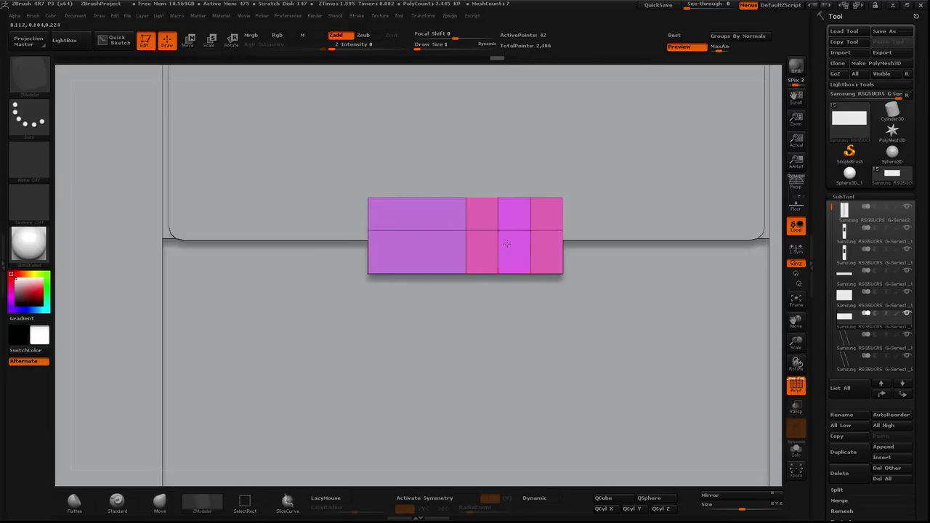
# Step: Rework the edge loops, removing two and adding two near the block's centre
pyautogui.click(427, 233)
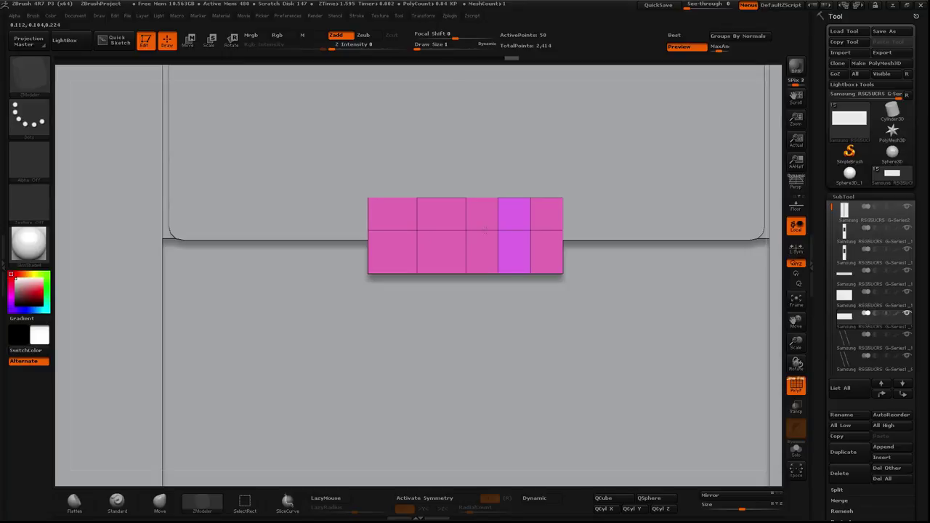
pyautogui.moveTo(485, 230)
pyautogui.mouseDown()
pyautogui.moveTo(449, 244)
pyautogui.moveTo(472, 246)
pyautogui.mouseUp()
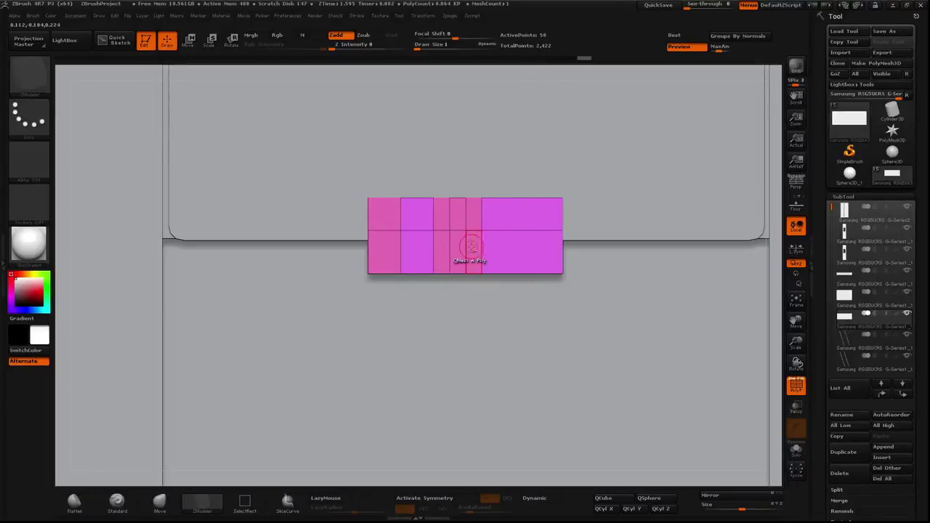
pyautogui.keyDown('alt'); pyautogui.click(432, 250); pyautogui.keyUp('alt')
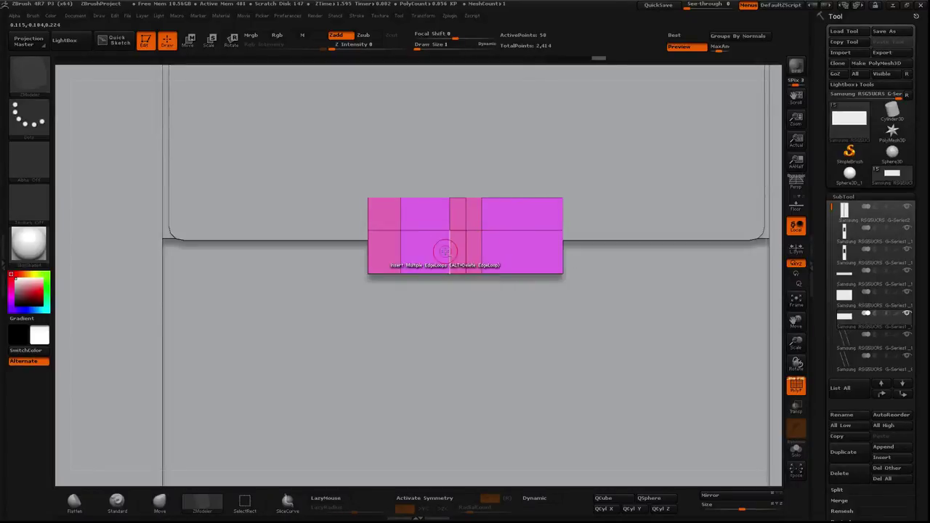
pyautogui.keyDown('alt'); pyautogui.click(396, 249); pyautogui.keyUp('alt')
pyautogui.click(459, 270)
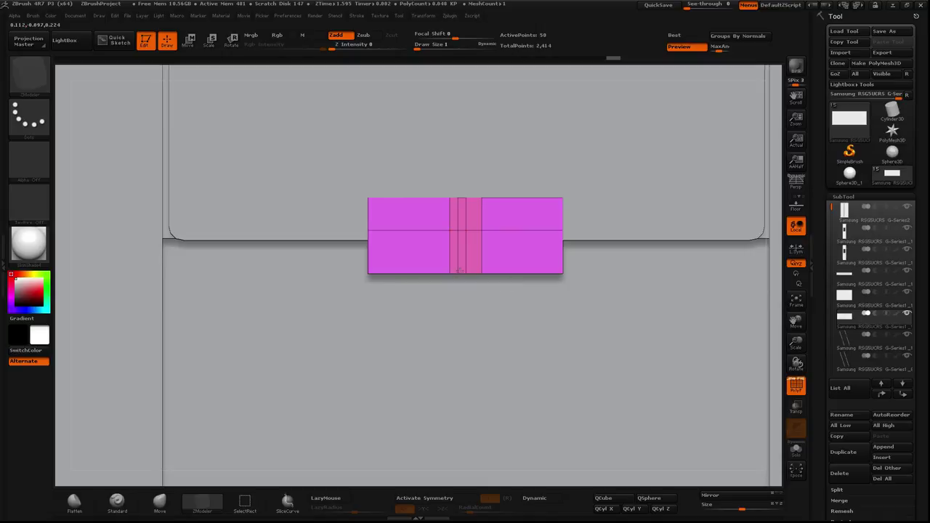
pyautogui.click(472, 270)
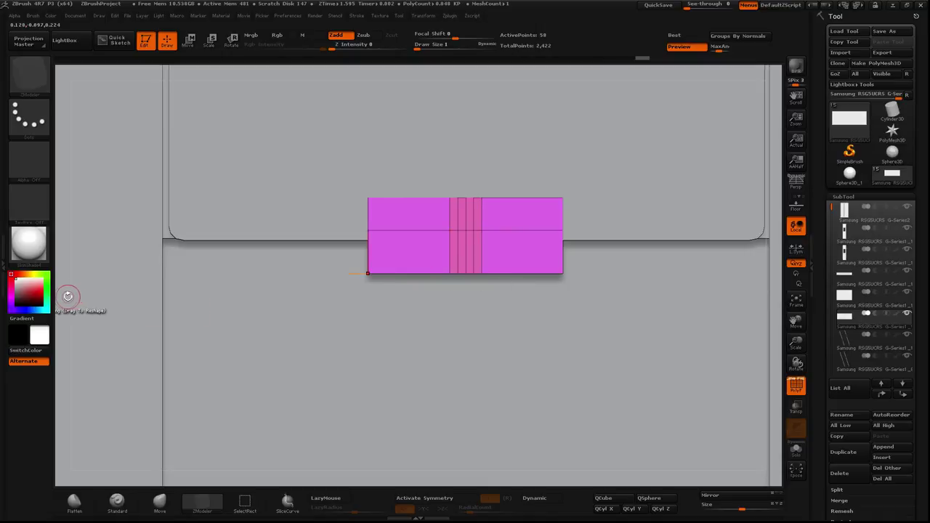
# Step: Extrude a thin lever fin down from the block's front face and return to front view
pyautogui.moveTo(68, 296)
pyautogui.mouseDown()
pyautogui.moveTo(68, 257)
pyautogui.moveTo(450, 314)
pyautogui.moveTo(452, 363)
pyautogui.mouseUp()
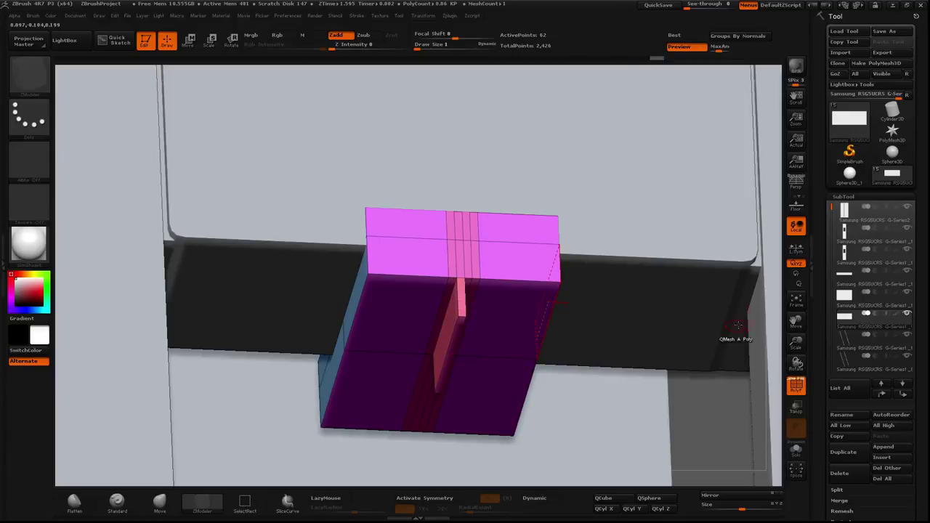
pyautogui.moveTo(775, 310); pyautogui.dragTo(658, 305)
pyautogui.moveTo(475, 313); pyautogui.dragTo(475, 322)
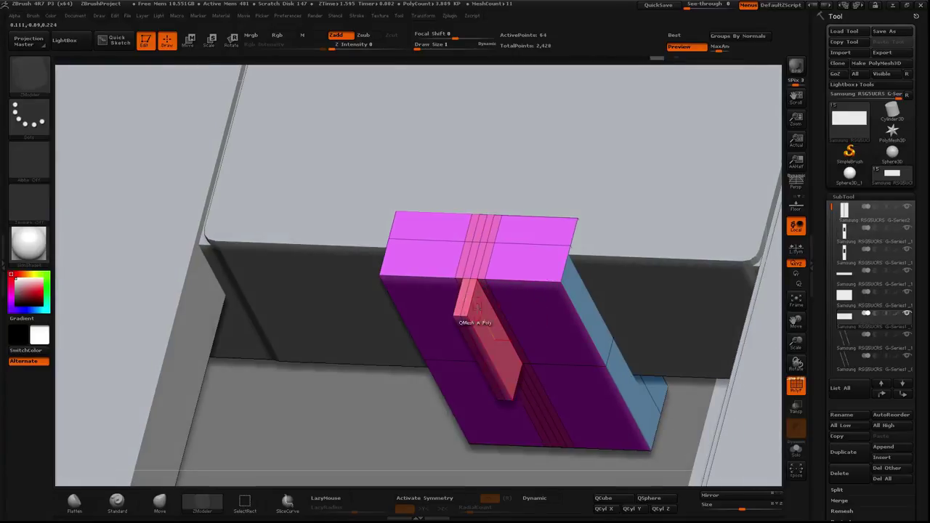
pyautogui.moveTo(531, 398); pyautogui.dragTo(557, 343)
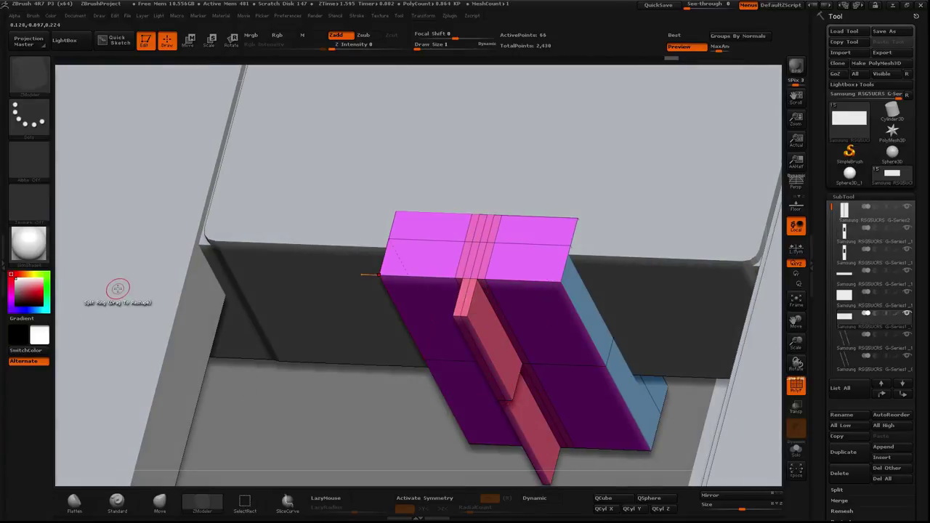
pyautogui.moveTo(117, 289); pyautogui.dragTo(317, 353)
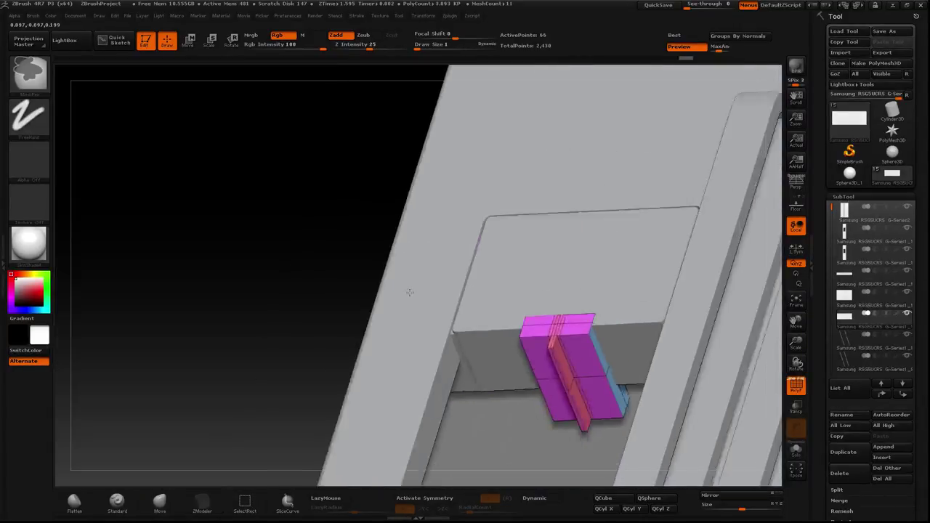
pyautogui.moveTo(796, 363); pyautogui.dragTo(796, 403)
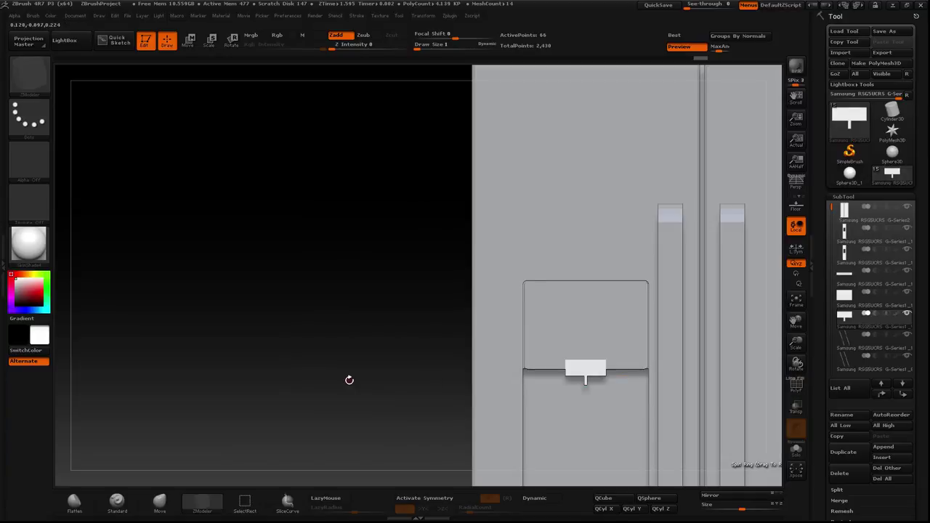
pyautogui.moveTo(349, 379); pyautogui.dragTo(316, 289)
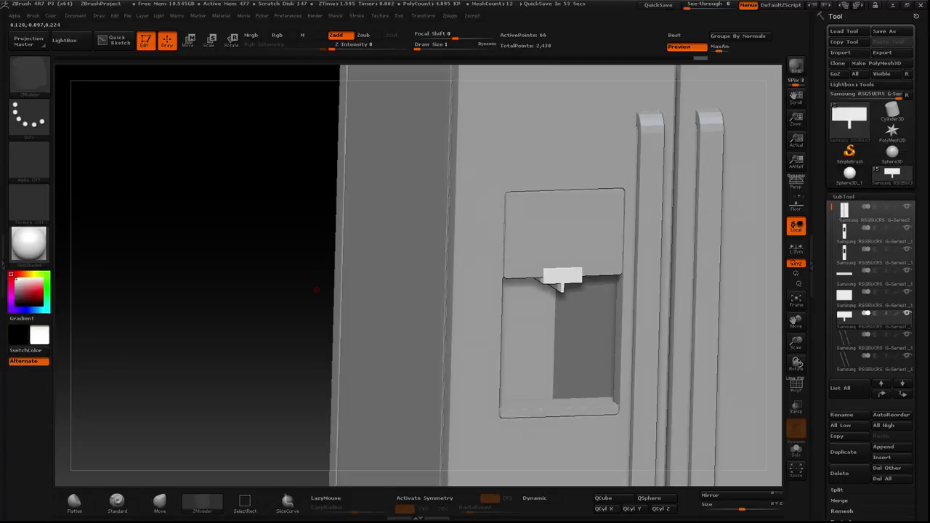
pyautogui.keyDown('shift'); pyautogui.moveTo(245, 390); pyautogui.dragTo(289, 269); pyautogui.keyUp('shift')
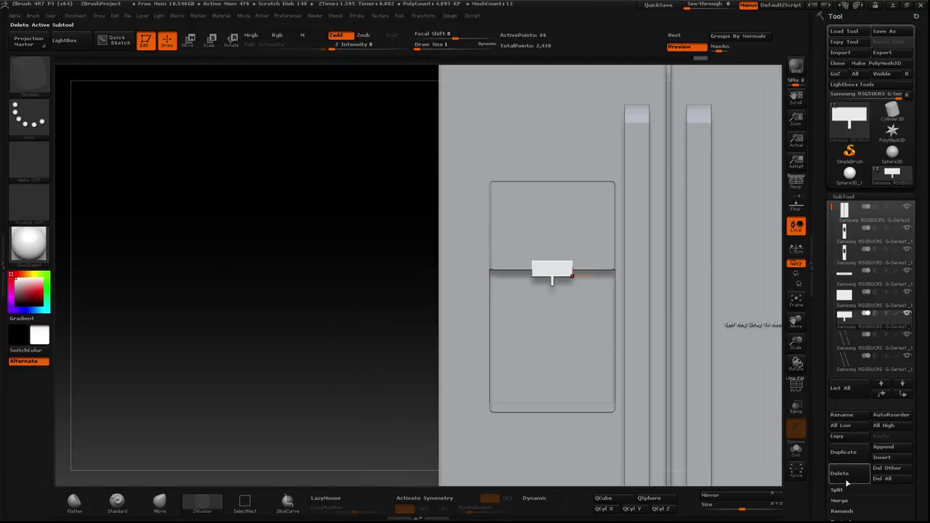
# Step: Duplicate the SubTool and initialize the copy as a QCube
pyautogui.click(843, 451)
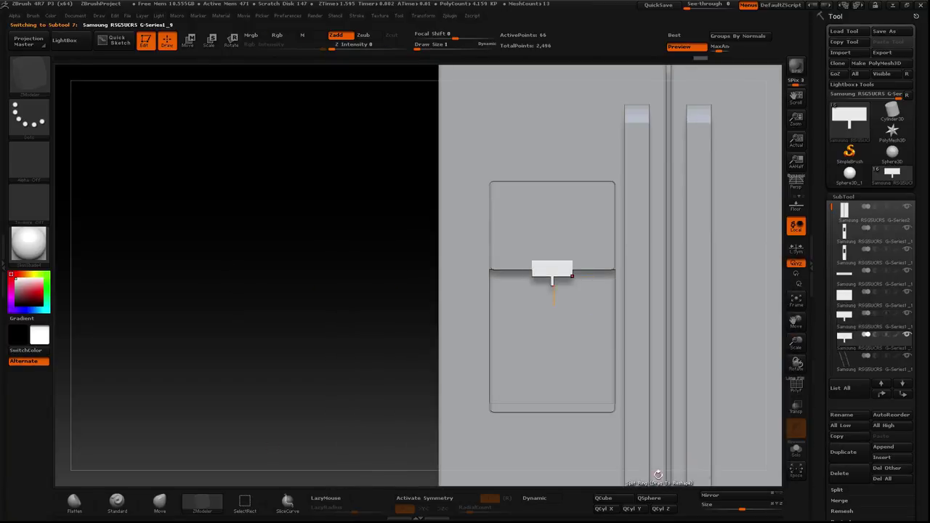
pyautogui.click(622, 502)
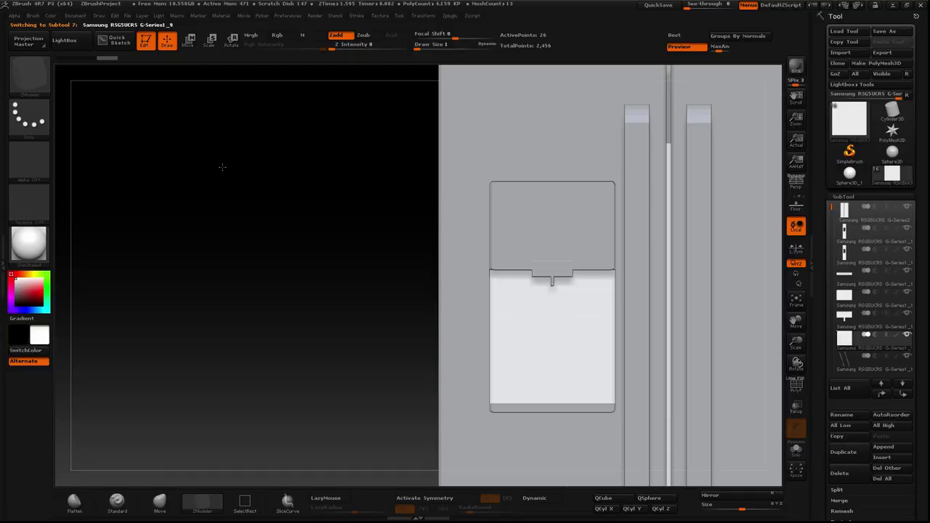
pyautogui.press('f')
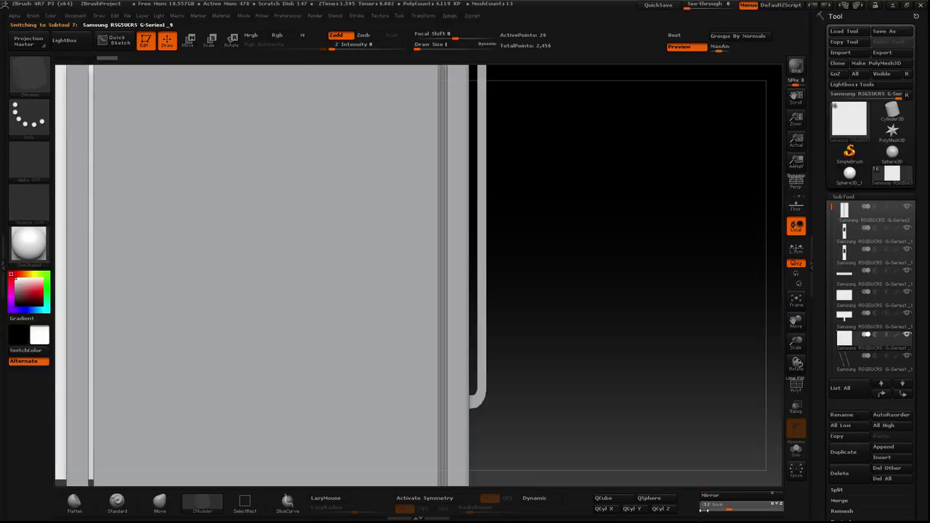
# Step: Scale the cube down and position it on the door in front of the handles
pyautogui.press('w')
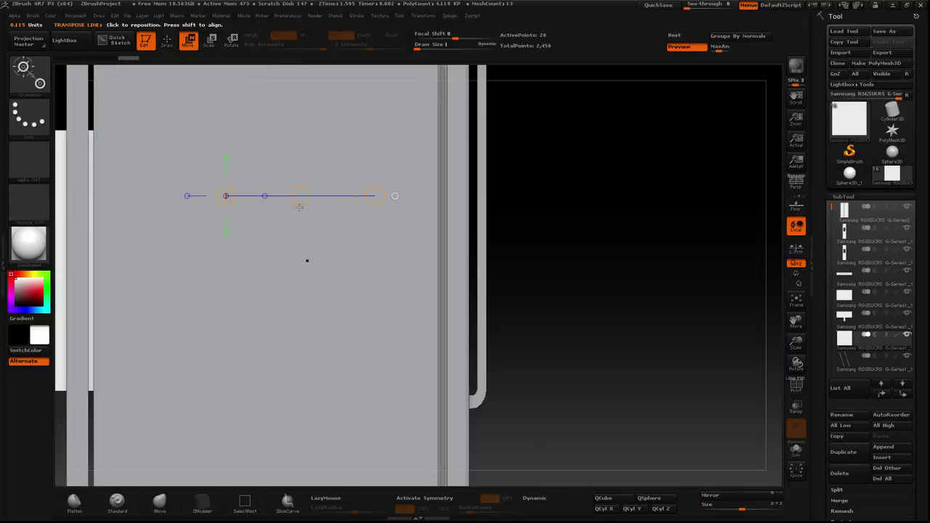
pyautogui.moveTo(300, 195); pyautogui.dragTo(618, 218)
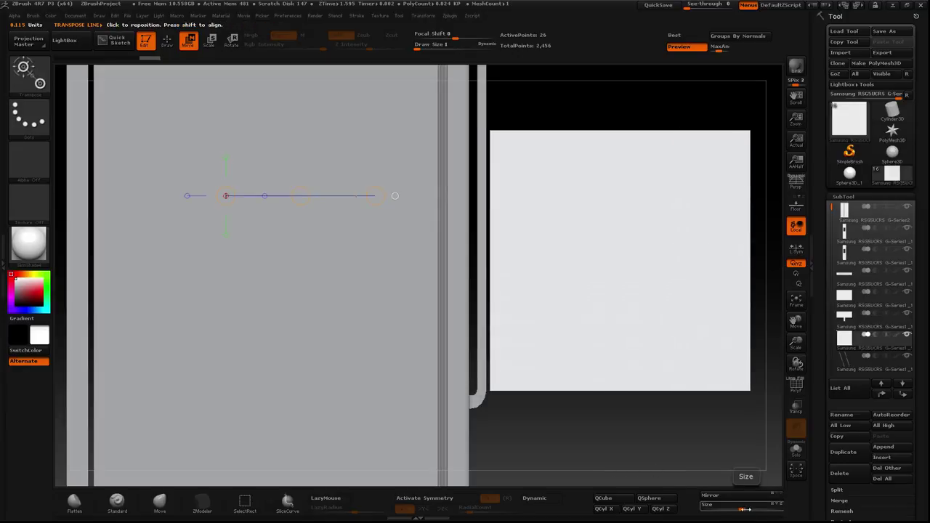
pyautogui.moveTo(743, 505)
pyautogui.mouseDown()
pyautogui.moveTo(712, 505)
pyautogui.moveTo(741, 505)
pyautogui.mouseUp()
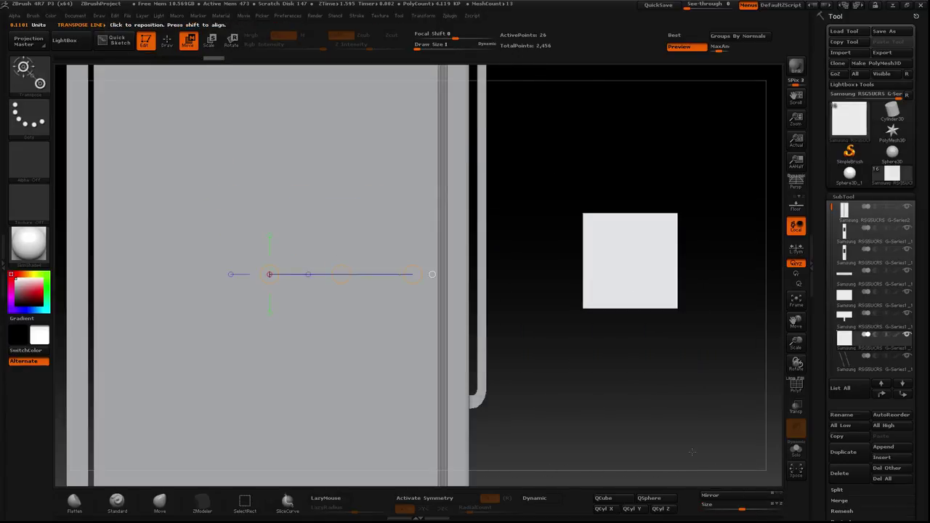
pyautogui.moveTo(691, 452); pyautogui.dragTo(484, 268)
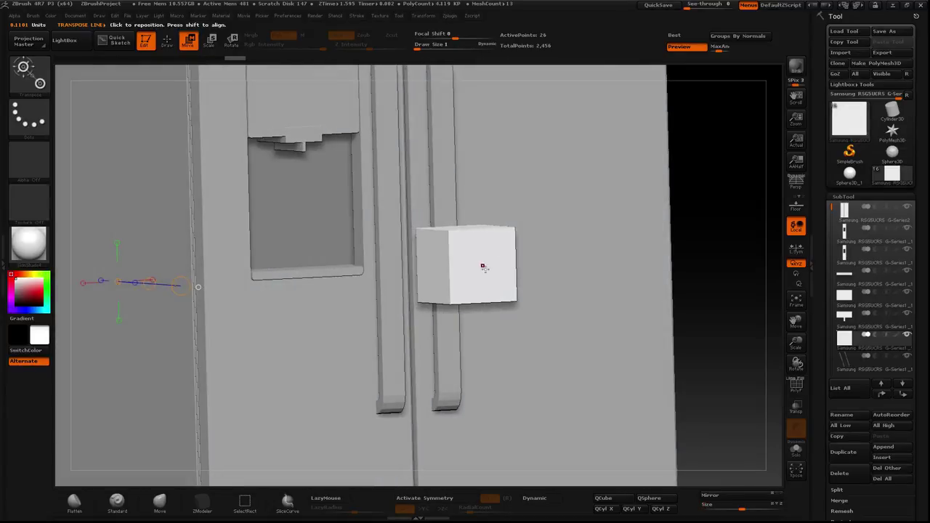
pyautogui.click(172, 41)
# Step: Mask the pink half and push the cube's green top down into a thin lip
pyautogui.click(796, 385)
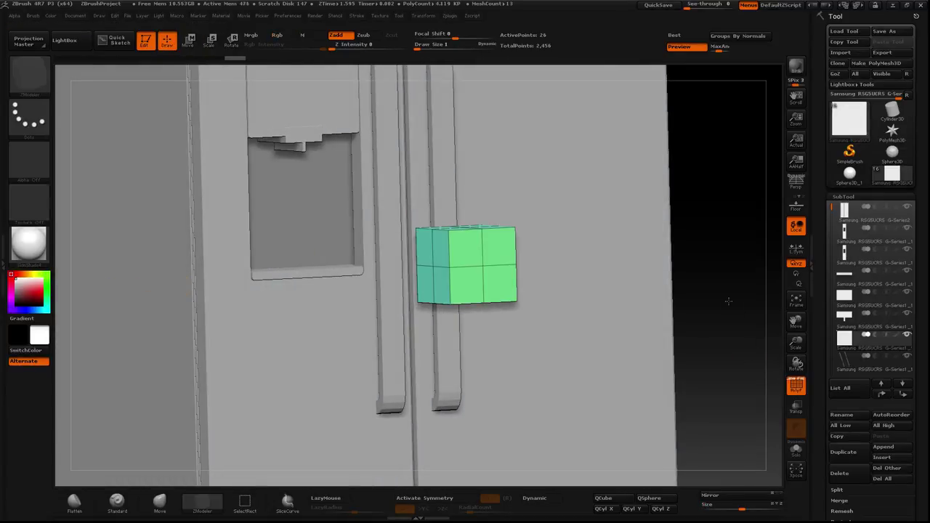
pyautogui.moveTo(753, 353); pyautogui.dragTo(706, 276)
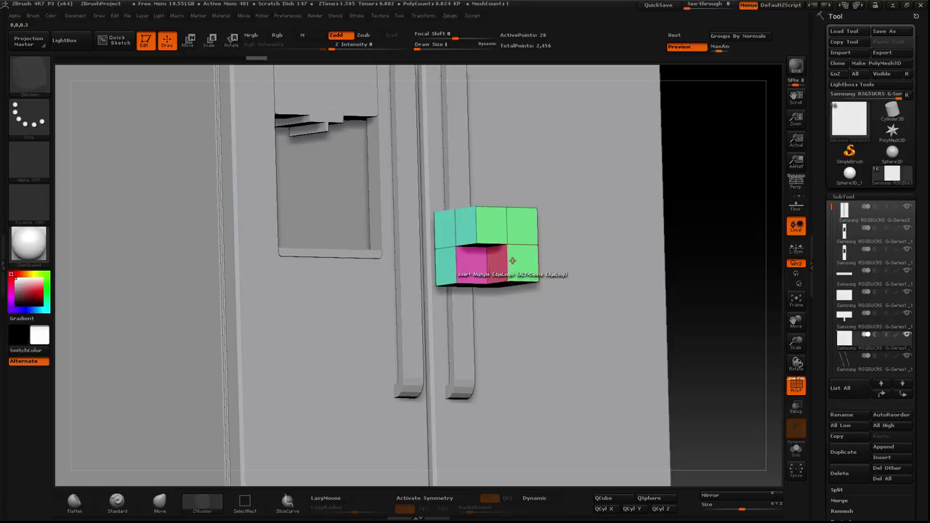
pyautogui.keyDown('shift'); pyautogui.moveTo(702, 224); pyautogui.dragTo(695, 240); pyautogui.keyUp('shift')
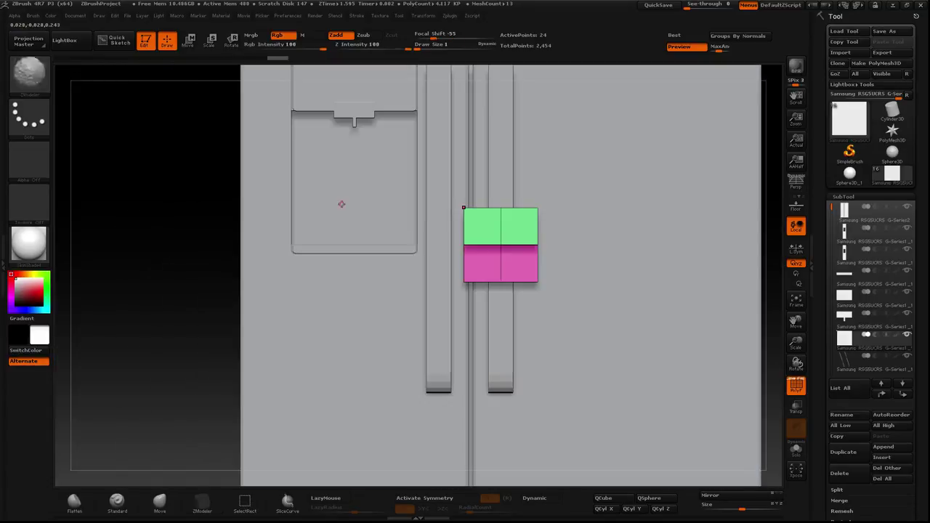
pyautogui.moveTo(137, 149)
pyautogui.keyDown('ctrl'); pyautogui.mouseDown()
pyautogui.moveTo(512, 246)
pyautogui.moveTo(571, 250)
pyautogui.mouseUp(); pyautogui.keyUp('ctrl')
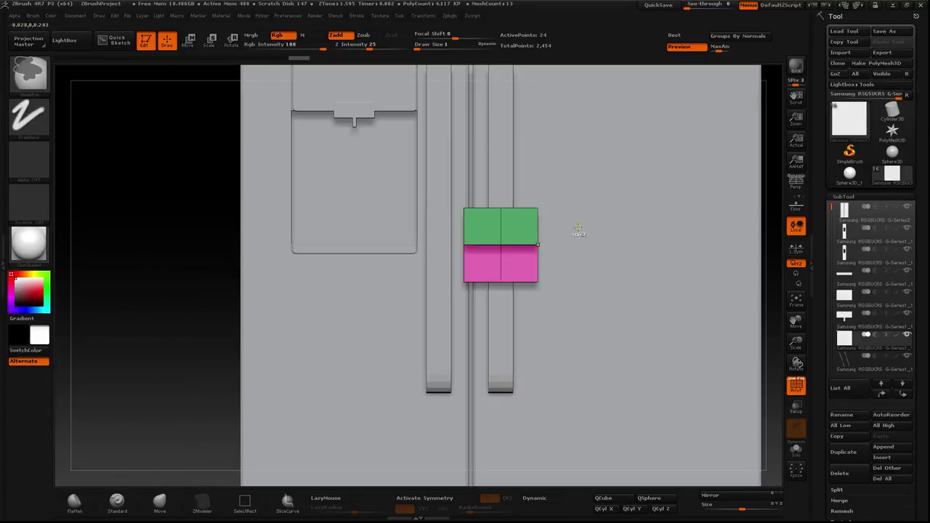
pyautogui.click(188, 40)
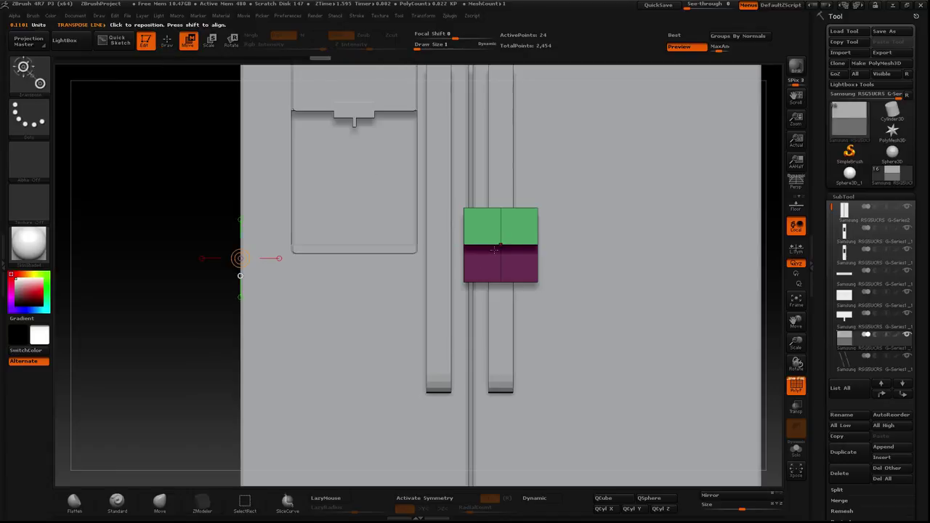
pyautogui.click(501, 225)
pyautogui.moveTo(501, 224); pyautogui.dragTo(500, 254)
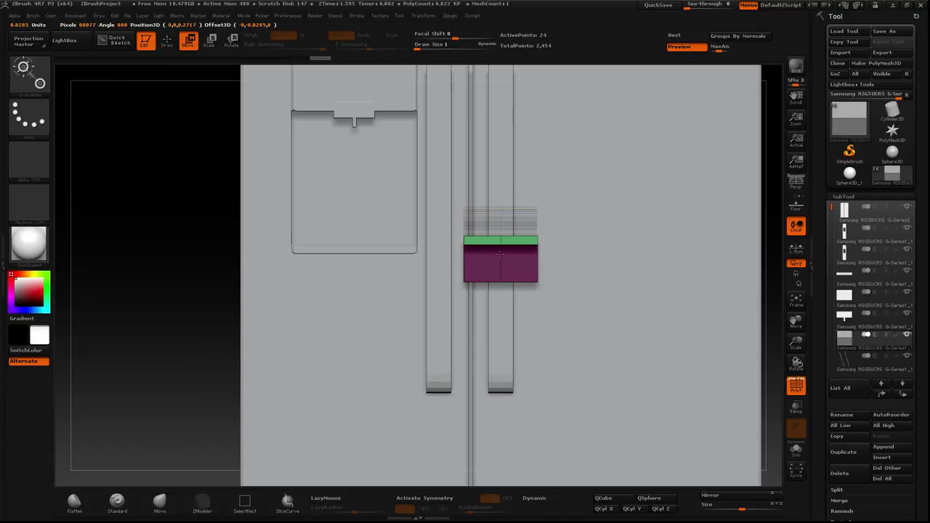
pyautogui.keyDown('ctrl'); pyautogui.click(182, 290); pyautogui.keyUp('ctrl')
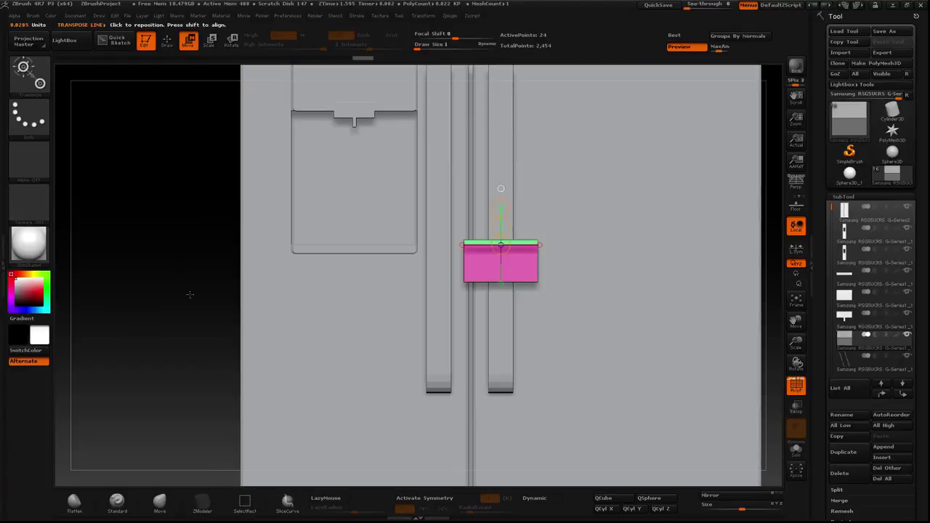
# Step: Collapse the box into an L-shaped side profile, show all parts, and move it toward the recess
pyautogui.moveTo(191, 295); pyautogui.dragTo(236, 294)
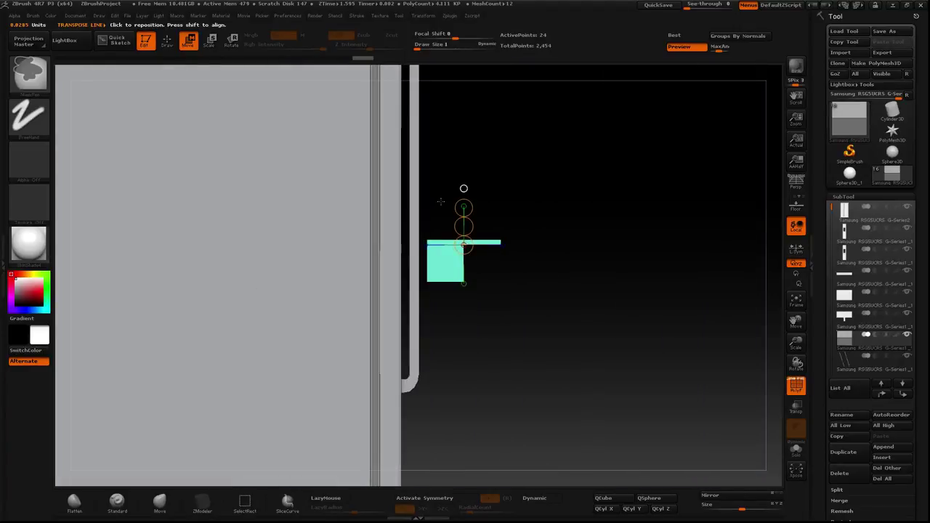
pyautogui.keyDown('ctrl'); pyautogui.moveTo(416, 200); pyautogui.dragTo(444, 339); pyautogui.keyUp('ctrl')
pyautogui.moveTo(445, 273); pyautogui.dragTo(496, 274)
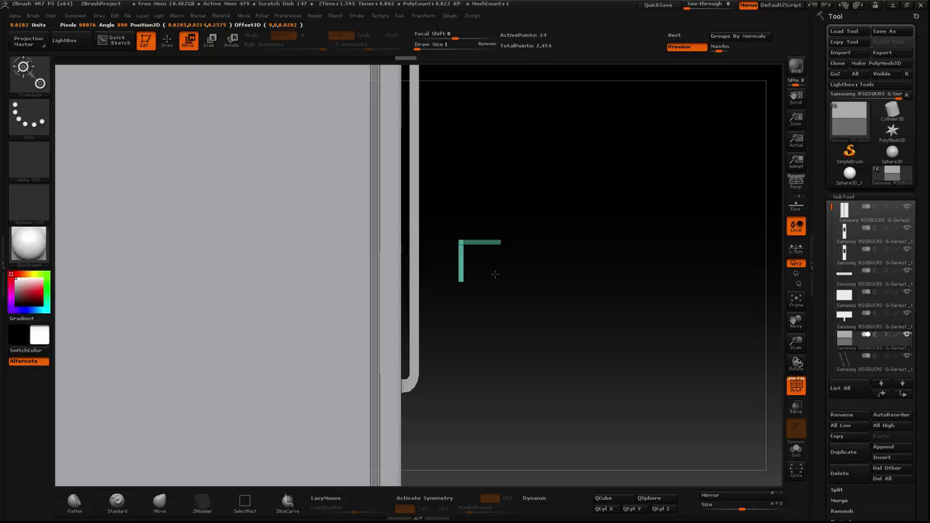
pyautogui.keyDown('ctrl'); pyautogui.moveTo(440, 266); pyautogui.dragTo(541, 354); pyautogui.keyUp('ctrl')
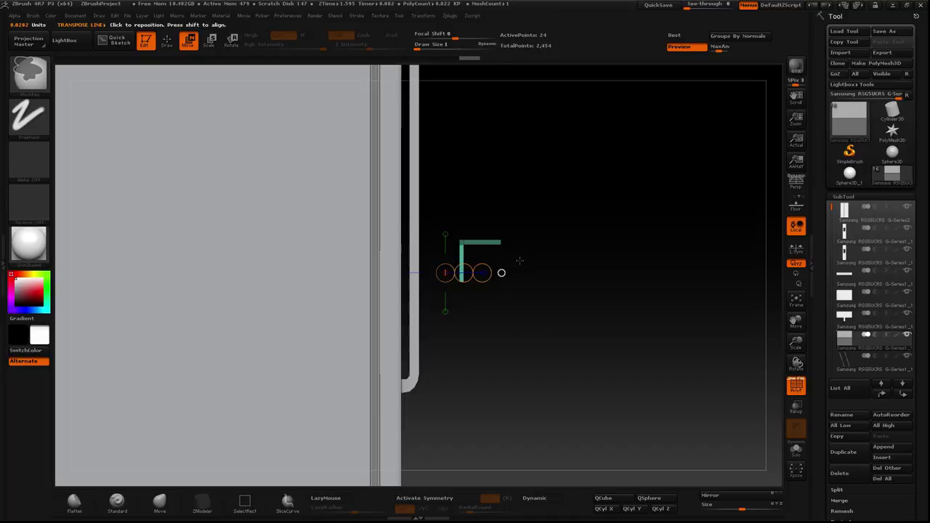
pyautogui.moveTo(483, 245); pyautogui.dragTo(485, 285)
pyautogui.keyDown('ctrl'); pyautogui.keyDown('shift'); pyautogui.click(570, 337); pyautogui.keyUp('shift'); pyautogui.keyUp('ctrl')
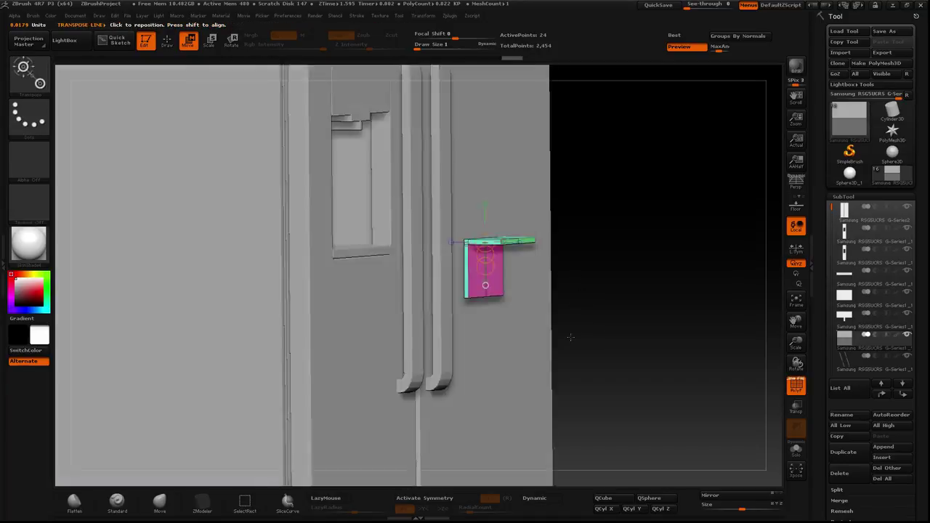
pyautogui.moveTo(571, 337)
pyautogui.keyDown('shift'); pyautogui.mouseDown()
pyautogui.moveTo(446, 297)
pyautogui.moveTo(242, 281)
pyautogui.moveTo(207, 179)
pyautogui.mouseUp(); pyautogui.keyUp('shift')
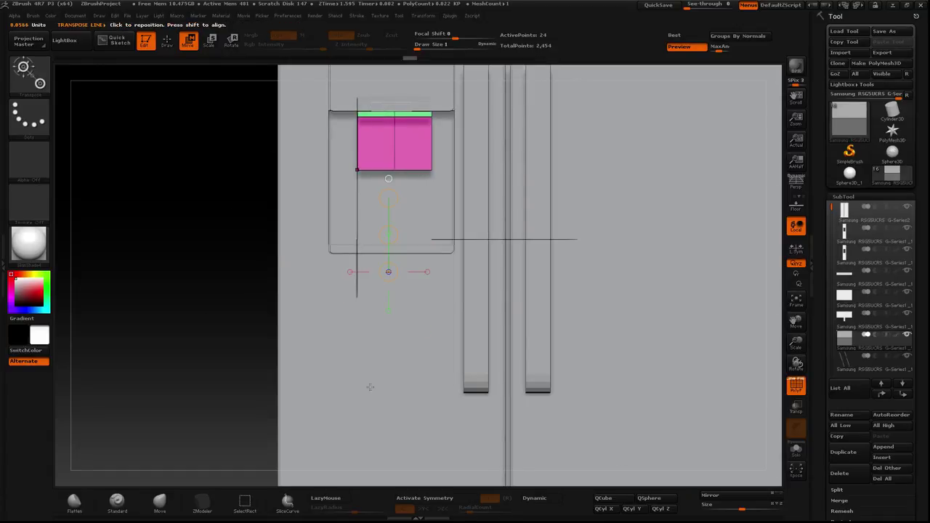
# Step: Lift the trim piece up so it sits just under the dispenser divider
pyautogui.moveTo(722, 513); pyautogui.dragTo(657, 436)
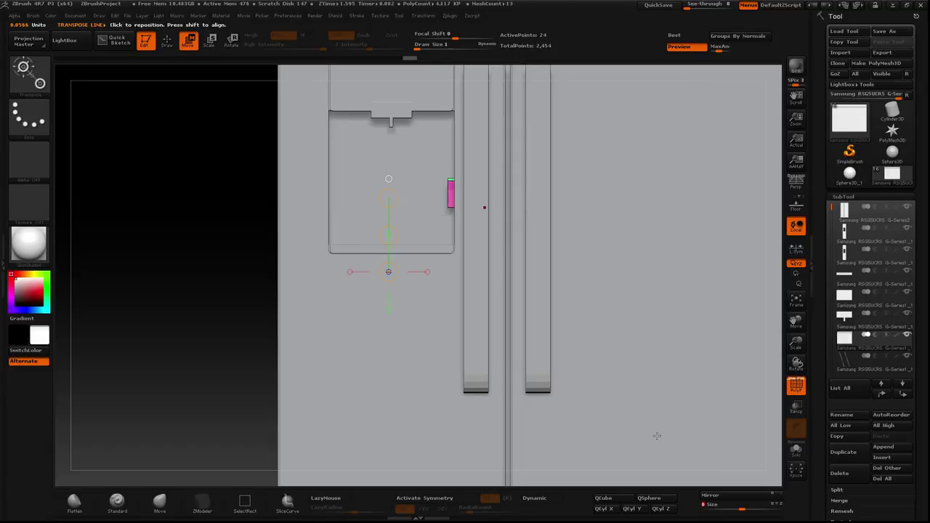
pyautogui.hotkey('ctrl', 'z')
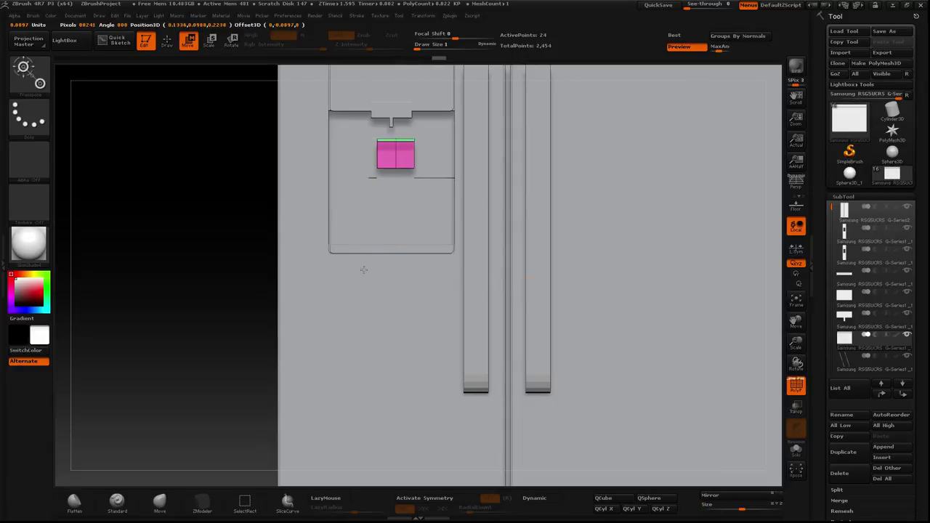
pyautogui.moveTo(363, 238); pyautogui.dragTo(363, 373)
pyautogui.moveTo(332, 93)
pyautogui.keyDown('alt'); pyautogui.mouseDown()
pyautogui.moveTo(340, 198)
pyautogui.moveTo(385, 201)
pyautogui.moveTo(407, 146)
pyautogui.mouseUp(); pyautogui.keyUp('alt')
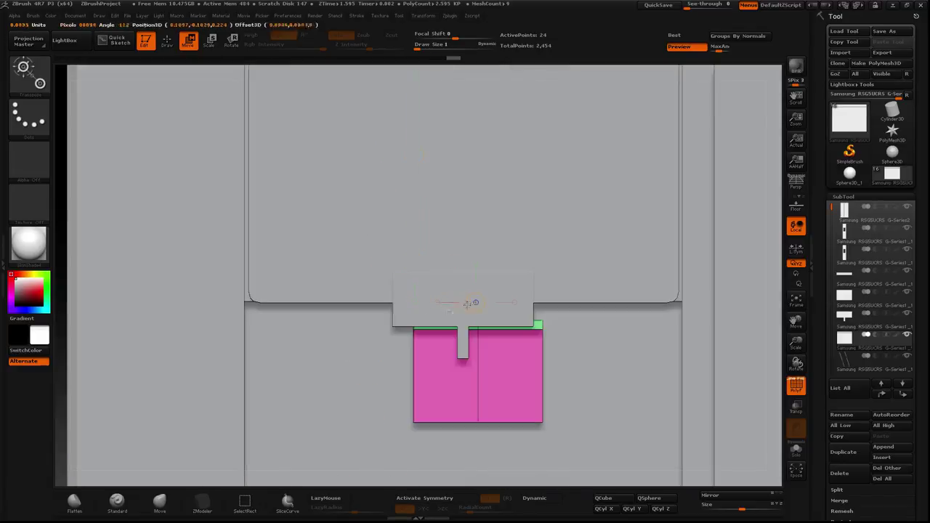
pyautogui.moveTo(415, 303)
pyautogui.mouseDown()
pyautogui.moveTo(475, 303)
pyautogui.moveTo(434, 300)
pyautogui.mouseUp()
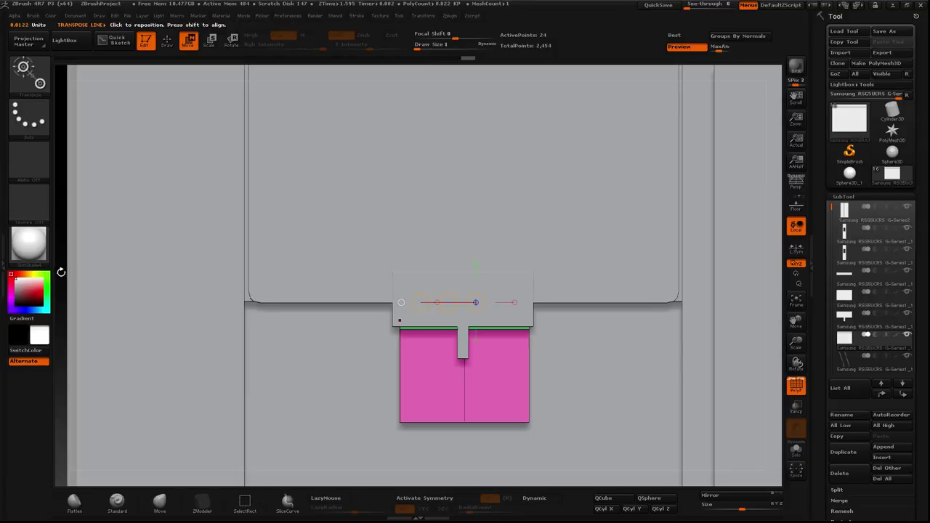
pyautogui.moveTo(61, 271)
pyautogui.mouseDown()
pyautogui.moveTo(468, 335)
pyautogui.moveTo(608, 328)
pyautogui.moveTo(669, 247)
pyautogui.moveTo(505, 346)
pyautogui.moveTo(670, 278)
pyautogui.mouseUp()
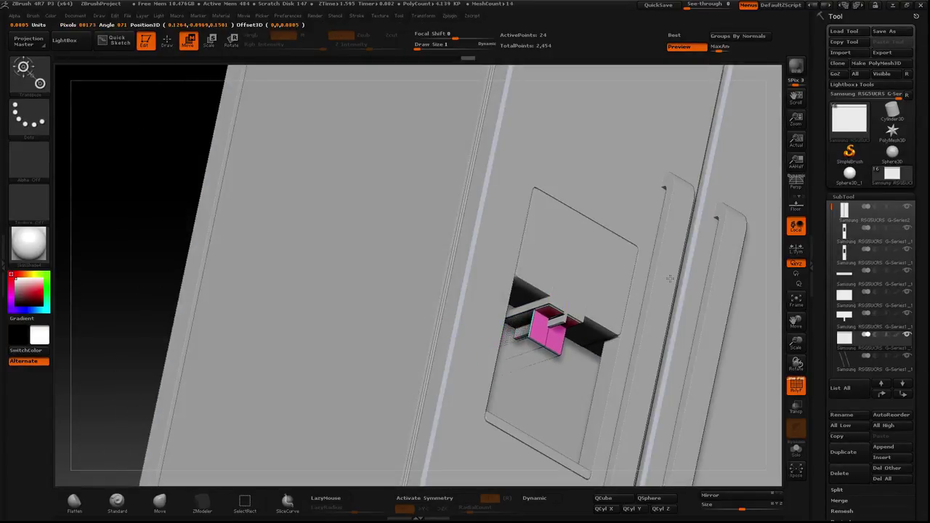
pyautogui.moveTo(670, 278)
pyautogui.keyDown('shift'); pyautogui.mouseDown()
pyautogui.moveTo(182, 266)
pyautogui.moveTo(183, 338)
pyautogui.mouseUp(); pyautogui.keyUp('shift')
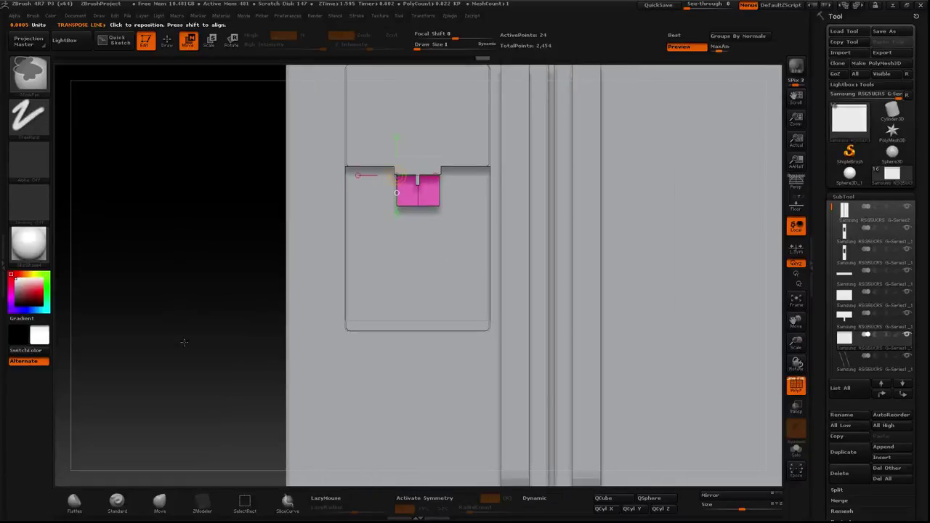
# Step: Mask the piece's upper section and stretch it downward to make it taller
pyautogui.keyDown('ctrl'); pyautogui.moveTo(186, 178); pyautogui.dragTo(471, 305); pyautogui.keyUp('ctrl')
pyautogui.moveTo(349, 158); pyautogui.dragTo(348, 242)
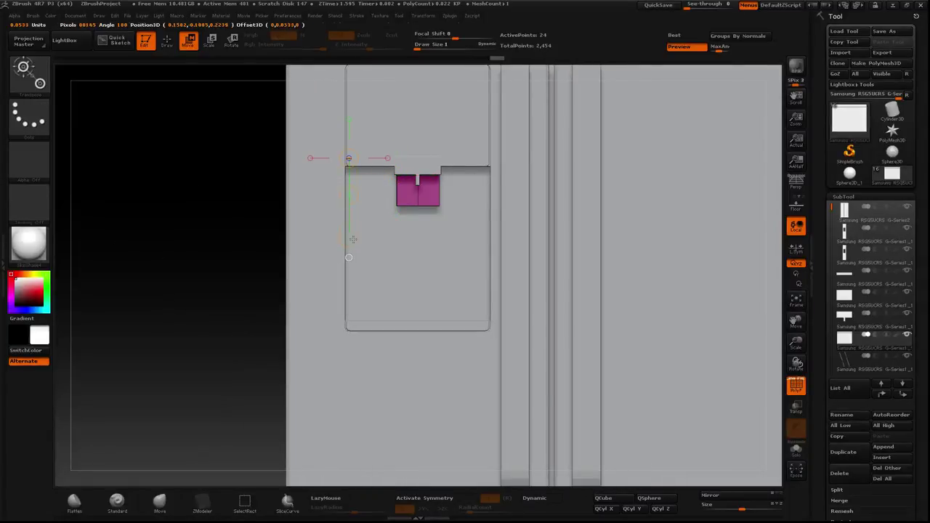
pyautogui.moveTo(349, 200); pyautogui.dragTo(349, 221)
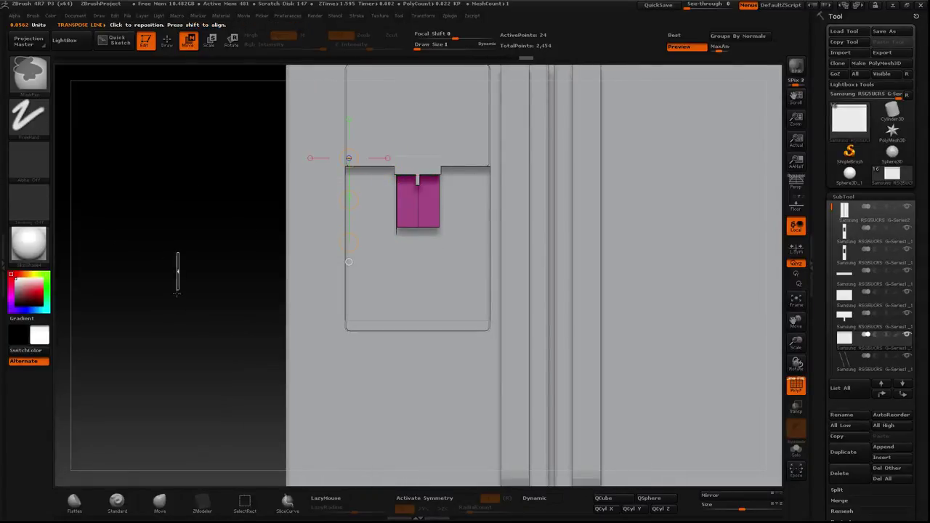
pyautogui.keyDown('ctrl'); pyautogui.click(177, 283); pyautogui.keyUp('ctrl')
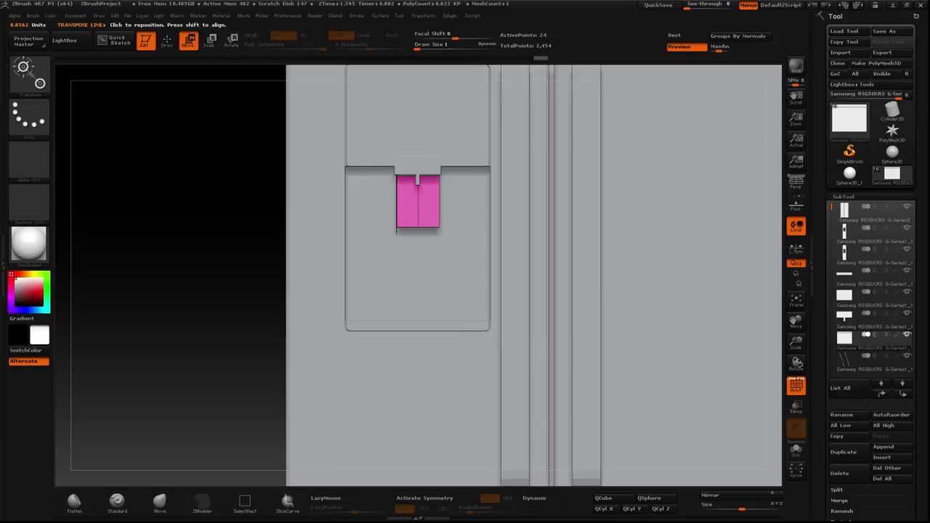
pyautogui.moveTo(617, 290); pyautogui.dragTo(648, 328)
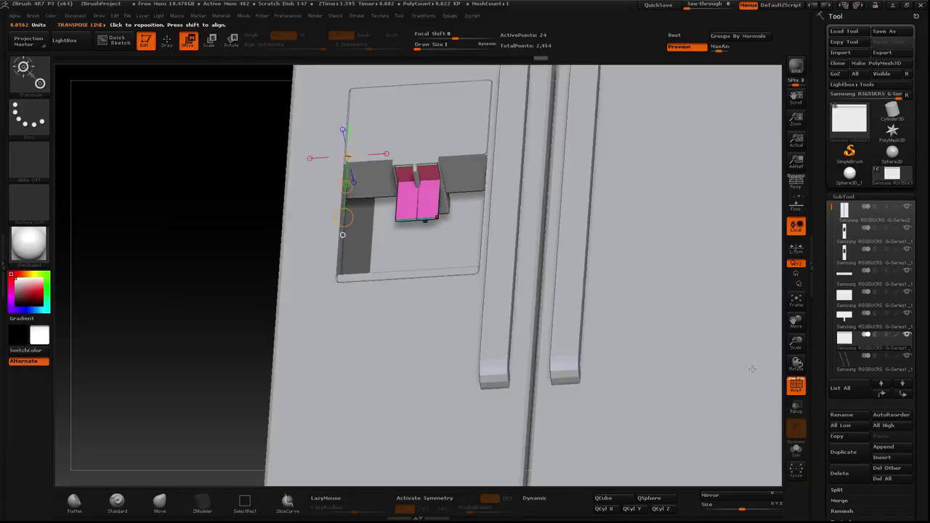
pyautogui.click(796, 386)
pyautogui.moveTo(223, 191)
pyautogui.mouseDown()
pyautogui.moveTo(245, 175)
pyautogui.moveTo(210, 211)
pyautogui.mouseUp()
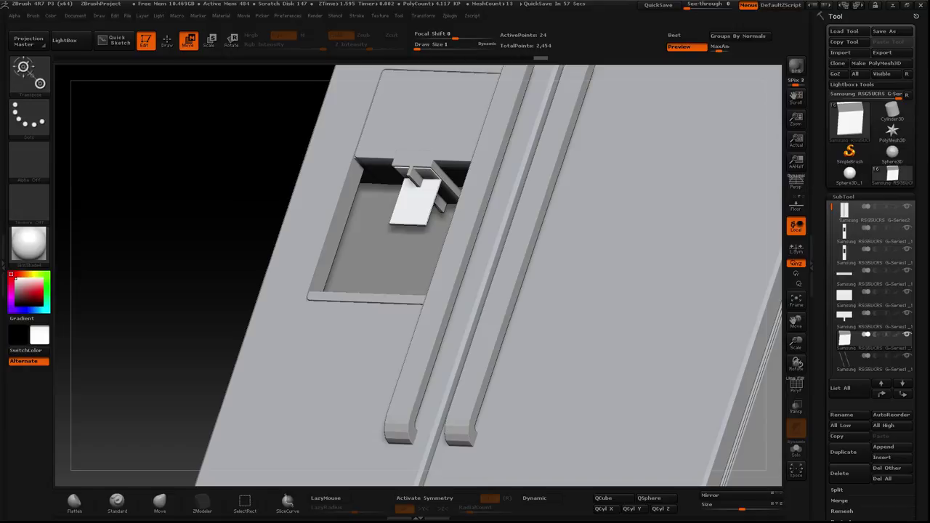
pyautogui.keyDown('shift'); pyautogui.moveTo(228, 210); pyautogui.dragTo(363, 203); pyautogui.keyUp('shift')
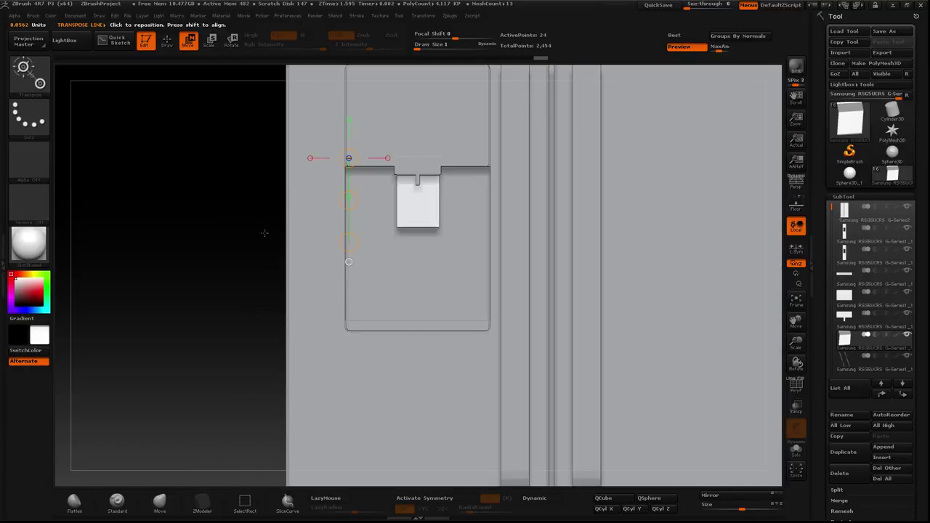
# Step: From a side view, push the piece to the correct depth inside the recess
pyautogui.moveTo(264, 232)
pyautogui.mouseDown()
pyautogui.moveTo(213, 253)
pyautogui.moveTo(373, 200)
pyautogui.moveTo(356, 222)
pyautogui.moveTo(469, 223)
pyautogui.mouseUp()
pyautogui.moveTo(565, 175); pyautogui.dragTo(425, 246)
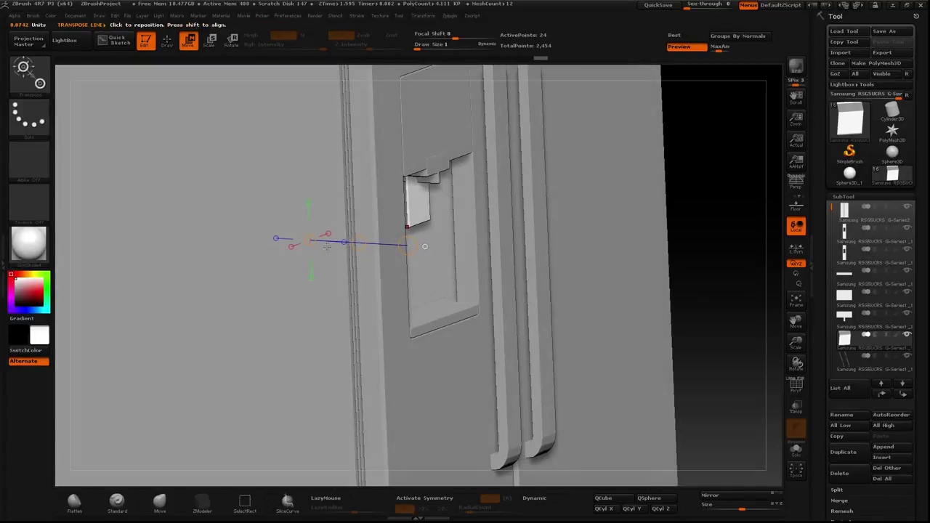
pyautogui.moveTo(358, 242); pyautogui.dragTo(365, 247)
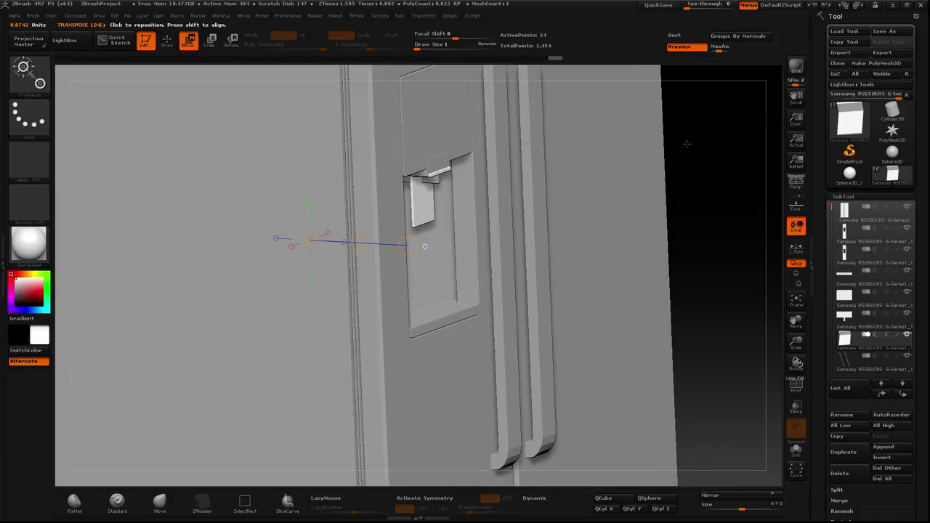
pyautogui.keyDown('shift'); pyautogui.moveTo(686, 143); pyautogui.dragTo(282, 230); pyautogui.keyUp('shift')
pyautogui.click(436, 185)
pyautogui.press('f')
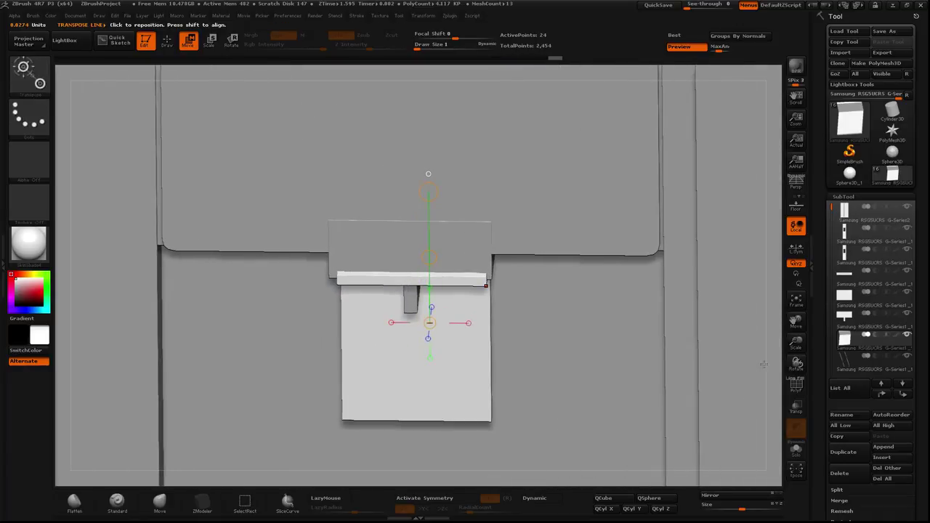
pyautogui.hotkey('shift', 'f')
pyautogui.moveTo(763, 364); pyautogui.dragTo(316, 151)
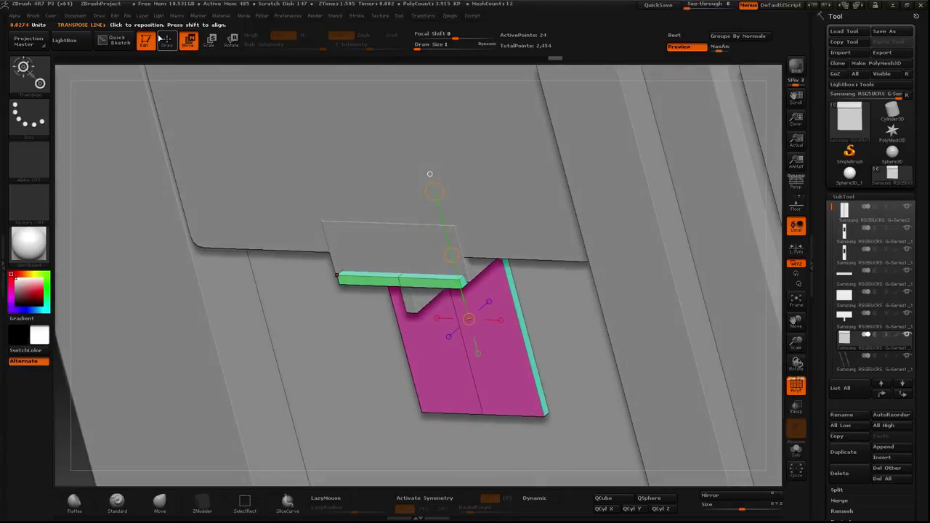
# Step: Extrude the green bar's top and left segment upward into a matching block with ZModeler
pyautogui.click(163, 40)
pyautogui.keyDown('alt'); pyautogui.moveTo(459, 279); pyautogui.dragTo(498, 270); pyautogui.keyUp('alt')
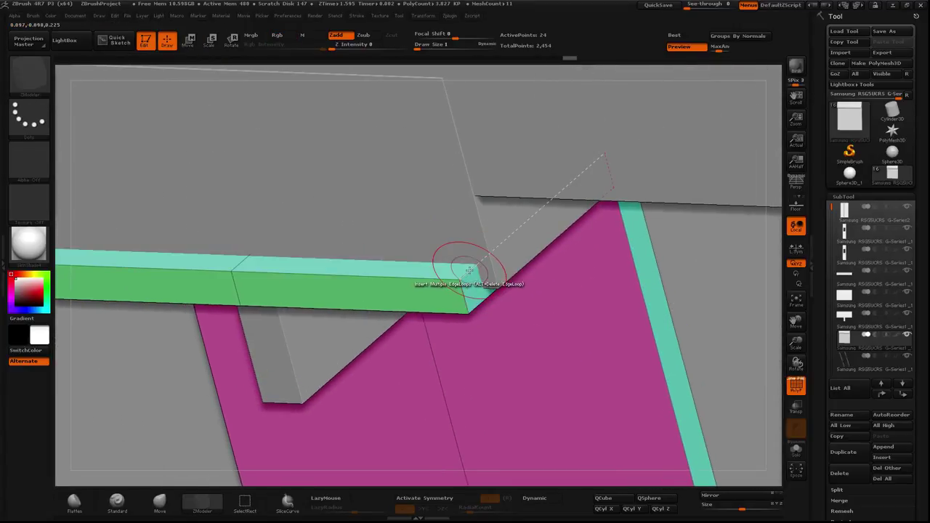
pyautogui.press('space')
pyautogui.click(455, 357)
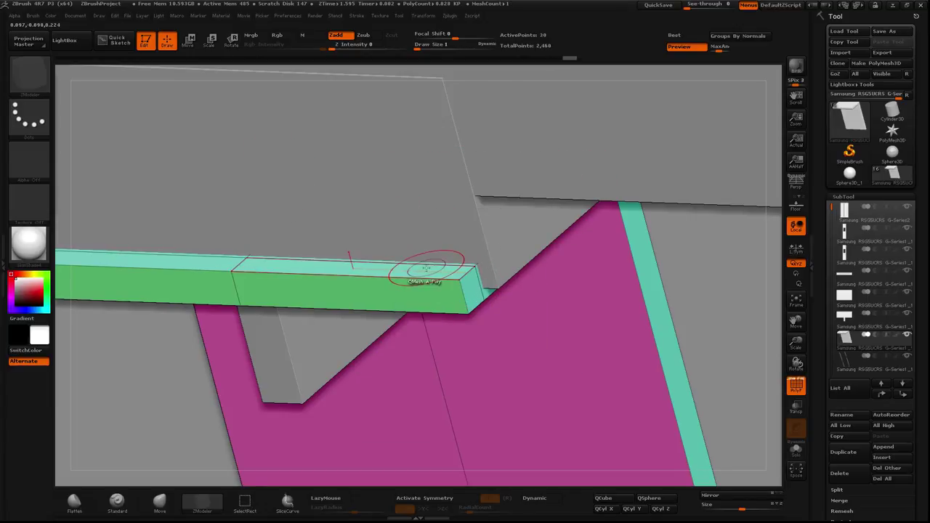
pyautogui.moveTo(423, 270)
pyautogui.mouseDown()
pyautogui.moveTo(359, 103)
pyautogui.moveTo(341, 211)
pyautogui.mouseUp()
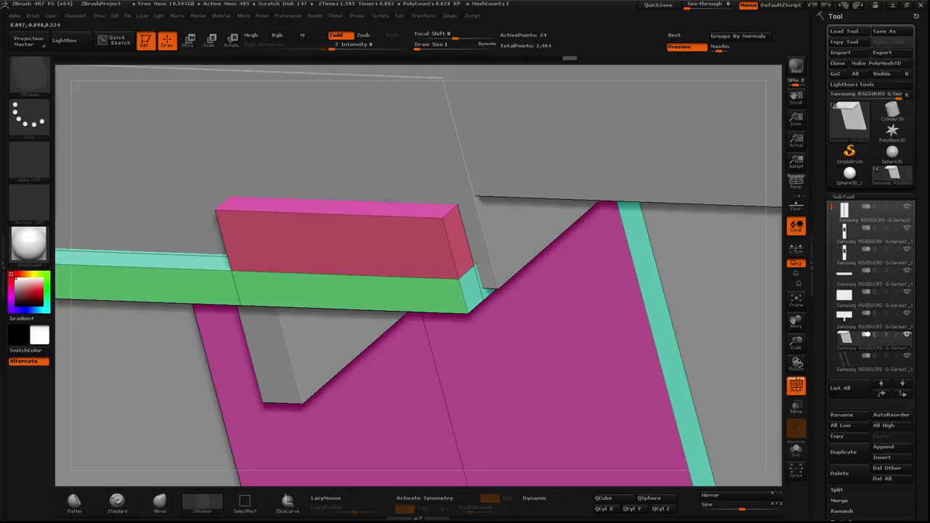
pyautogui.moveTo(186, 269); pyautogui.dragTo(503, 241)
pyautogui.moveTo(504, 242)
pyautogui.keyDown('alt'); pyautogui.mouseDown(button='right')
pyautogui.moveTo(361, 192)
pyautogui.moveTo(204, 60)
pyautogui.mouseUp(button='right'); pyautogui.keyUp('alt')
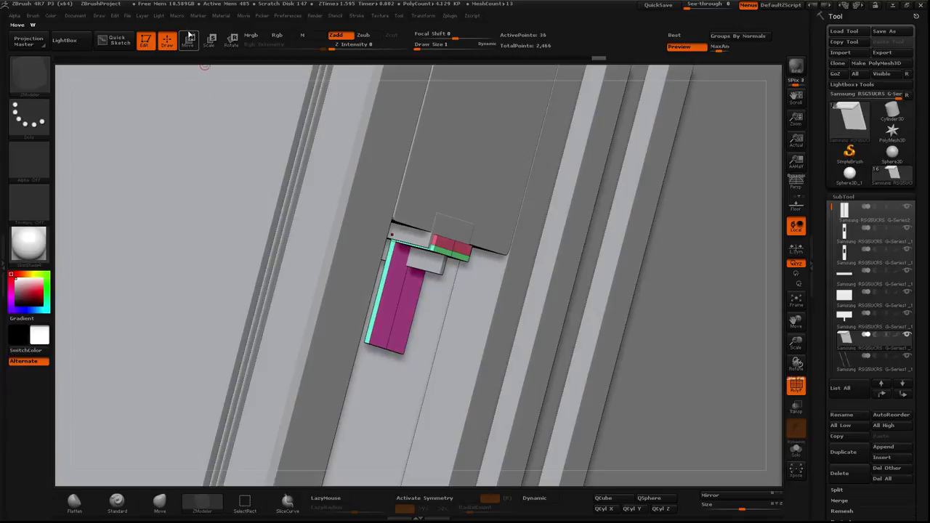
# Step: Push the piece down-left into the recess, then hide polygroup colours to view the whole fridge
pyautogui.click(189, 36)
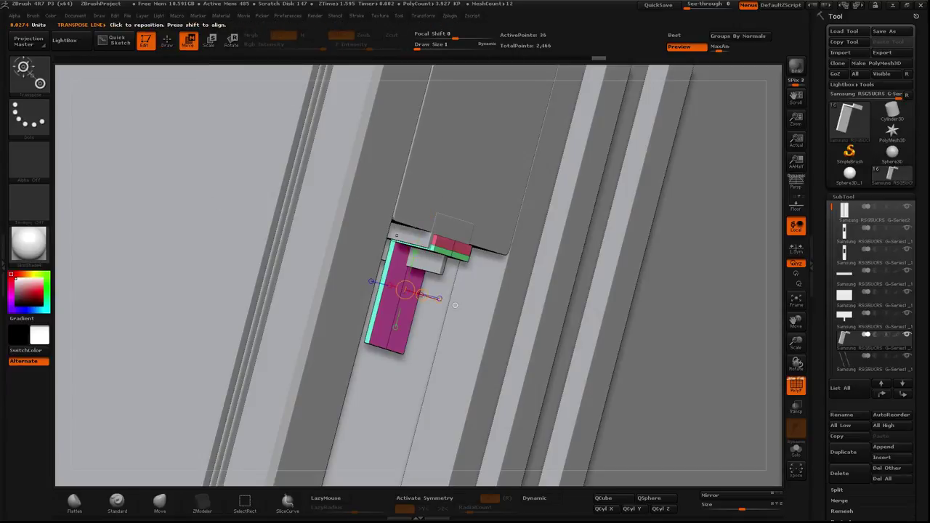
pyautogui.moveTo(455, 305)
pyautogui.keyDown('alt'); pyautogui.mouseDown(button='right')
pyautogui.moveTo(464, 276)
pyautogui.moveTo(546, 283)
pyautogui.mouseUp(button='right'); pyautogui.keyUp('alt')
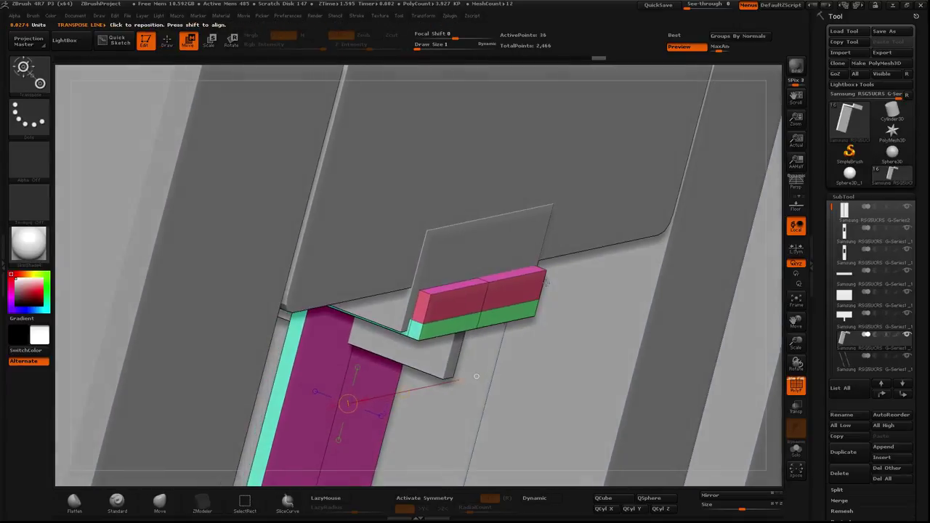
pyautogui.moveTo(454, 379); pyautogui.dragTo(556, 481)
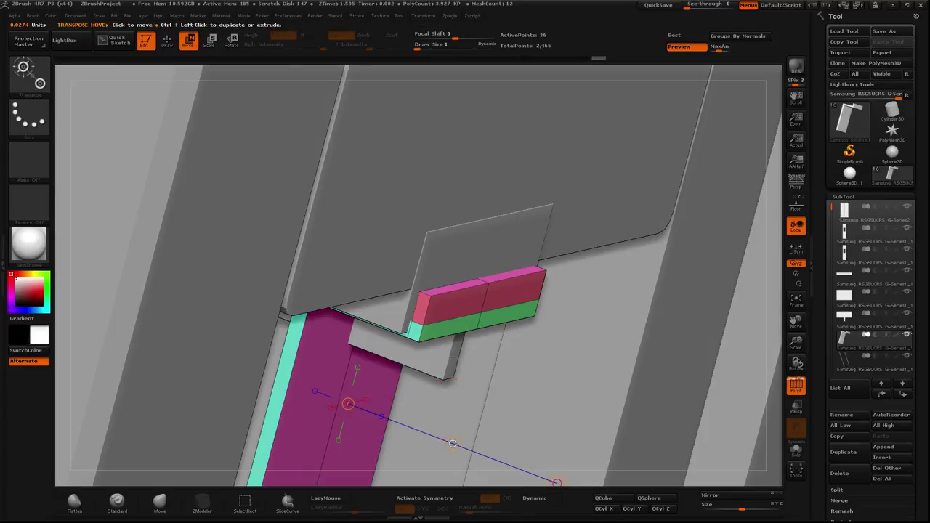
pyautogui.moveTo(451, 443); pyautogui.dragTo(439, 437)
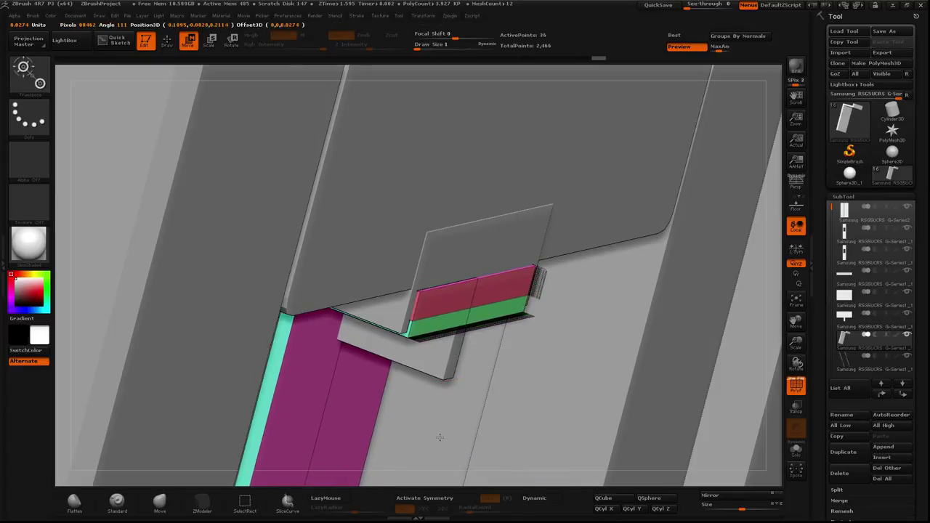
pyautogui.click(796, 385)
pyautogui.moveTo(770, 327)
pyautogui.mouseDown()
pyautogui.moveTo(194, 271)
pyautogui.moveTo(222, 232)
pyautogui.mouseUp()
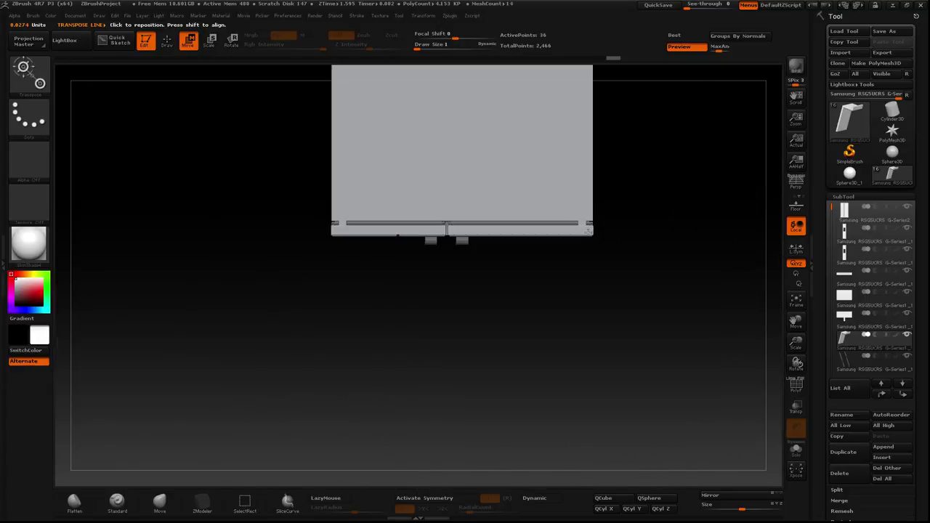
# Step: Select the dispenser part, try a Transpose axis on its edge, then undo the change
pyautogui.keyDown('alt'); pyautogui.click(588, 231); pyautogui.keyUp('alt')
pyautogui.moveTo(589, 232); pyautogui.dragTo(597, 251)
pyautogui.keyDown('alt'); pyautogui.click(385, 247); pyautogui.keyUp('alt')
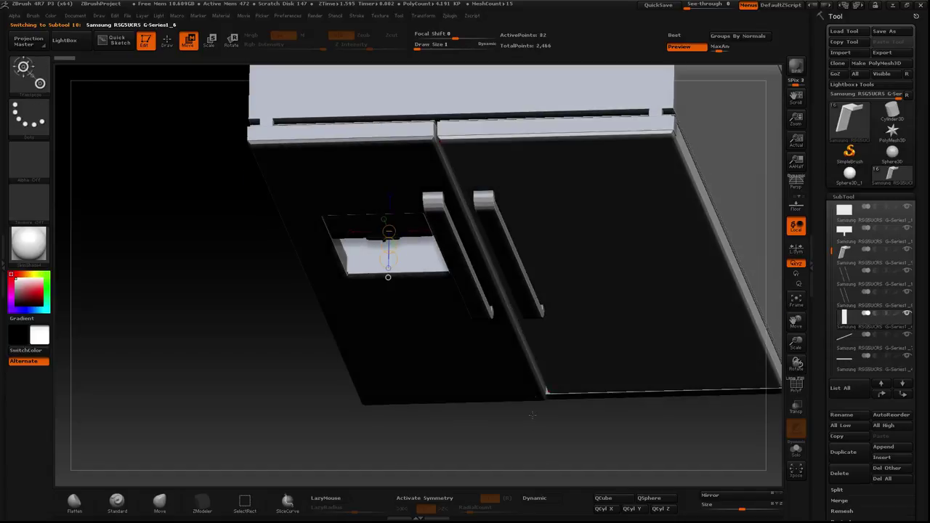
pyautogui.keyDown('shift'); pyautogui.moveTo(508, 290); pyautogui.dragTo(651, 178); pyautogui.keyUp('shift')
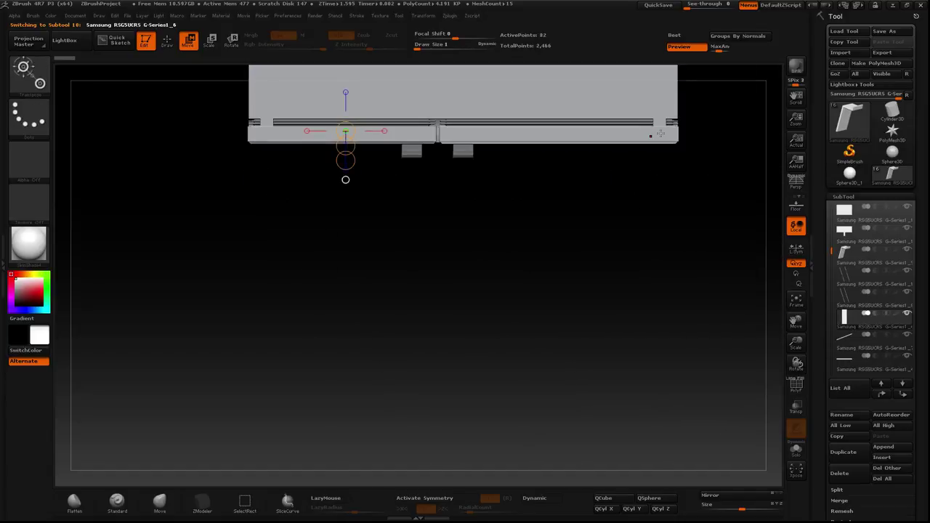
pyautogui.moveTo(661, 133)
pyautogui.mouseDown()
pyautogui.moveTo(660, 236)
pyautogui.moveTo(753, 222)
pyautogui.moveTo(609, 329)
pyautogui.moveTo(338, 253)
pyautogui.moveTo(685, 157)
pyautogui.moveTo(351, 267)
pyautogui.moveTo(349, 234)
pyautogui.moveTo(328, 297)
pyautogui.mouseUp()
pyautogui.moveTo(208, 145)
pyautogui.mouseDown()
pyautogui.moveTo(208, 254)
pyautogui.moveTo(317, 245)
pyautogui.mouseUp()
pyautogui.hotkey('ctrl', 'z')
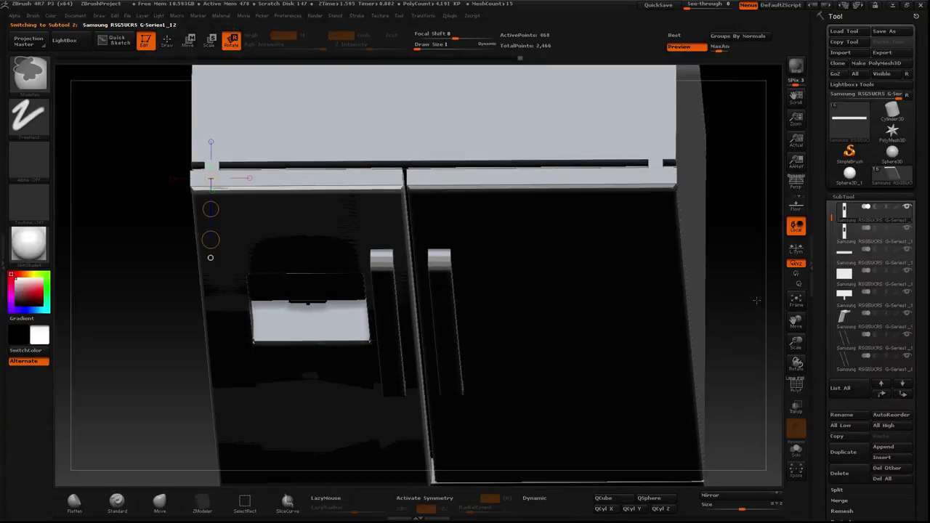
pyautogui.hotkey('ctrl', 'z')
pyautogui.hotkey('ctrl', 'z')
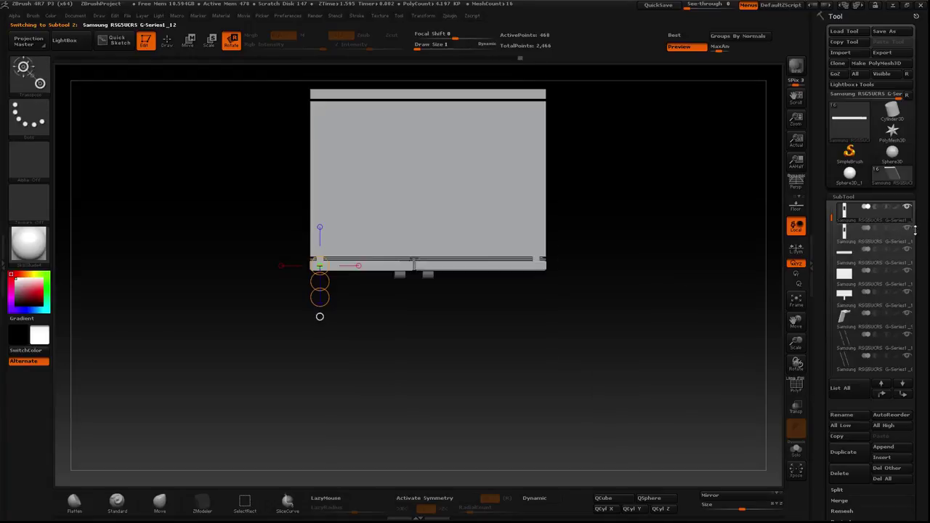
# Step: Test-swing the thin side trim piece around its pivot, then undo the rotation
pyautogui.moveTo(319, 316); pyautogui.dragTo(353, 353)
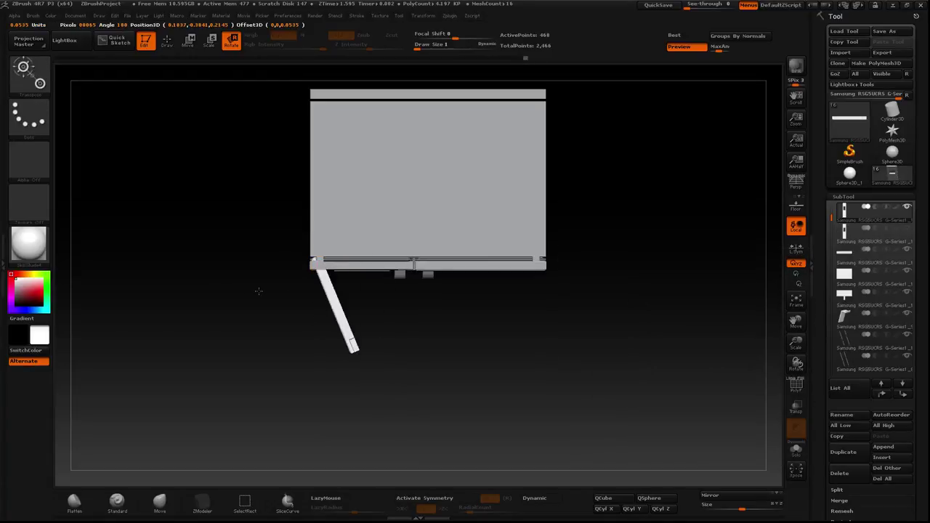
pyautogui.moveTo(240, 287); pyautogui.dragTo(179, 272)
pyautogui.hotkey('ctrl', 'z')
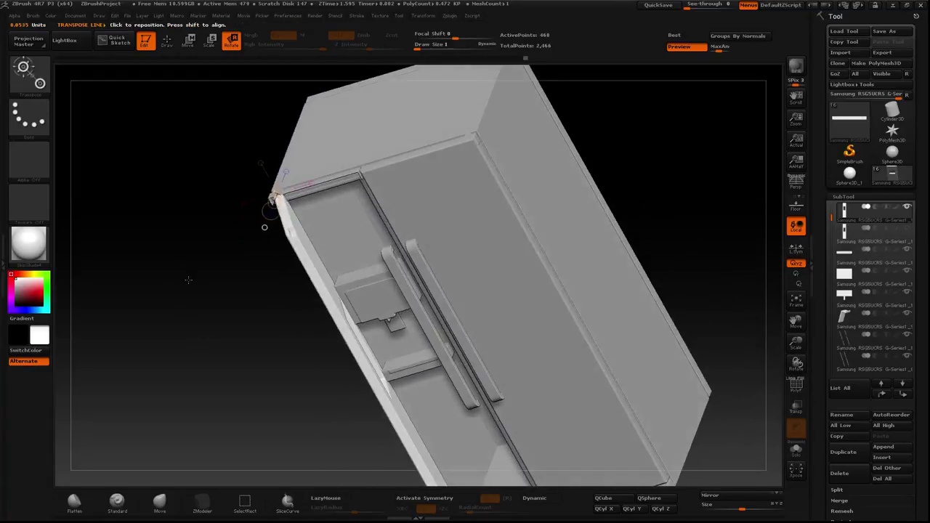
pyautogui.hotkey('ctrl', 'z')
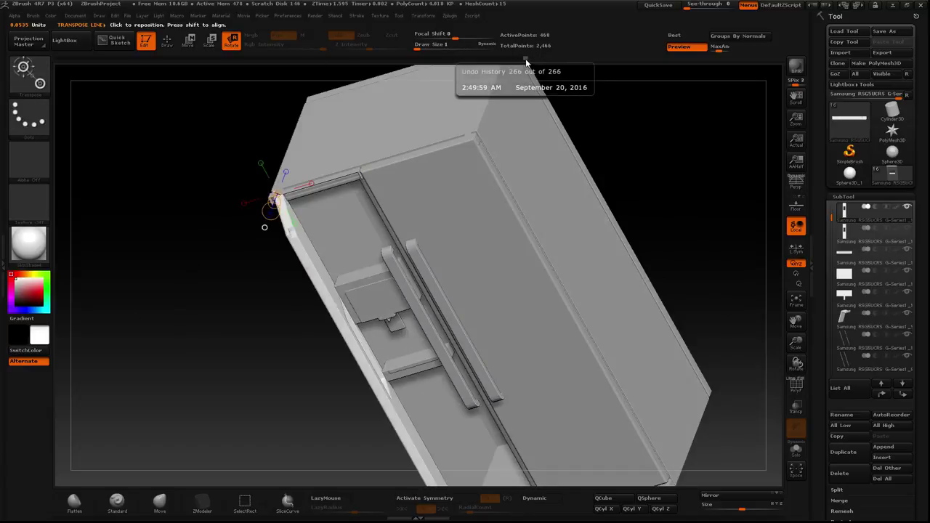
pyautogui.hotkey('ctrl', 'z')
# Step: Snap to a front view framed on the dispenser and turn on Draw Polyframe
pyautogui.moveTo(496, 68)
pyautogui.keyDown('shift'); pyautogui.mouseDown()
pyautogui.moveTo(504, 115)
pyautogui.moveTo(552, 146)
pyautogui.mouseUp(); pyautogui.keyUp('shift')
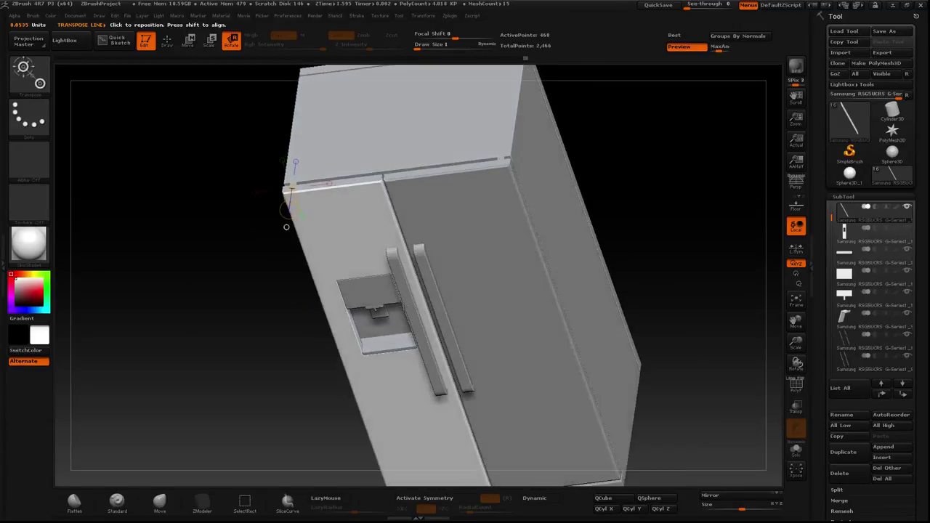
pyautogui.moveTo(286, 226)
pyautogui.keyDown('shift'); pyautogui.mouseDown()
pyautogui.moveTo(203, 348)
pyautogui.moveTo(99, 316)
pyautogui.moveTo(491, 373)
pyautogui.mouseUp(); pyautogui.keyUp('shift')
pyautogui.press('f')
pyautogui.click(792, 390)
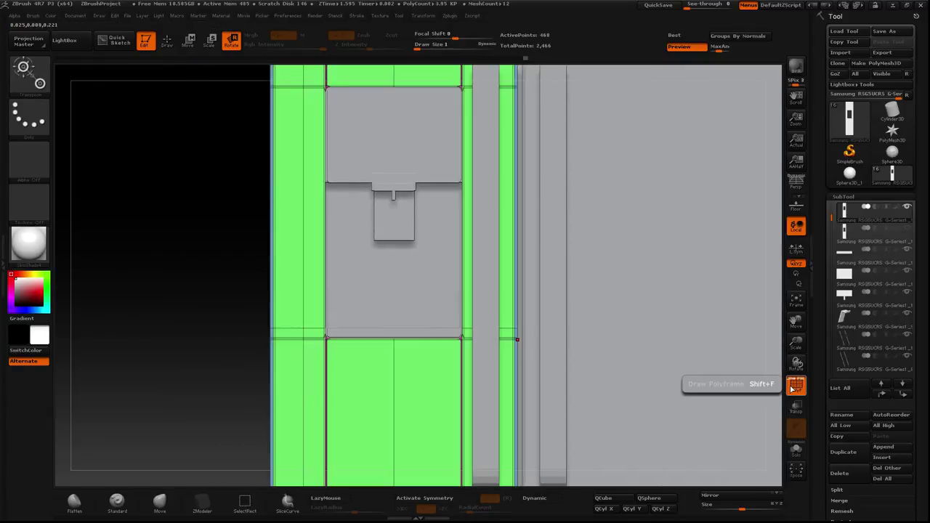
# Step: Turn off Draw Polyframe, frame the fridge front, and orbit to inspect the dispenser from the left side
pyautogui.click(792, 390)
pyautogui.press('f')
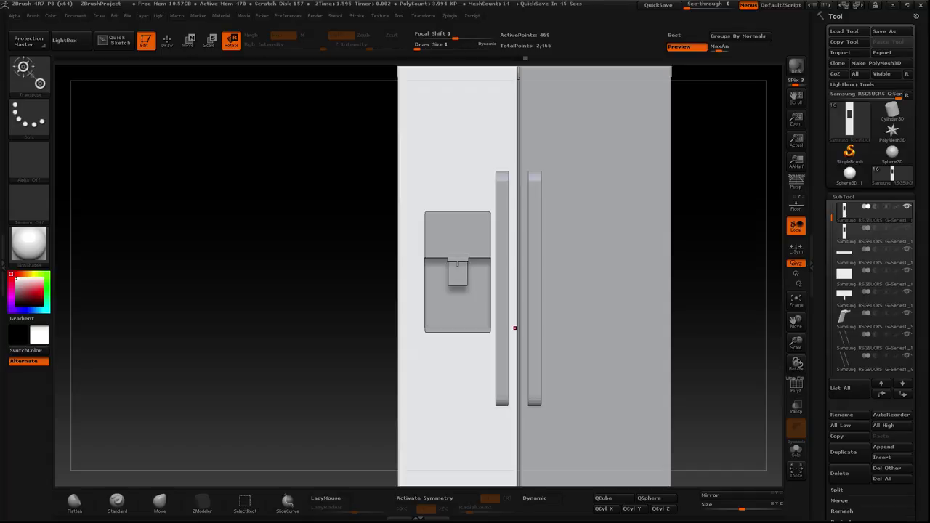
pyautogui.keyDown('shift'); pyautogui.moveTo(247, 372); pyautogui.dragTo(254, 310); pyautogui.keyUp('shift')
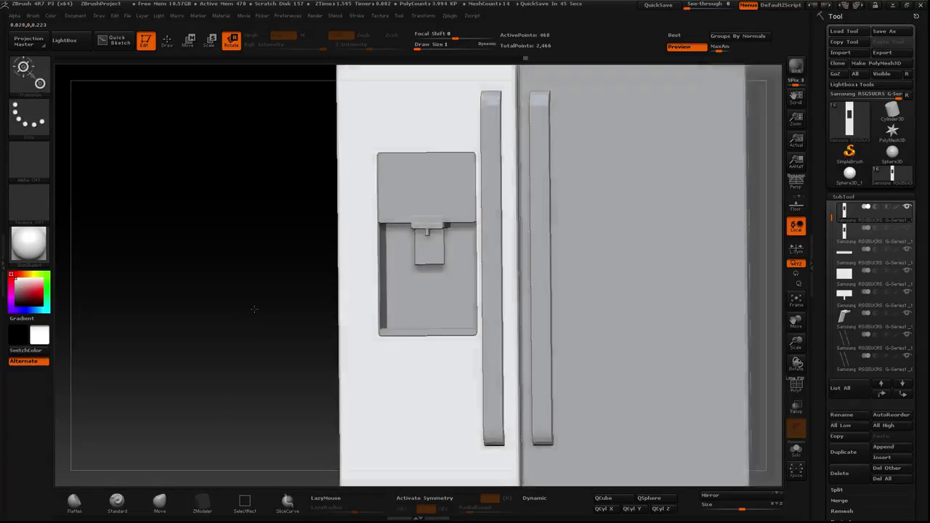
pyautogui.moveTo(254, 310)
pyautogui.keyDown('shift'); pyautogui.mouseDown()
pyautogui.moveTo(226, 279)
pyautogui.moveTo(342, 254)
pyautogui.mouseUp(); pyautogui.keyUp('shift')
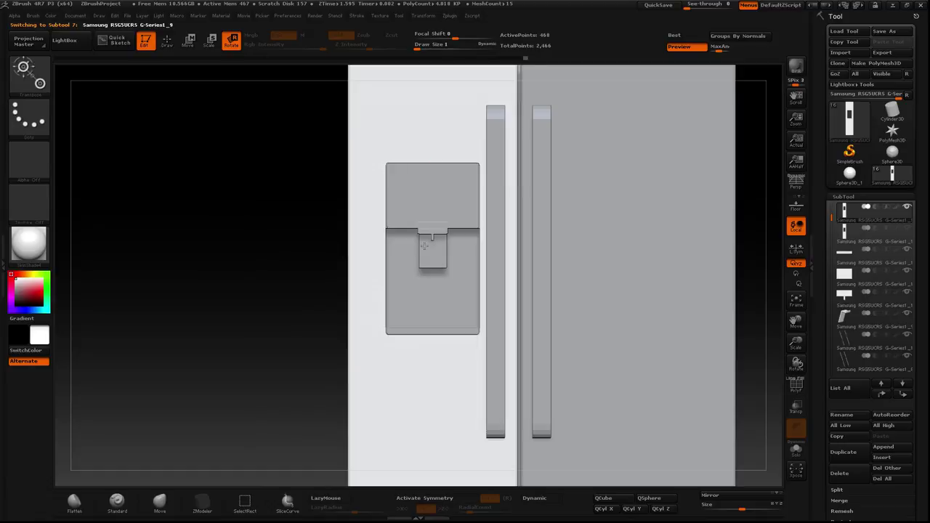
pyautogui.moveTo(424, 246); pyautogui.dragTo(296, 271)
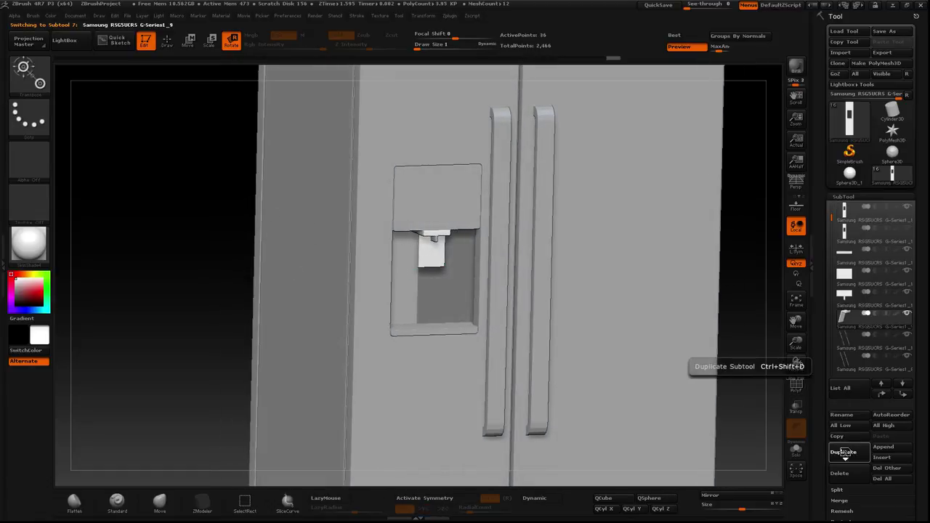
# Step: Duplicate the block SubTool and move the copy right into the dispenser's lower recess
pyautogui.click(843, 339)
pyautogui.click(844, 339)
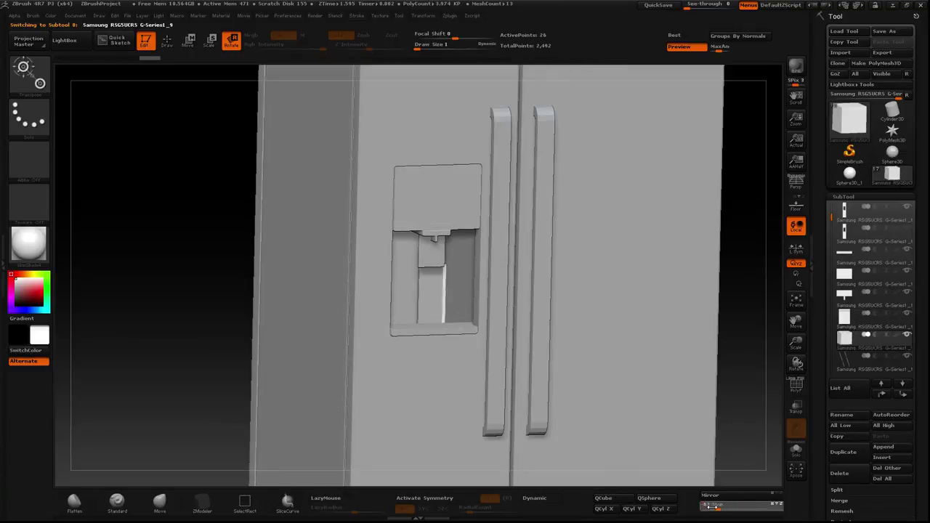
pyautogui.keyDown('shift'); pyautogui.moveTo(204, 243); pyautogui.dragTo(217, 243); pyautogui.keyUp('shift')
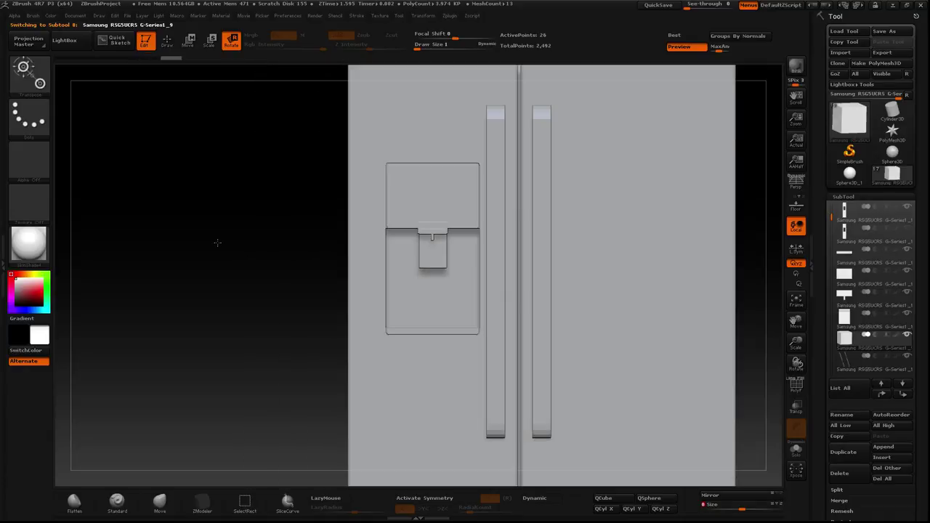
pyautogui.click(188, 40)
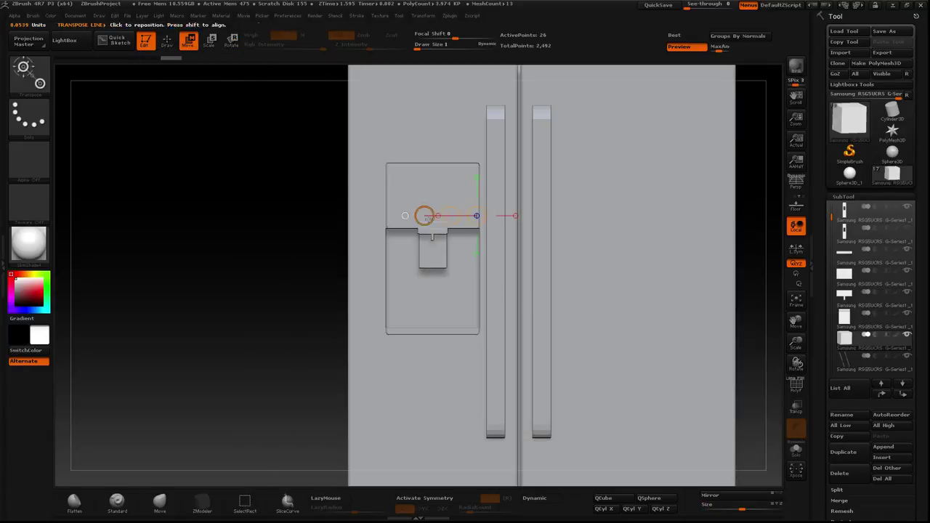
pyautogui.moveTo(482, 214); pyautogui.dragTo(330, 207)
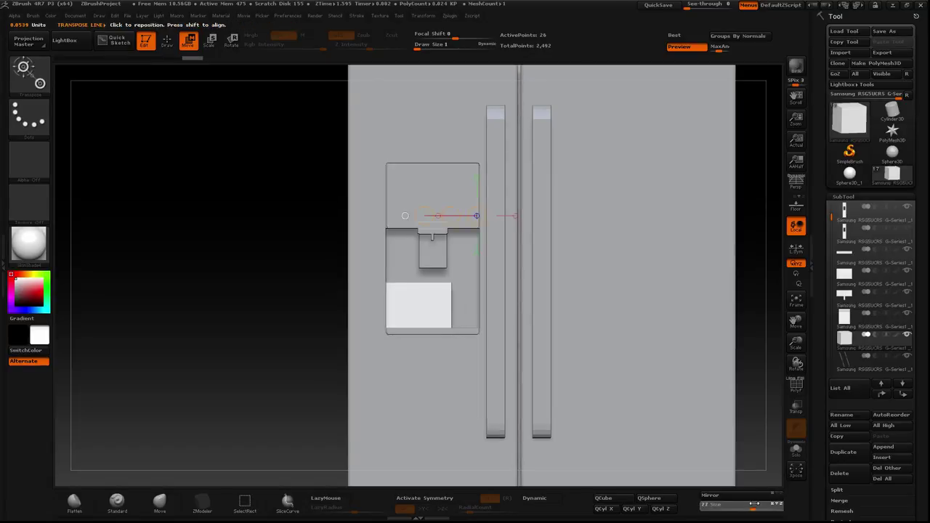
pyautogui.moveTo(406, 344); pyautogui.dragTo(526, 338)
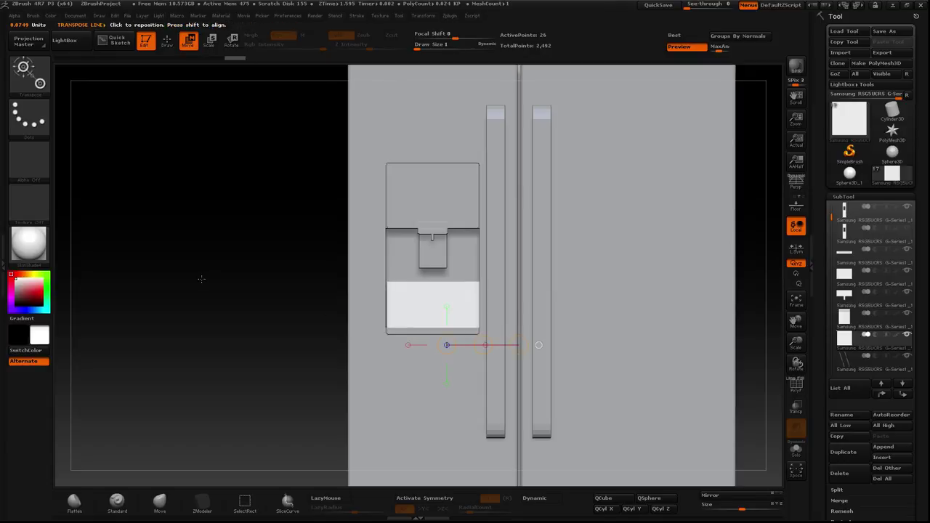
pyautogui.moveTo(380, 376)
pyautogui.mouseDown()
pyautogui.moveTo(461, 376)
pyautogui.moveTo(422, 376)
pyautogui.mouseUp()
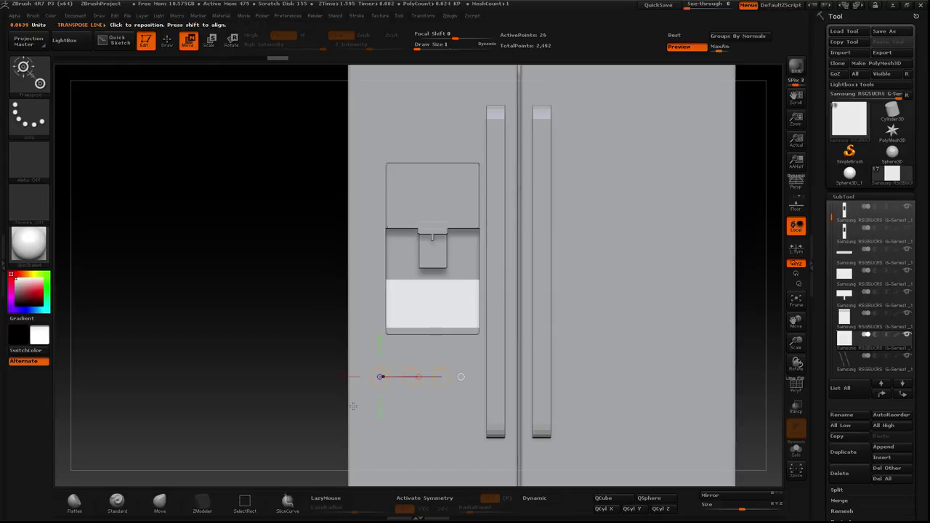
# Step: Turn on PolyF, stretch the block upward to fill the recess, and adjust its depth
pyautogui.moveTo(369, 405); pyautogui.dragTo(369, 314)
pyautogui.click(797, 385)
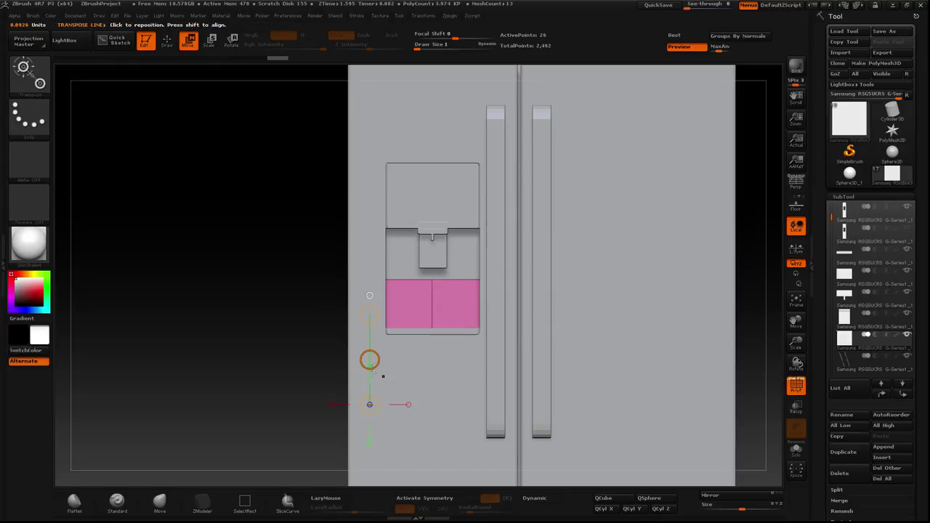
pyautogui.moveTo(369, 359)
pyautogui.mouseDown()
pyautogui.moveTo(367, 312)
pyautogui.moveTo(266, 269)
pyautogui.moveTo(334, 282)
pyautogui.mouseUp()
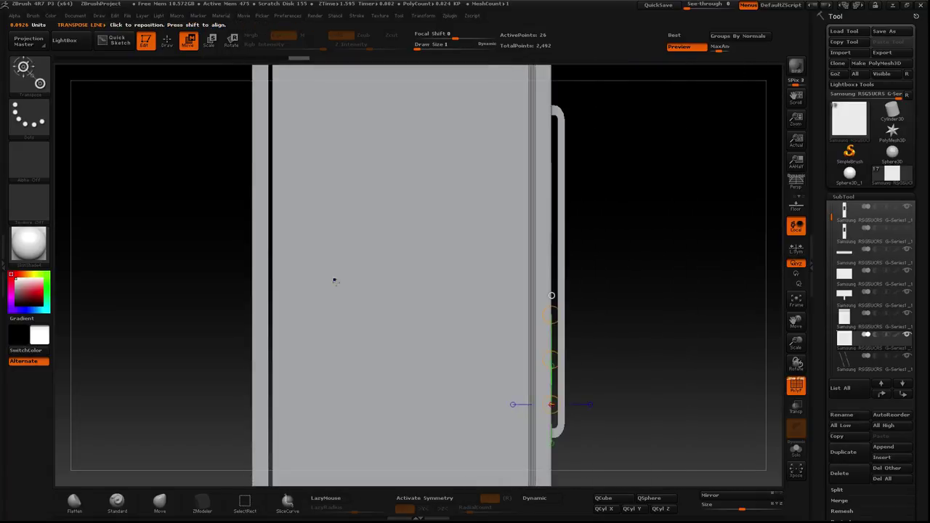
pyautogui.moveTo(408, 279); pyautogui.dragTo(496, 279)
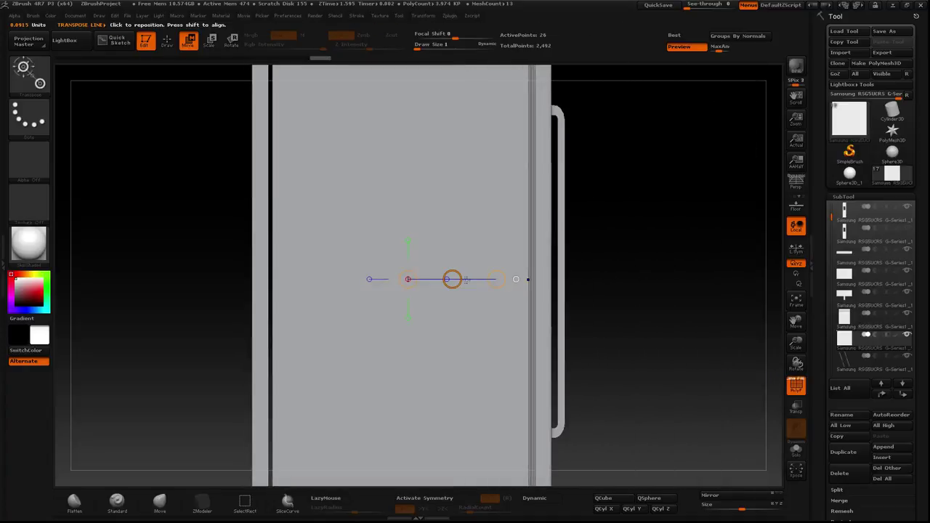
pyautogui.moveTo(451, 279); pyautogui.dragTo(514, 277)
pyautogui.moveTo(668, 303); pyautogui.dragTo(629, 306)
pyautogui.keyDown('alt'); pyautogui.moveTo(278, 228); pyautogui.dragTo(279, 243); pyautogui.keyUp('alt')
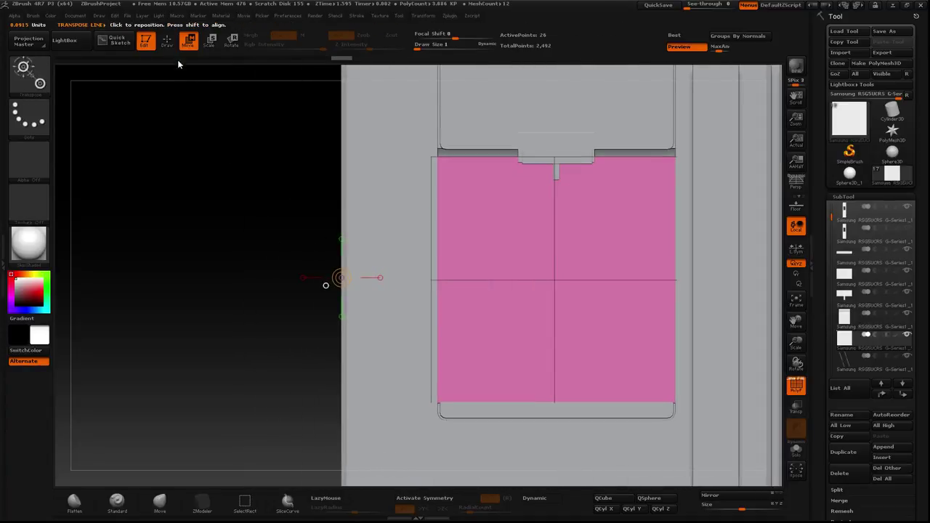
# Step: Insert several vertical edge loops across the pink panel with ZModeler
pyautogui.click(166, 39)
pyautogui.keyDown('alt'); pyautogui.moveTo(217, 136); pyautogui.dragTo(157, 158); pyautogui.keyUp('alt')
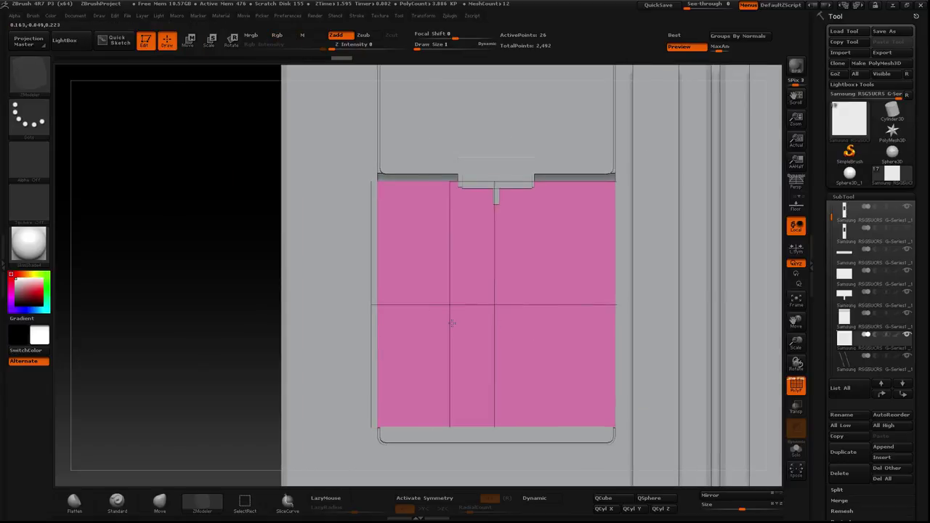
pyautogui.press('space')
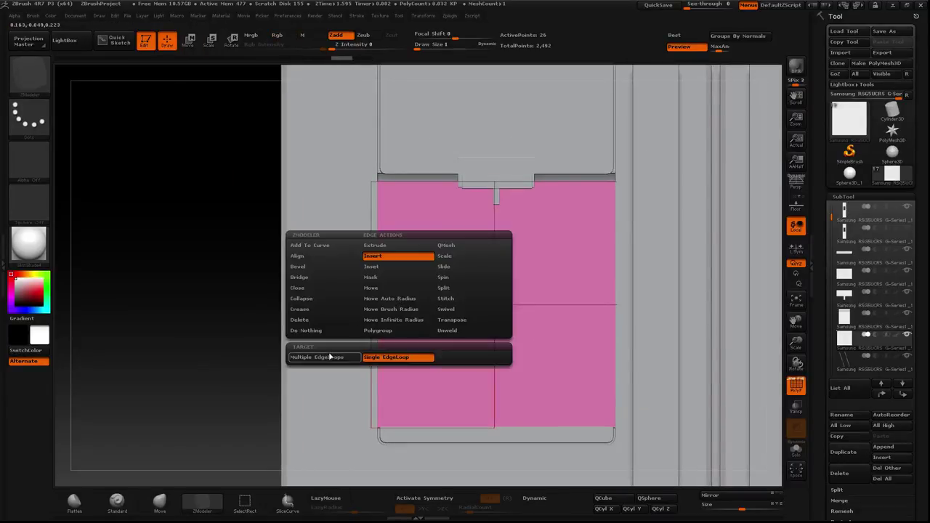
pyautogui.click(330, 356)
pyautogui.moveTo(431, 291)
pyautogui.mouseDown()
pyautogui.moveTo(464, 318)
pyautogui.moveTo(484, 317)
pyautogui.mouseUp()
pyautogui.click(535, 306)
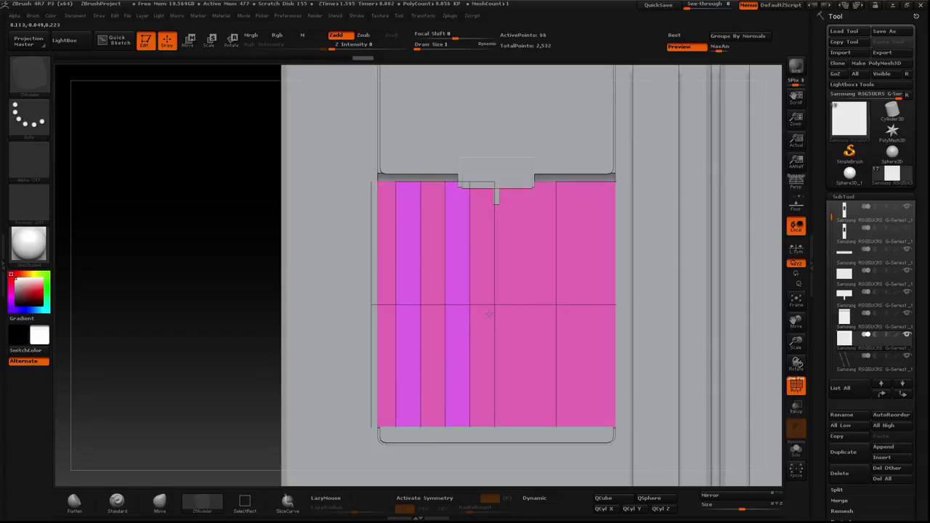
pyautogui.moveTo(566, 319); pyautogui.dragTo(588, 324)
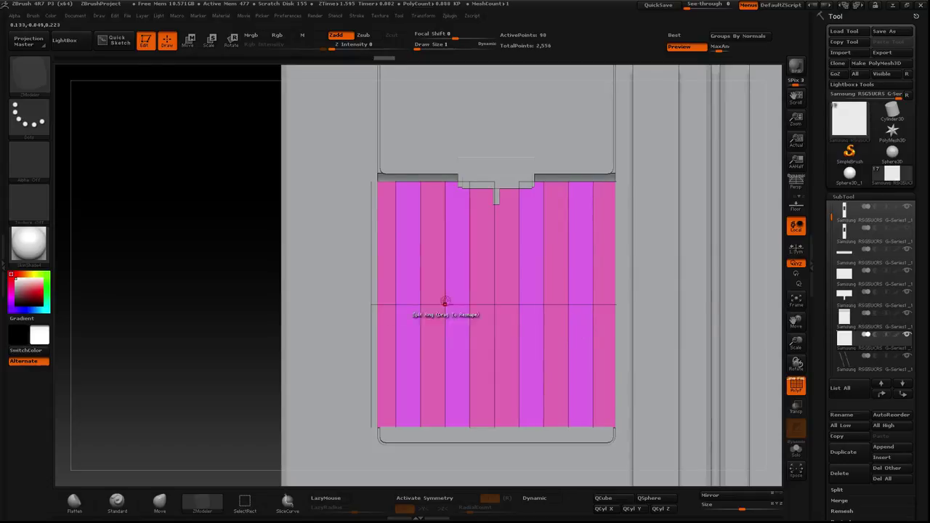
# Step: Remove the six unneeded vertical edge loops and frame the cube's cut-out corner
pyautogui.keyDown('alt'); pyautogui.click(471, 284); pyautogui.keyUp('alt')
pyautogui.keyDown('alt'); pyautogui.click(519, 284); pyautogui.keyUp('alt')
pyautogui.keyDown('alt'); pyautogui.click(544, 284); pyautogui.keyUp('alt')
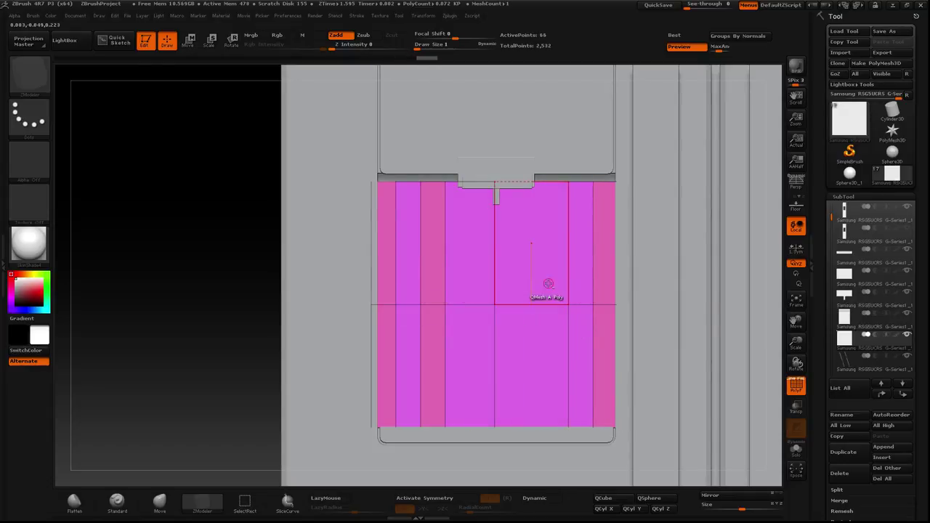
pyautogui.keyDown('alt'); pyautogui.click(571, 280); pyautogui.keyUp('alt')
pyautogui.keyDown('alt'); pyautogui.click(442, 279); pyautogui.keyUp('alt')
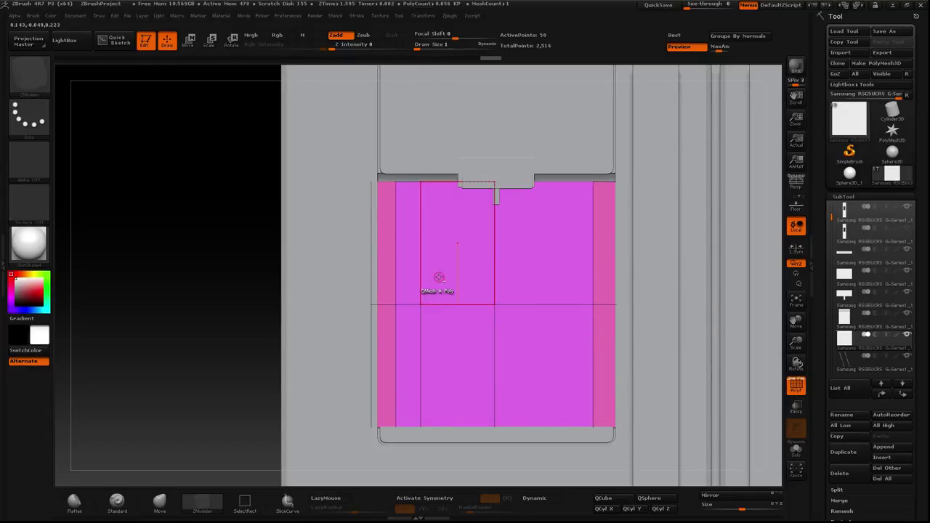
pyautogui.keyDown('alt'); pyautogui.click(421, 271); pyautogui.keyUp('alt')
pyautogui.moveTo(245, 269)
pyautogui.mouseDown()
pyautogui.moveTo(197, 277)
pyautogui.moveTo(206, 265)
pyautogui.mouseUp()
pyautogui.press('f')
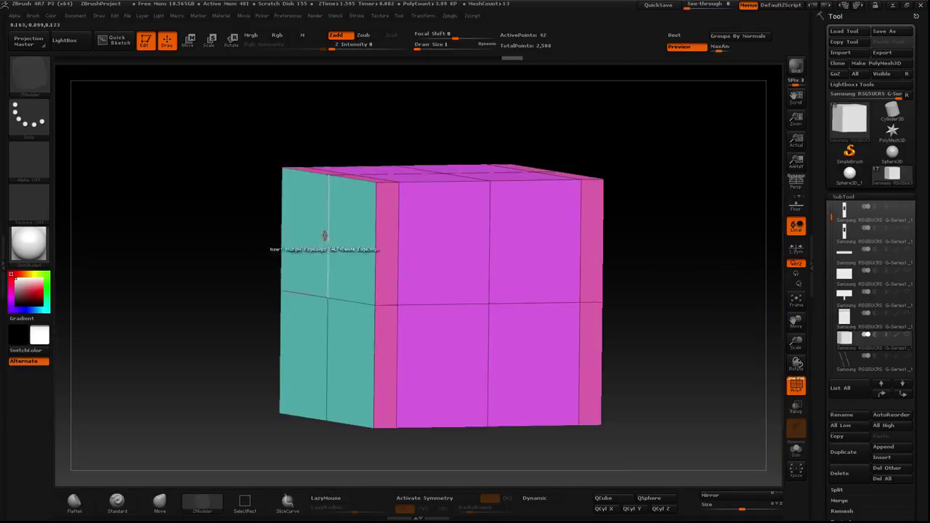
pyautogui.moveTo(321, 249)
pyautogui.mouseDown()
pyautogui.moveTo(228, 208)
pyautogui.moveTo(380, 234)
pyautogui.mouseUp()
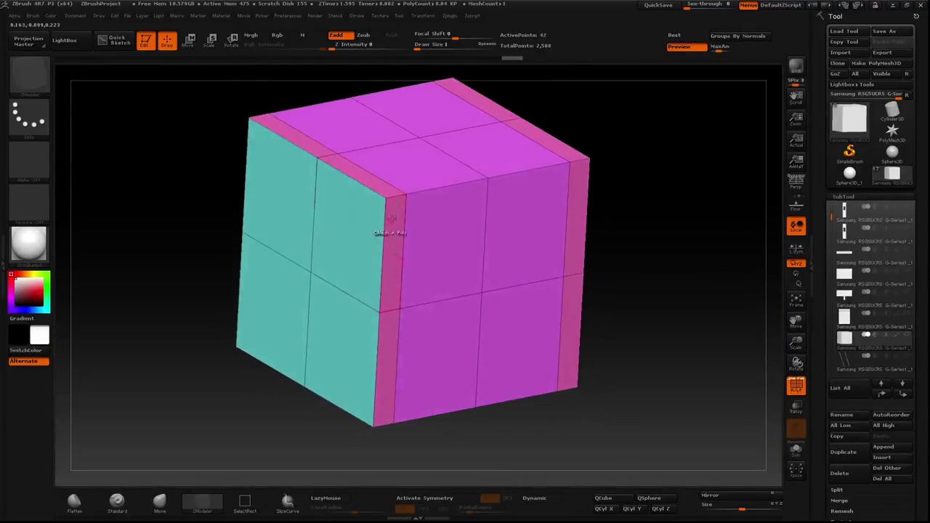
# Step: Delete three front polygon blocks, then slide the vertical edge loop left in front view
pyautogui.click(514, 224)
pyautogui.click(533, 318)
pyautogui.click(450, 338)
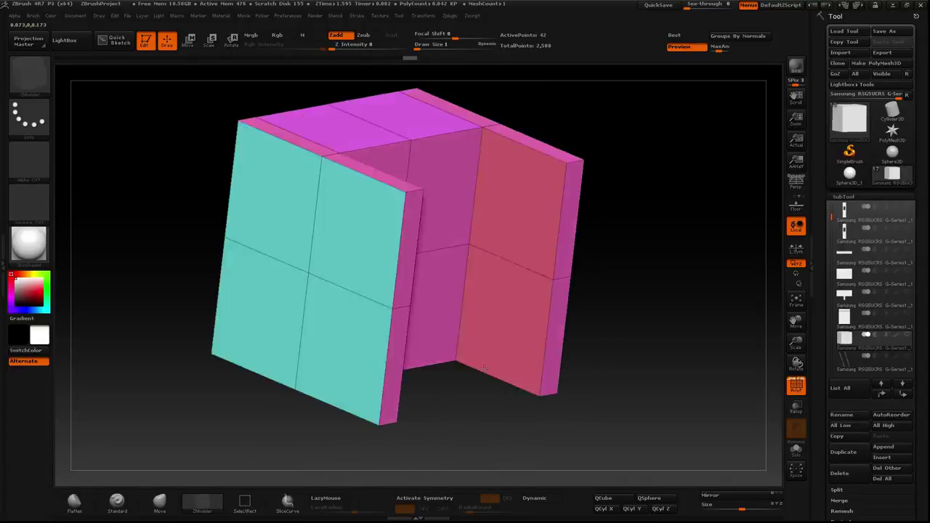
pyautogui.moveTo(484, 368)
pyautogui.keyDown('shift'); pyautogui.mouseDown()
pyautogui.moveTo(373, 139)
pyautogui.moveTo(386, 411)
pyautogui.mouseUp(); pyautogui.keyUp('shift')
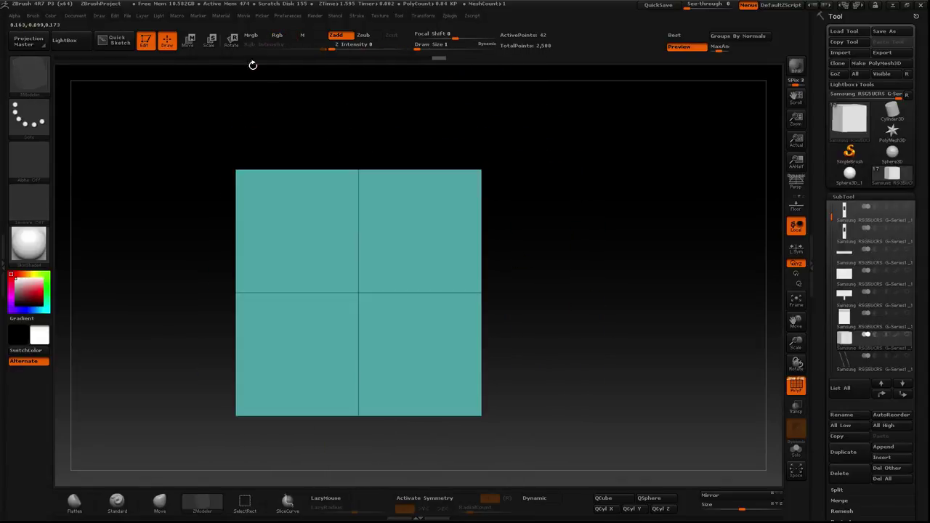
pyautogui.click(188, 40)
pyautogui.moveTo(467, 224)
pyautogui.mouseDown()
pyautogui.moveTo(349, 225)
pyautogui.moveTo(308, 214)
pyautogui.moveTo(429, 224)
pyautogui.mouseUp()
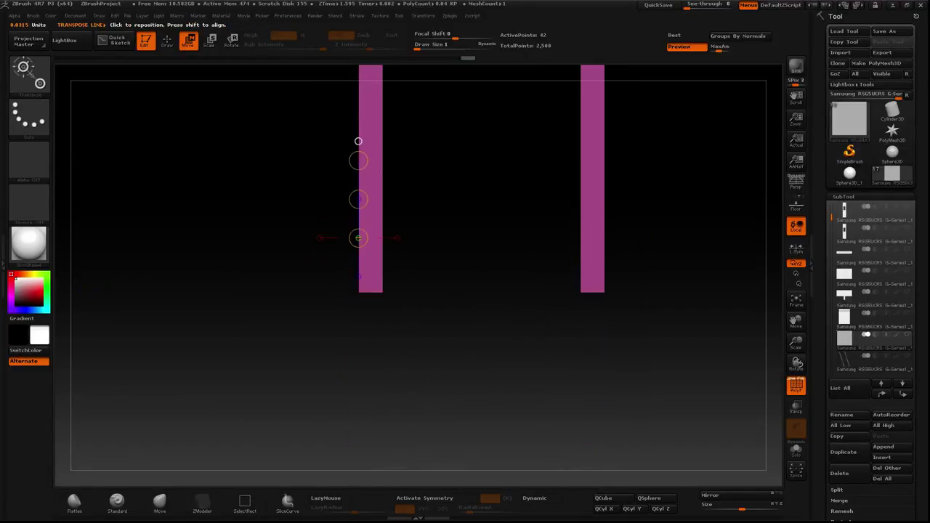
# Step: Show the rest of the fridge, mask the frame's upper row, and move the unmasked part vertically
pyautogui.keyDown('shift'); pyautogui.moveTo(474, 138); pyautogui.dragTo(457, 295); pyautogui.keyUp('shift')
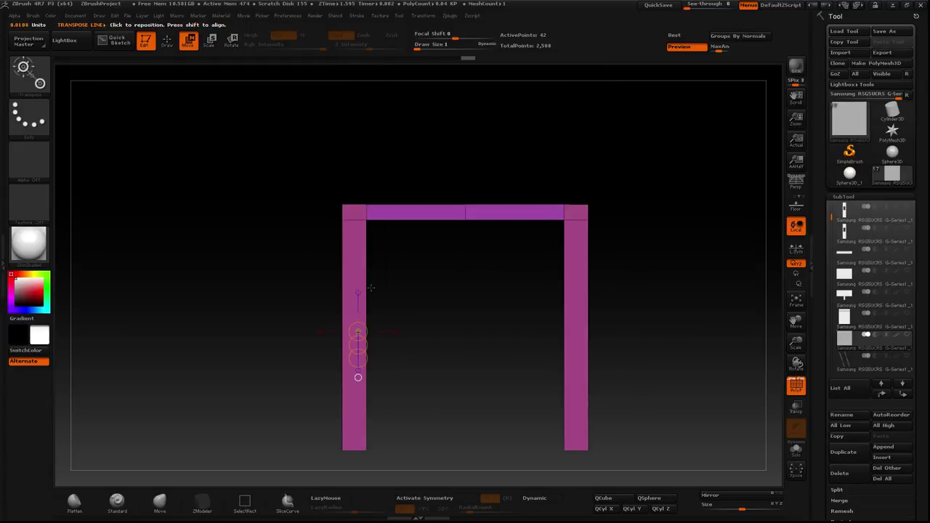
pyautogui.moveTo(370, 288)
pyautogui.keyDown('shift'); pyautogui.mouseDown()
pyautogui.moveTo(492, 276)
pyautogui.moveTo(499, 218)
pyautogui.moveTo(856, 398)
pyautogui.mouseUp(); pyautogui.keyUp('shift')
pyautogui.keyDown('shift'); pyautogui.click(906, 335); pyautogui.keyUp('shift')
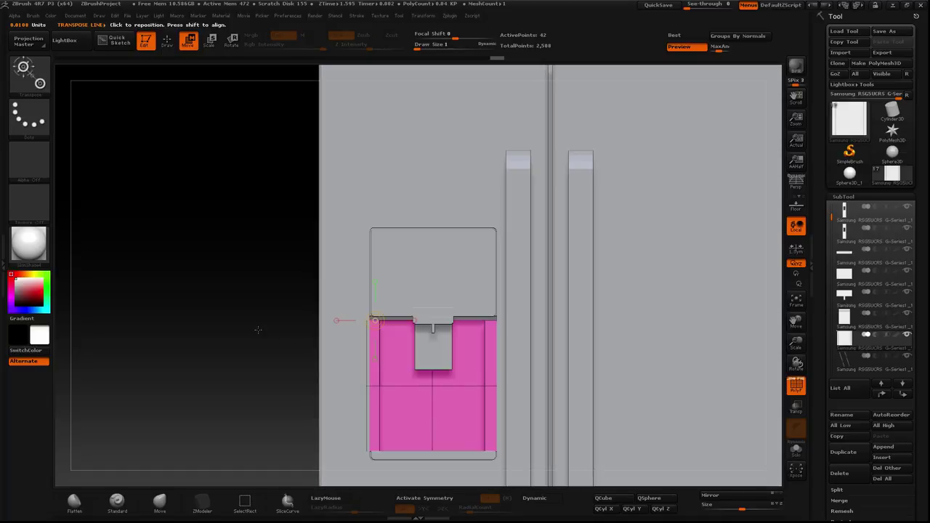
pyautogui.keyDown('ctrl'); pyautogui.moveTo(218, 258); pyautogui.dragTo(544, 332); pyautogui.keyUp('ctrl')
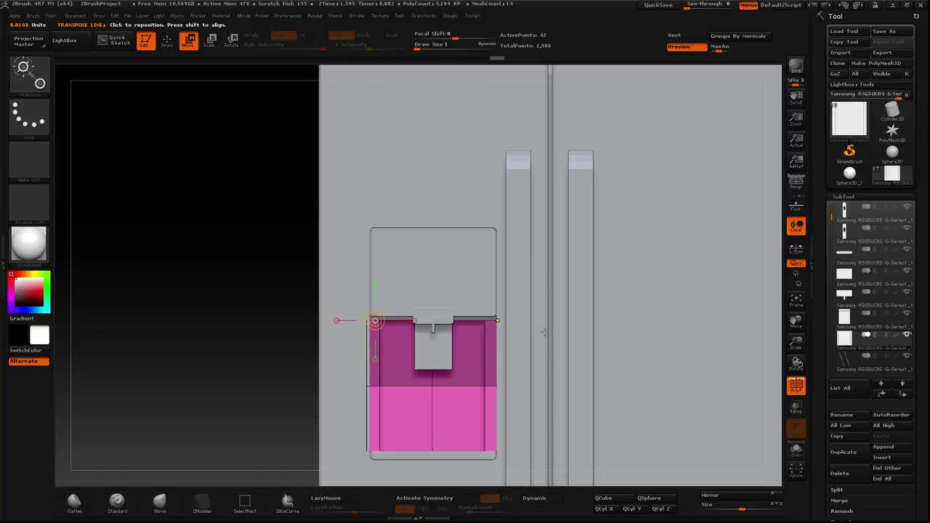
pyautogui.hotkey('ctrl', 'i')
pyautogui.moveTo(341, 278); pyautogui.dragTo(340, 221)
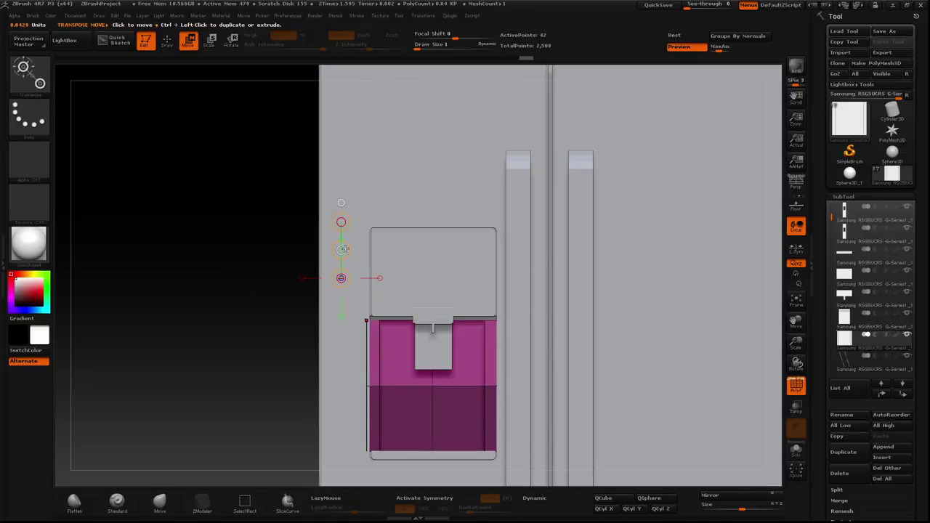
pyautogui.moveTo(100, 249)
pyautogui.keyDown('shift'); pyautogui.mouseDown()
pyautogui.moveTo(110, 286)
pyautogui.moveTo(123, 279)
pyautogui.moveTo(218, 291)
pyautogui.mouseUp(); pyautogui.keyUp('shift')
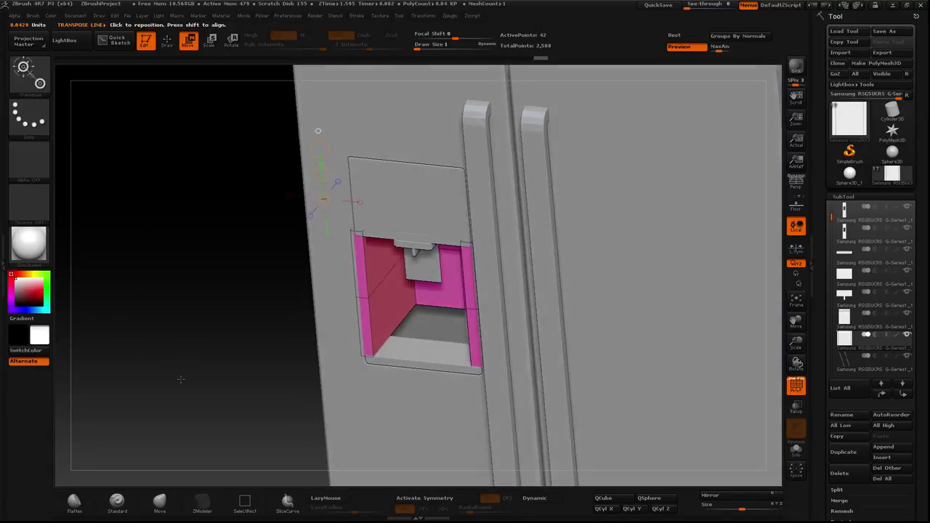
# Step: Solo the drip tray, mask part of it, and move it up to match the frame
pyautogui.keyDown('alt'); pyautogui.click(378, 354); pyautogui.keyUp('alt')
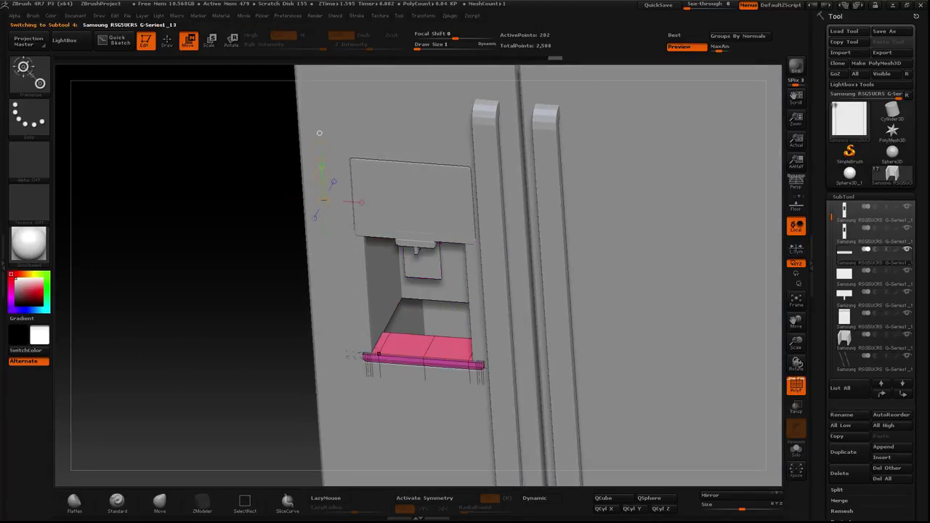
pyautogui.keyDown('shift'); pyautogui.click(906, 249); pyautogui.keyUp('shift')
pyautogui.moveTo(182, 327)
pyautogui.keyDown('shift'); pyautogui.mouseDown()
pyautogui.moveTo(302, 243)
pyautogui.moveTo(591, 335)
pyautogui.mouseUp(); pyautogui.keyUp('shift')
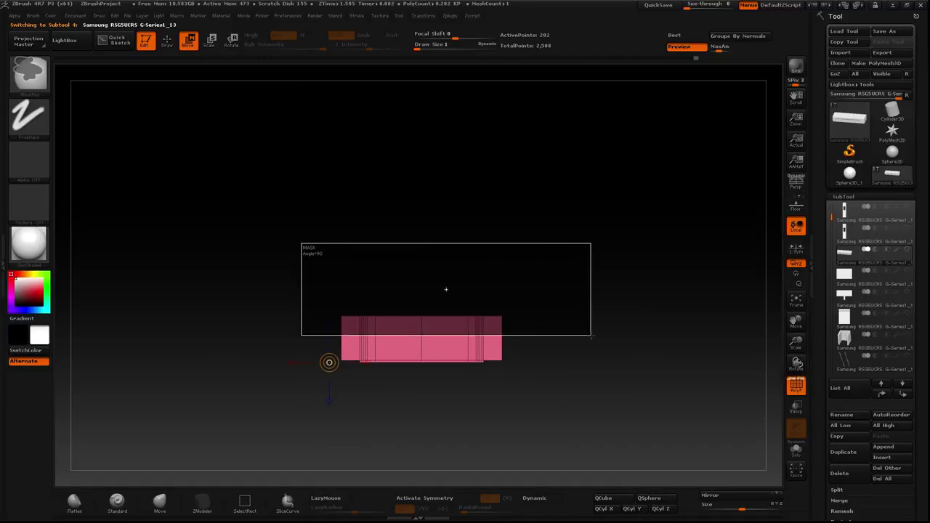
pyautogui.keyDown('shift'); pyautogui.moveTo(468, 360); pyautogui.dragTo(468, 279); pyautogui.keyUp('shift')
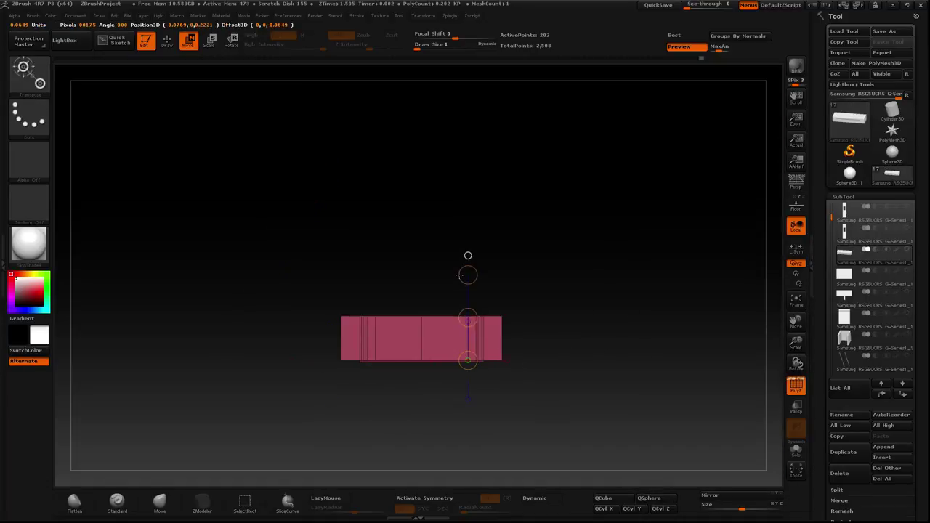
pyautogui.keyDown('shift'); pyautogui.click(906, 249); pyautogui.keyUp('shift')
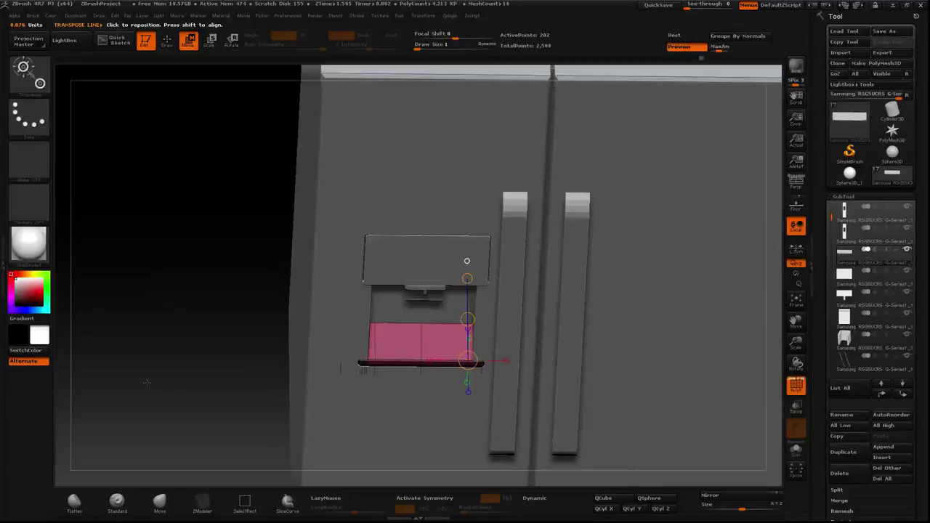
pyautogui.moveTo(237, 309); pyautogui.dragTo(349, 358)
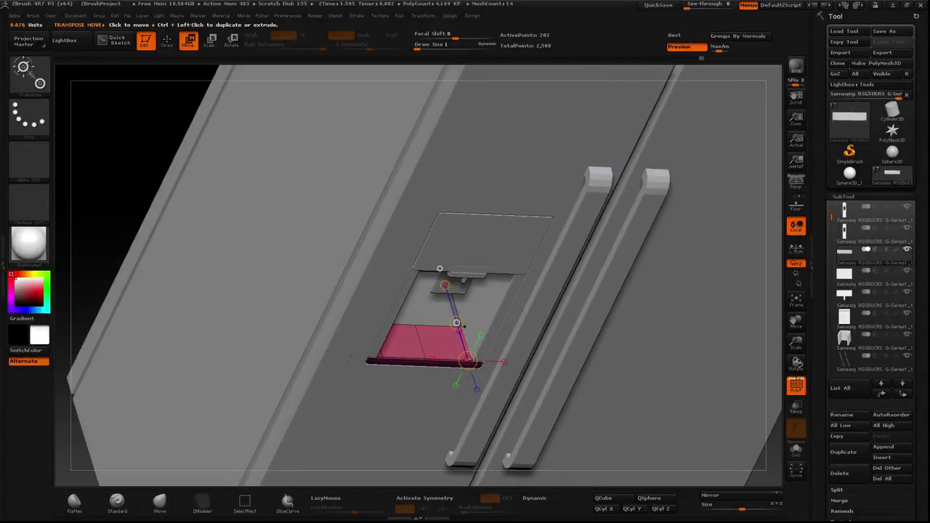
pyautogui.keyDown('shift'); pyautogui.moveTo(348, 359); pyautogui.dragTo(120, 101); pyautogui.keyUp('shift')
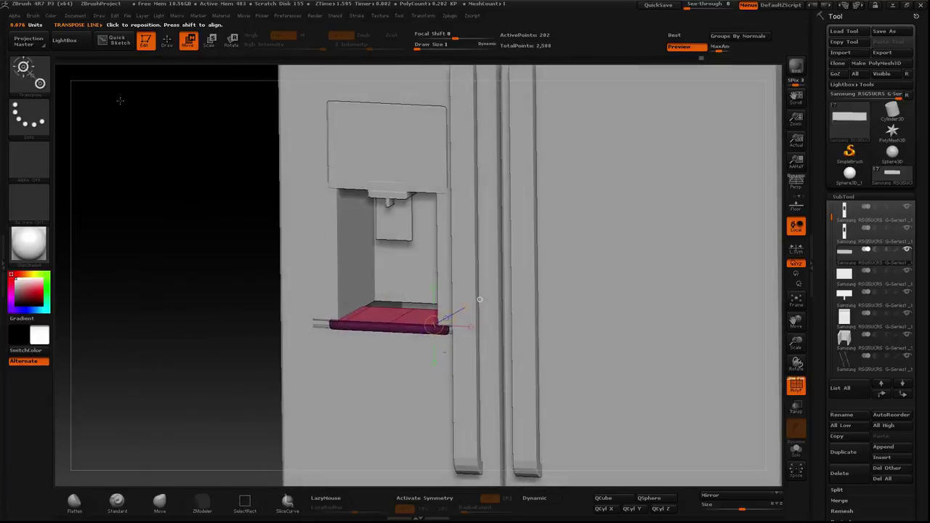
pyautogui.hotkey('shift', 'f')
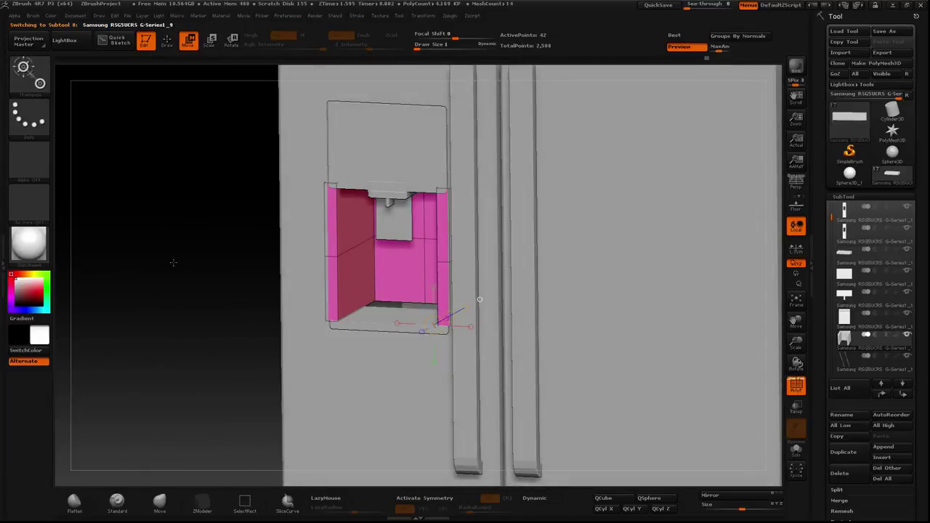
# Step: Thicken the dispenser side pieces and check them from a top-down view
pyautogui.moveTo(173, 262); pyautogui.dragTo(173, 306)
pyautogui.keyDown('ctrl'); pyautogui.moveTo(444, 377); pyautogui.dragTo(438, 386); pyautogui.keyUp('ctrl')
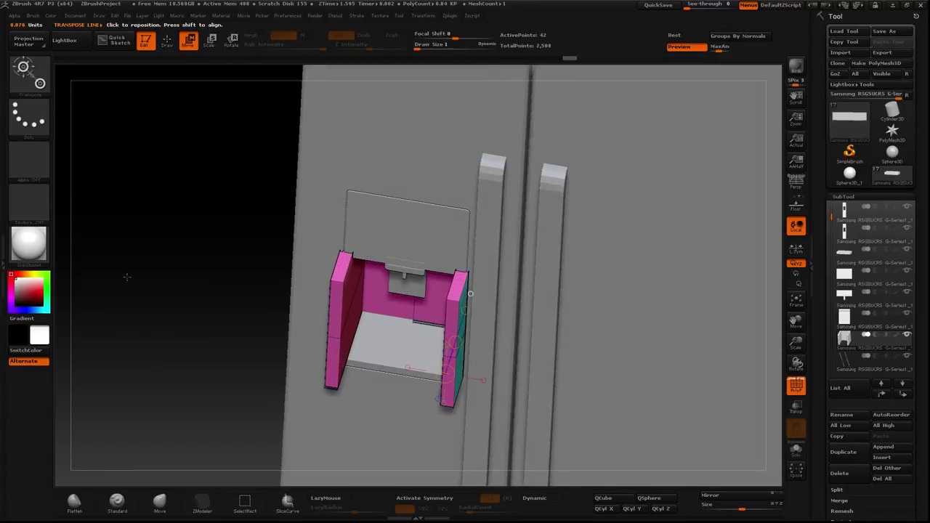
pyautogui.moveTo(124, 276); pyautogui.dragTo(130, 327)
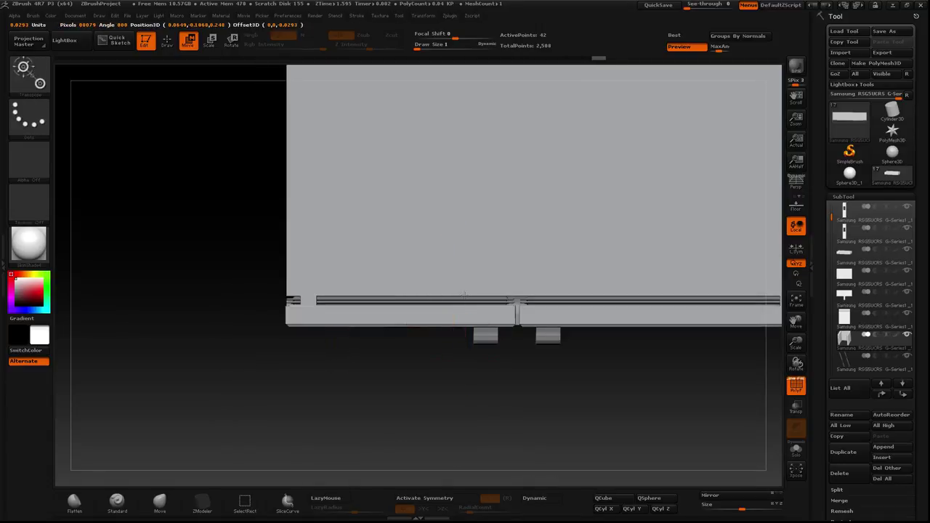
pyautogui.moveTo(130, 328)
pyautogui.mouseDown()
pyautogui.moveTo(205, 297)
pyautogui.moveTo(204, 197)
pyautogui.mouseUp()
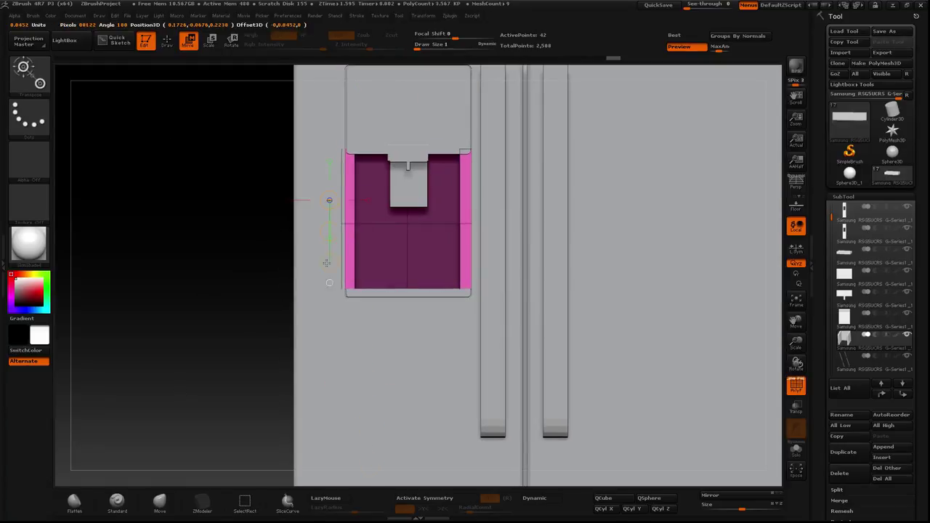
pyautogui.hotkey('shift', 'f')
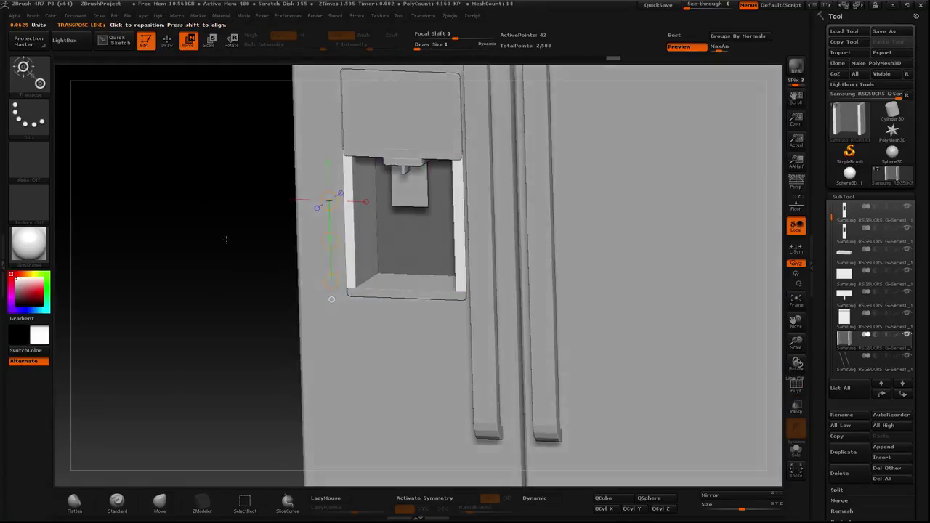
# Step: Turn polygroup colours back on and move the pink frame into place in the recess
pyautogui.moveTo(225, 239)
pyautogui.mouseDown()
pyautogui.moveTo(225, 257)
pyautogui.moveTo(217, 256)
pyautogui.mouseUp()
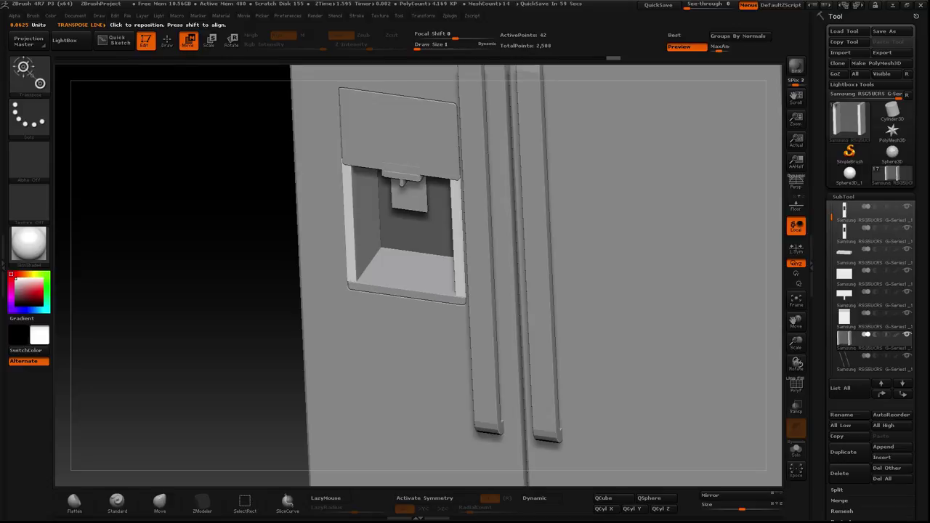
pyautogui.keyDown('shift'); pyautogui.moveTo(216, 255); pyautogui.dragTo(201, 226); pyautogui.keyUp('shift')
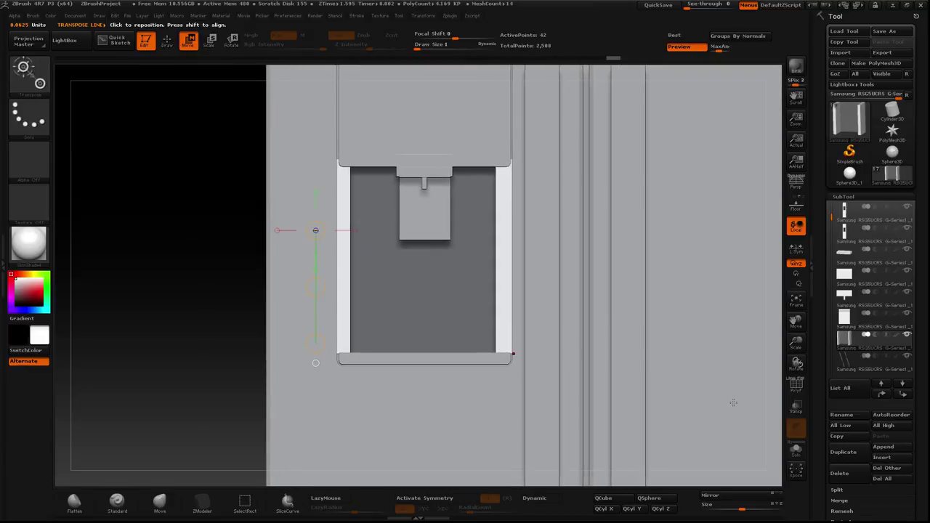
pyautogui.click(796, 385)
pyautogui.moveTo(242, 322)
pyautogui.mouseDown()
pyautogui.moveTo(157, 223)
pyautogui.moveTo(156, 305)
pyautogui.moveTo(200, 365)
pyautogui.moveTo(172, 228)
pyautogui.mouseUp()
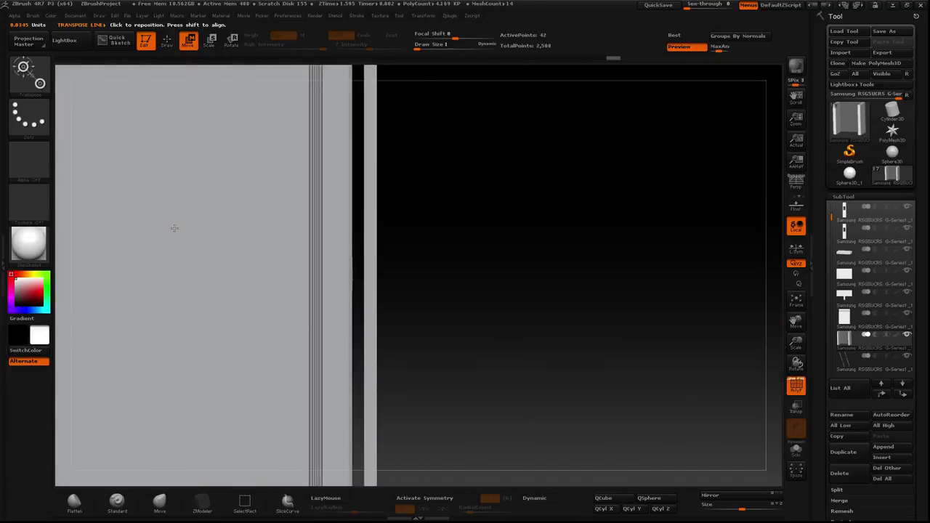
pyautogui.moveTo(327, 349)
pyautogui.mouseDown()
pyautogui.moveTo(234, 349)
pyautogui.moveTo(274, 344)
pyautogui.mouseUp()
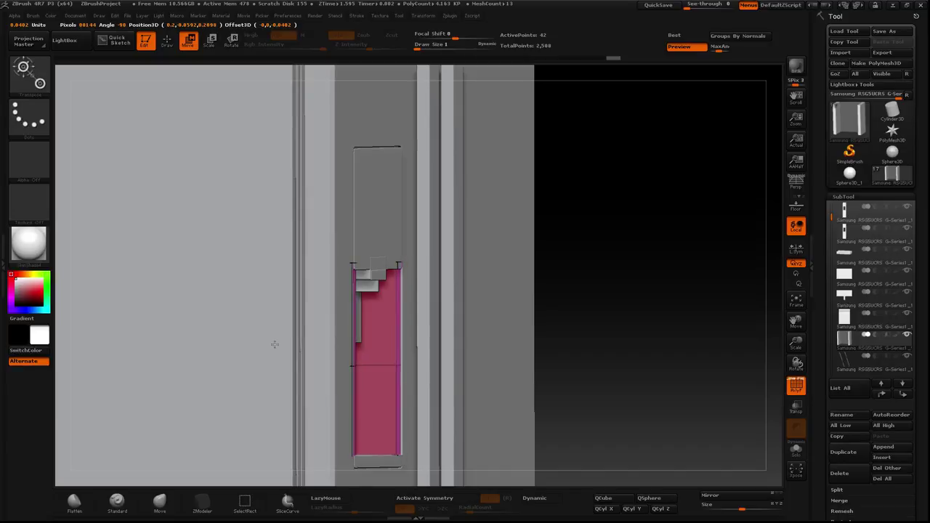
pyautogui.moveTo(274, 344); pyautogui.dragTo(277, 345)
# Step: Frame the dispenser, clear the frame's mask, and insert edge loops near its side edges with ZModeler
pyautogui.press('f')
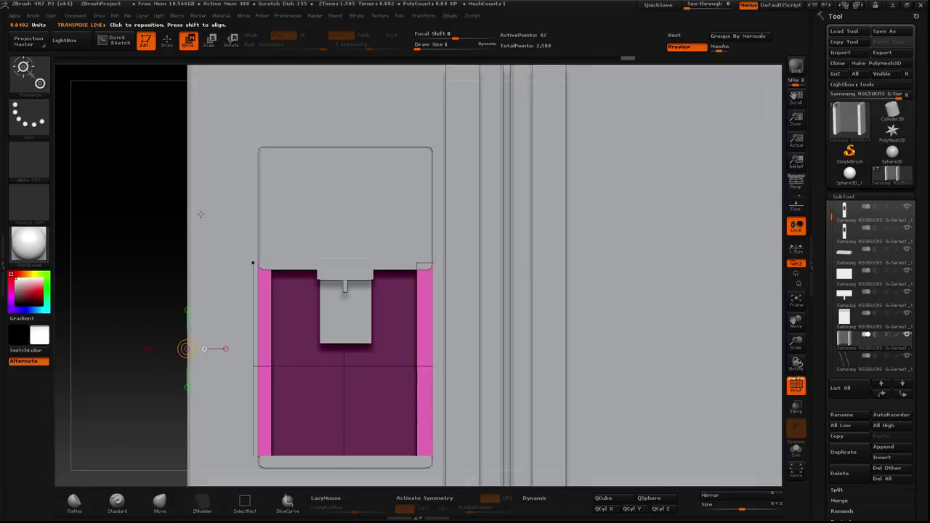
pyautogui.press('q')
pyautogui.moveTo(133, 268)
pyautogui.keyDown('alt'); pyautogui.mouseDown()
pyautogui.moveTo(178, 208)
pyautogui.moveTo(178, 146)
pyautogui.mouseUp(); pyautogui.keyUp('alt')
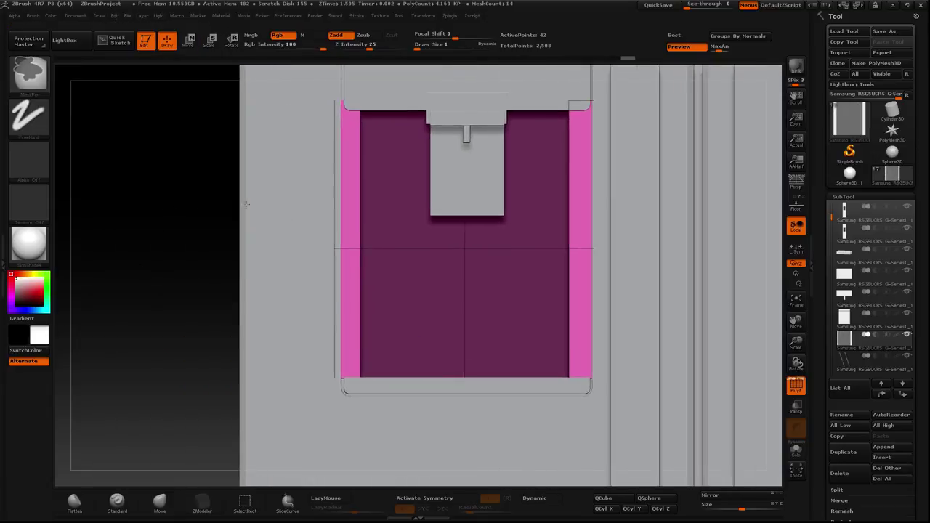
pyautogui.click(202, 501)
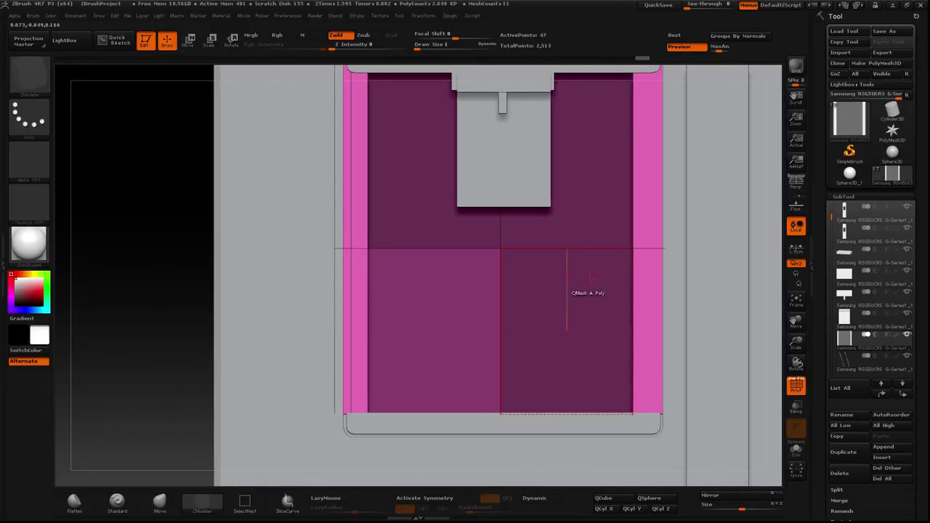
pyautogui.keyDown('ctrl'); pyautogui.moveTo(187, 264); pyautogui.dragTo(117, 318); pyautogui.keyUp('ctrl')
pyautogui.click(353, 250)
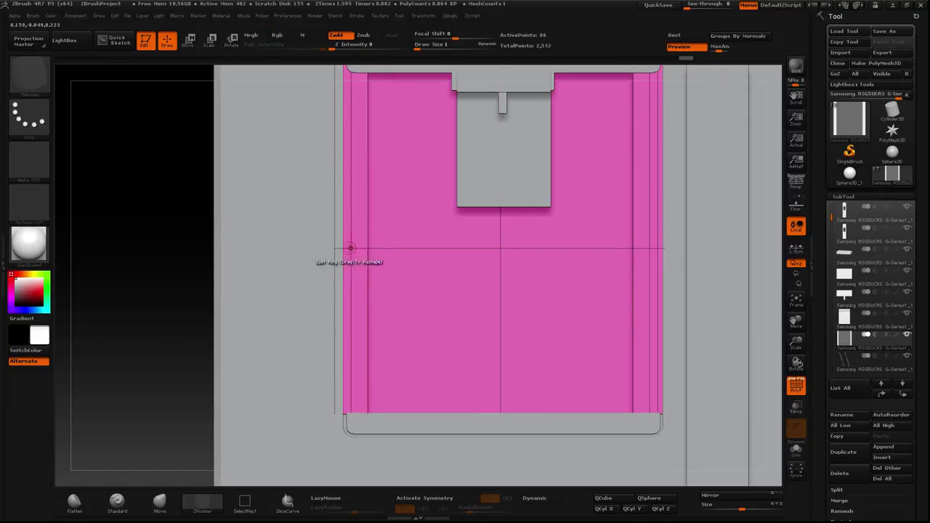
pyautogui.click(654, 244)
# Step: Toggle between the Move and ZModeler brushes and add another edge loop to the frame
pyautogui.press('b')
pyautogui.press('m')
pyautogui.press('v')
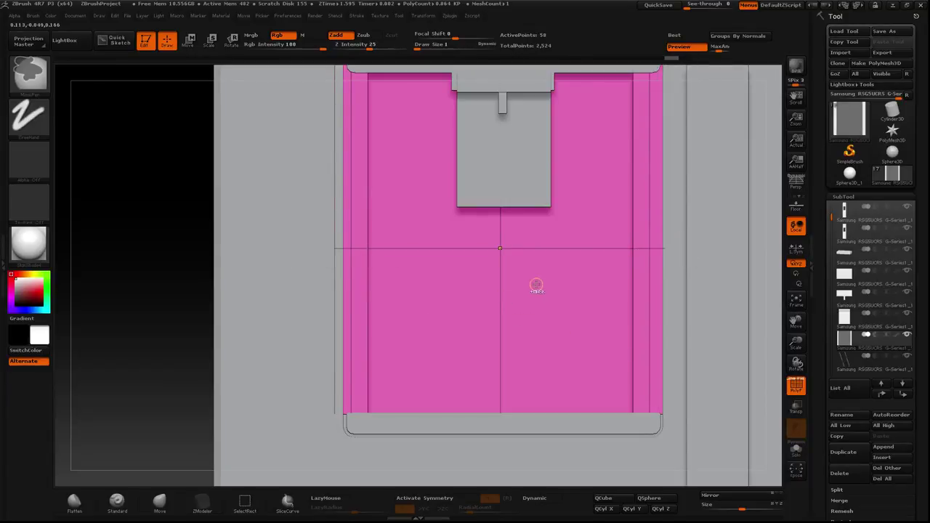
pyautogui.press('b')
pyautogui.press('z')
pyautogui.press('m')
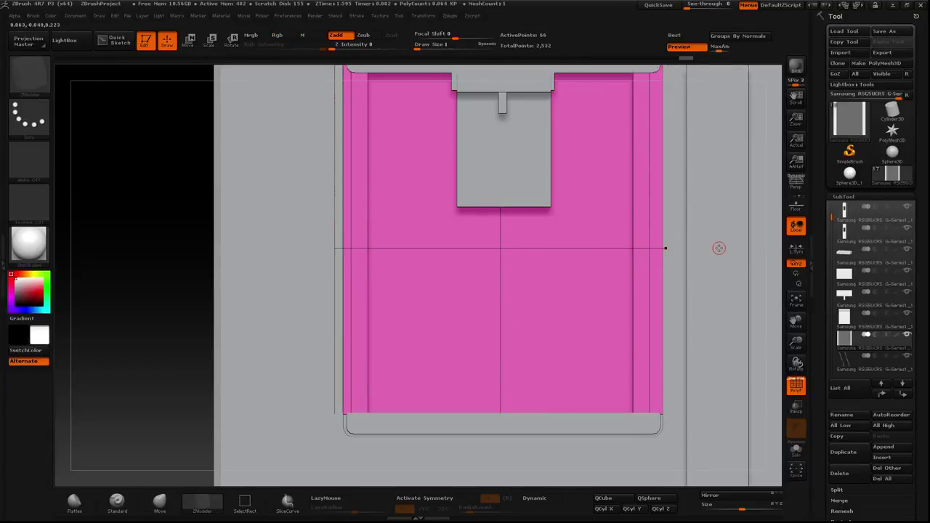
pyautogui.click(659, 249)
pyautogui.moveTo(523, 309)
pyautogui.mouseDown()
pyautogui.moveTo(703, 343)
pyautogui.moveTo(720, 248)
pyautogui.mouseUp()
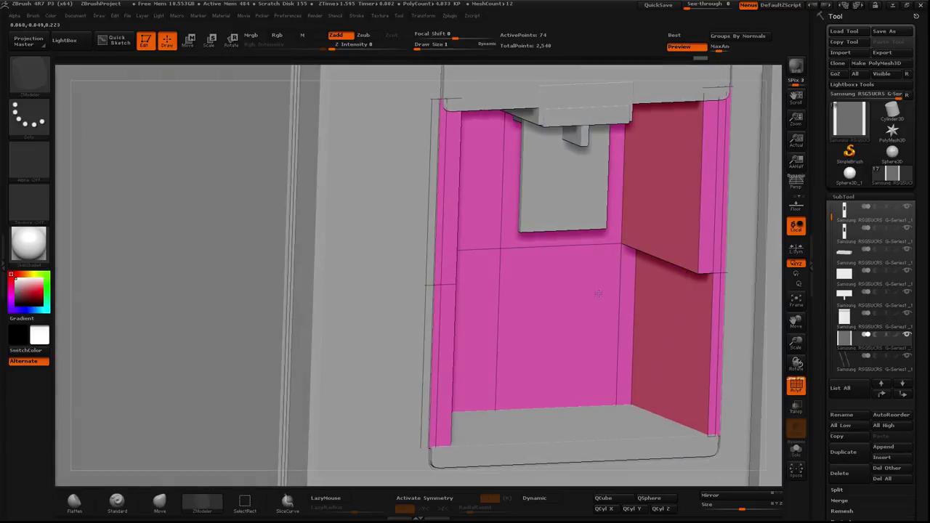
# Step: Delete the right and left side-wall edge loops and the dark left strip
pyautogui.click(716, 332)
pyautogui.moveTo(612, 312); pyautogui.dragTo(593, 303)
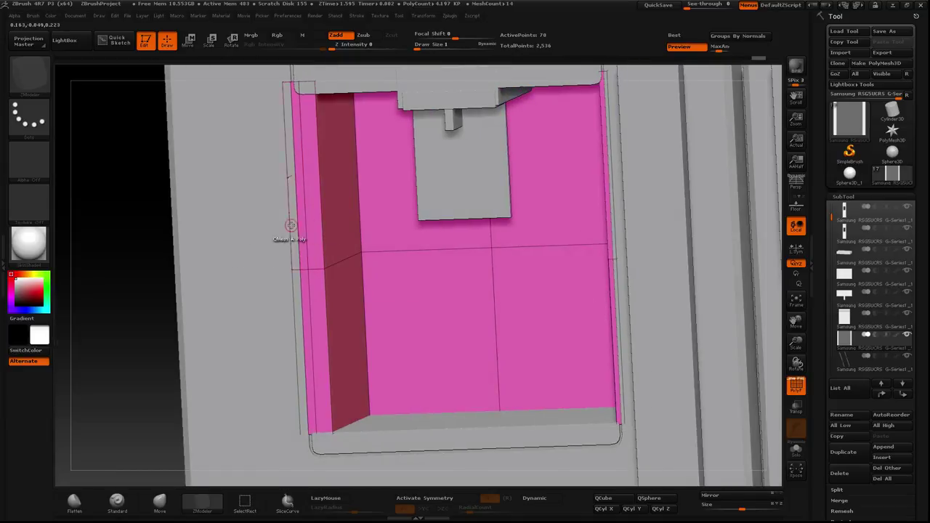
pyautogui.click(313, 234)
pyautogui.click(310, 299)
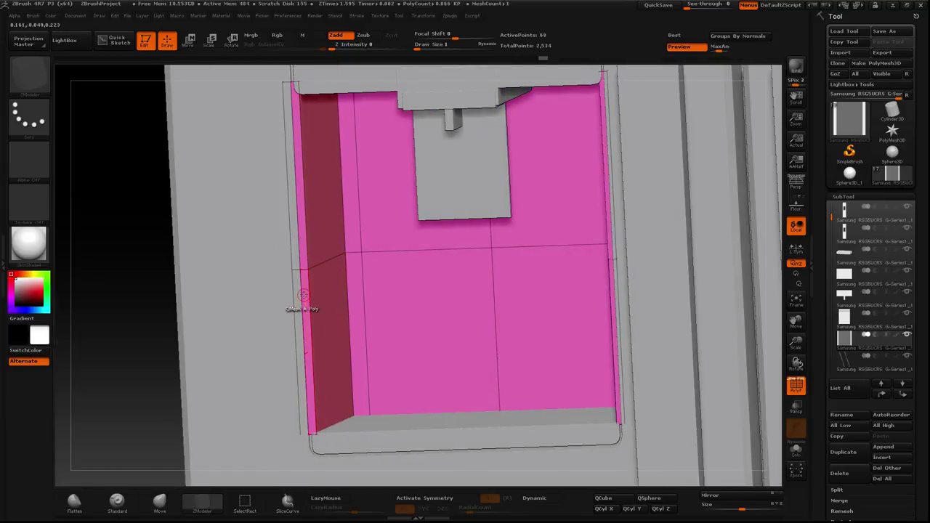
pyautogui.click(303, 296)
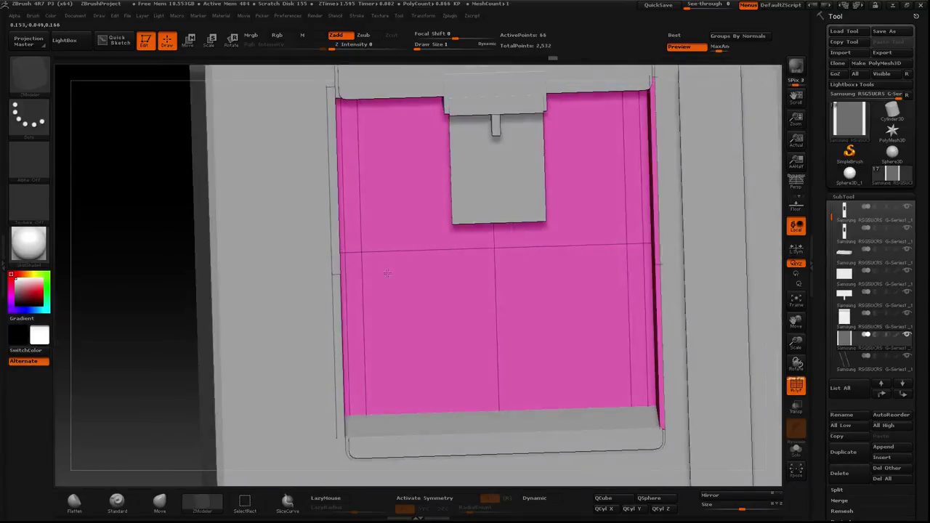
pyautogui.keyDown('shift'); pyautogui.moveTo(387, 273); pyautogui.dragTo(280, 241); pyautogui.keyUp('shift')
# Step: Reposition the back panel with a Move transpose, turn off PolyF, and view the fridge at an angle
pyautogui.click(188, 40)
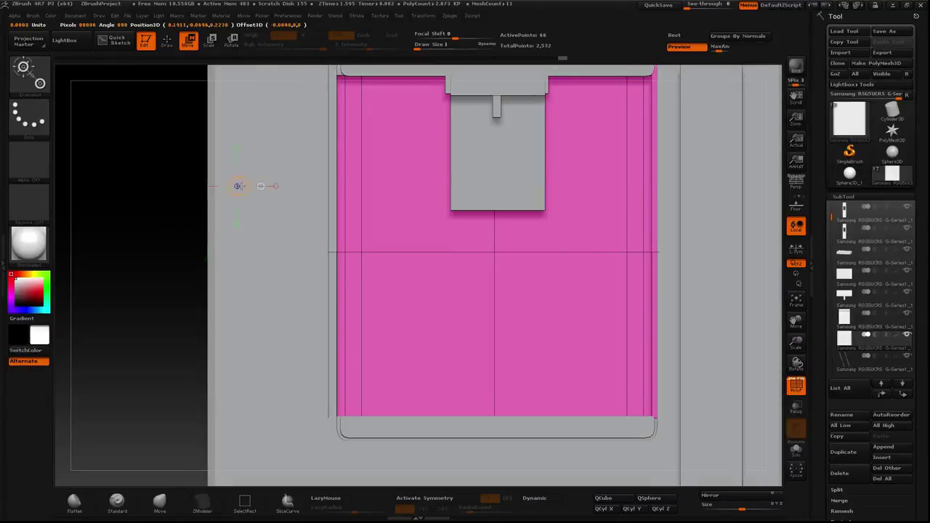
pyautogui.moveTo(237, 186)
pyautogui.mouseDown()
pyautogui.moveTo(283, 186)
pyautogui.moveTo(270, 186)
pyautogui.mouseUp()
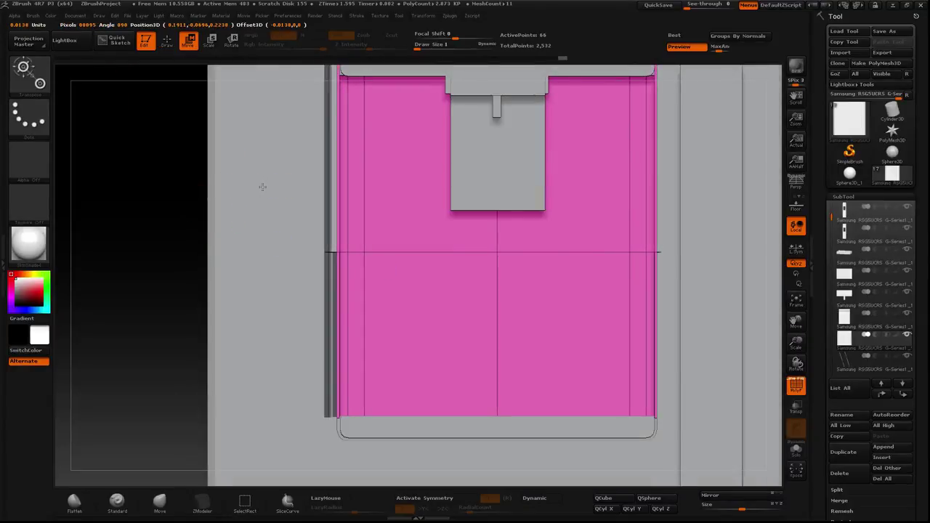
pyautogui.moveTo(237, 186); pyautogui.dragTo(302, 186)
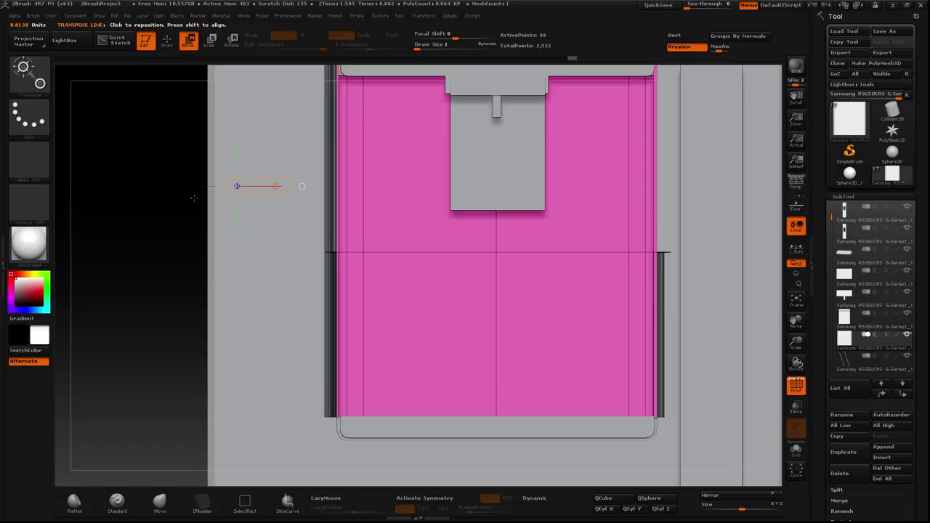
pyautogui.click(796, 389)
pyautogui.moveTo(697, 349)
pyautogui.keyDown('alt'); pyautogui.mouseDown()
pyautogui.moveTo(353, 312)
pyautogui.moveTo(363, 327)
pyautogui.moveTo(399, 274)
pyautogui.moveTo(370, 276)
pyautogui.moveTo(322, 307)
pyautogui.mouseUp(); pyautogui.keyUp('alt')
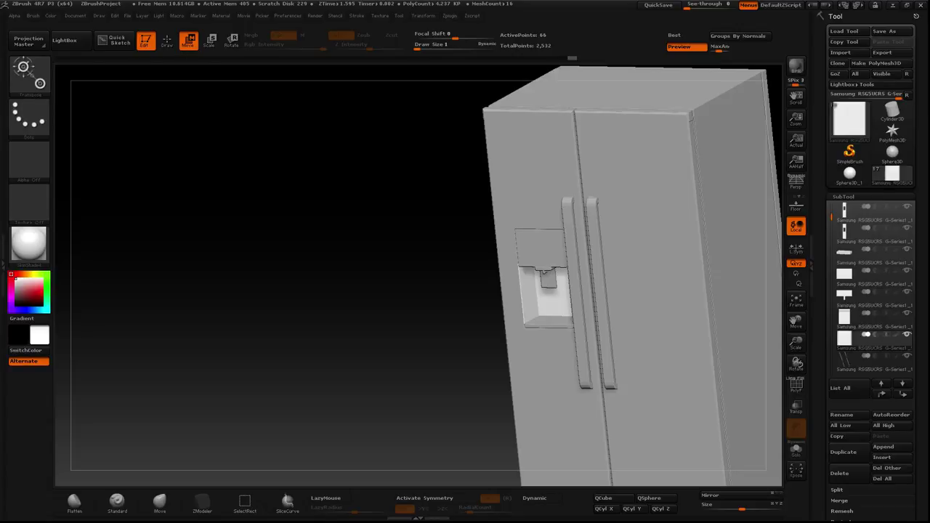
pyautogui.moveTo(356, 271)
pyautogui.keyDown('shift'); pyautogui.mouseDown()
pyautogui.moveTo(336, 298)
pyautogui.moveTo(318, 291)
pyautogui.moveTo(339, 294)
pyautogui.mouseUp(); pyautogui.keyUp('shift')
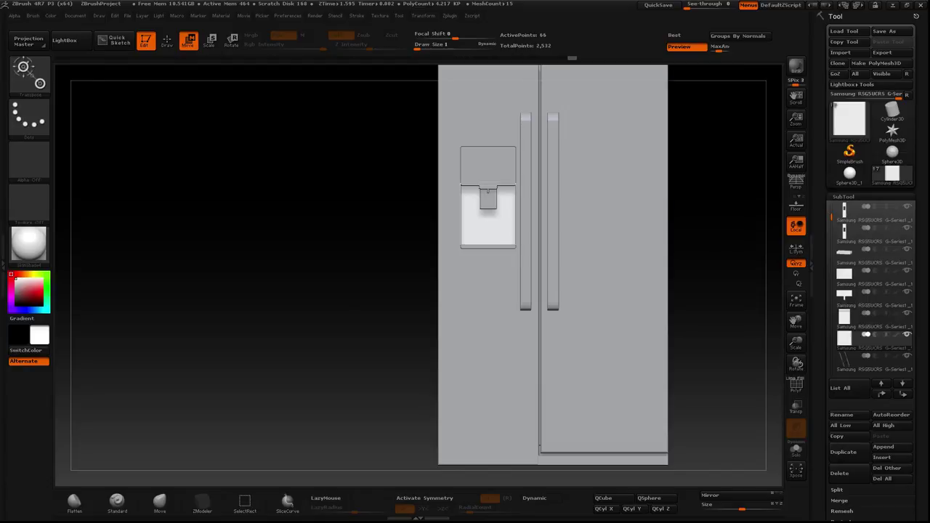
pyautogui.moveTo(339, 293)
pyautogui.mouseDown()
pyautogui.moveTo(235, 299)
pyautogui.moveTo(164, 262)
pyautogui.moveTo(148, 273)
pyautogui.moveTo(270, 249)
pyautogui.moveTo(170, 300)
pyautogui.moveTo(174, 259)
pyautogui.mouseUp()
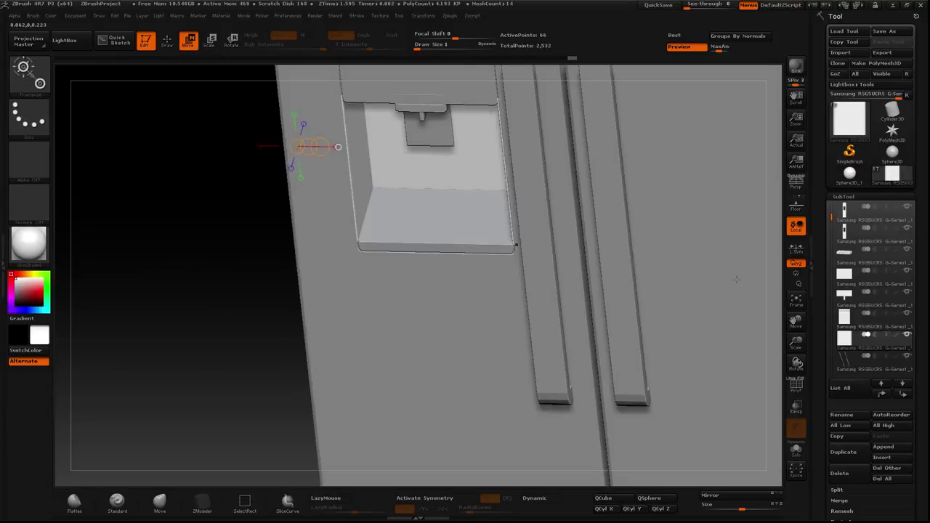
pyautogui.moveTo(138, 291)
pyautogui.mouseDown()
pyautogui.moveTo(131, 177)
pyautogui.moveTo(117, 180)
pyautogui.moveTo(500, 353)
pyautogui.mouseUp()
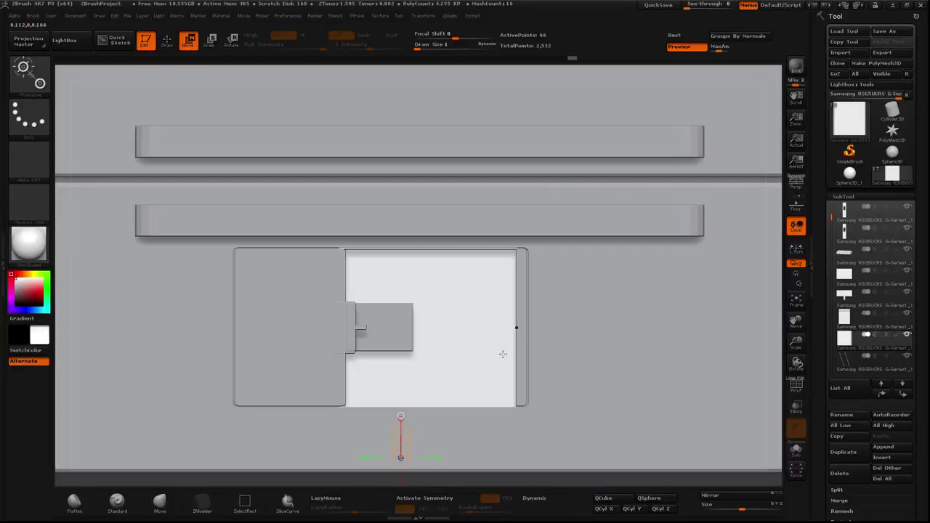
pyautogui.moveTo(719, 359)
pyautogui.keyDown('alt'); pyautogui.mouseDown()
pyautogui.moveTo(521, 320)
pyautogui.moveTo(395, 218)
pyautogui.moveTo(371, 212)
pyautogui.moveTo(342, 315)
pyautogui.moveTo(374, 333)
pyautogui.moveTo(291, 262)
pyautogui.mouseUp(); pyautogui.keyUp('alt')
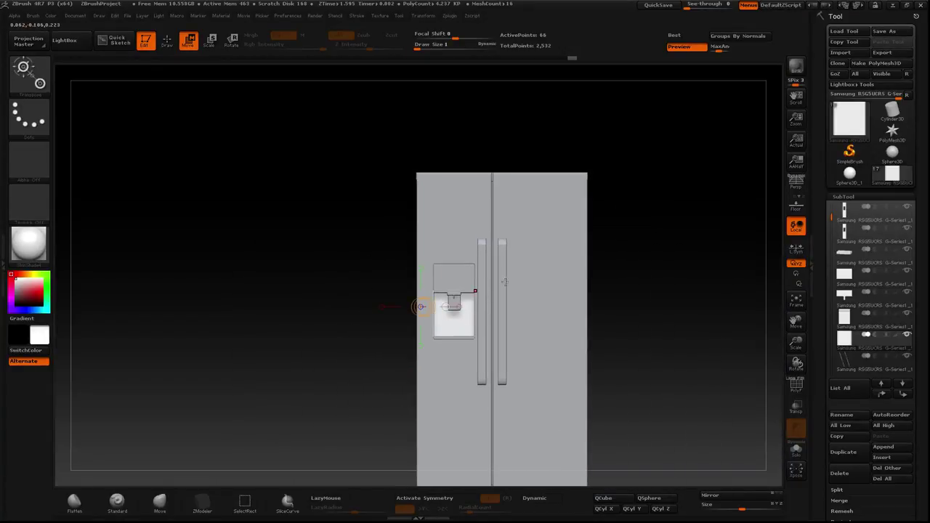
pyautogui.moveTo(508, 279); pyautogui.dragTo(508, 375)
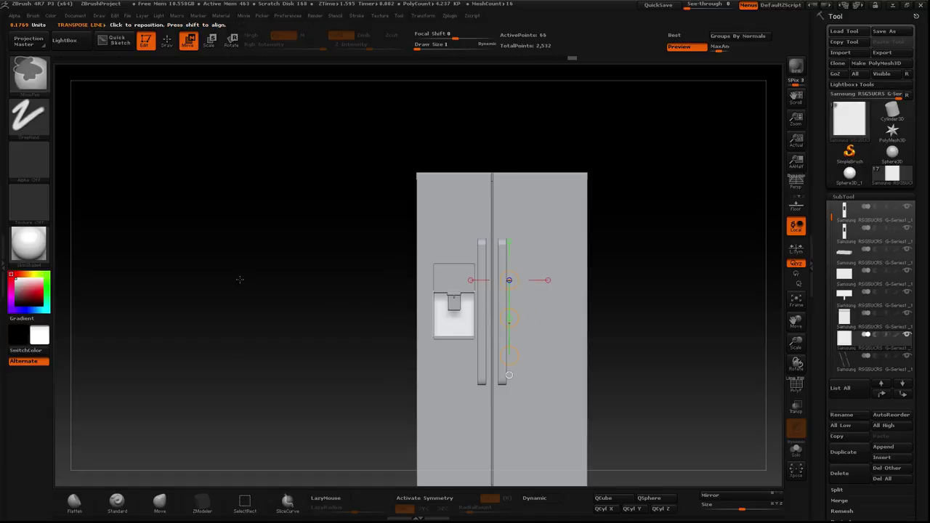
# Step: Solo the trim piece, turn on PolyF, and stretch its unmasked top upward
pyautogui.click(796, 450)
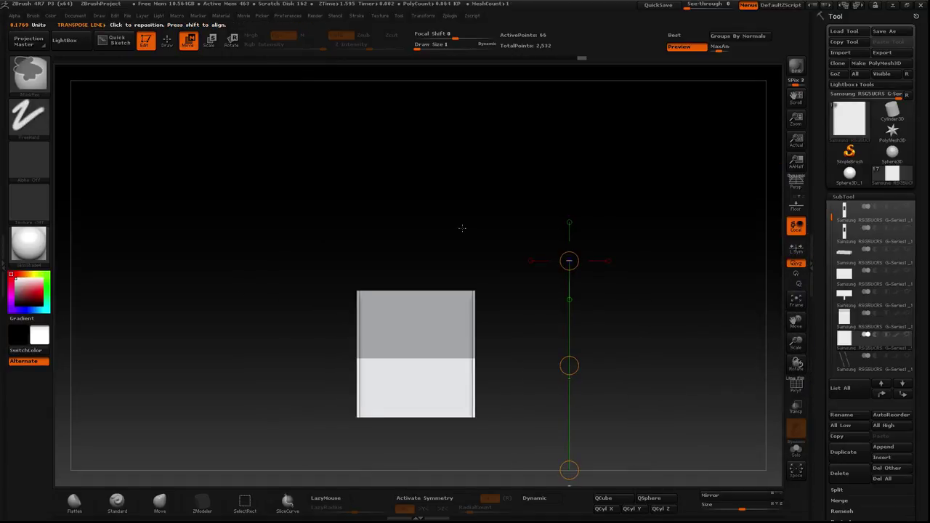
pyautogui.click(793, 387)
pyautogui.moveTo(416, 358); pyautogui.dragTo(415, 245)
pyautogui.keyDown('ctrl'); pyautogui.click(568, 312); pyautogui.keyUp('ctrl')
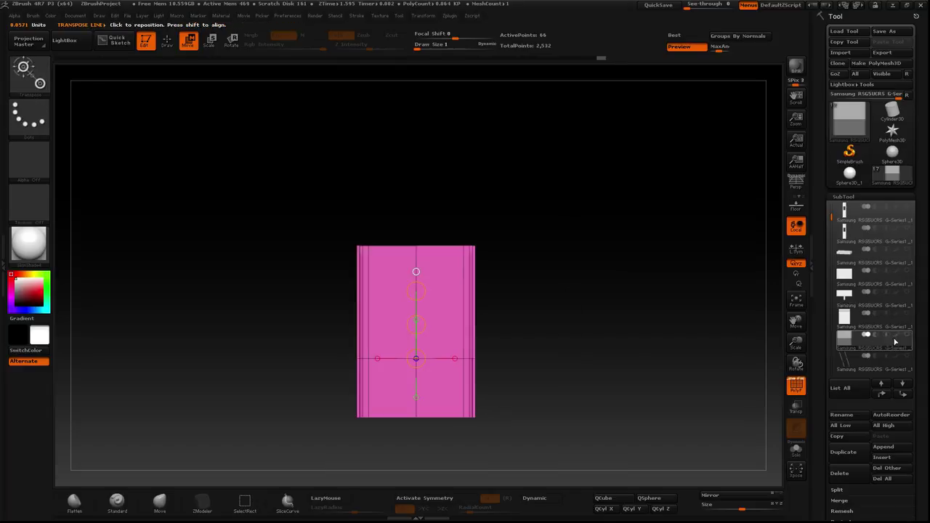
pyautogui.keyDown('shift'); pyautogui.click(907, 335); pyautogui.keyUp('shift')
pyautogui.moveTo(155, 215)
pyautogui.mouseDown()
pyautogui.moveTo(156, 193)
pyautogui.moveTo(526, 361)
pyautogui.mouseUp()
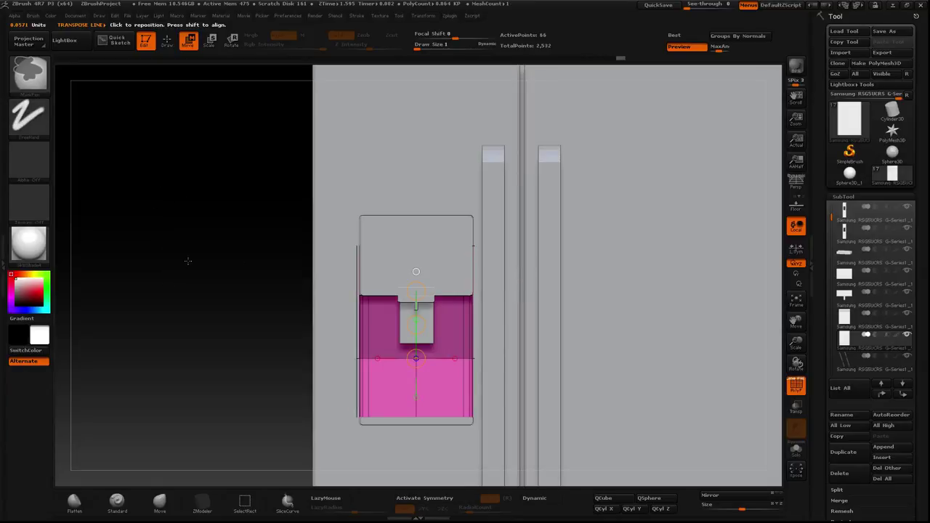
# Step: Mask the pink sections in turn and reposition the unmasked parts with Transpose Move
pyautogui.keyDown('ctrl'); pyautogui.click(187, 262); pyautogui.keyUp('ctrl')
pyautogui.moveTo(365, 261); pyautogui.dragTo(366, 283)
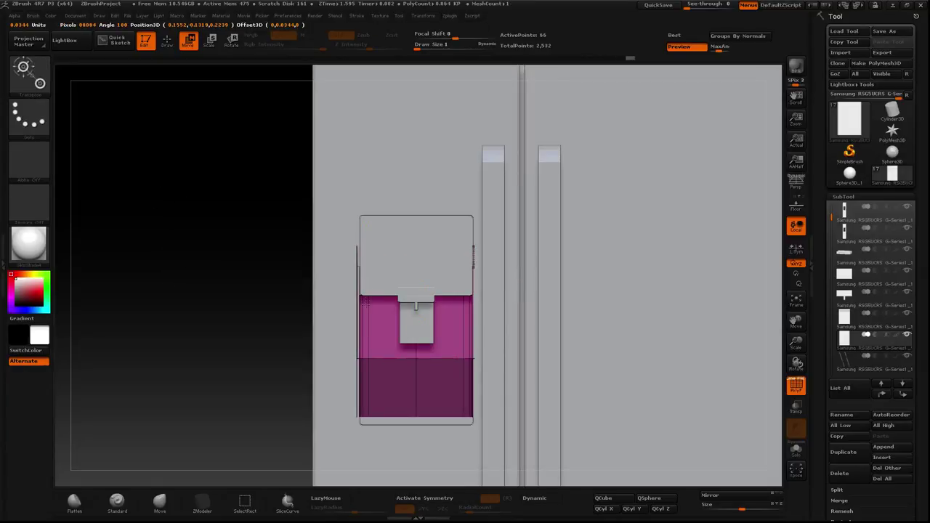
pyautogui.moveTo(208, 357)
pyautogui.keyDown('ctrl'); pyautogui.mouseDown()
pyautogui.moveTo(194, 398)
pyautogui.moveTo(207, 386)
pyautogui.moveTo(203, 363)
pyautogui.mouseUp(); pyautogui.keyUp('ctrl')
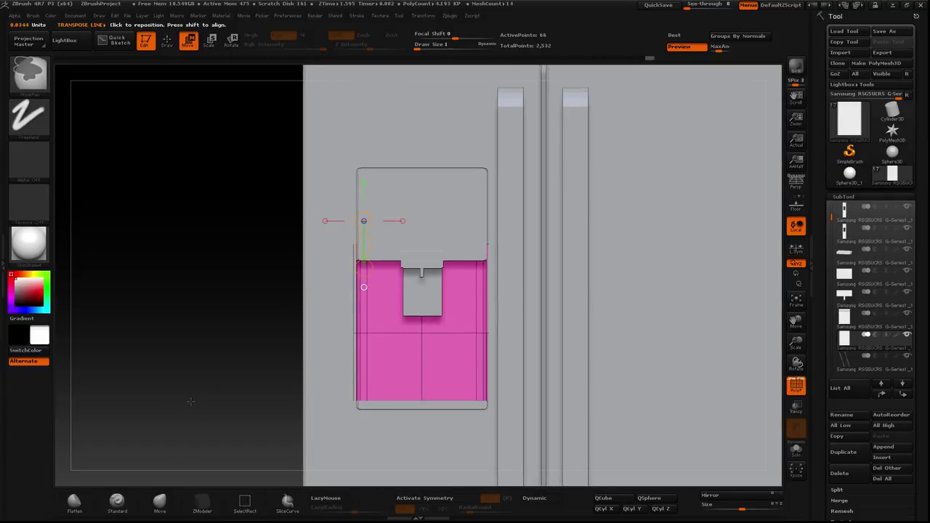
pyautogui.keyDown('ctrl'); pyautogui.moveTo(194, 433); pyautogui.dragTo(523, 332); pyautogui.keyUp('ctrl')
pyautogui.keyDown('ctrl'); pyautogui.click(300, 390); pyautogui.keyUp('ctrl')
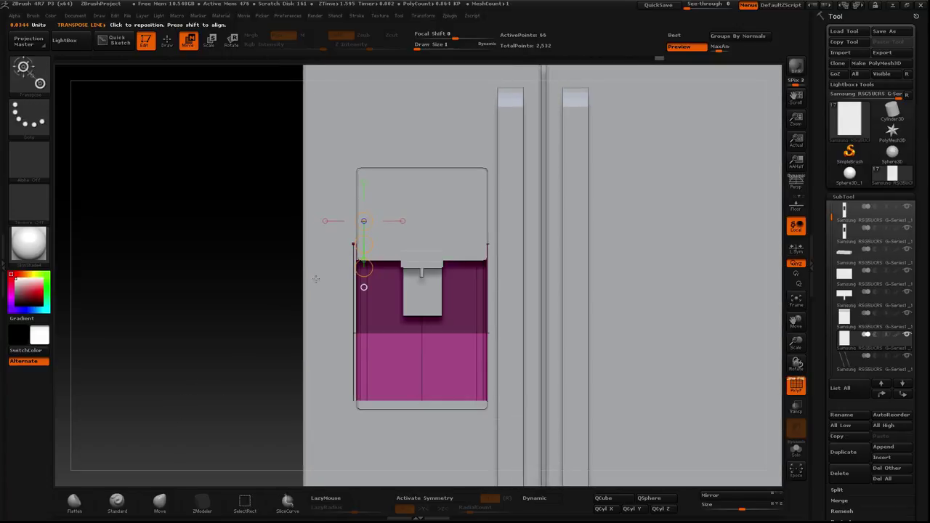
pyautogui.moveTo(363, 266)
pyautogui.mouseDown()
pyautogui.moveTo(320, 327)
pyautogui.moveTo(319, 306)
pyautogui.mouseUp()
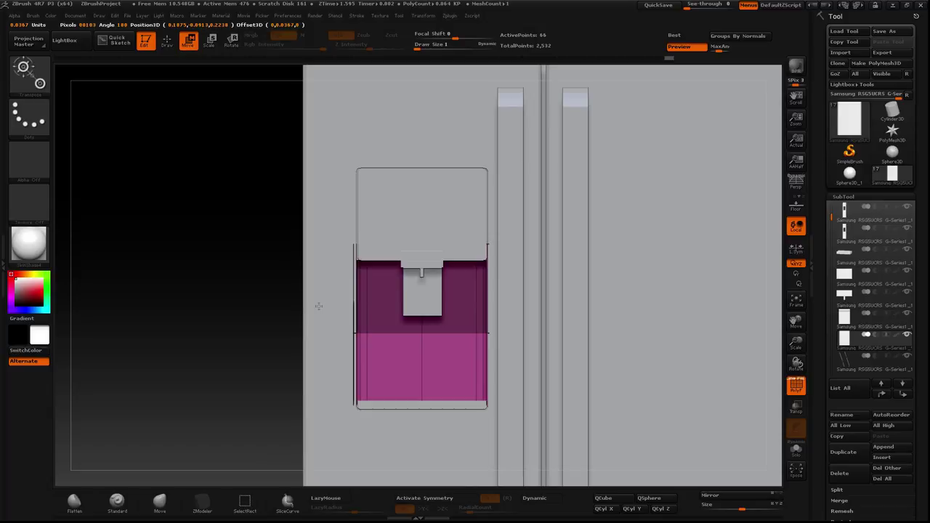
# Step: Clear the mask, turn off PolyF, and solo the frame to view it from above
pyautogui.keyDown('ctrl'); pyautogui.moveTo(208, 321); pyautogui.dragTo(210, 344); pyautogui.keyUp('ctrl')
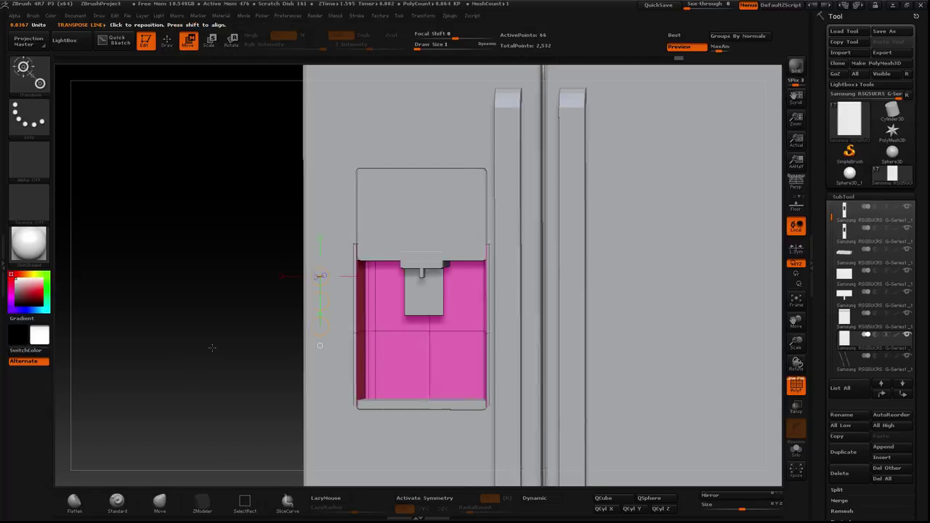
pyautogui.click(796, 390)
pyautogui.keyDown('shift'); pyautogui.click(906, 335); pyautogui.keyUp('shift')
pyautogui.moveTo(451, 214)
pyautogui.mouseDown()
pyautogui.moveTo(451, 261)
pyautogui.moveTo(426, 284)
pyautogui.mouseUp()
# Step: In front view, thin the frame's top bar by lowering its top edge with a move line
pyautogui.press('f')
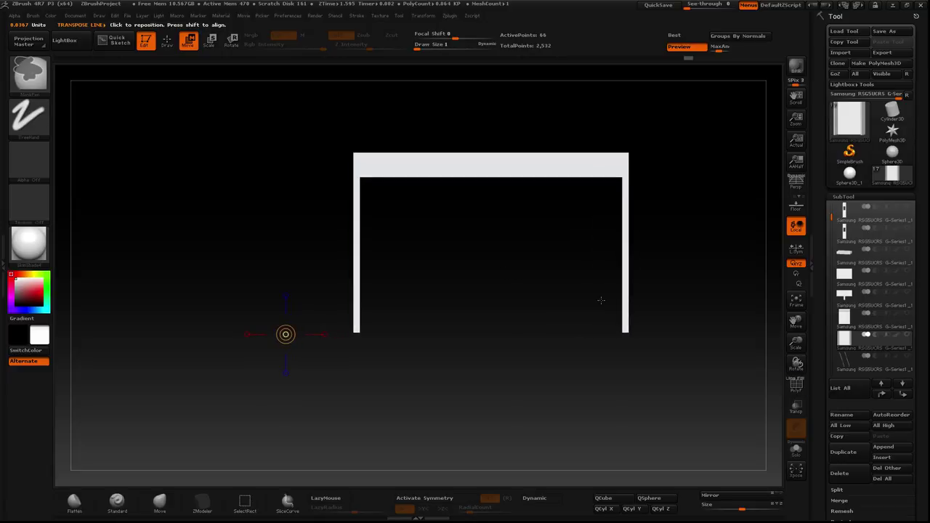
pyautogui.hotkey('shift', 'f')
pyautogui.moveTo(501, 174)
pyautogui.mouseDown()
pyautogui.moveTo(501, 249)
pyautogui.moveTo(464, 337)
pyautogui.mouseUp()
pyautogui.moveTo(381, 271); pyautogui.dragTo(371, 225)
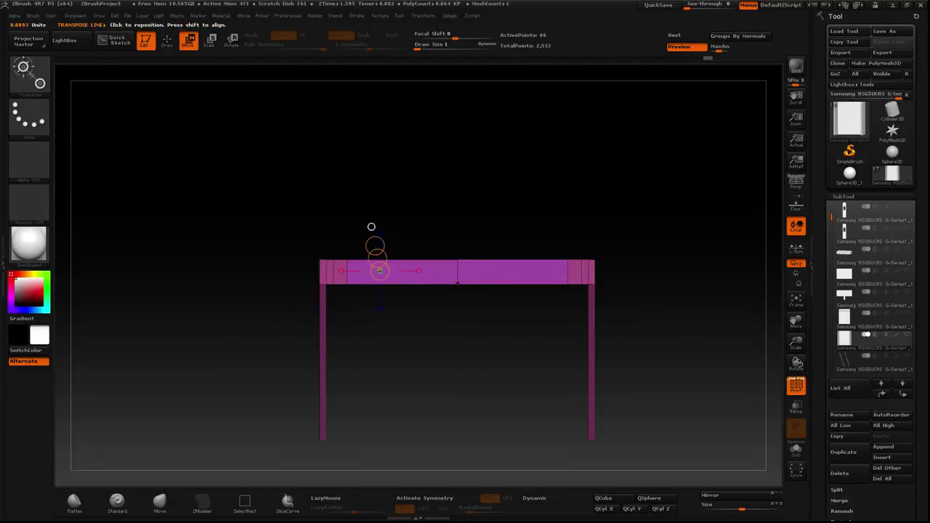
pyautogui.moveTo(457, 272); pyautogui.dragTo(457, 240)
pyautogui.moveTo(456, 272); pyautogui.dragTo(454, 288)
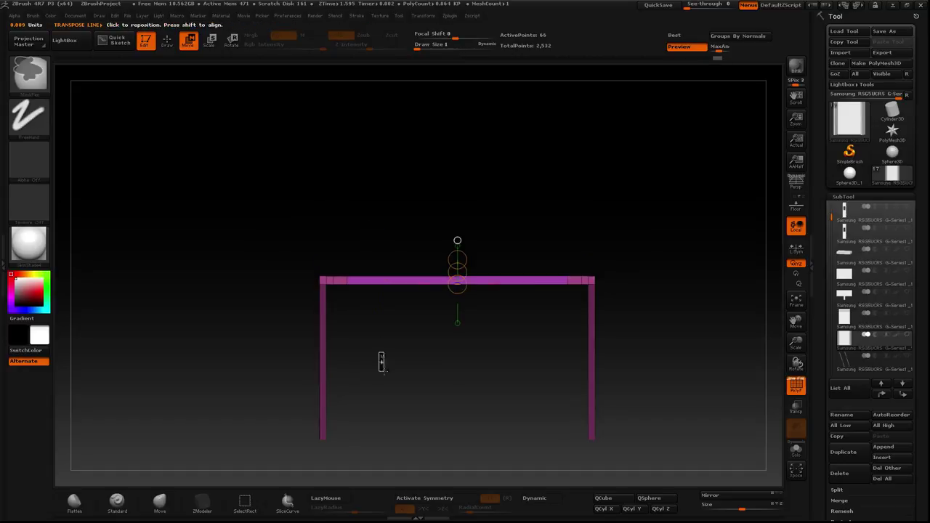
pyautogui.moveTo(380, 361)
pyautogui.keyDown('alt'); pyautogui.mouseDown()
pyautogui.moveTo(380, 318)
pyautogui.moveTo(443, 284)
pyautogui.moveTo(451, 313)
pyautogui.mouseUp(); pyautogui.keyUp('alt')
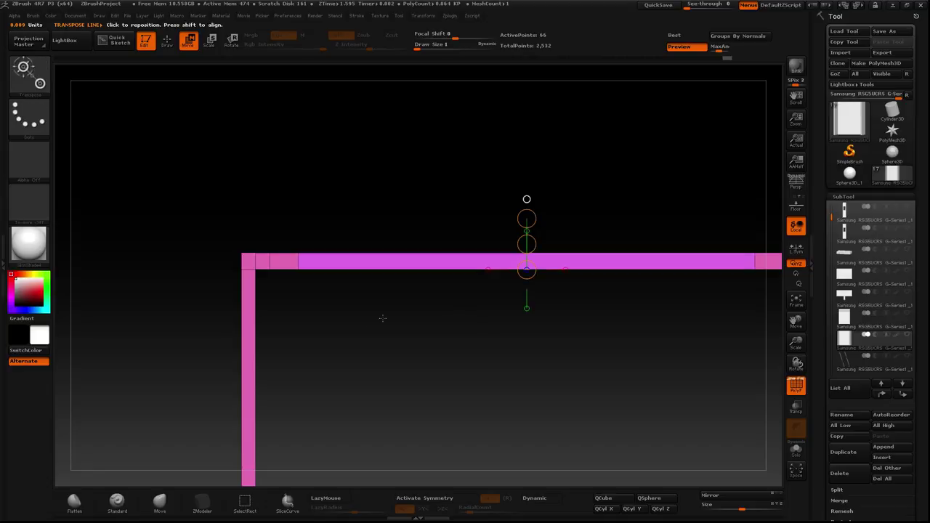
pyautogui.keyDown('alt'); pyautogui.moveTo(380, 318); pyautogui.dragTo(373, 297); pyautogui.keyUp('alt')
# Step: With symmetry off, use ZModeler Insert Single EdgeLoop across the vertical bar below the left corner
pyautogui.click(427, 500)
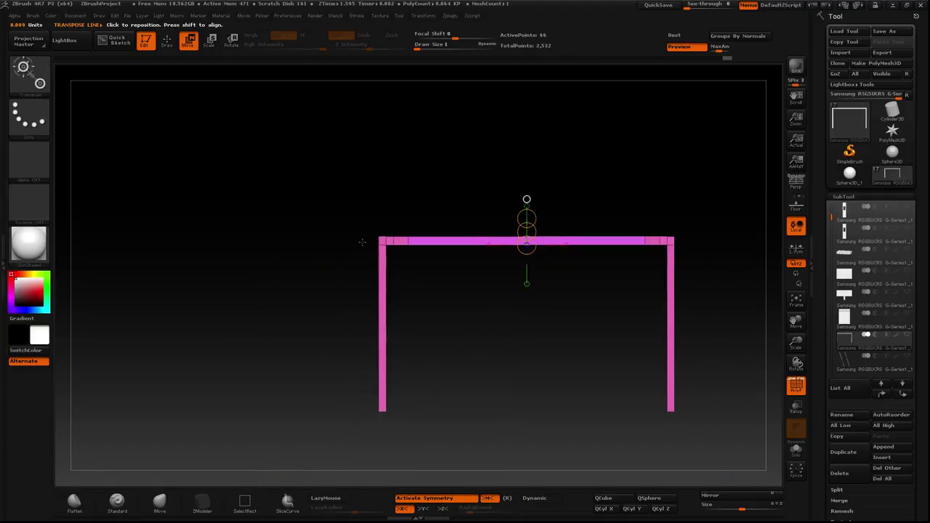
pyautogui.press('x')
pyautogui.moveTo(362, 242)
pyautogui.keyDown('alt'); pyautogui.mouseDown()
pyautogui.moveTo(465, 284)
pyautogui.moveTo(371, 327)
pyautogui.moveTo(442, 325)
pyautogui.mouseUp(); pyautogui.keyUp('alt')
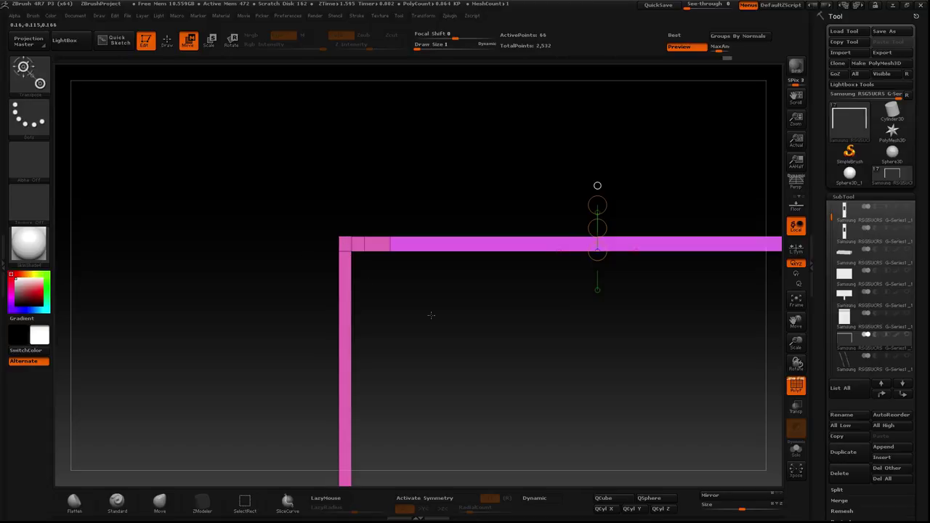
pyautogui.moveTo(431, 314)
pyautogui.mouseDown()
pyautogui.moveTo(388, 317)
pyautogui.moveTo(287, 265)
pyautogui.mouseUp()
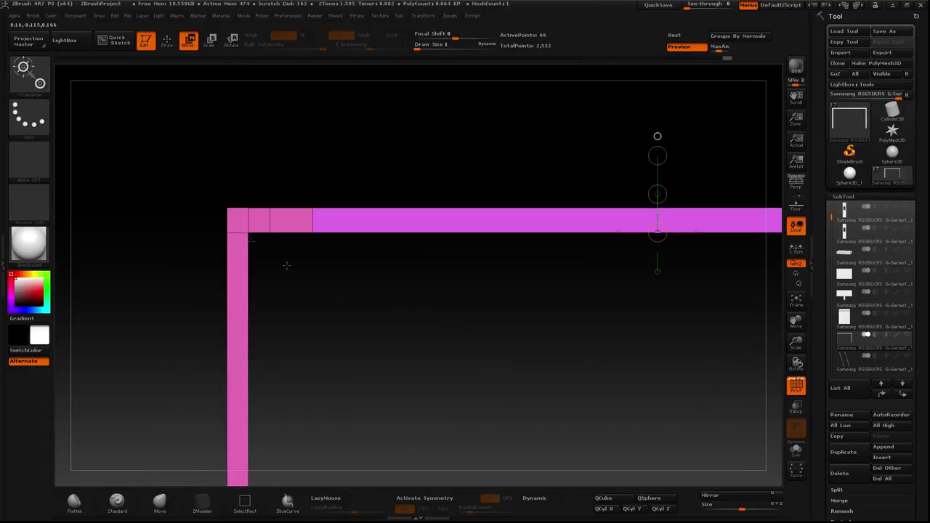
pyautogui.click(166, 40)
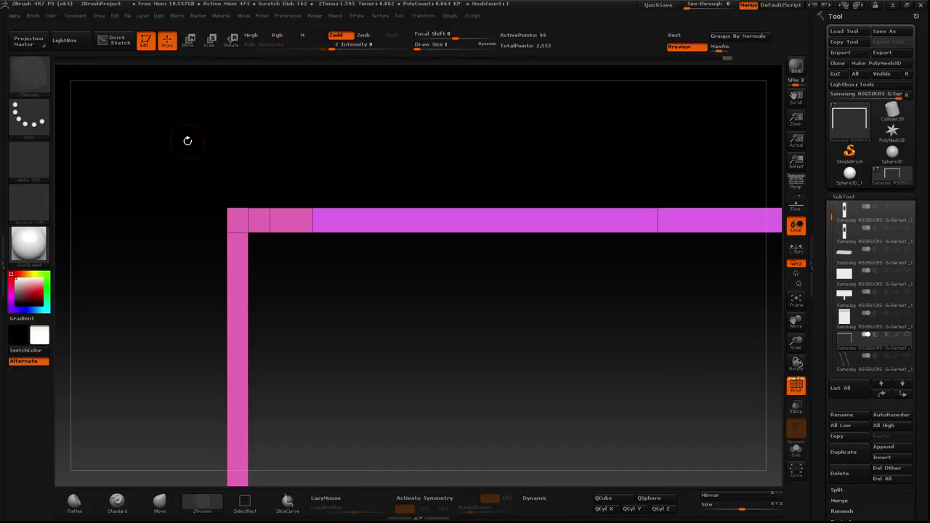
pyautogui.click(247, 256)
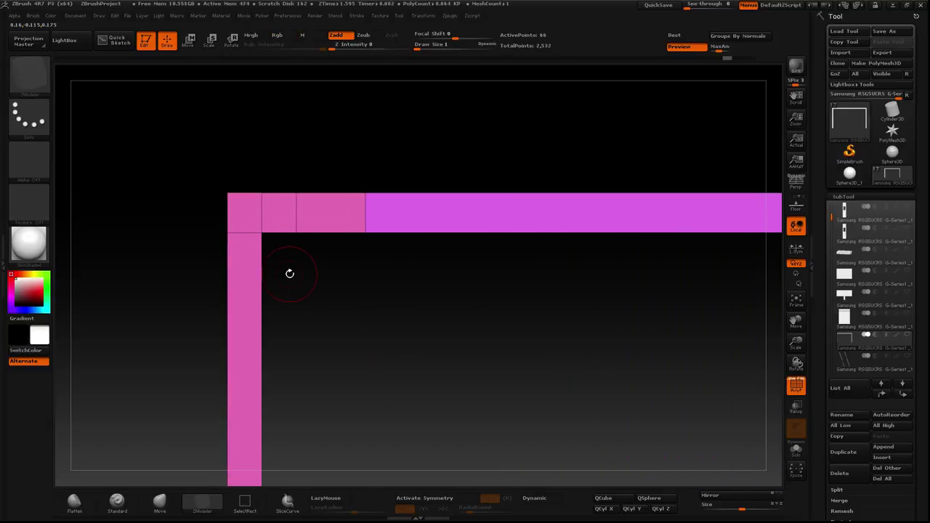
pyautogui.press('space')
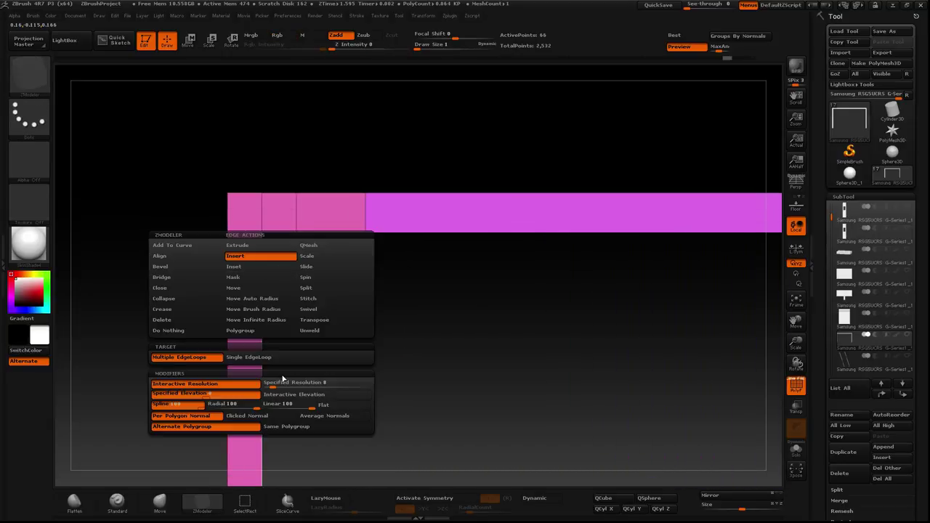
pyautogui.click(244, 356)
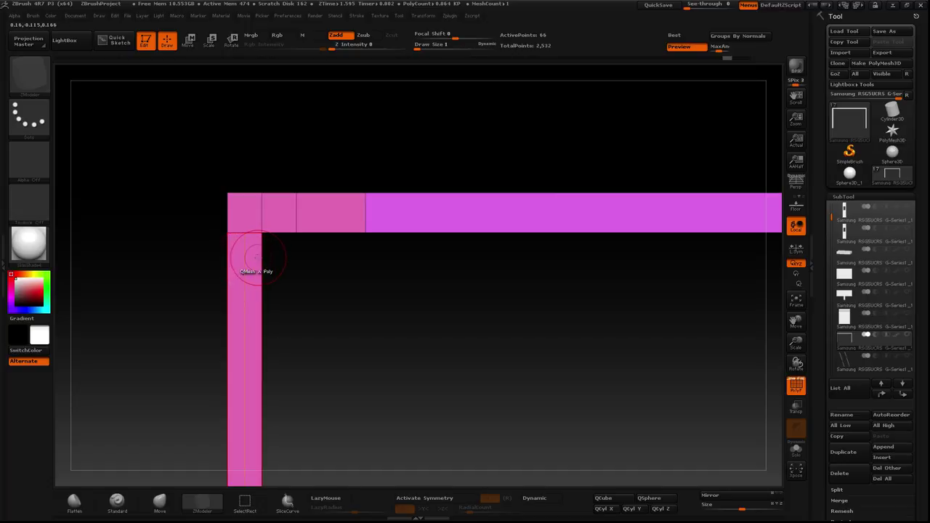
pyautogui.click(262, 256)
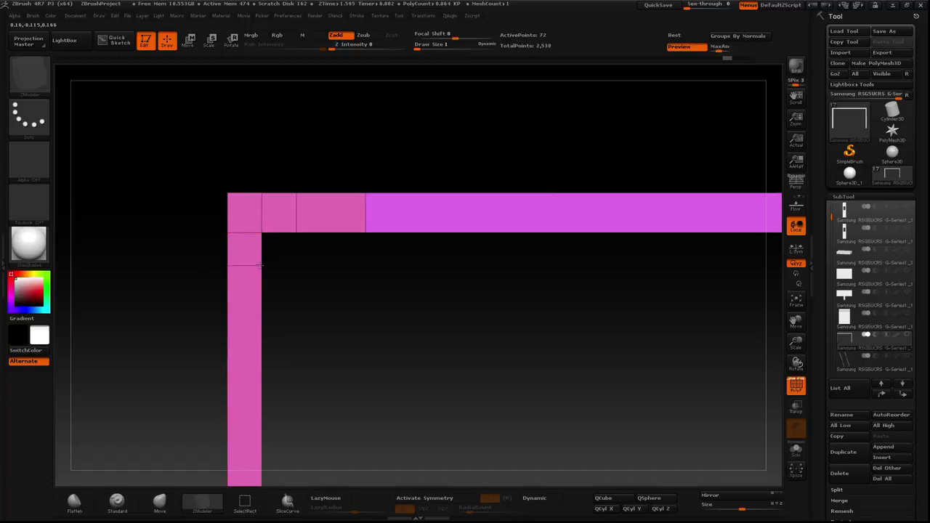
# Step: Undo the accidental extrusion, realign the view, and mask all but the inner corner blocks
pyautogui.moveTo(258, 265); pyautogui.dragTo(418, 392)
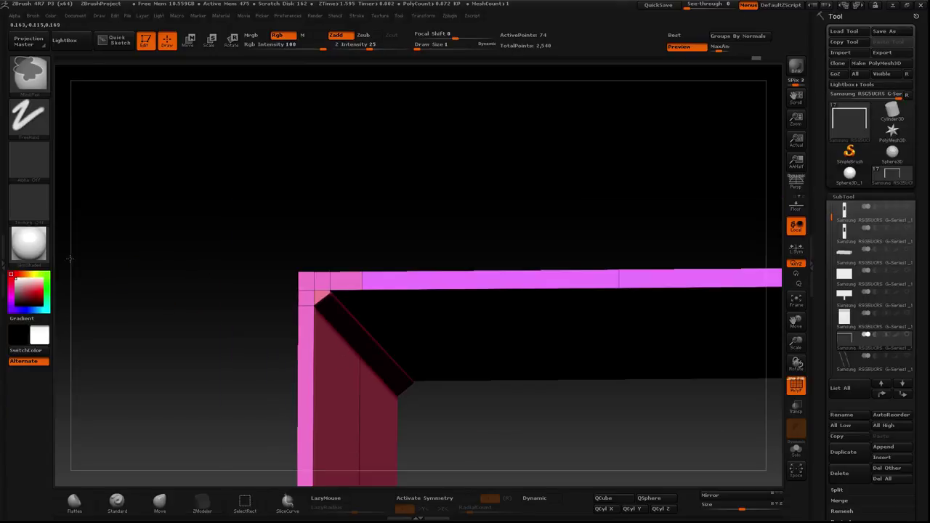
pyautogui.moveTo(69, 258); pyautogui.dragTo(183, 279)
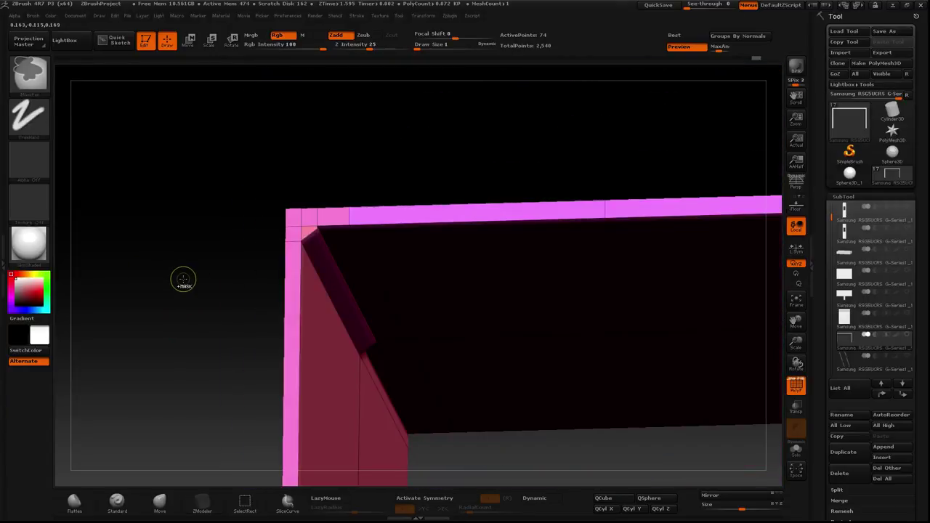
pyautogui.hotkey('ctrl', 'z')
pyautogui.press('b')
pyautogui.press('z')
pyautogui.press('m')
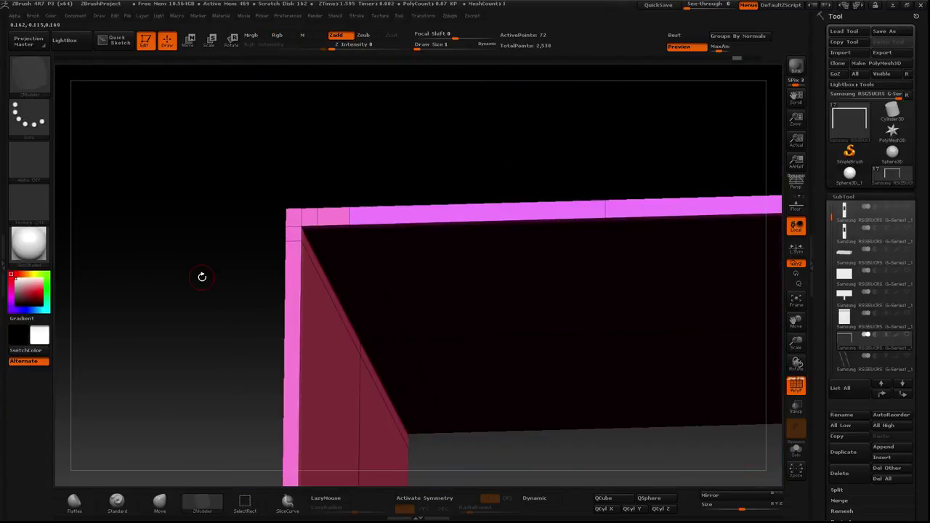
pyautogui.hotkey('ctrl', 'z')
pyautogui.keyDown('alt'); pyautogui.moveTo(405, 332); pyautogui.dragTo(571, 332); pyautogui.keyUp('alt')
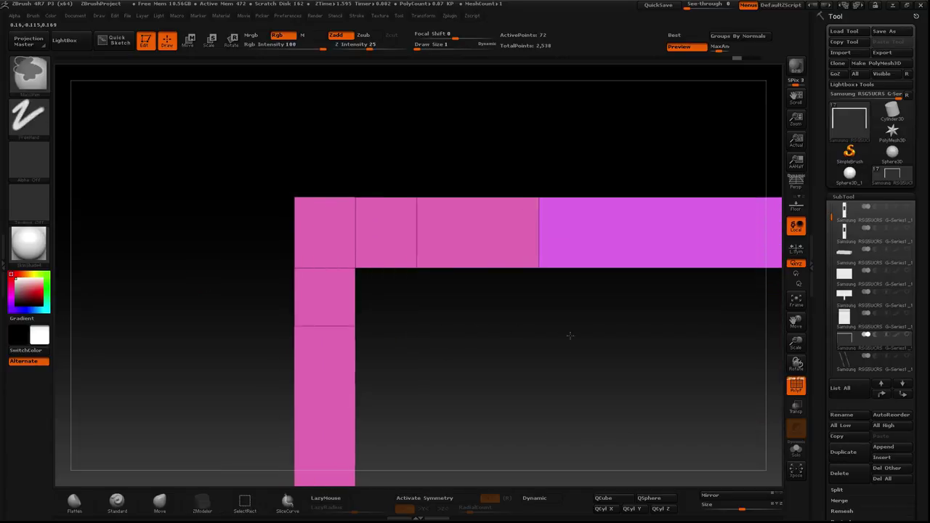
pyautogui.keyDown('ctrl'); pyautogui.moveTo(357, 265); pyautogui.dragTo(156, 156); pyautogui.keyUp('ctrl')
# Step: Pull the masked inner corner diagonally along a Transpose line into a chamfer, then clear the mask
pyautogui.press('w')
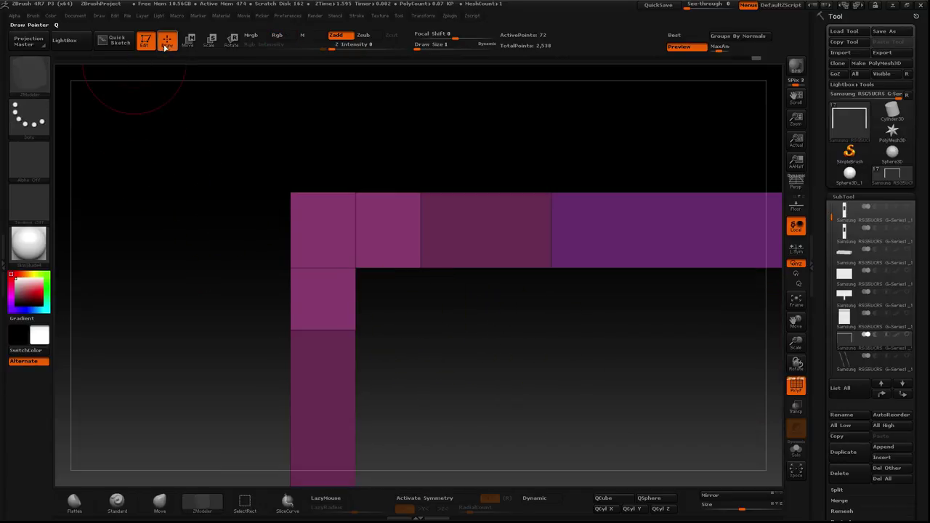
pyautogui.moveTo(291, 194); pyautogui.dragTo(351, 262)
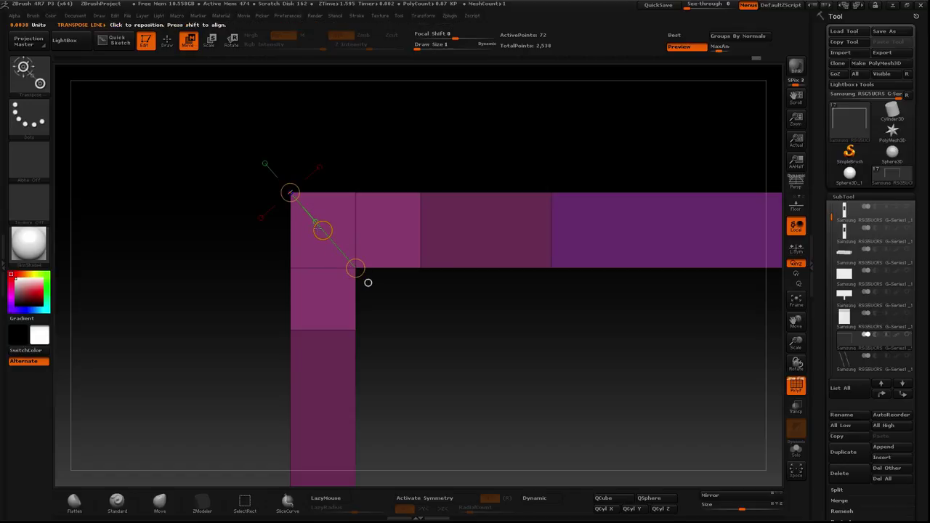
pyautogui.moveTo(322, 231); pyautogui.dragTo(343, 260)
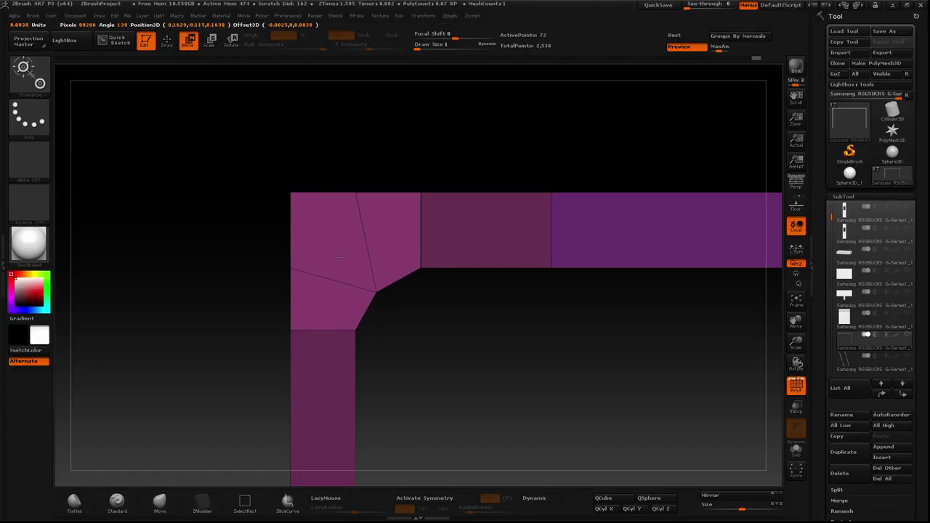
pyautogui.keyDown('ctrl'); pyautogui.moveTo(280, 173); pyautogui.dragTo(264, 162); pyautogui.keyUp('ctrl')
# Step: With ZModeler set to Insert Multiple EdgeLoops, add several edge loops around the inner corner
pyautogui.click(167, 40)
pyautogui.click(399, 280)
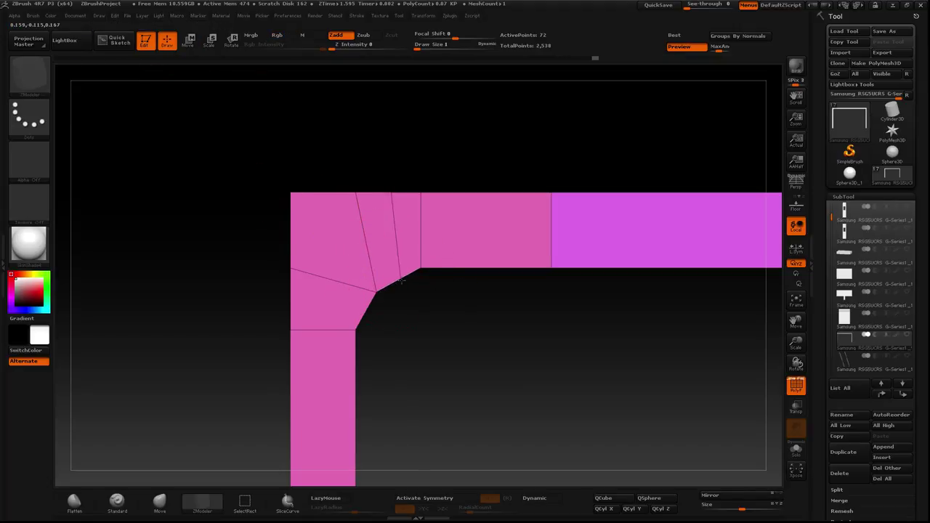
pyautogui.hotkey('ctrl', 'z')
pyautogui.press('space')
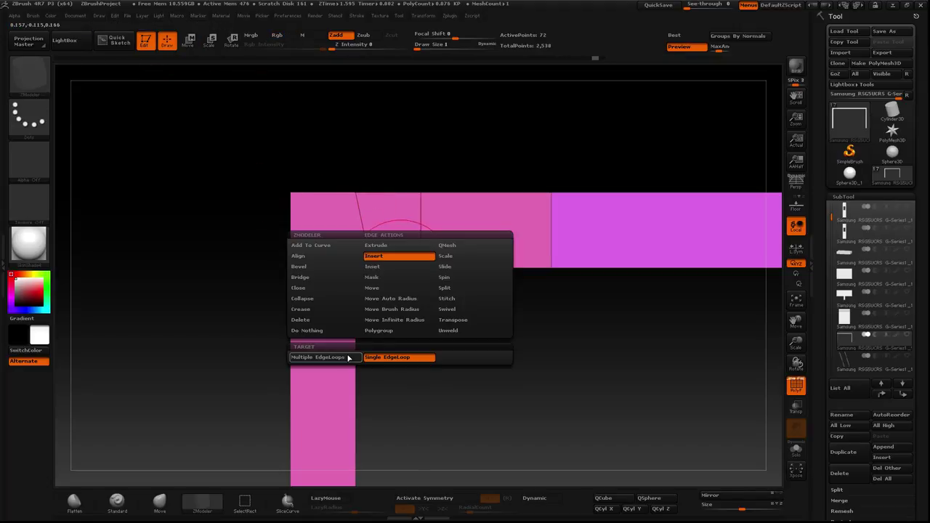
pyautogui.click(347, 357)
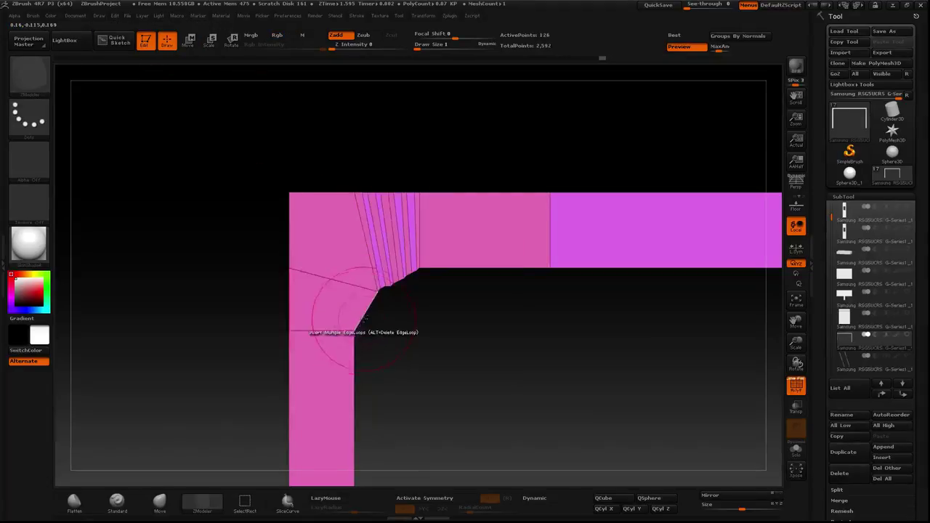
pyautogui.moveTo(374, 290)
pyautogui.mouseDown()
pyautogui.moveTo(367, 319)
pyautogui.moveTo(436, 296)
pyautogui.mouseUp()
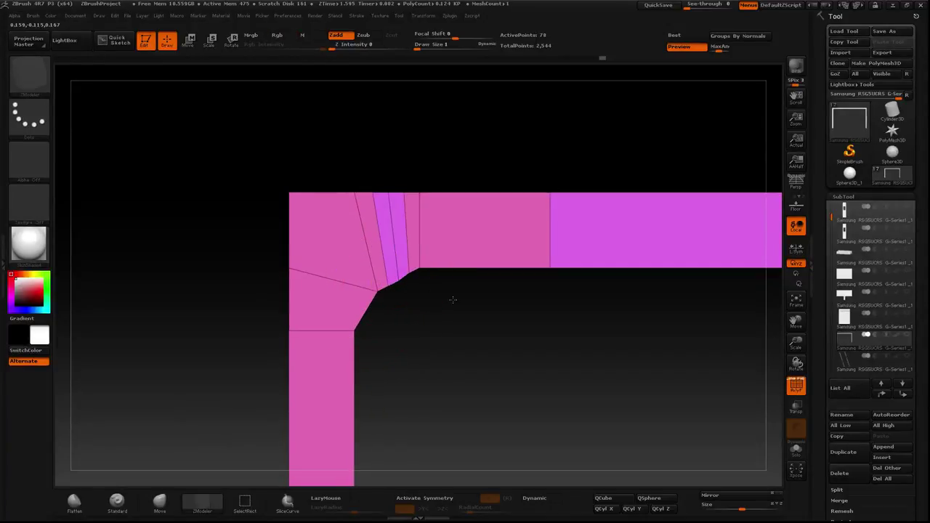
pyautogui.click(403, 300)
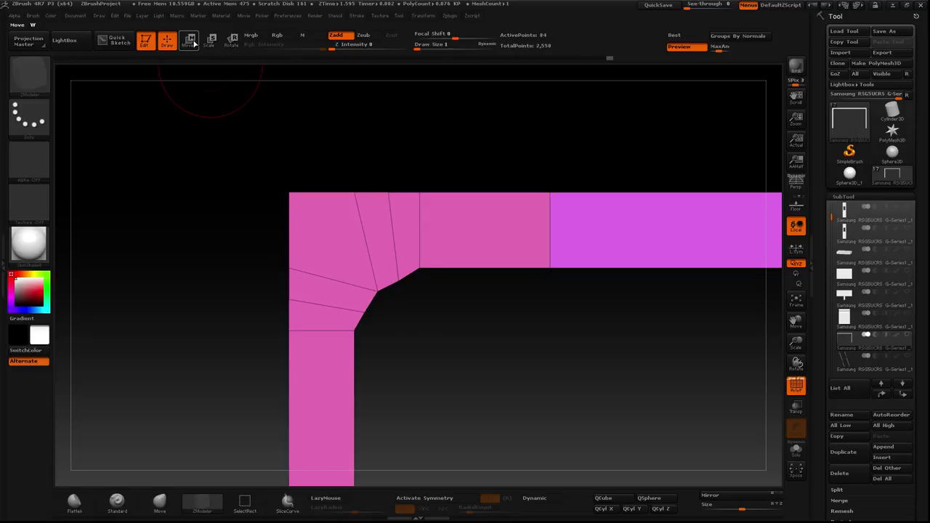
# Step: Nudge the upper corner loops along a vertical Transpose action line
pyautogui.click(190, 40)
pyautogui.moveTo(290, 191)
pyautogui.mouseDown()
pyautogui.moveTo(356, 266)
pyautogui.moveTo(272, 157)
pyautogui.mouseUp()
pyautogui.moveTo(406, 220); pyautogui.dragTo(409, 269)
pyautogui.moveTo(394, 141); pyautogui.dragTo(413, 305)
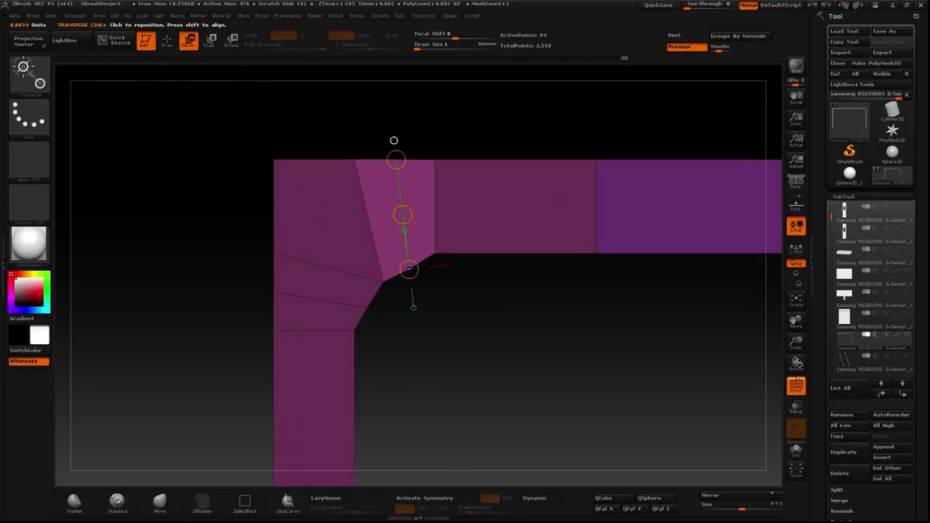
pyautogui.moveTo(402, 214); pyautogui.dragTo(401, 210)
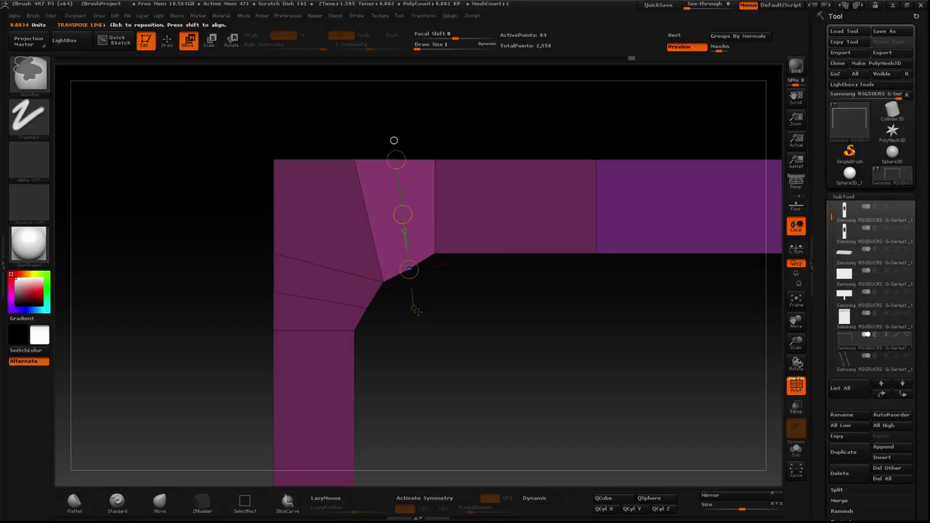
pyautogui.hotkey('ctrl', 'z')
pyautogui.hotkey('ctrl', 'shift', 'z')
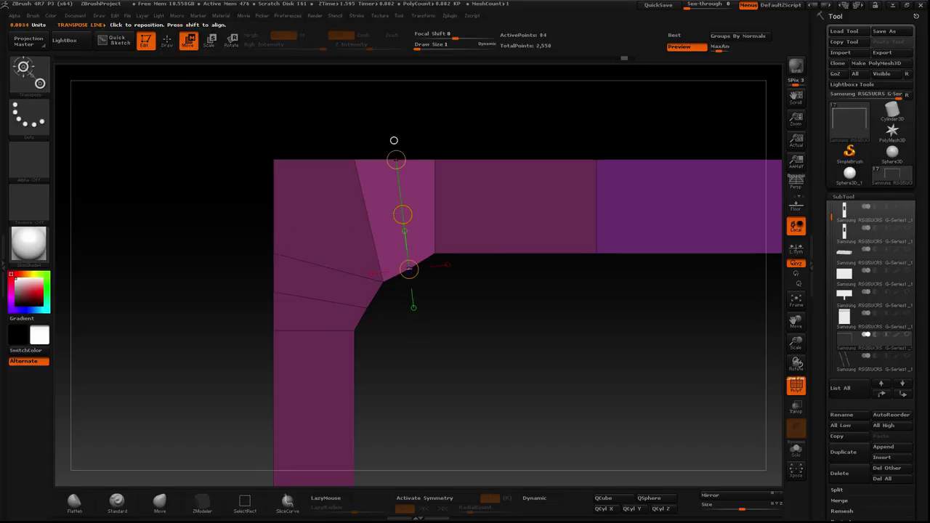
pyautogui.moveTo(403, 213); pyautogui.dragTo(403, 214)
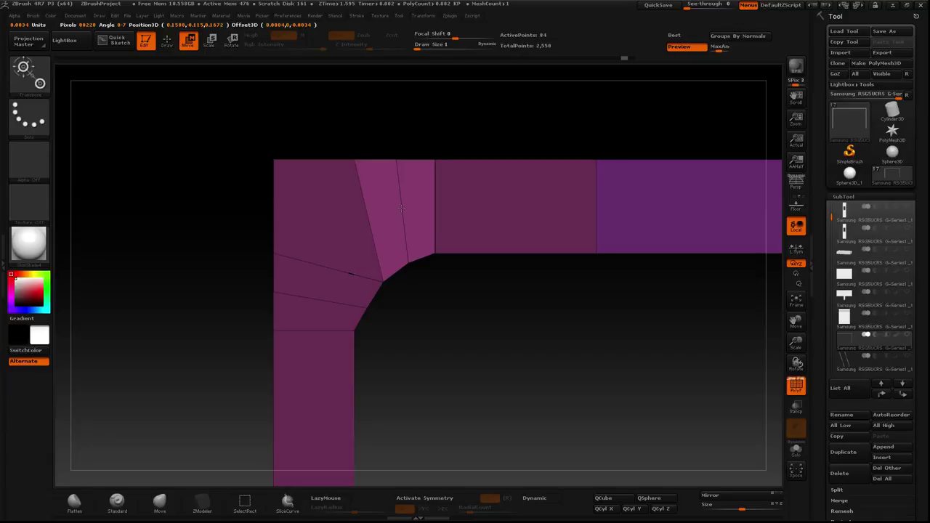
pyautogui.moveTo(401, 208); pyautogui.dragTo(402, 210)
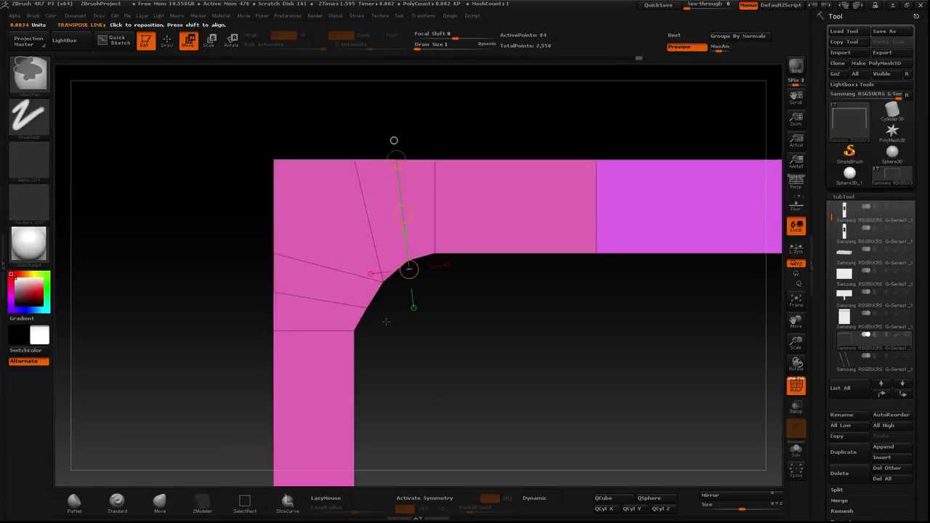
# Step: Pull the corner loops along a diagonal action line, experimenting with masking the corner bands
pyautogui.keyDown('ctrl'); pyautogui.moveTo(383, 281); pyautogui.dragTo(271, 158); pyautogui.keyUp('ctrl')
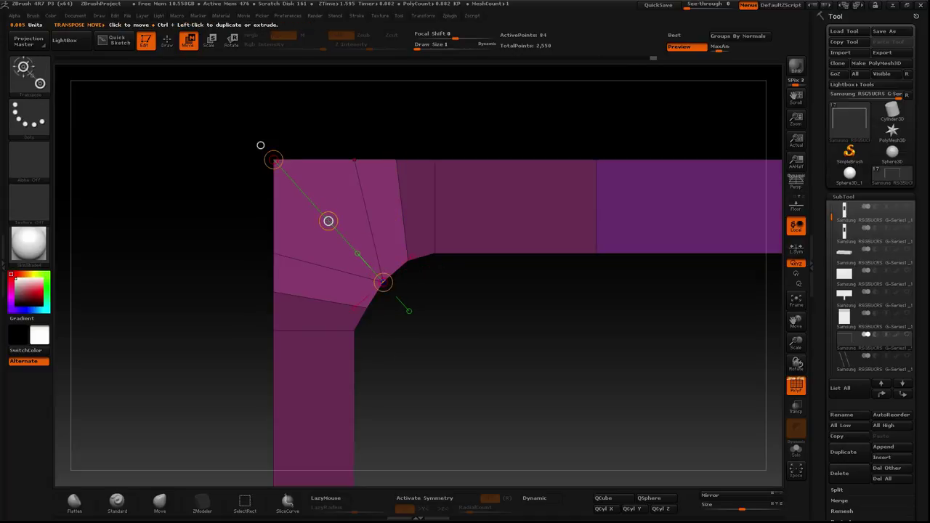
pyautogui.moveTo(326, 218); pyautogui.dragTo(324, 218)
pyautogui.keyDown('ctrl'); pyautogui.click(375, 316); pyautogui.keyUp('ctrl')
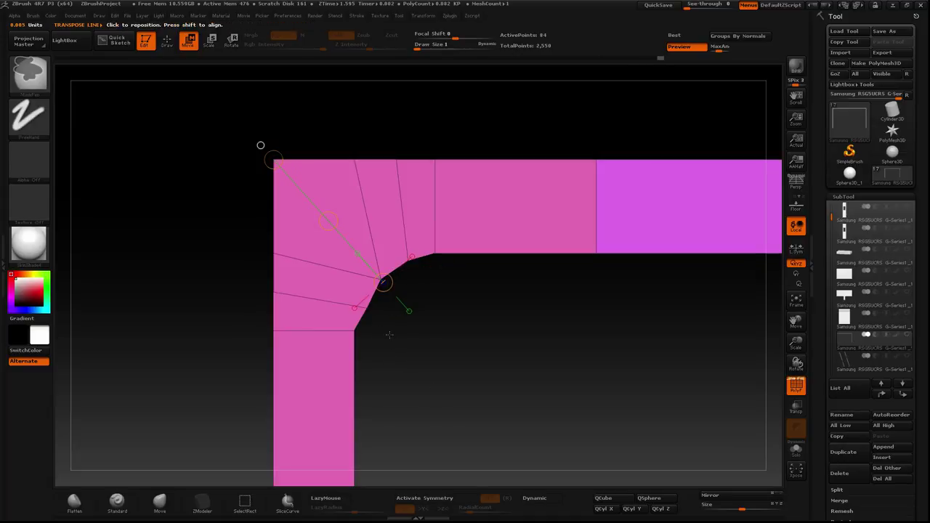
pyautogui.moveTo(367, 308)
pyautogui.keyDown('ctrl'); pyautogui.mouseDown()
pyautogui.moveTo(276, 290)
pyautogui.moveTo(323, 300)
pyautogui.mouseUp(); pyautogui.keyUp('ctrl')
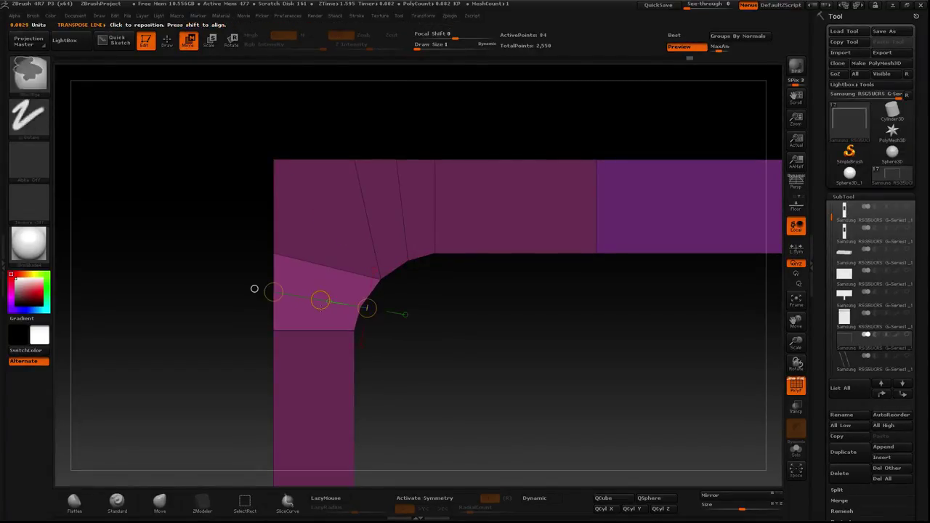
pyautogui.keyDown('ctrl'); pyautogui.click(480, 400); pyautogui.keyUp('ctrl')
pyautogui.moveTo(509, 404)
pyautogui.keyDown('ctrl'); pyautogui.mouseDown()
pyautogui.moveTo(334, 216)
pyautogui.moveTo(438, 234)
pyautogui.mouseUp(); pyautogui.keyUp('ctrl')
pyautogui.hotkey('ctrl', 'i')
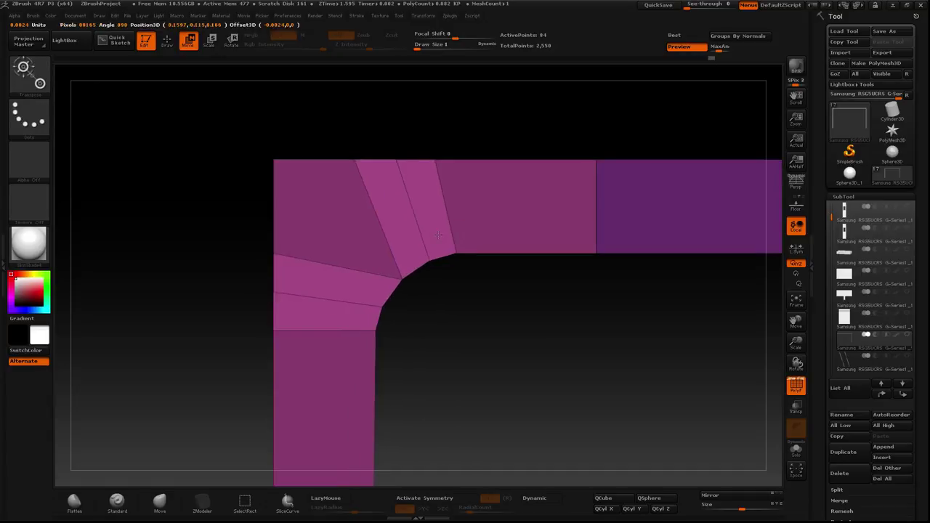
pyautogui.keyDown('ctrl'); pyautogui.click(243, 346); pyautogui.keyUp('ctrl')
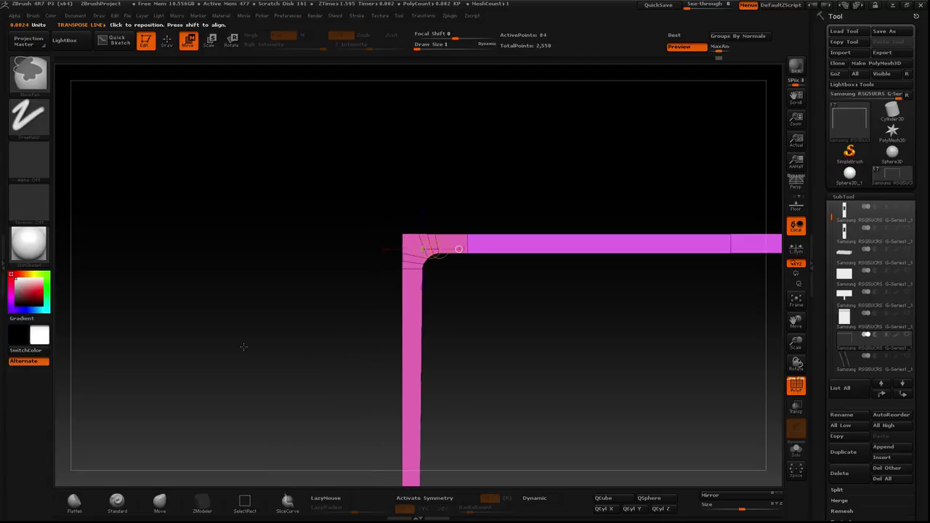
pyautogui.press('f')
# Step: Mask around the inner corner, invert, shift the corner strips right, and inspect the rounded bend
pyautogui.keyDown('ctrl'); pyautogui.moveTo(440, 279); pyautogui.dragTo(568, 433); pyautogui.keyUp('ctrl')
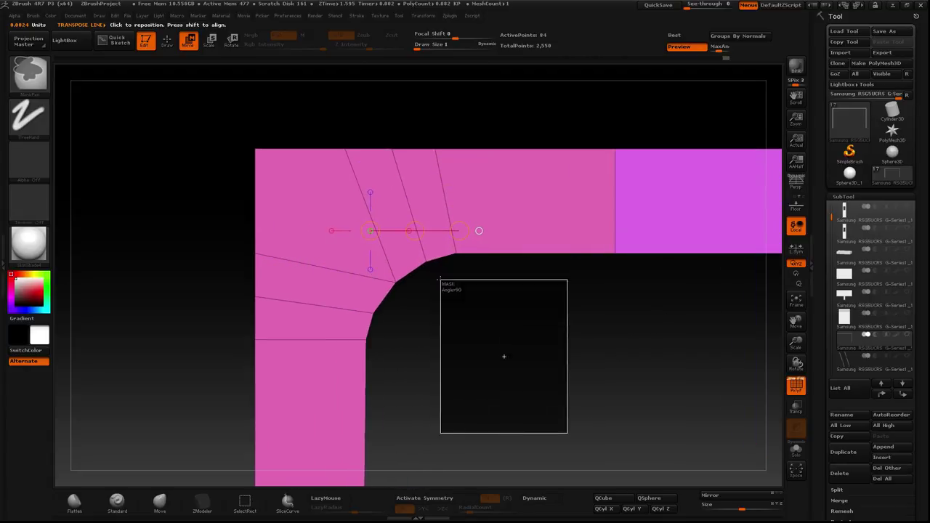
pyautogui.keyDown('ctrl'); pyautogui.click(467, 315); pyautogui.keyUp('ctrl')
pyautogui.moveTo(318, 248); pyautogui.dragTo(421, 248)
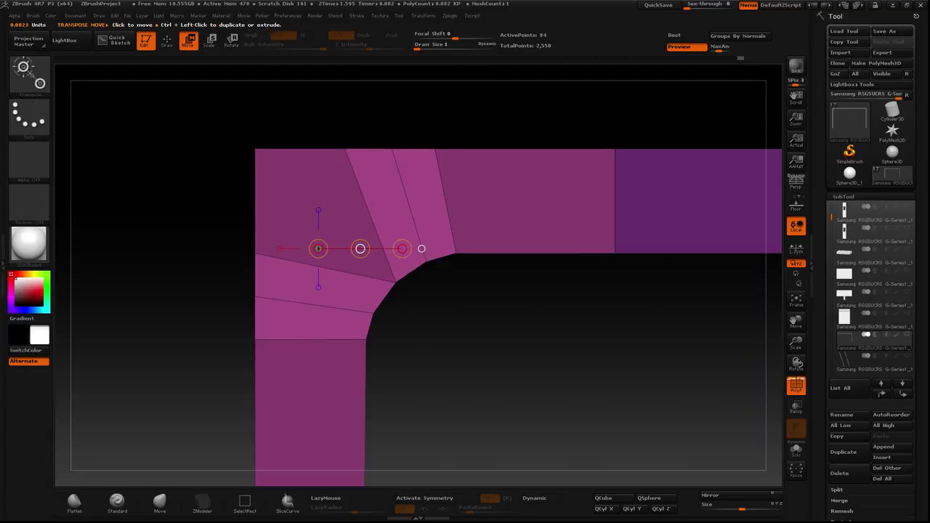
pyautogui.moveTo(360, 248); pyautogui.dragTo(393, 249)
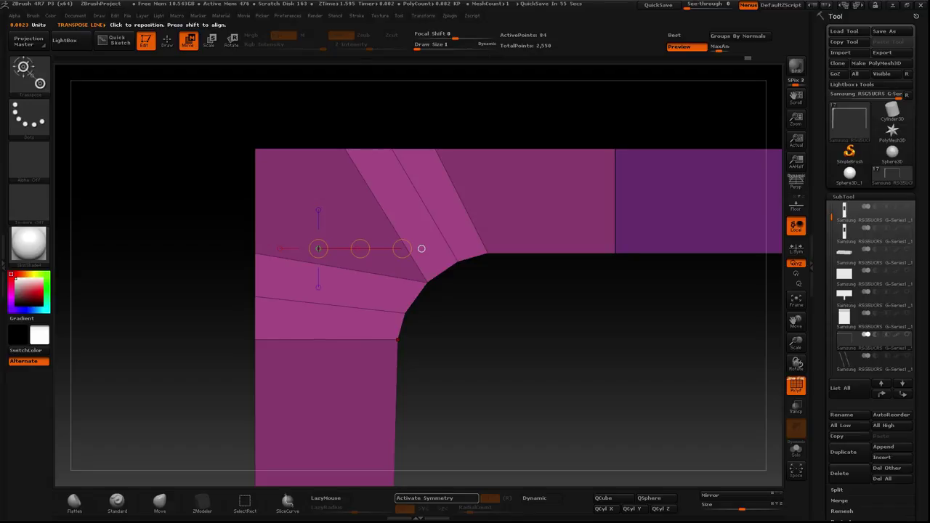
pyautogui.hotkey('ctrl', 'z')
pyautogui.hotkey('ctrl', 'z')
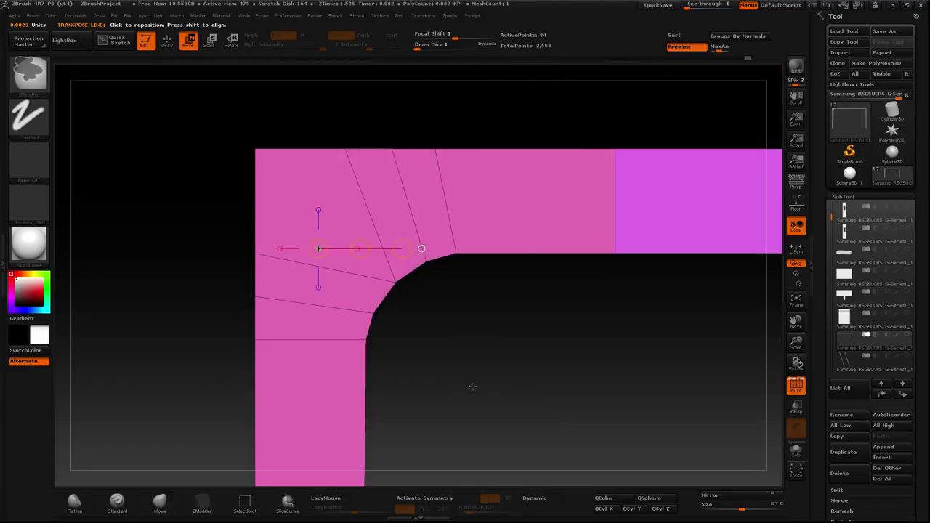
pyautogui.keyDown('alt'); pyautogui.moveTo(472, 386); pyautogui.dragTo(418, 379); pyautogui.keyUp('alt')
pyautogui.hotkey('ctrl', 'shift', 'z')
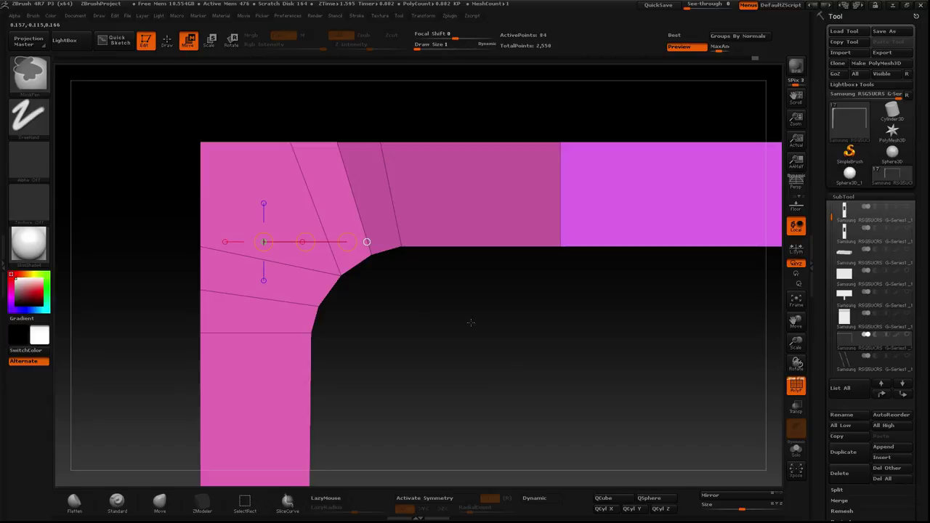
pyautogui.moveTo(471, 322)
pyautogui.mouseDown()
pyautogui.moveTo(579, 354)
pyautogui.moveTo(773, 384)
pyautogui.mouseUp()
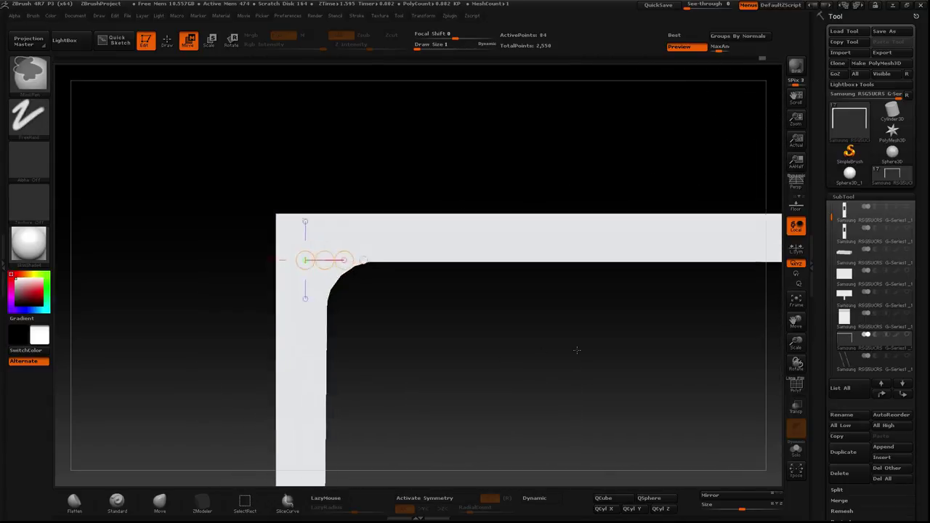
# Step: With polygroups shown, mask and invert to free the left strip, then shift the corner edge right
pyautogui.click(795, 386)
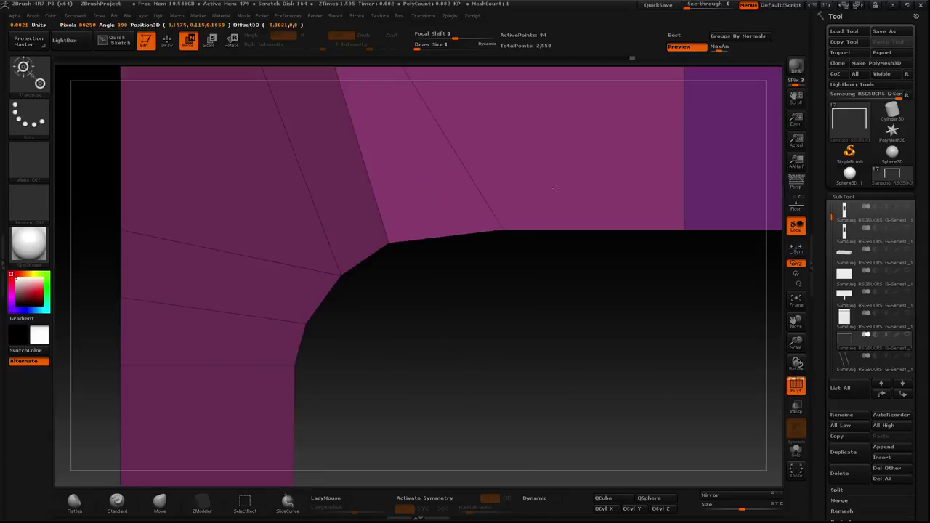
pyautogui.moveTo(426, 191); pyautogui.dragTo(567, 190)
pyautogui.moveTo(384, 289); pyautogui.dragTo(384, 290)
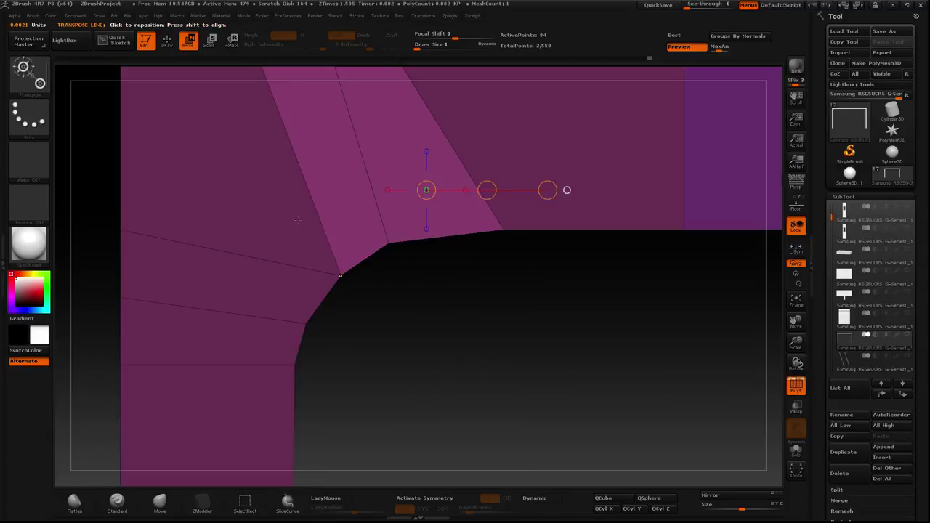
pyautogui.moveTo(486, 190); pyautogui.dragTo(318, 191)
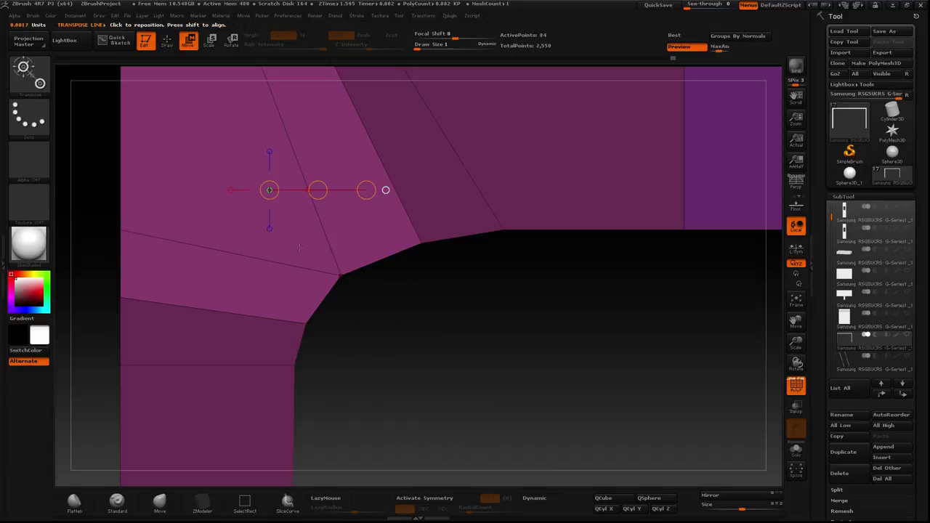
pyautogui.moveTo(305, 245)
pyautogui.mouseDown()
pyautogui.moveTo(385, 245)
pyautogui.moveTo(364, 246)
pyautogui.mouseUp()
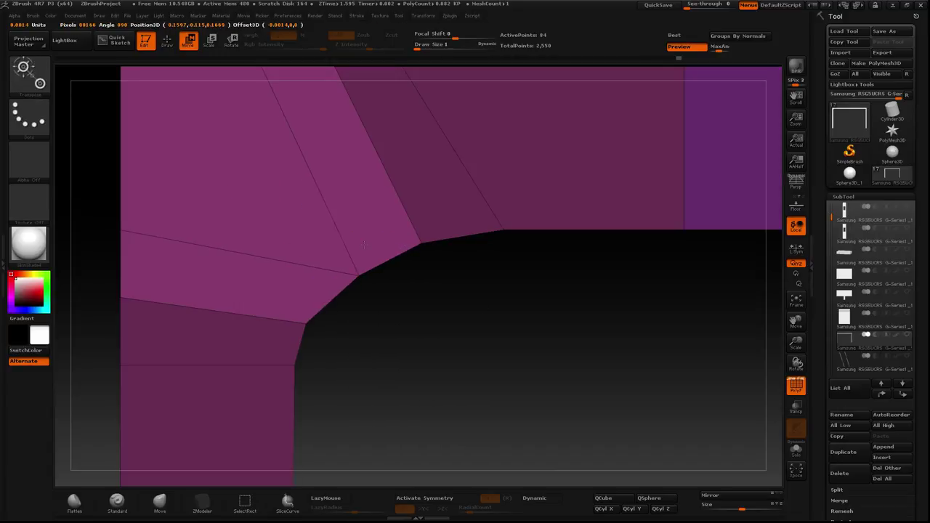
pyautogui.keyDown('ctrl'); pyautogui.click(365, 378); pyautogui.keyUp('ctrl')
pyautogui.keyDown('ctrl'); pyautogui.moveTo(367, 379); pyautogui.dragTo(297, 301); pyautogui.keyUp('ctrl')
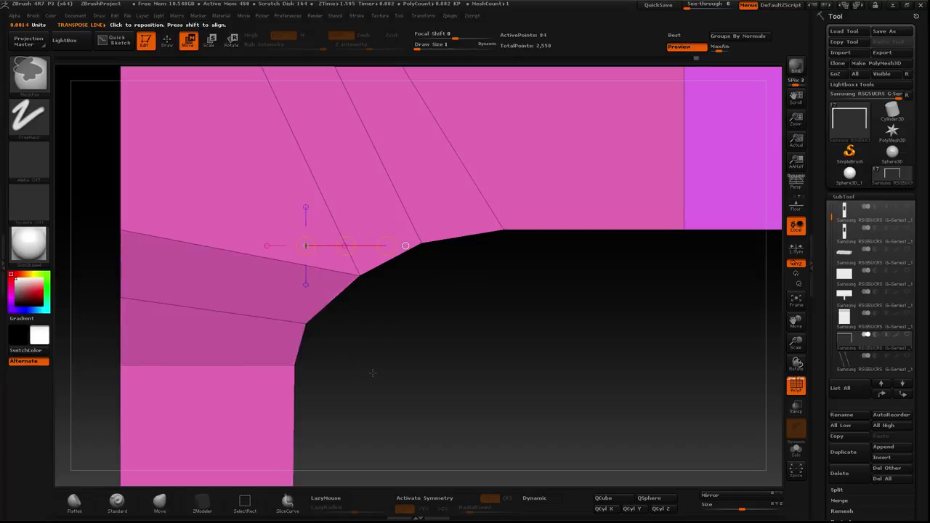
pyautogui.hotkey('ctrl', 'i')
pyautogui.moveTo(185, 280); pyautogui.dragTo(287, 280)
pyautogui.moveTo(252, 341); pyautogui.dragTo(288, 253)
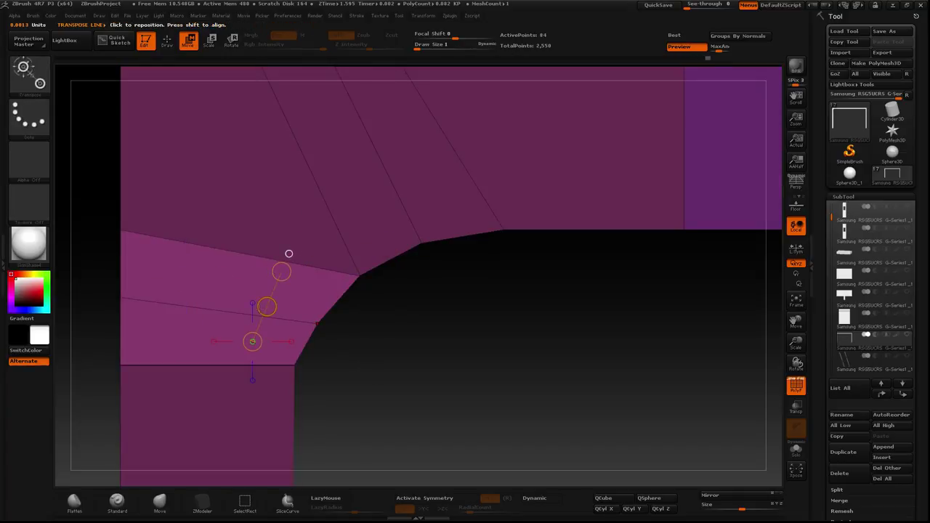
pyautogui.moveTo(260, 308); pyautogui.dragTo(268, 301)
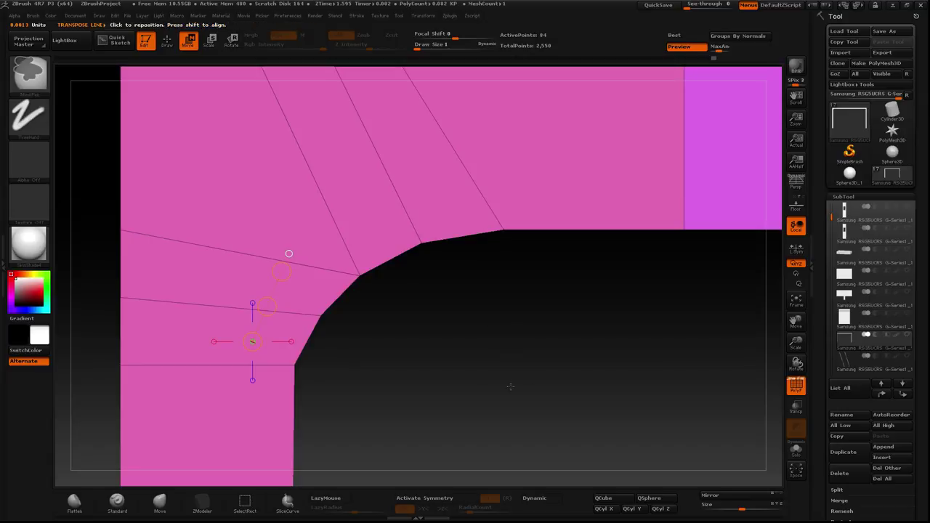
# Step: Orbit around the top-left corner with polygroup colours hidden to check the shading
pyautogui.moveTo(509, 378)
pyautogui.keyDown('alt'); pyautogui.mouseDown()
pyautogui.moveTo(509, 407)
pyautogui.moveTo(493, 347)
pyautogui.mouseUp(); pyautogui.keyUp('alt')
pyautogui.click(796, 386)
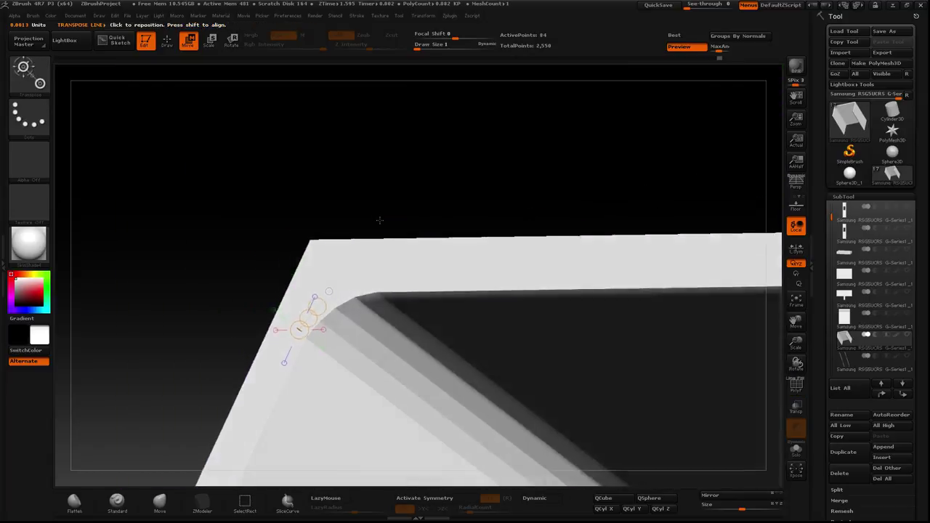
pyautogui.moveTo(757, 375)
pyautogui.mouseDown()
pyautogui.moveTo(393, 154)
pyautogui.moveTo(193, 189)
pyautogui.moveTo(375, 141)
pyautogui.moveTo(317, 222)
pyautogui.moveTo(309, 203)
pyautogui.moveTo(302, 174)
pyautogui.moveTo(480, 353)
pyautogui.moveTo(454, 349)
pyautogui.moveTo(473, 339)
pyautogui.moveTo(431, 330)
pyautogui.moveTo(450, 327)
pyautogui.moveTo(443, 320)
pyautogui.moveTo(453, 313)
pyautogui.moveTo(668, 278)
pyautogui.mouseUp()
pyautogui.moveTo(574, 259); pyautogui.dragTo(574, 331)
pyautogui.hotkey('shift', 'f')
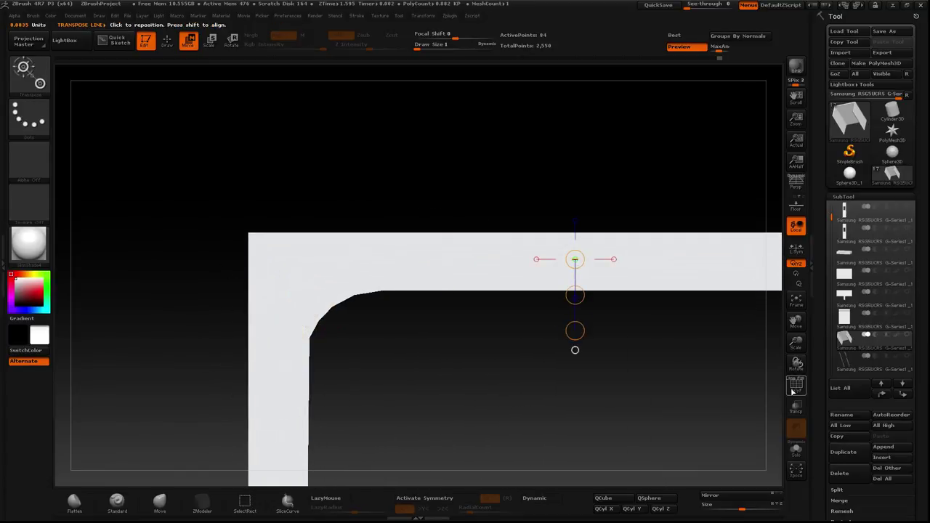
# Step: Stretch the freed top-bar polygons further right and move the leg's inner edge rightward
pyautogui.keyDown('alt'); pyautogui.moveTo(440, 394); pyautogui.dragTo(550, 311); pyautogui.keyUp('alt')
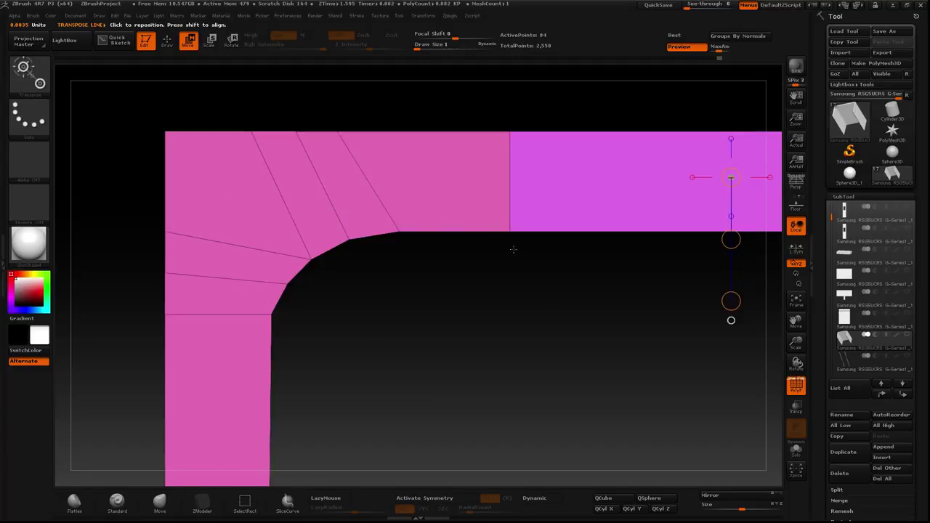
pyautogui.keyDown('ctrl'); pyautogui.moveTo(564, 124); pyautogui.dragTo(482, 300); pyautogui.keyUp('ctrl')
pyautogui.keyDown('ctrl'); pyautogui.click(497, 269); pyautogui.keyUp('ctrl')
pyautogui.moveTo(415, 188); pyautogui.dragTo(542, 188)
pyautogui.moveTo(469, 189); pyautogui.dragTo(604, 188)
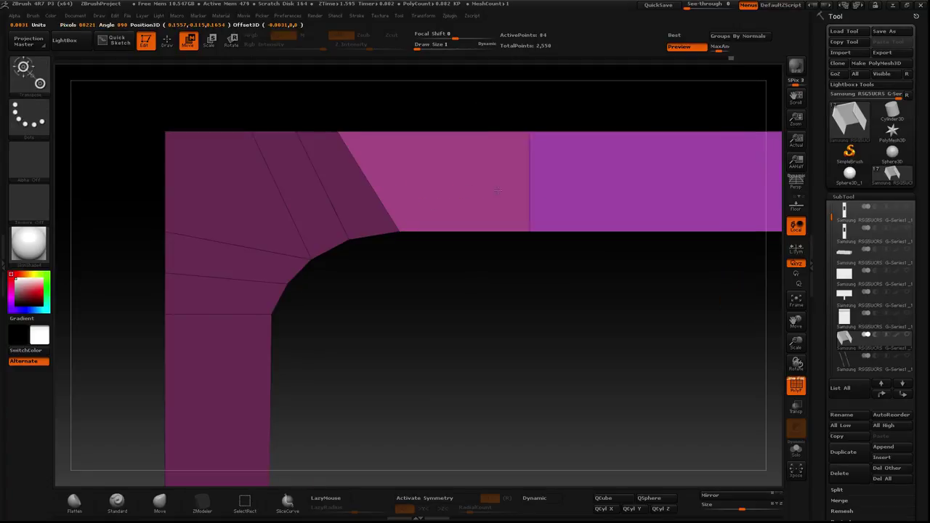
pyautogui.moveTo(508, 305)
pyautogui.keyDown('ctrl'); pyautogui.mouseDown()
pyautogui.moveTo(483, 331)
pyautogui.moveTo(253, 193)
pyautogui.moveTo(379, 211)
pyautogui.mouseUp(); pyautogui.keyUp('ctrl')
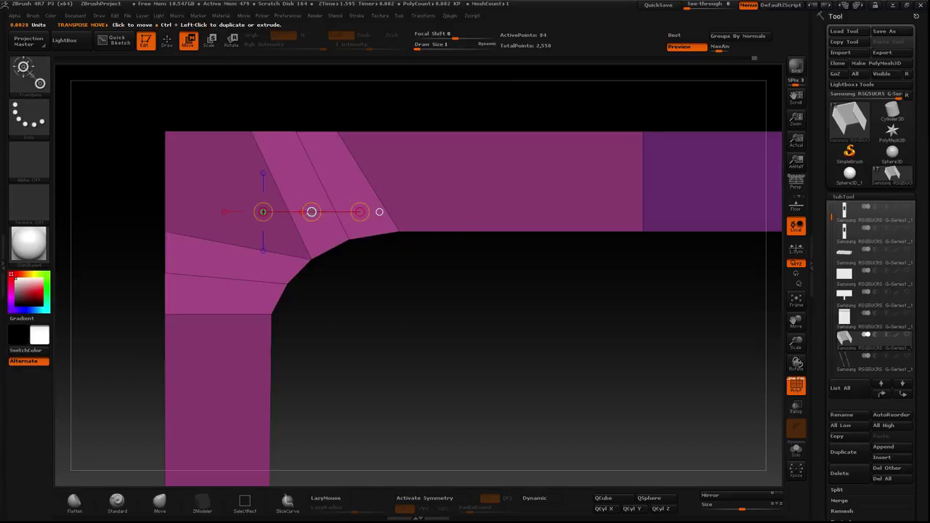
pyautogui.moveTo(311, 212); pyautogui.dragTo(363, 211)
pyautogui.keyDown('ctrl'); pyautogui.click(460, 381); pyautogui.keyUp('ctrl')
# Step: Isolate the top bar's middle polygroup and shift its inner edge to the right
pyautogui.keyDown('ctrl'); pyautogui.moveTo(513, 291); pyautogui.dragTo(328, 129); pyautogui.keyUp('ctrl')
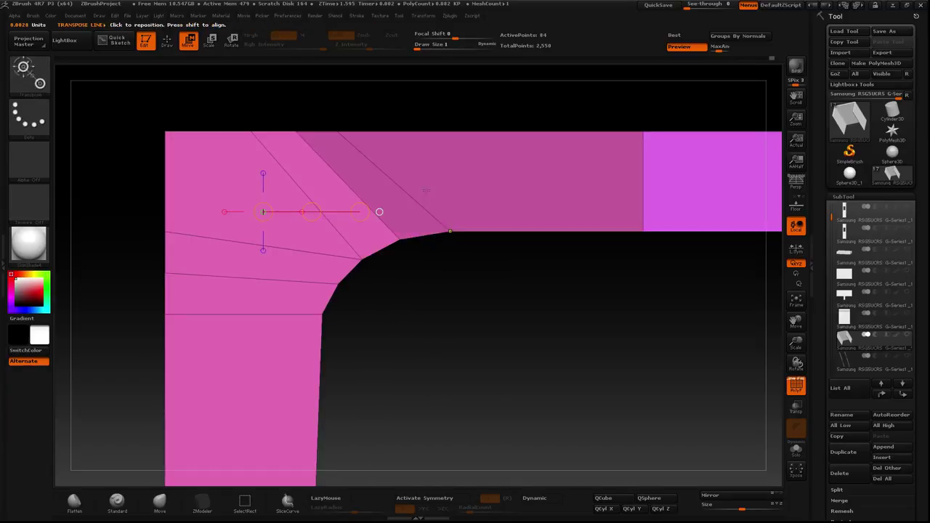
pyautogui.keyDown('ctrl'); pyautogui.click(331, 130); pyautogui.keyUp('ctrl')
pyautogui.moveTo(357, 160); pyautogui.dragTo(461, 160)
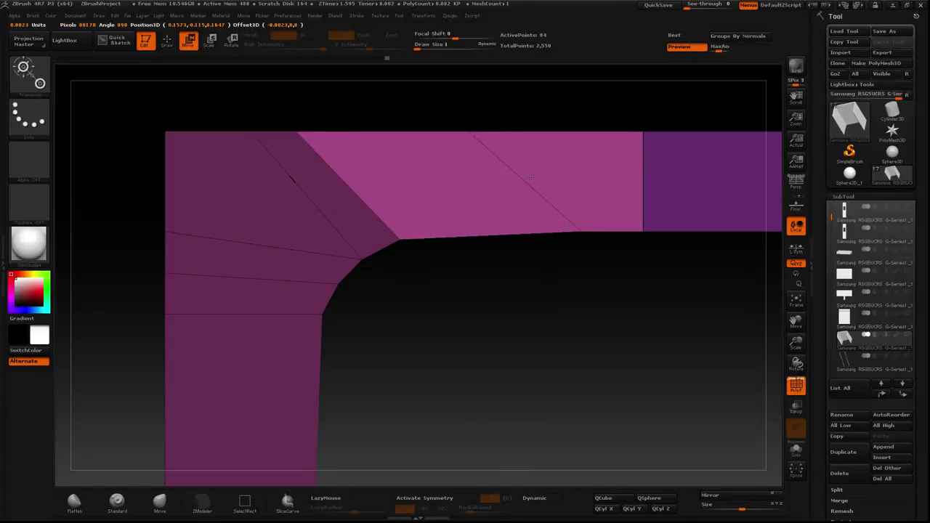
pyautogui.moveTo(463, 193); pyautogui.dragTo(587, 191)
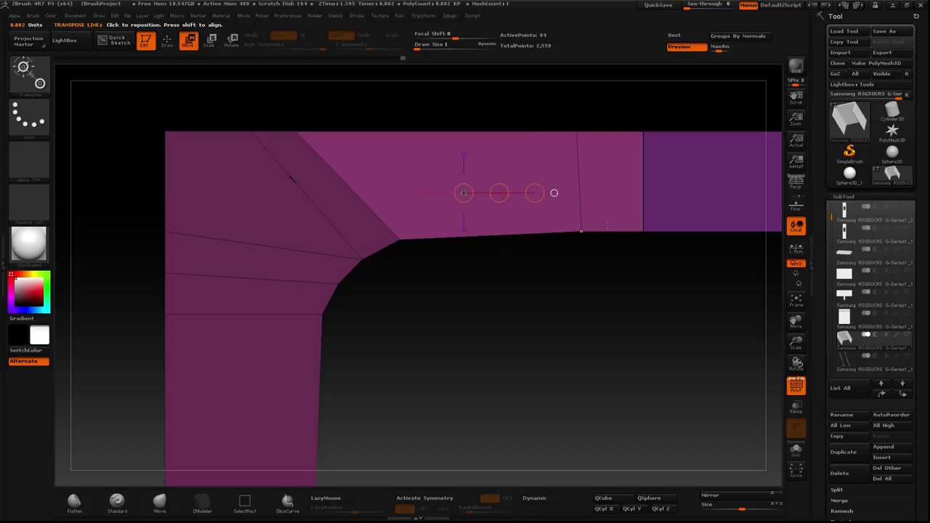
pyautogui.keyDown('ctrl'); pyautogui.moveTo(341, 102); pyautogui.dragTo(355, 110); pyautogui.keyUp('ctrl')
pyautogui.keyDown('ctrl'); pyautogui.click(331, 145); pyautogui.keyUp('ctrl')
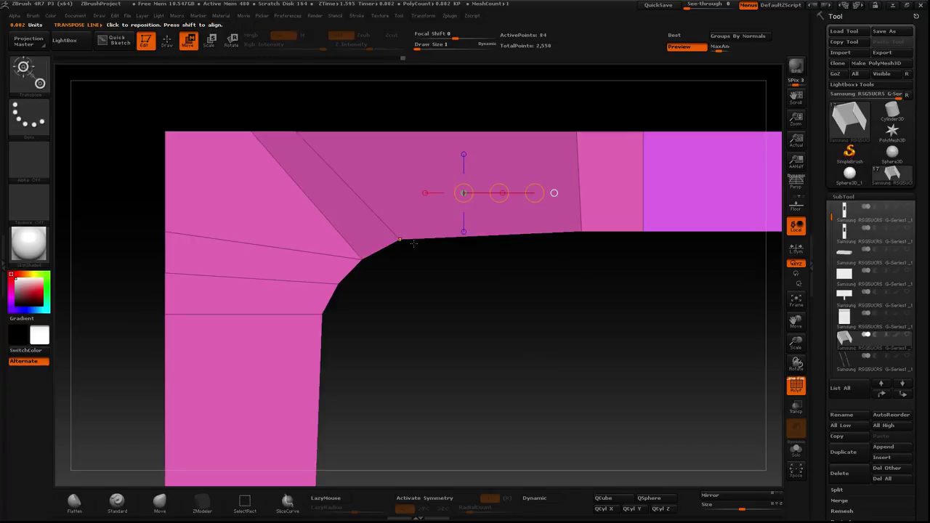
pyautogui.keyDown('ctrl'); pyautogui.click(466, 291); pyautogui.keyUp('ctrl')
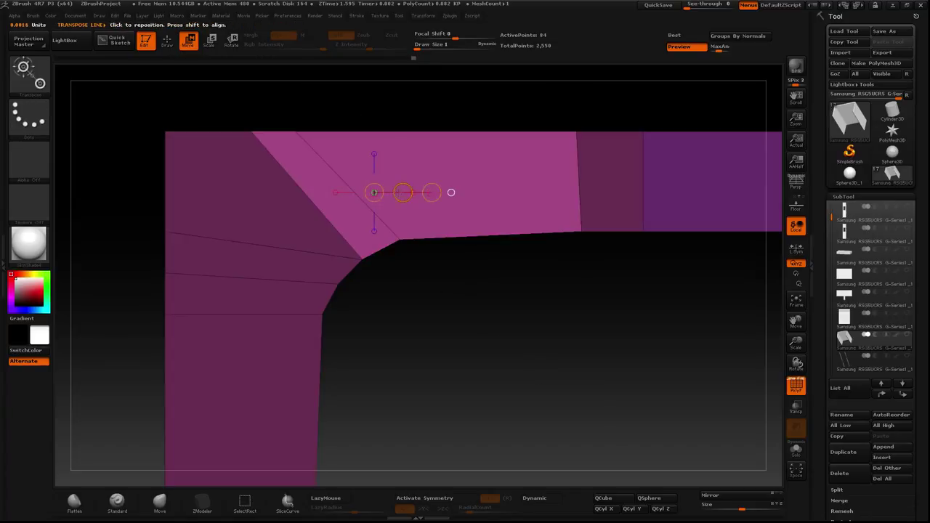
pyautogui.moveTo(477, 191); pyautogui.dragTo(550, 183)
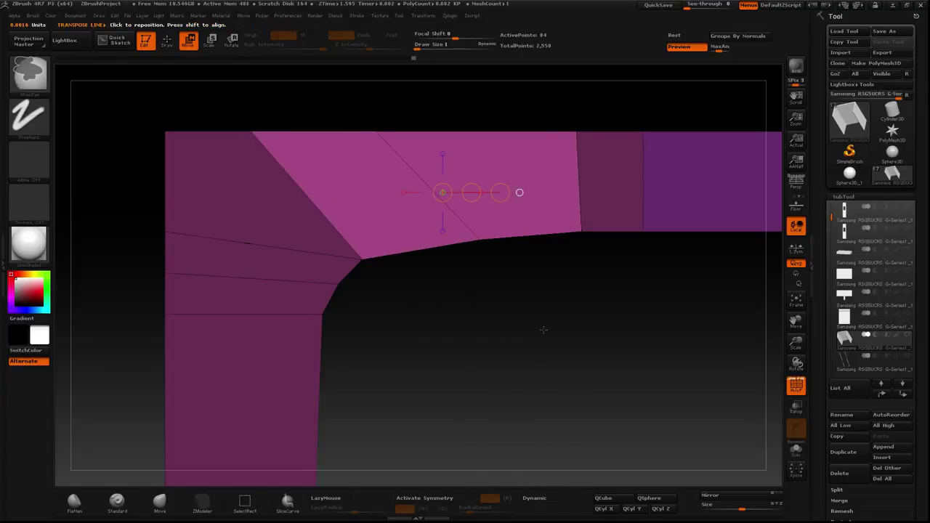
# Step: Mask and invert to free the upper-left polygroups, then move them right
pyautogui.keyDown('ctrl'); pyautogui.moveTo(543, 329); pyautogui.dragTo(541, 328); pyautogui.keyUp('ctrl')
pyautogui.keyDown('ctrl'); pyautogui.moveTo(400, 322); pyautogui.dragTo(347, 233); pyautogui.keyUp('ctrl')
pyautogui.keyDown('ctrl'); pyautogui.moveTo(443, 343); pyautogui.dragTo(444, 341); pyautogui.keyUp('ctrl')
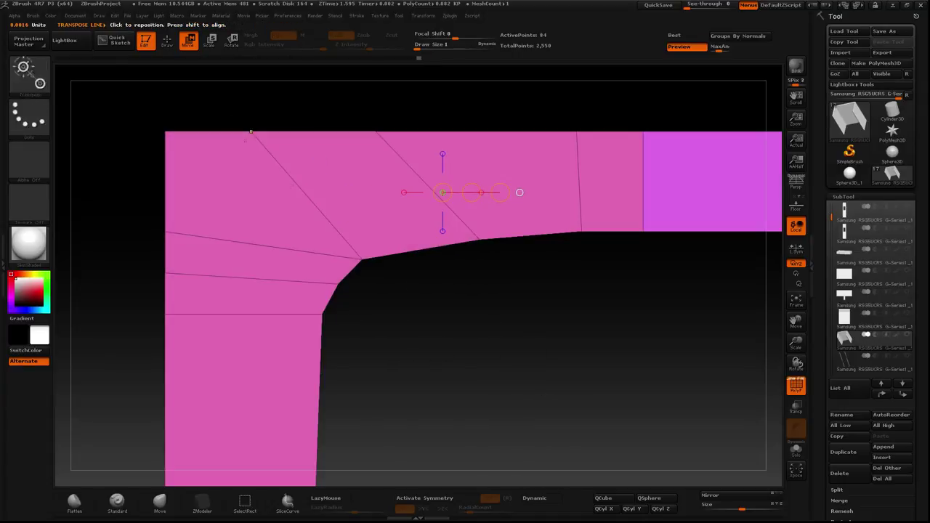
pyautogui.keyDown('ctrl'); pyautogui.moveTo(218, 92); pyautogui.dragTo(362, 259); pyautogui.keyUp('ctrl')
pyautogui.keyDown('ctrl'); pyautogui.click(364, 263); pyautogui.keyUp('ctrl')
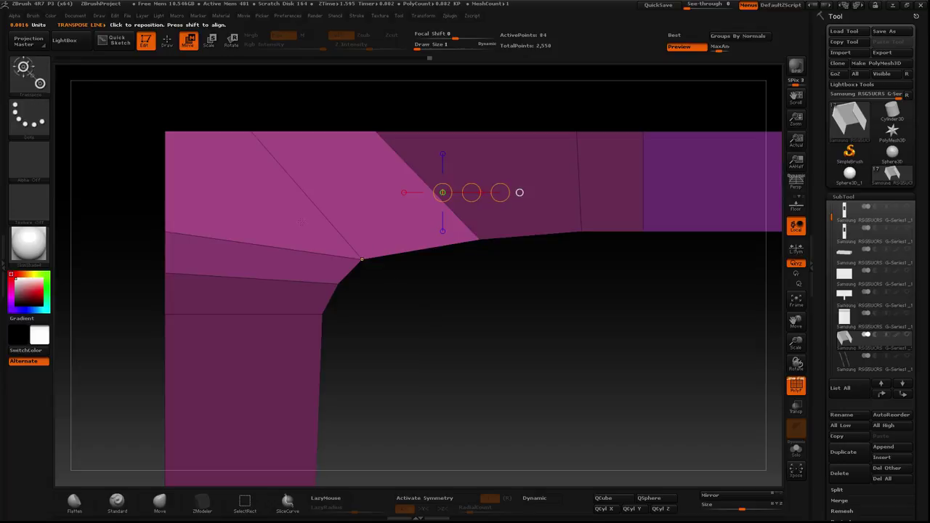
pyautogui.moveTo(281, 202); pyautogui.dragTo(357, 202)
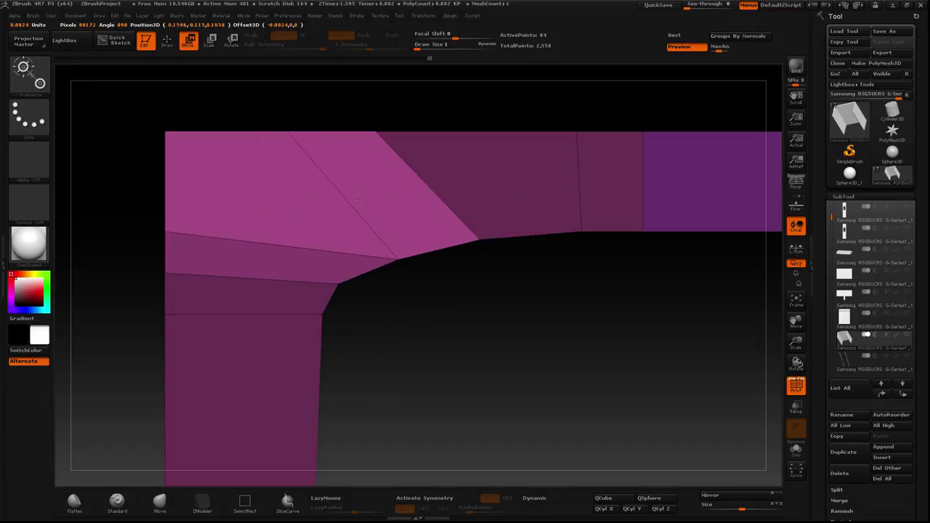
pyautogui.keyDown('ctrl'); pyautogui.click(408, 123); pyautogui.keyUp('ctrl')
# Step: Rework the centre and upper-left polygroups, shifting them right and undoing an overshoot
pyautogui.keyDown('ctrl'); pyautogui.moveTo(408, 122); pyautogui.dragTo(437, 137); pyautogui.keyUp('ctrl')
pyautogui.keyDown('ctrl'); pyautogui.click(480, 264); pyautogui.keyUp('ctrl')
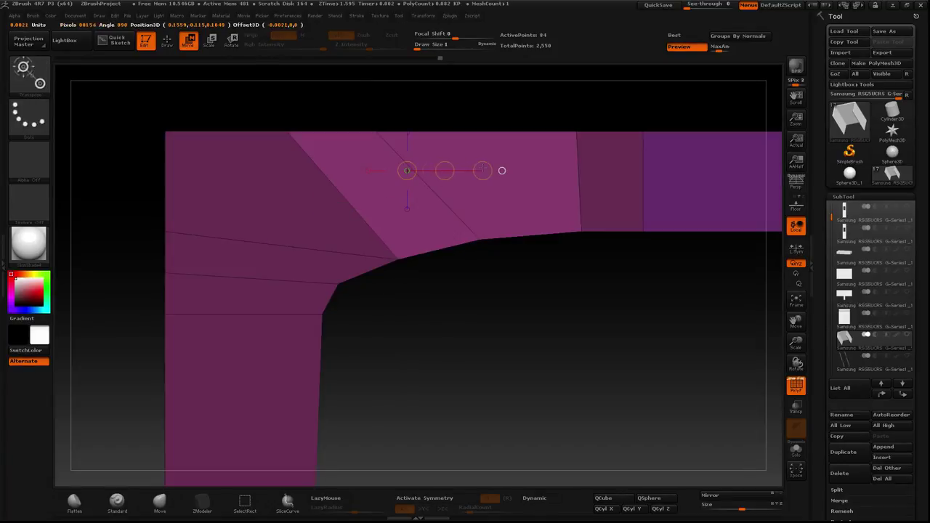
pyautogui.moveTo(404, 170); pyautogui.dragTo(501, 170)
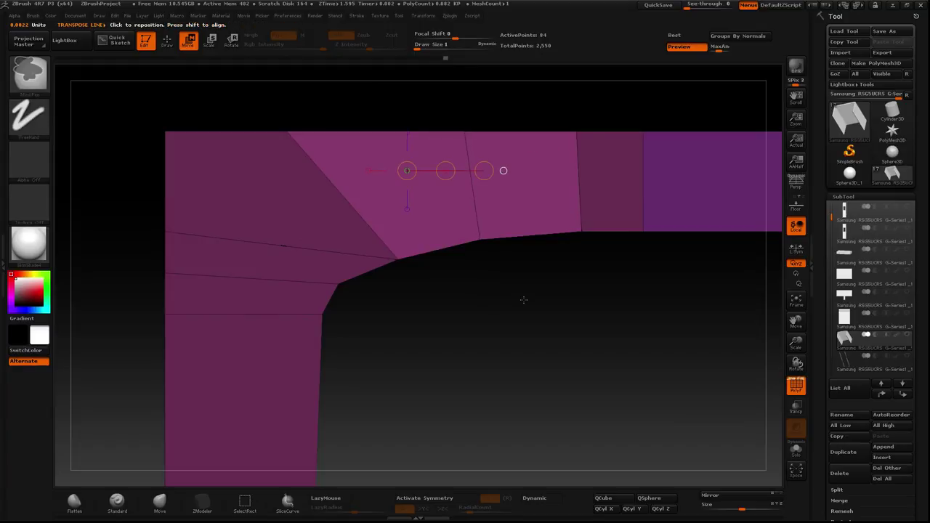
pyautogui.keyDown('ctrl'); pyautogui.click(267, 119); pyautogui.keyUp('ctrl')
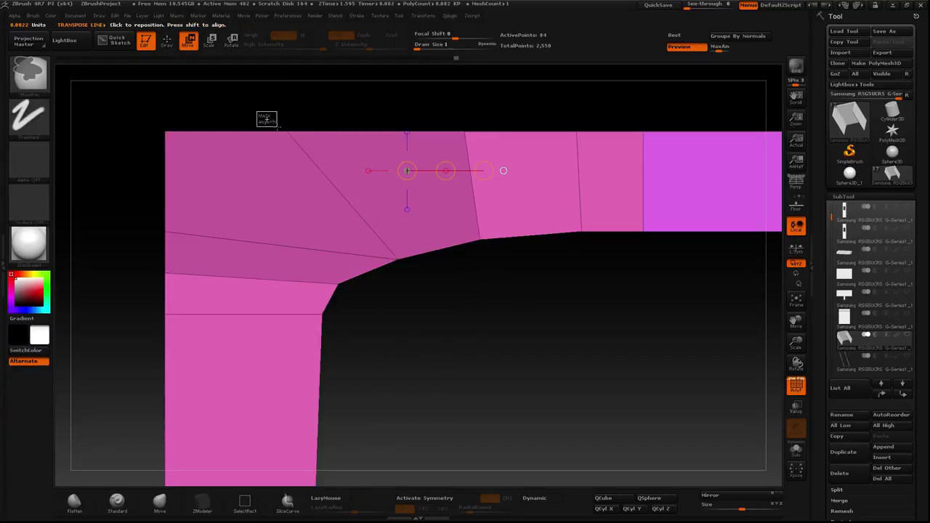
pyautogui.keyDown('ctrl'); pyautogui.click(266, 120); pyautogui.keyUp('ctrl')
pyautogui.moveTo(261, 221)
pyautogui.mouseDown()
pyautogui.moveTo(357, 220)
pyautogui.moveTo(345, 213)
pyautogui.mouseUp()
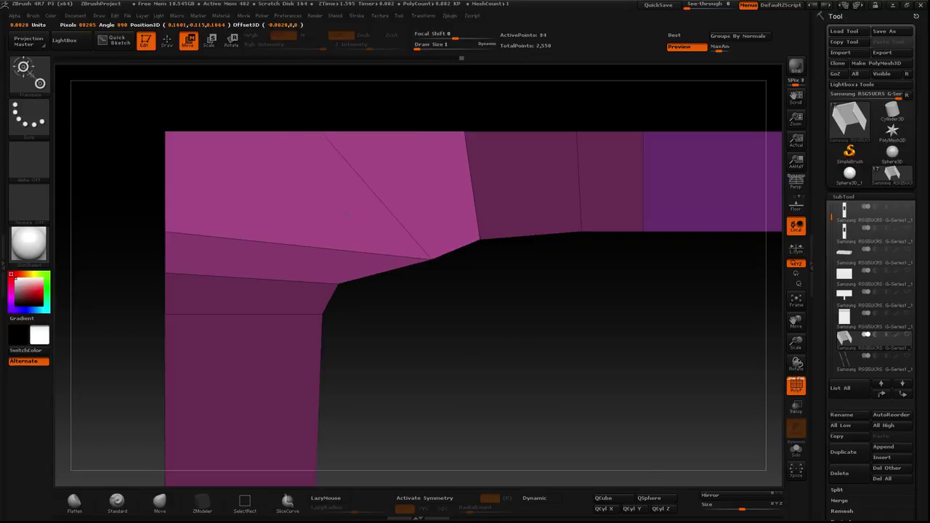
pyautogui.hotkey('ctrl', 'z')
# Step: Align a move axis along the diagonal edge, reposition the lower-left leg strip, and free the upper band
pyautogui.keyDown('ctrl'); pyautogui.moveTo(404, 243); pyautogui.dragTo(459, 321); pyautogui.keyUp('ctrl')
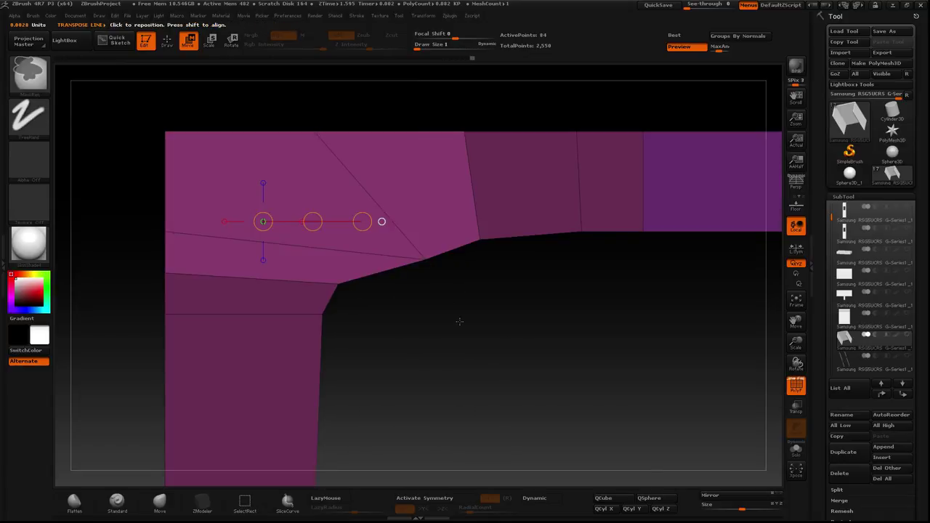
pyautogui.moveTo(407, 276); pyautogui.dragTo(332, 276)
pyautogui.moveTo(425, 259); pyautogui.dragTo(301, 117)
pyautogui.click(362, 189)
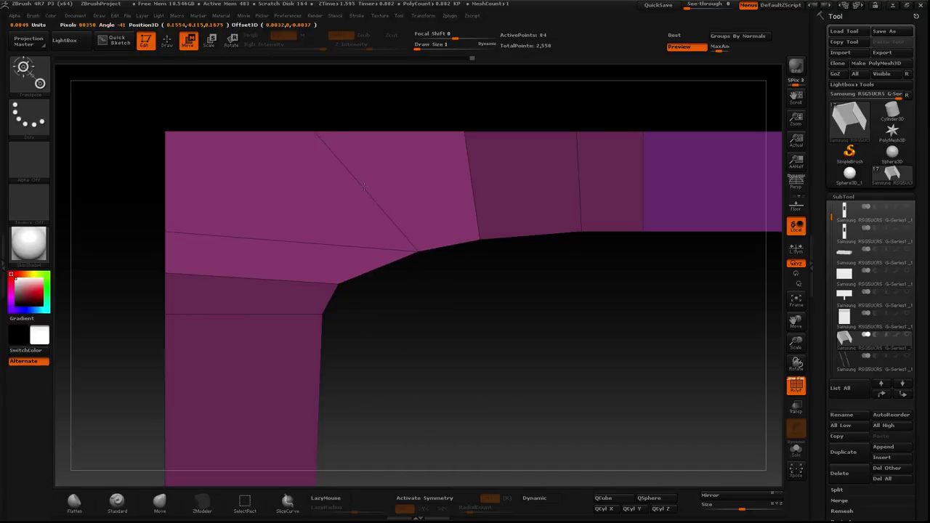
pyautogui.keyDown('ctrl'); pyautogui.moveTo(332, 266); pyautogui.dragTo(395, 353); pyautogui.keyUp('ctrl')
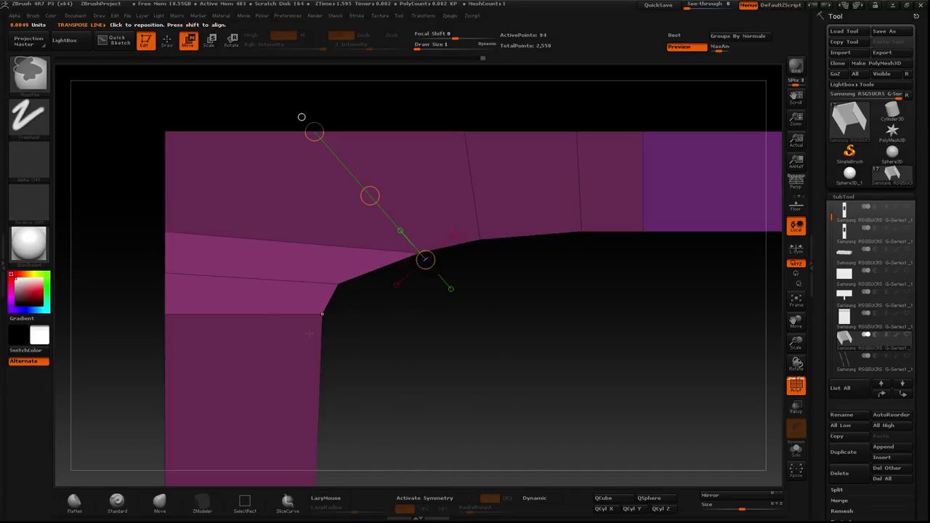
pyautogui.moveTo(224, 308)
pyautogui.mouseDown()
pyautogui.moveTo(315, 308)
pyautogui.moveTo(276, 308)
pyautogui.mouseUp()
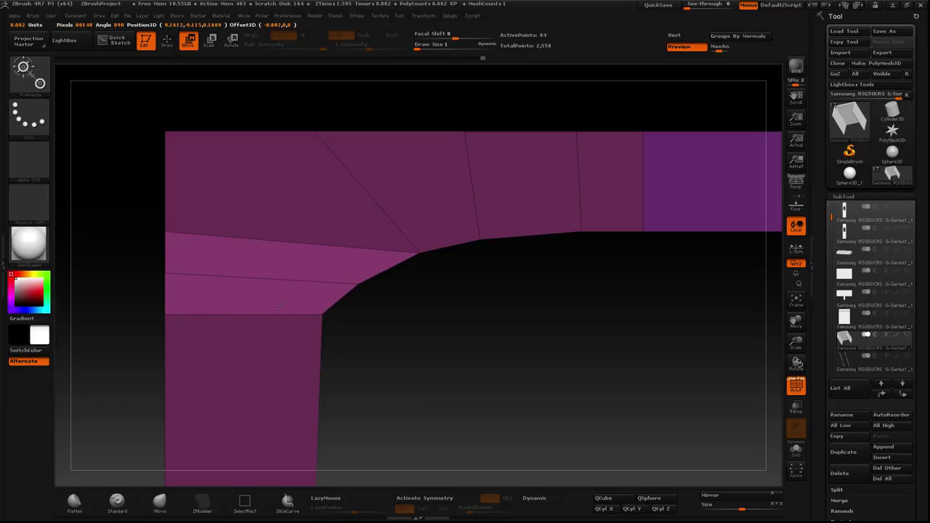
pyautogui.moveTo(280, 307); pyautogui.dragTo(306, 362)
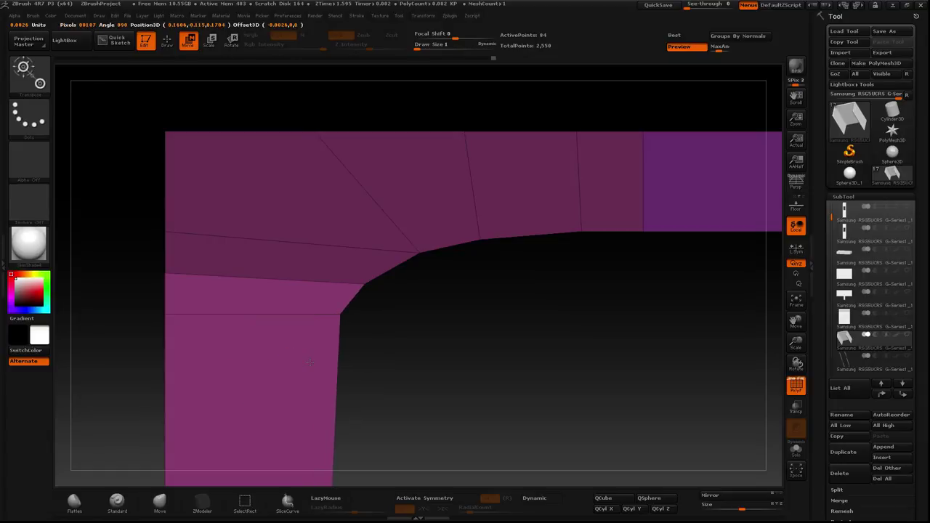
pyautogui.moveTo(423, 298)
pyautogui.keyDown('ctrl'); pyautogui.mouseDown()
pyautogui.moveTo(384, 307)
pyautogui.moveTo(399, 266)
pyautogui.moveTo(420, 253)
pyautogui.moveTo(399, 265)
pyautogui.mouseUp(); pyautogui.keyUp('ctrl')
pyautogui.keyDown('ctrl'); pyautogui.click(384, 307); pyautogui.keyUp('ctrl')
pyautogui.keyDown('ctrl'); pyautogui.click(368, 291); pyautogui.keyUp('ctrl')
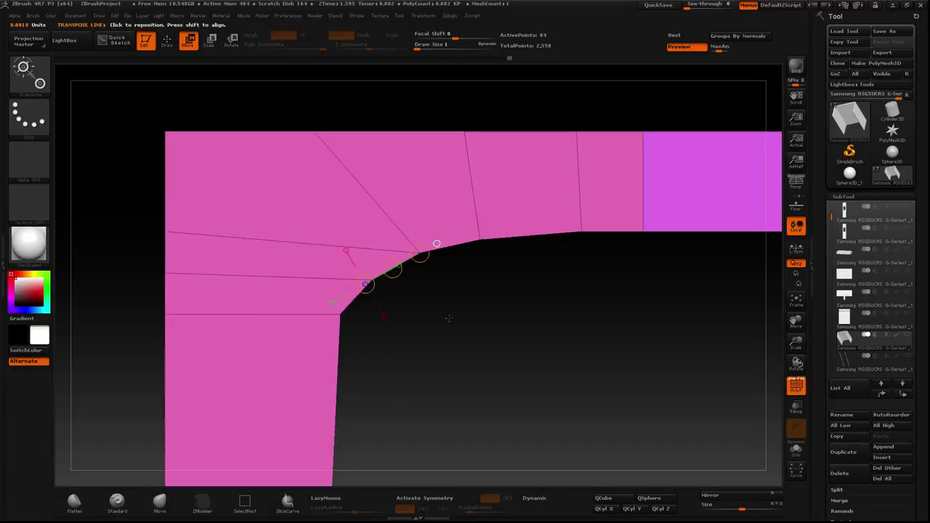
# Step: Orbit around the rounded inner corner with shading and wireframe toggled, then zoom in
pyautogui.press('b')
pyautogui.press('z')
pyautogui.press('m')
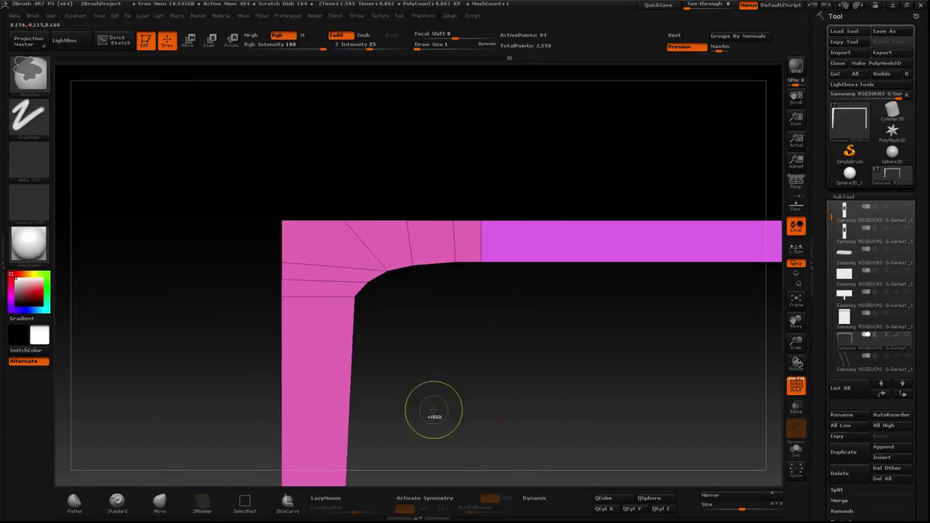
pyautogui.moveTo(436, 415); pyautogui.dragTo(708, 406)
pyautogui.click(794, 391)
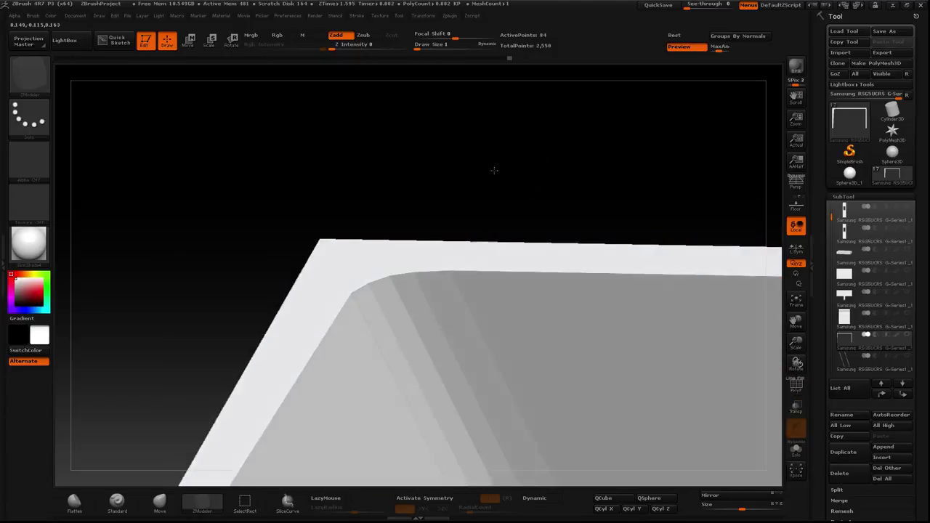
pyautogui.moveTo(494, 170)
pyautogui.mouseDown()
pyautogui.moveTo(475, 175)
pyautogui.moveTo(513, 231)
pyautogui.moveTo(489, 196)
pyautogui.moveTo(697, 359)
pyautogui.mouseUp()
pyautogui.click(795, 387)
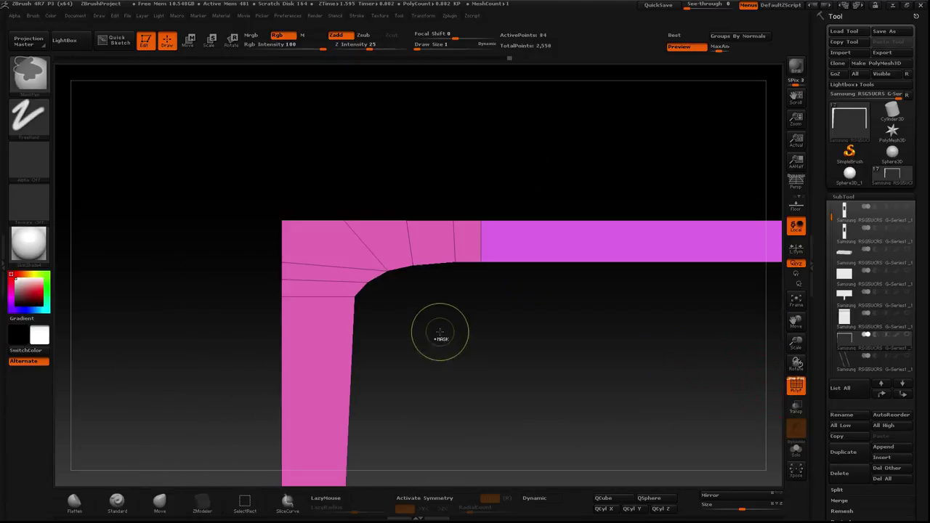
pyautogui.keyDown('alt'); pyautogui.moveTo(436, 332); pyautogui.dragTo(629, 332); pyautogui.keyUp('alt')
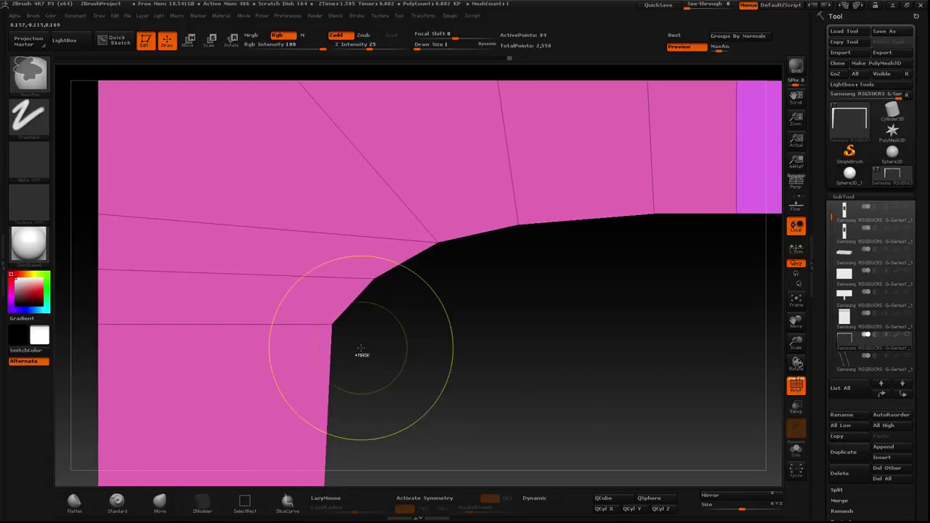
# Step: Insert a ZModeler single edge loop across the left leg below the corner, then mask and free that band
pyautogui.press('b')
pyautogui.press('z')
pyautogui.press('m')
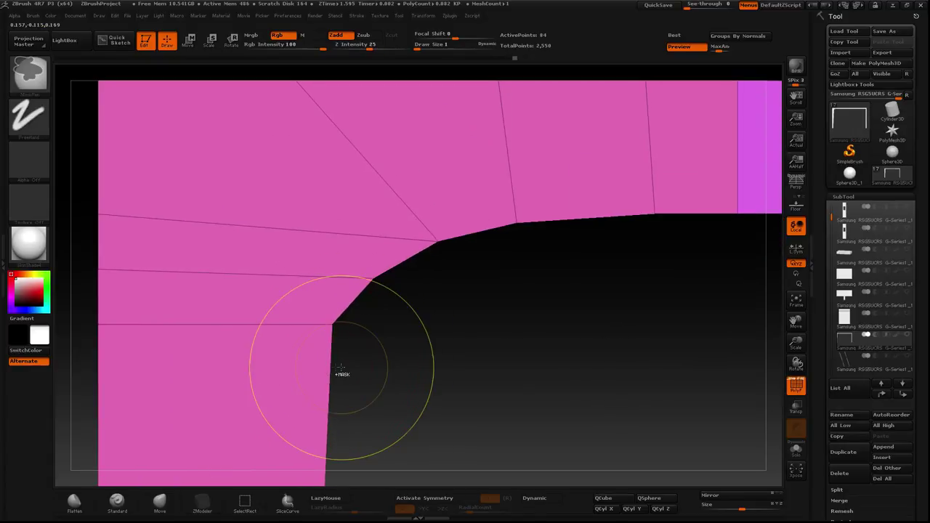
pyautogui.press('space')
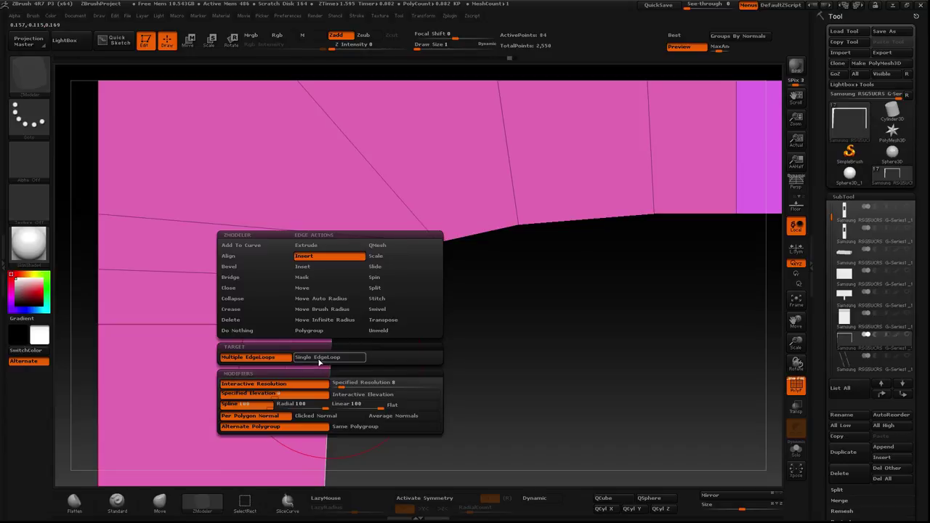
pyautogui.click(318, 357)
pyautogui.press('ctrl')
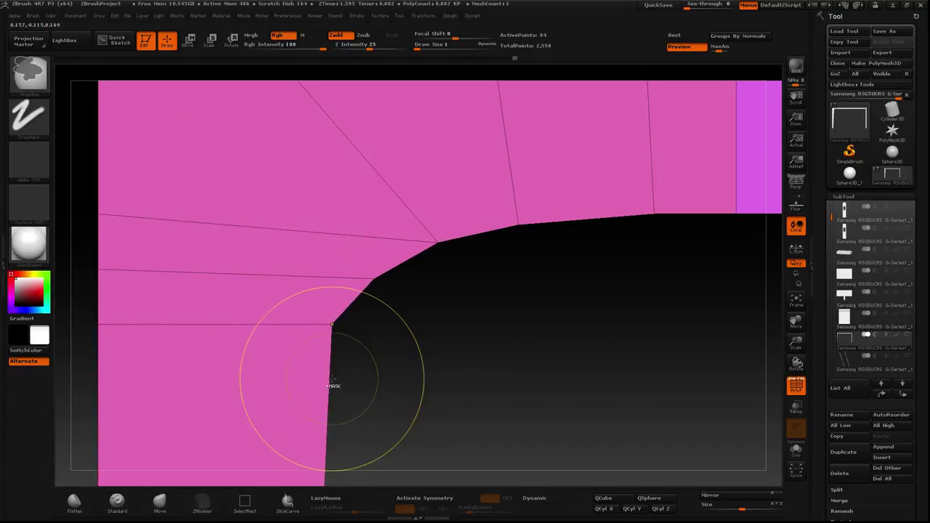
pyautogui.click(332, 384)
pyautogui.keyDown('ctrl'); pyautogui.click(326, 330); pyautogui.keyUp('ctrl')
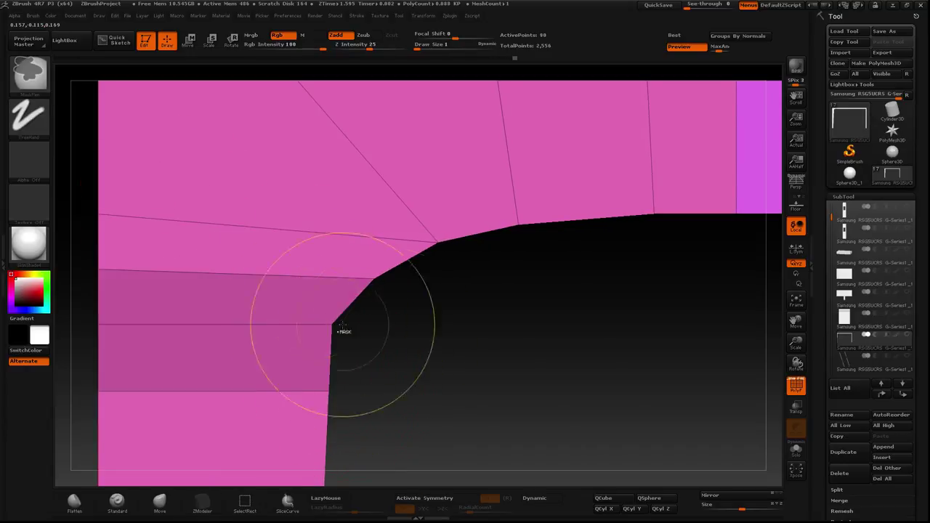
pyautogui.keyDown('ctrl'); pyautogui.click(347, 329); pyautogui.keyUp('ctrl')
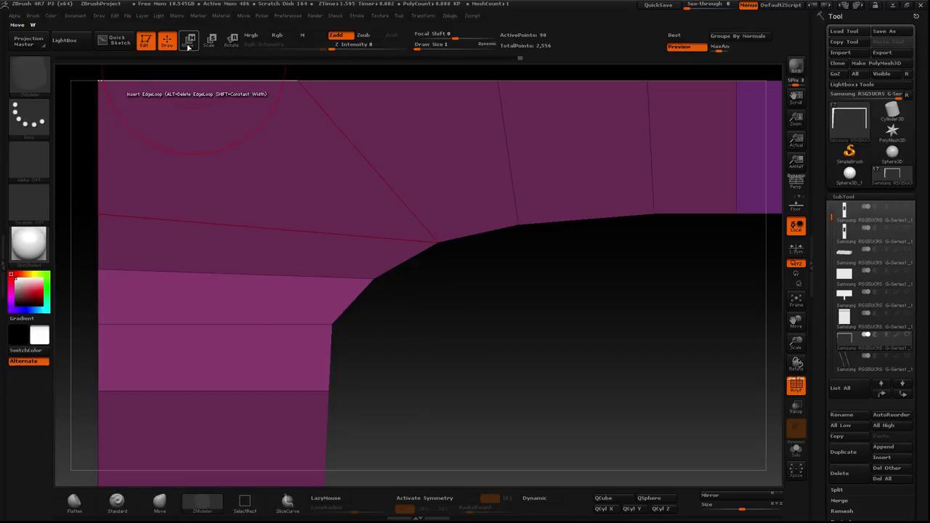
pyautogui.click(188, 42)
# Step: Mask all but the corner's first edge loop and pull it outward into a rounder curve
pyautogui.keyDown('ctrl'); pyautogui.click(473, 320); pyautogui.keyUp('ctrl')
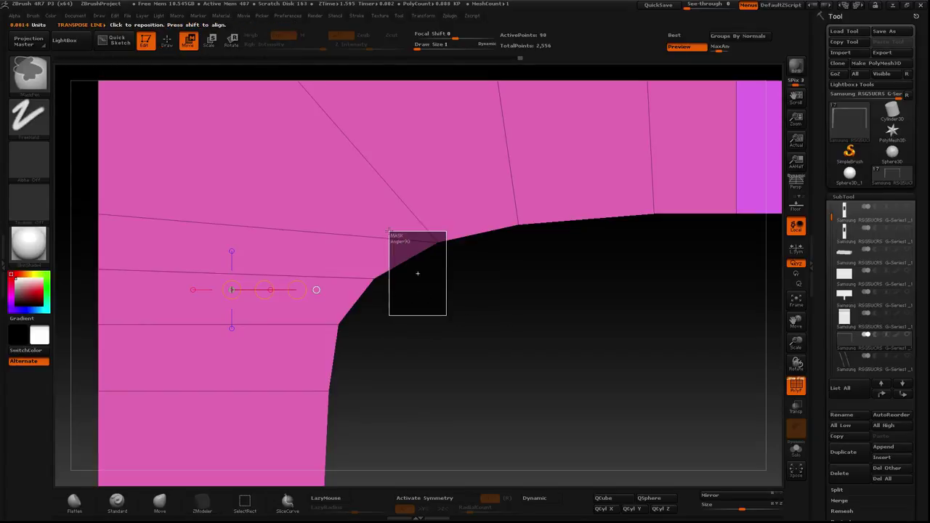
pyautogui.keyDown('ctrl'); pyautogui.moveTo(389, 231); pyautogui.dragTo(358, 205); pyautogui.keyUp('ctrl')
pyautogui.moveTo(279, 198); pyautogui.dragTo(375, 159)
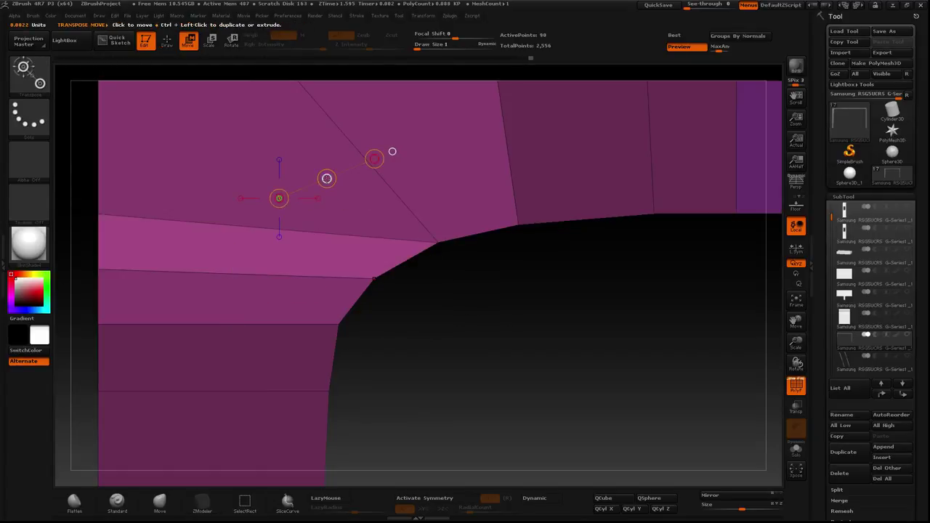
pyautogui.moveTo(326, 178)
pyautogui.mouseDown()
pyautogui.moveTo(504, 305)
pyautogui.moveTo(439, 211)
pyautogui.mouseUp()
pyautogui.hotkey('ctrl', 'z')
# Step: Isolate the next corner loop with masks, draw a Move line over the freed strip, then clear the mask
pyautogui.moveTo(568, 321)
pyautogui.keyDown('ctrl'); pyautogui.mouseDown()
pyautogui.moveTo(439, 202)
pyautogui.moveTo(487, 212)
pyautogui.moveTo(477, 209)
pyautogui.mouseUp(); pyautogui.keyUp('ctrl')
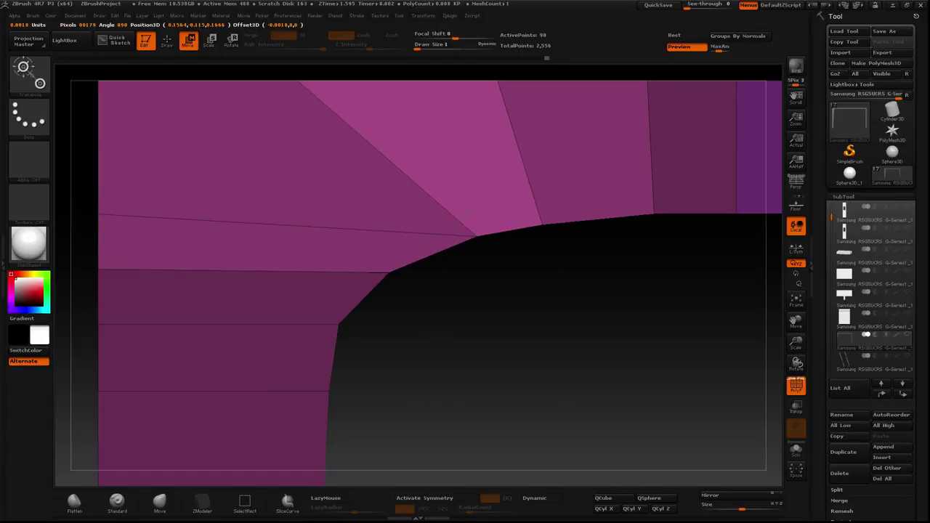
pyautogui.keyDown('ctrl'); pyautogui.moveTo(494, 331); pyautogui.dragTo(503, 403); pyautogui.keyUp('ctrl')
pyautogui.keyDown('ctrl'); pyautogui.moveTo(378, 257); pyautogui.dragTo(418, 344); pyautogui.keyUp('ctrl')
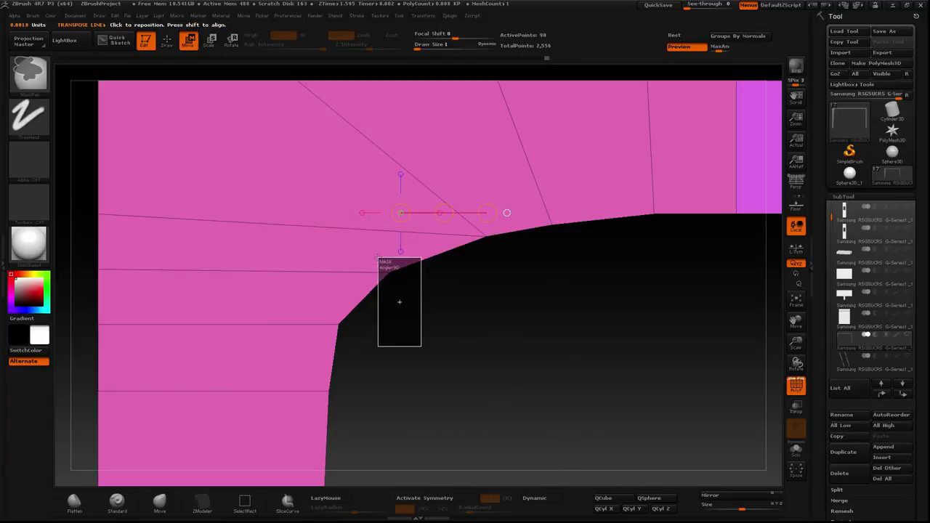
pyautogui.keyDown('ctrl'); pyautogui.click(418, 344); pyautogui.keyUp('ctrl')
pyautogui.moveTo(263, 178)
pyautogui.mouseDown()
pyautogui.moveTo(372, 179)
pyautogui.moveTo(324, 179)
pyautogui.mouseUp()
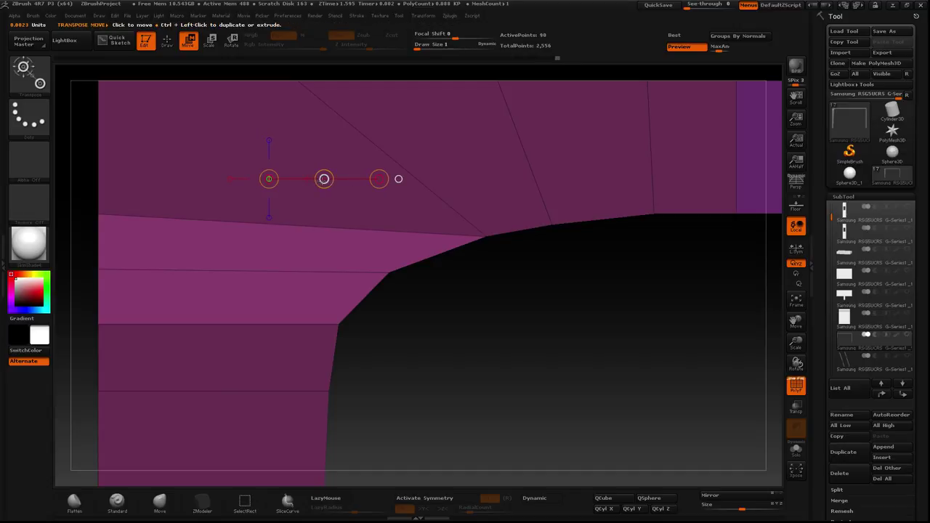
pyautogui.keyDown('ctrl'); pyautogui.moveTo(461, 332); pyautogui.dragTo(426, 394); pyautogui.keyUp('ctrl')
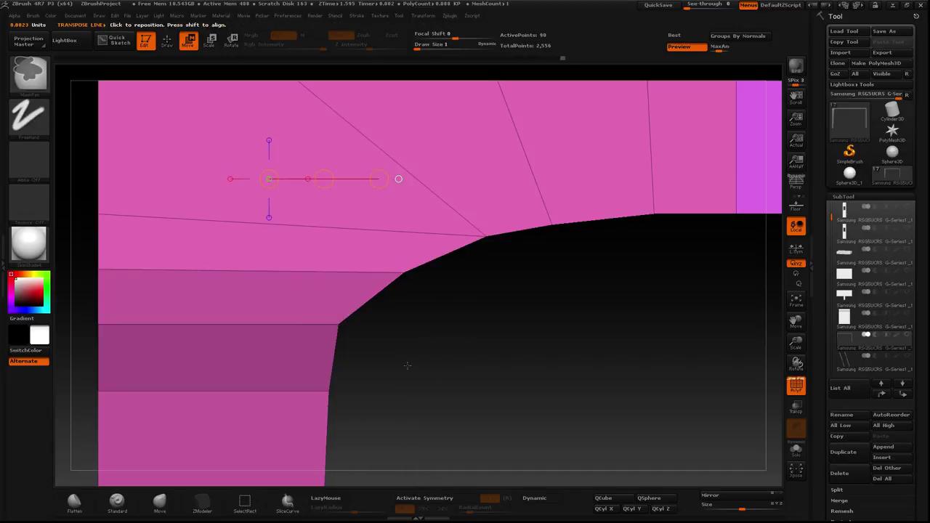
pyautogui.keyDown('ctrl'); pyautogui.moveTo(355, 353); pyautogui.dragTo(379, 371); pyautogui.keyUp('ctrl')
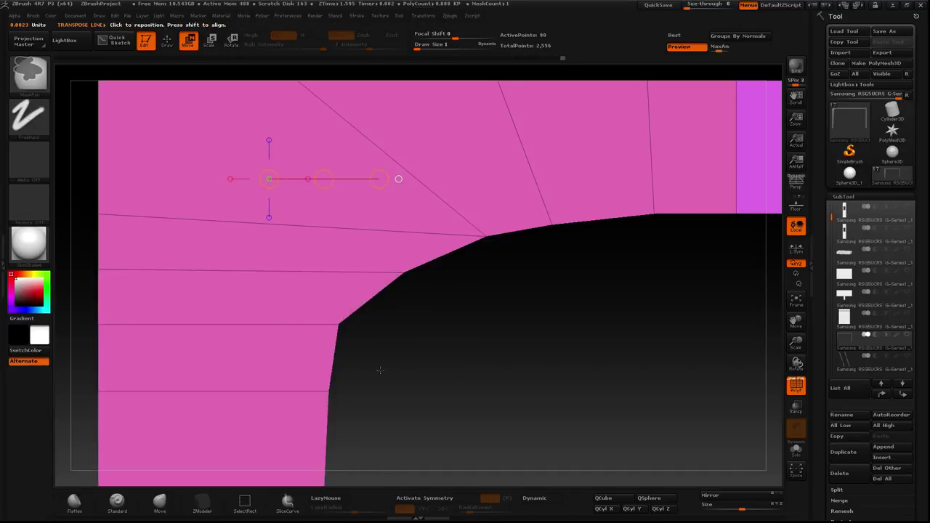
# Step: Nudge the middle strip and shift the upper corner loop along the curve, then clear the mask
pyautogui.keyDown('ctrl'); pyautogui.keyDown('shift'); pyautogui.click(299, 267); pyautogui.keyUp('shift'); pyautogui.keyUp('ctrl')
pyautogui.moveTo(229, 272); pyautogui.dragTo(351, 272)
pyautogui.keyDown('ctrl'); pyautogui.moveTo(530, 305); pyautogui.dragTo(544, 311); pyautogui.keyUp('ctrl')
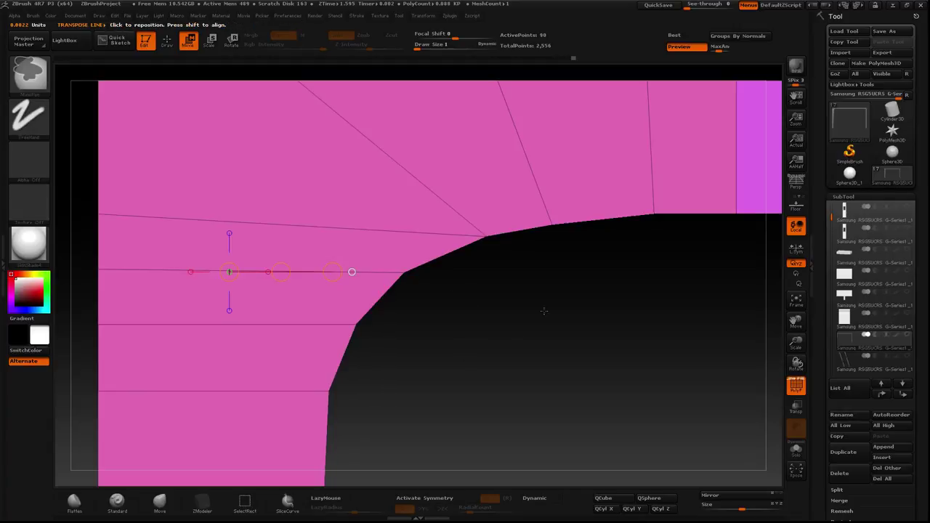
pyautogui.keyDown('ctrl'); pyautogui.moveTo(609, 270); pyautogui.dragTo(535, 189); pyautogui.keyUp('ctrl')
pyautogui.moveTo(388, 147); pyautogui.dragTo(492, 147)
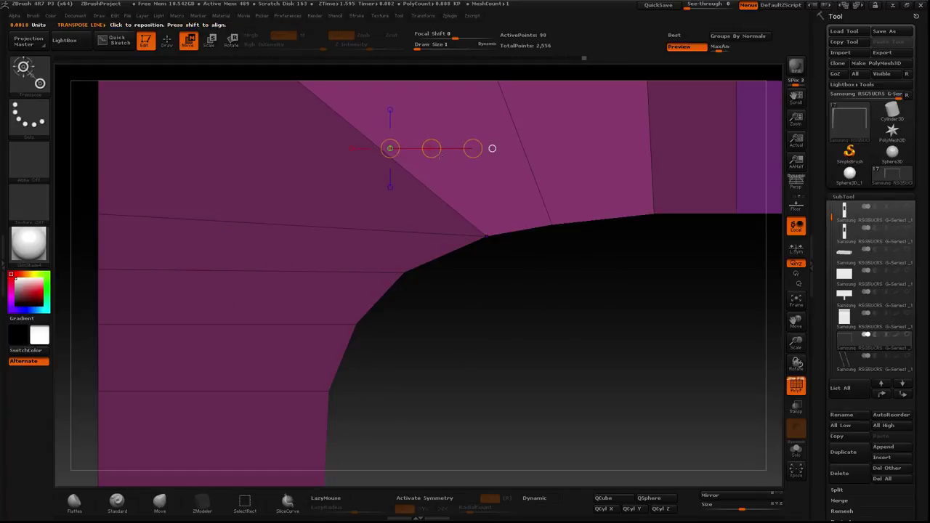
pyautogui.moveTo(389, 148); pyautogui.dragTo(492, 148)
pyautogui.keyDown('ctrl'); pyautogui.click(535, 340); pyautogui.keyUp('ctrl')
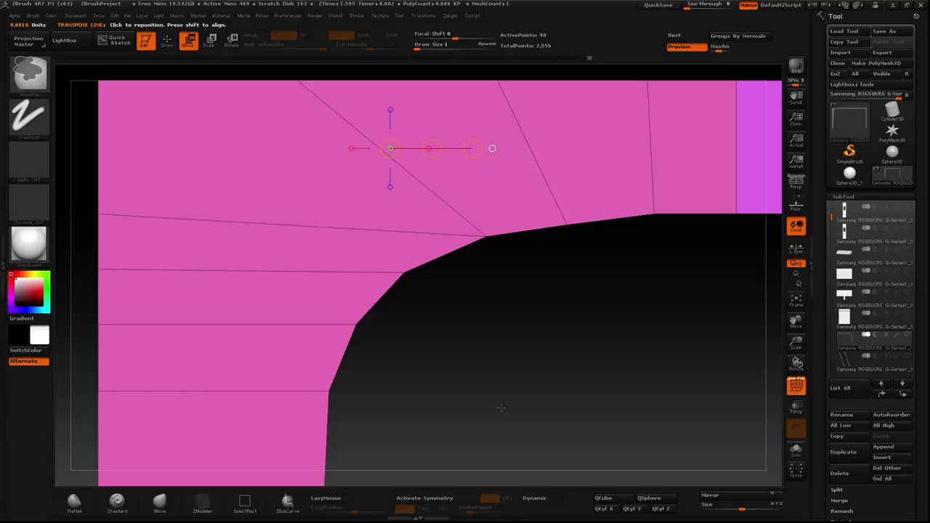
# Step: Free the upper and middle bands and shift their vertices to even out the arc
pyautogui.keyDown('ctrl'); pyautogui.click(517, 271); pyautogui.keyUp('ctrl')
pyautogui.moveTo(451, 149); pyautogui.dragTo(332, 178)
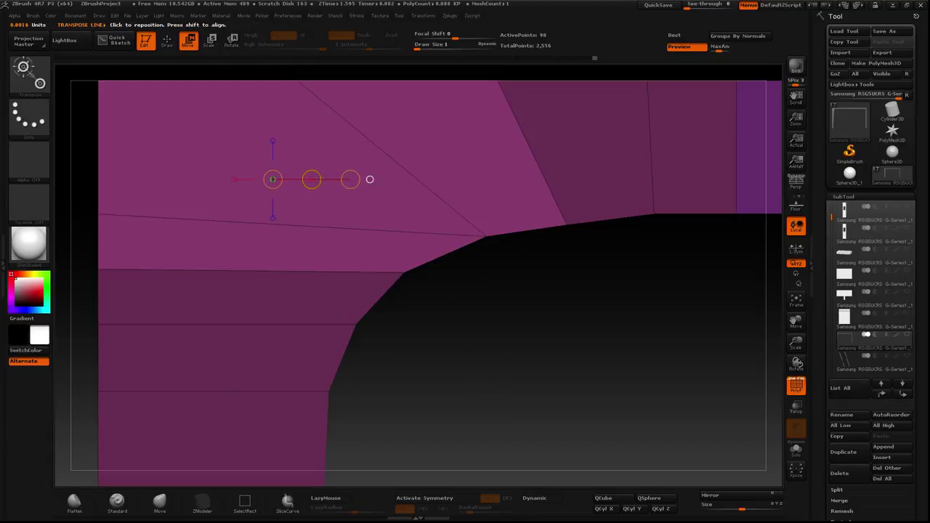
pyautogui.keyDown('ctrl'); pyautogui.click(332, 173); pyautogui.keyUp('ctrl')
pyautogui.moveTo(272, 179); pyautogui.dragTo(350, 179)
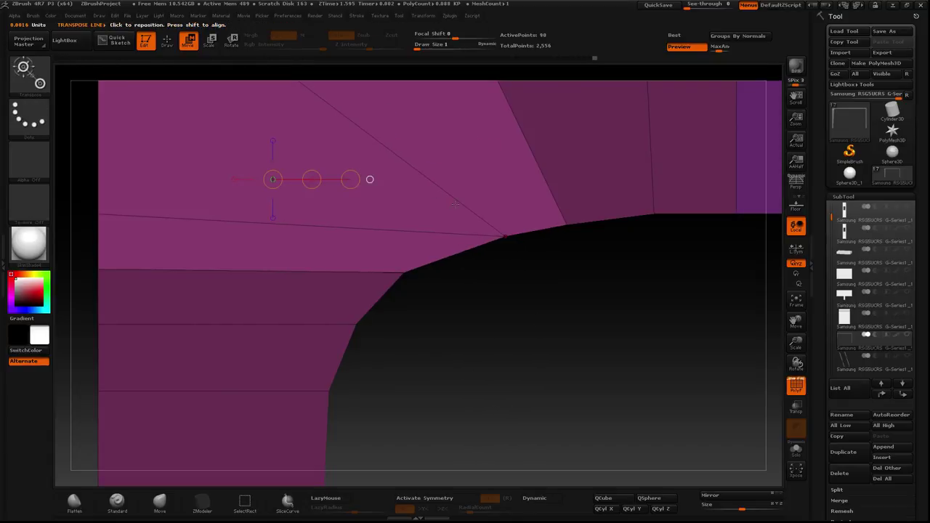
pyautogui.keyDown('ctrl'); pyautogui.click(328, 261); pyautogui.keyUp('ctrl')
pyautogui.moveTo(328, 265); pyautogui.dragTo(369, 249)
pyautogui.moveTo(257, 191); pyautogui.dragTo(318, 214)
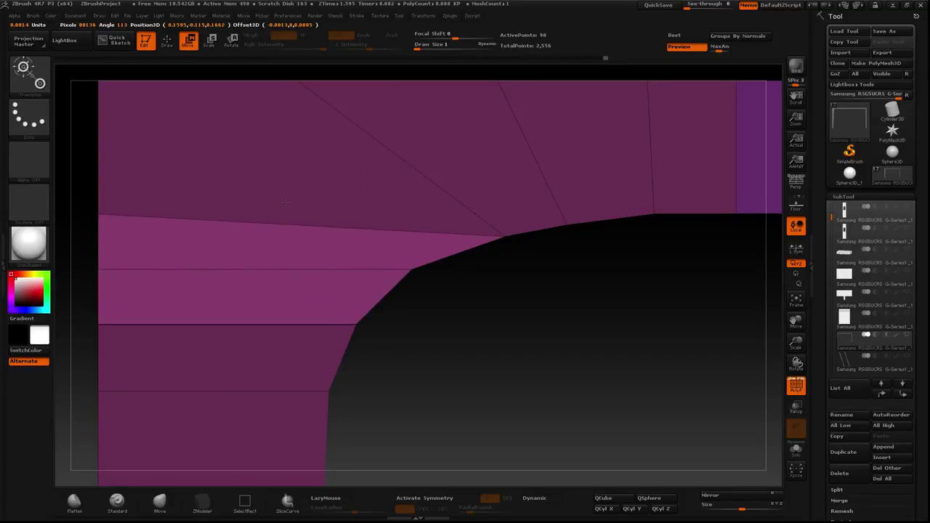
# Step: Mask the lower-left bands, leaving the lower band free with a Move line across it
pyautogui.moveTo(404, 355)
pyautogui.keyDown('ctrl'); pyautogui.mouseDown()
pyautogui.moveTo(410, 359)
pyautogui.moveTo(337, 305)
pyautogui.mouseUp(); pyautogui.keyUp('ctrl')
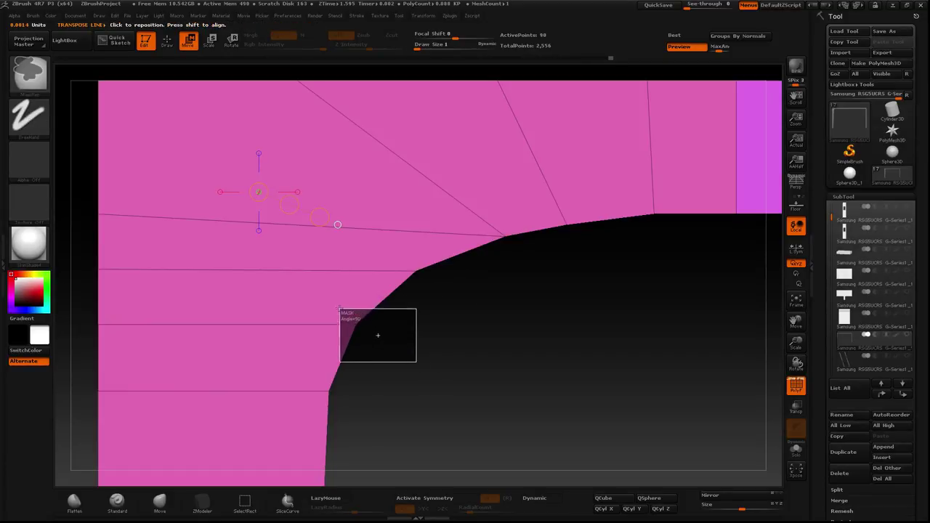
pyautogui.keyDown('ctrl'); pyautogui.click(456, 348); pyautogui.keyUp('ctrl')
pyautogui.keyDown('shift'); pyautogui.moveTo(261, 329); pyautogui.dragTo(370, 325); pyautogui.keyUp('shift')
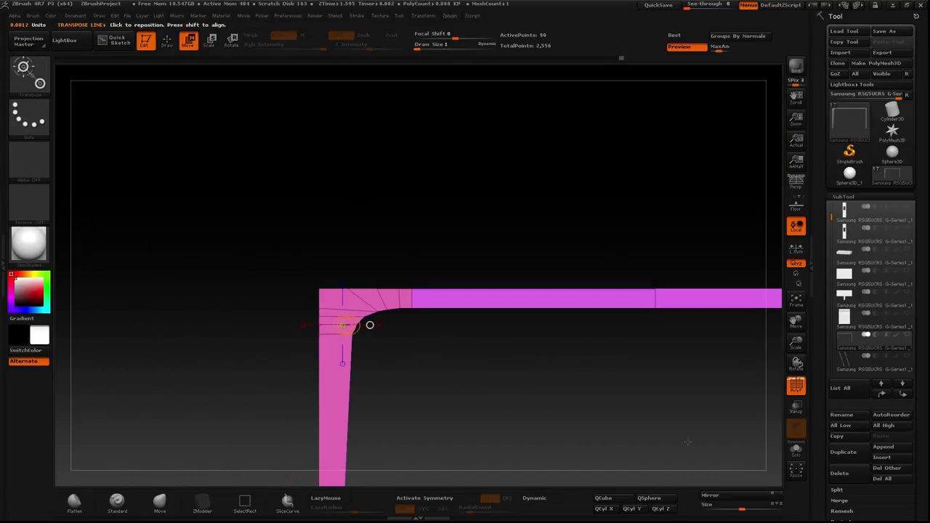
# Step: Turn off PolyF and rotate the view to see the whole grey U-shaped trim frame in 3D
pyautogui.click(793, 391)
pyautogui.moveTo(436, 182)
pyautogui.mouseDown()
pyautogui.moveTo(375, 216)
pyautogui.moveTo(460, 235)
pyautogui.moveTo(482, 257)
pyautogui.moveTo(466, 205)
pyautogui.mouseUp()
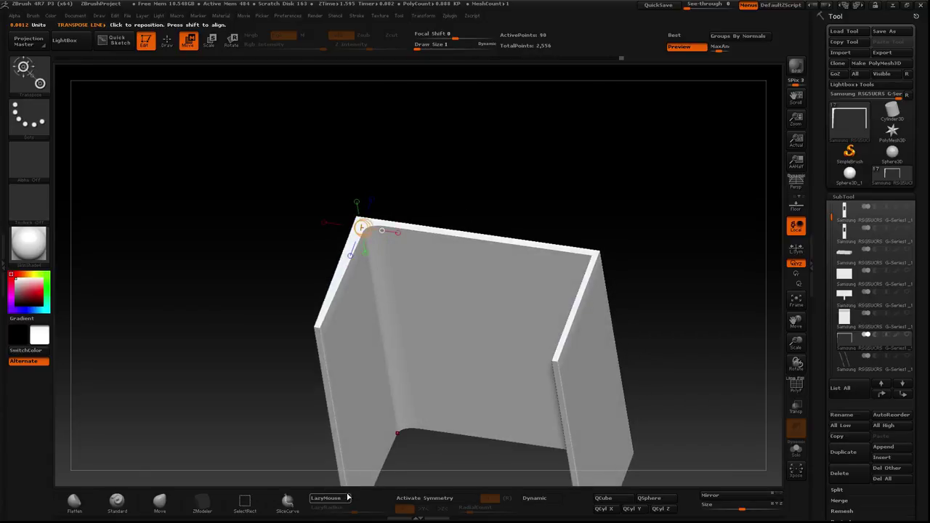
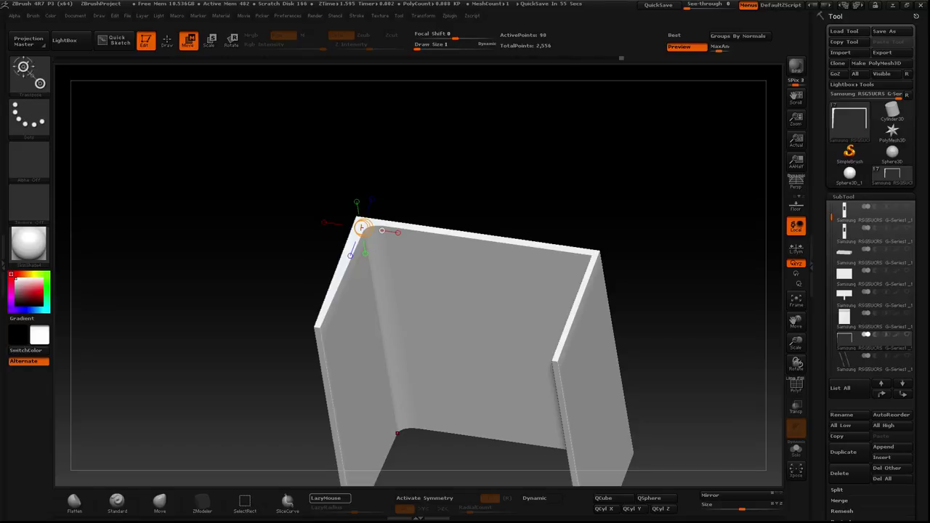
# Step: Show polygroups on the white frame and mask off everything except the middle band of its top arm
pyautogui.moveTo(235, 224)
pyautogui.mouseDown()
pyautogui.moveTo(237, 156)
pyautogui.moveTo(244, 211)
pyautogui.moveTo(269, 257)
pyautogui.moveTo(506, 276)
pyautogui.moveTo(535, 294)
pyautogui.moveTo(555, 377)
pyautogui.mouseUp()
pyautogui.hotkey('shift', 'f')
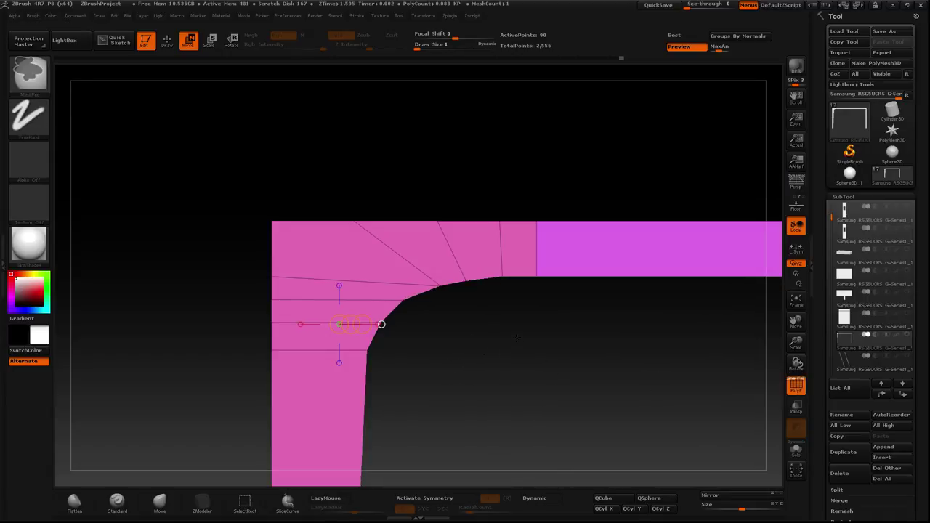
pyautogui.keyDown('ctrl'); pyautogui.moveTo(520, 328); pyautogui.dragTo(556, 191); pyautogui.keyUp('ctrl')
pyautogui.keyDown('ctrl'); pyautogui.click(591, 327); pyautogui.keyUp('ctrl')
pyautogui.moveTo(426, 249); pyautogui.dragTo(543, 248)
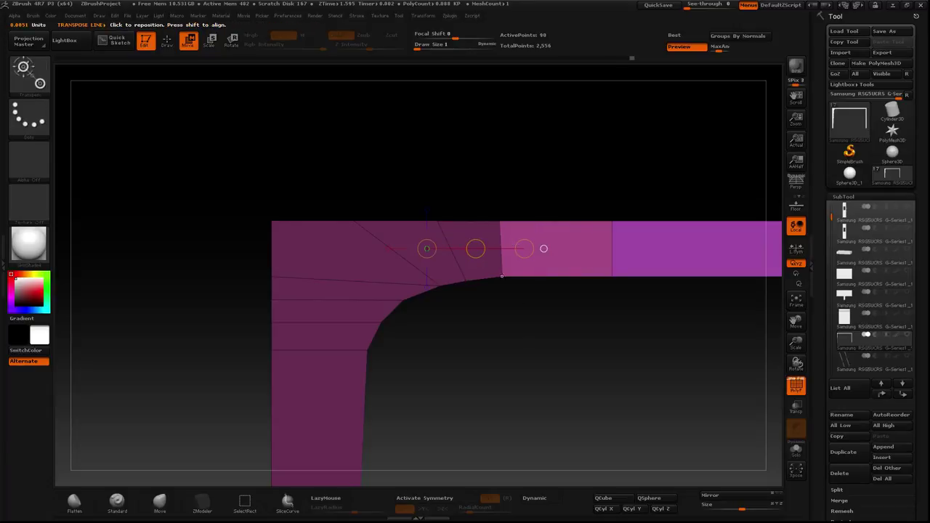
pyautogui.keyDown('ctrl'); pyautogui.click(530, 356); pyautogui.keyUp('ctrl')
pyautogui.keyDown('ctrl'); pyautogui.moveTo(530, 356); pyautogui.dragTo(437, 170); pyautogui.keyUp('ctrl')
pyautogui.keyDown('ctrl'); pyautogui.click(481, 160); pyautogui.keyUp('ctrl')
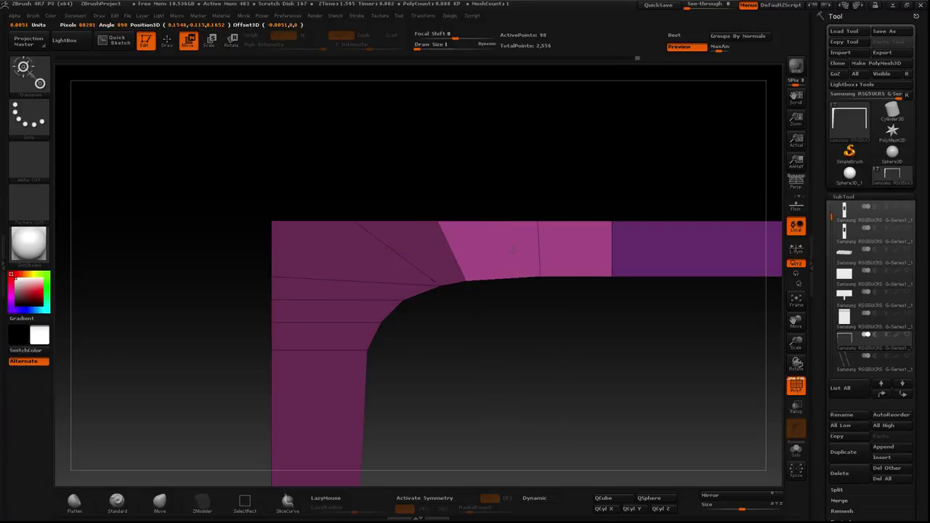
pyautogui.keyDown('ctrl'); pyautogui.moveTo(501, 407); pyautogui.dragTo(432, 179); pyautogui.keyUp('ctrl')
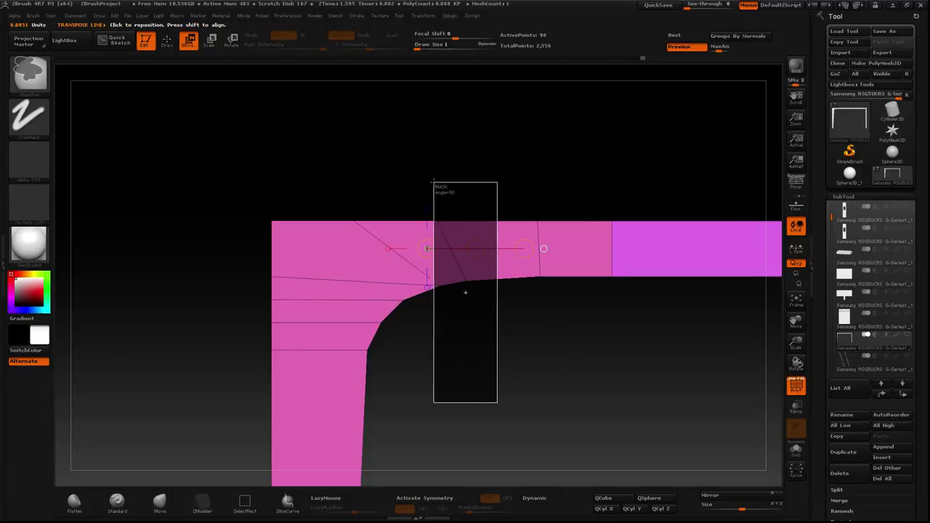
pyautogui.keyDown('ctrl'); pyautogui.moveTo(404, 148); pyautogui.dragTo(454, 232); pyautogui.keyUp('ctrl')
pyautogui.keyDown('ctrl'); pyautogui.click(473, 170); pyautogui.keyUp('ctrl')
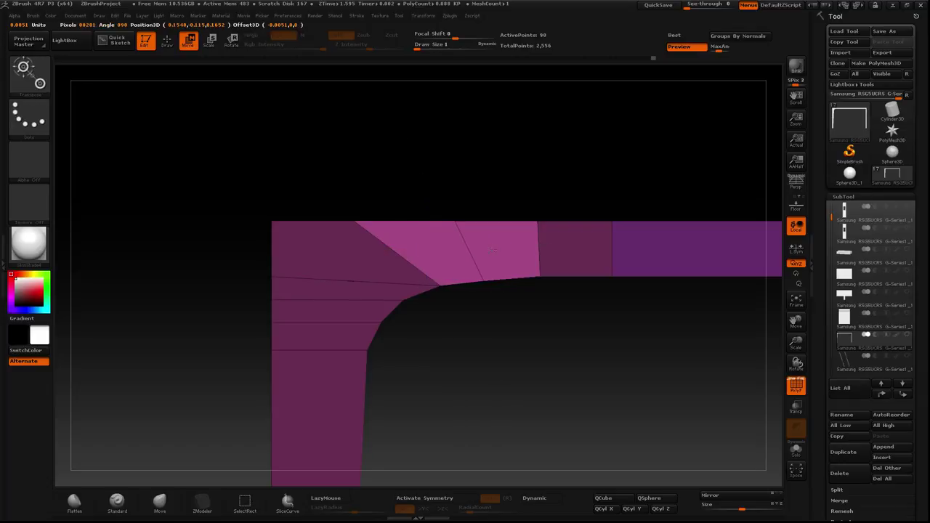
# Step: With a Move transpose line, slide the free upper-left corner edge strip slightly left
pyautogui.press('y')
pyautogui.keyDown('ctrl'); pyautogui.moveTo(470, 364); pyautogui.dragTo(463, 415); pyautogui.keyUp('ctrl')
pyautogui.keyDown('ctrl'); pyautogui.moveTo(440, 313); pyautogui.dragTo(440, 314); pyautogui.keyUp('ctrl')
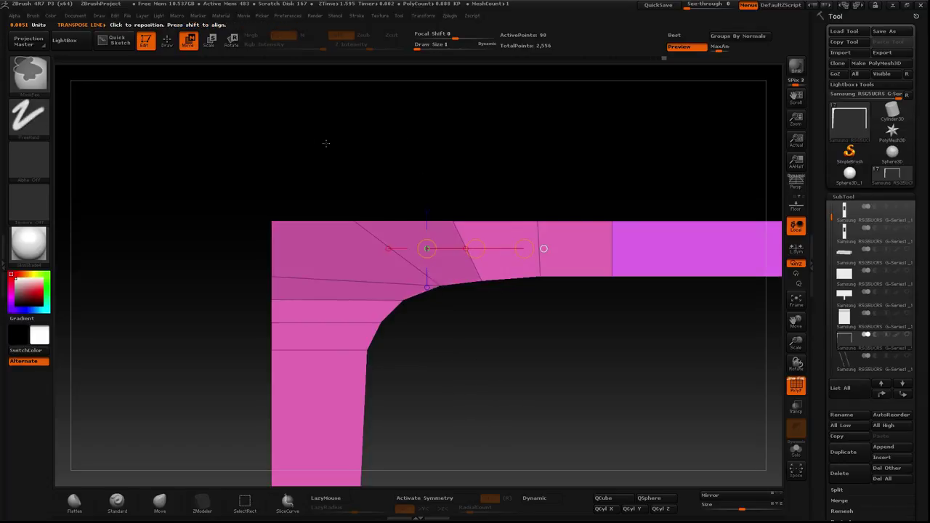
pyautogui.keyDown('ctrl'); pyautogui.click(312, 161); pyautogui.keyUp('ctrl')
pyautogui.keyDown('ctrl'); pyautogui.click(336, 165); pyautogui.keyUp('ctrl')
pyautogui.moveTo(307, 162)
pyautogui.keyDown('ctrl'); pyautogui.mouseDown()
pyautogui.moveTo(481, 287)
pyautogui.moveTo(471, 344)
pyautogui.moveTo(390, 258)
pyautogui.moveTo(474, 251)
pyautogui.mouseUp(); pyautogui.keyUp('ctrl')
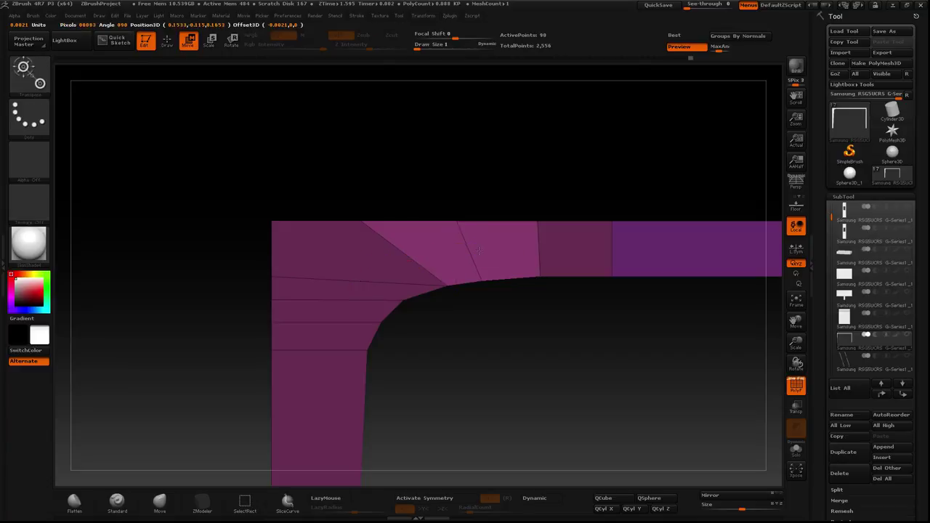
pyautogui.keyDown('ctrl'); pyautogui.click(331, 190); pyautogui.keyUp('ctrl')
pyautogui.keyDown('ctrl'); pyautogui.moveTo(331, 190); pyautogui.dragTo(479, 286); pyautogui.keyUp('ctrl')
pyautogui.keyDown('ctrl'); pyautogui.click(396, 163); pyautogui.keyUp('ctrl')
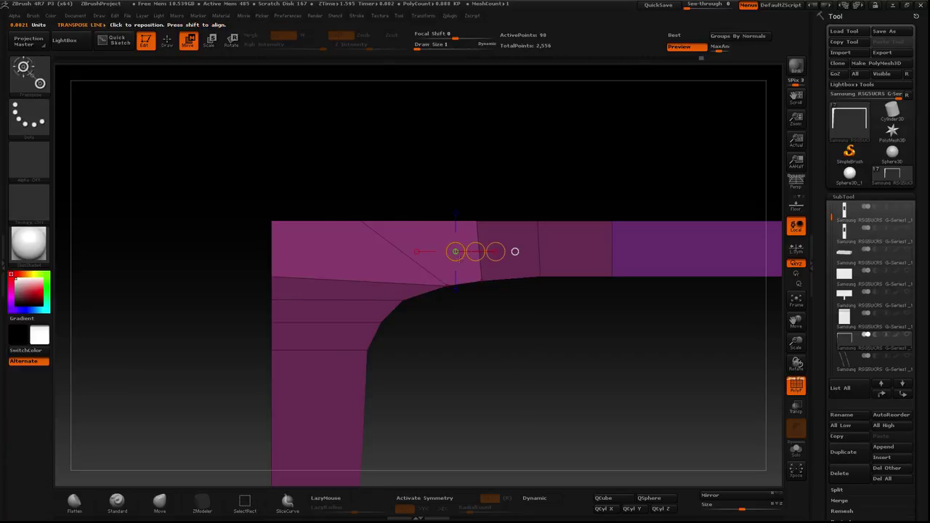
pyautogui.moveTo(474, 251); pyautogui.dragTo(497, 251)
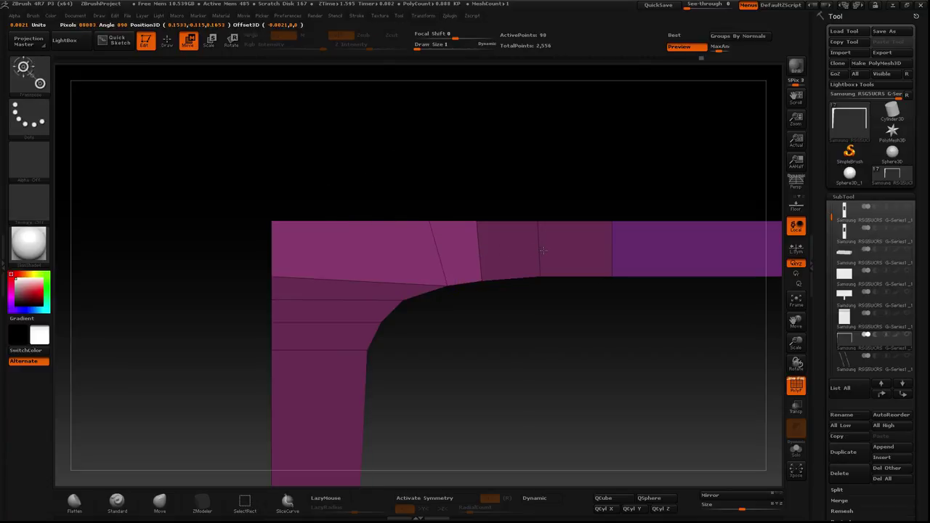
# Step: Isolate the upper-left strip with a mask and reposition it along the curve
pyautogui.keyDown('ctrl'); pyautogui.moveTo(414, 327); pyautogui.dragTo(421, 332); pyautogui.keyUp('ctrl')
pyautogui.keyDown('ctrl'); pyautogui.click(404, 308); pyautogui.keyUp('ctrl')
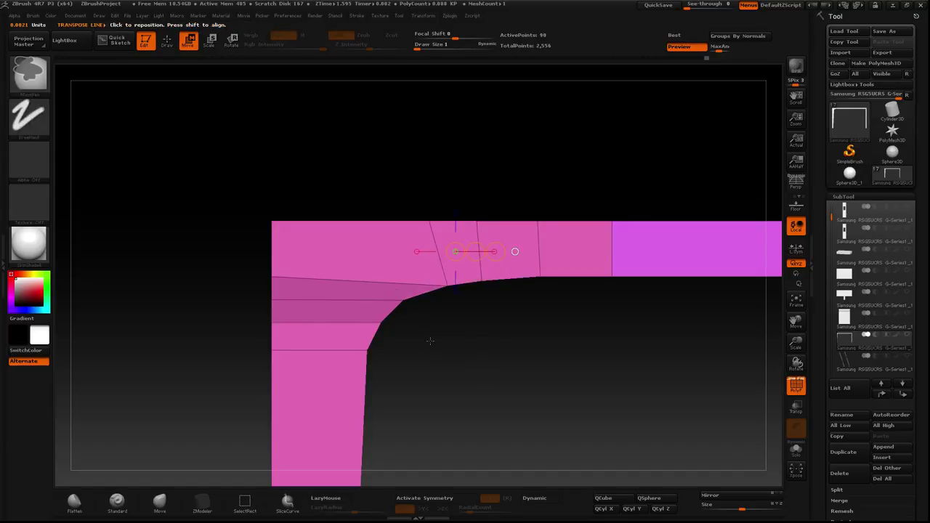
pyautogui.keyDown('ctrl'); pyautogui.click(430, 341); pyautogui.keyUp('ctrl')
pyautogui.moveTo(326, 301); pyautogui.dragTo(384, 301)
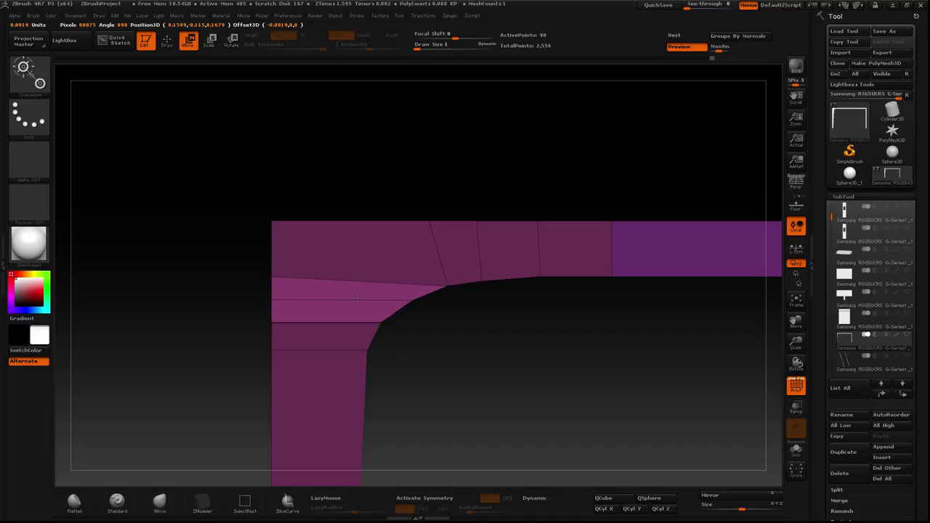
pyautogui.keyDown('ctrl'); pyautogui.moveTo(495, 331); pyautogui.dragTo(469, 319); pyautogui.keyUp('ctrl')
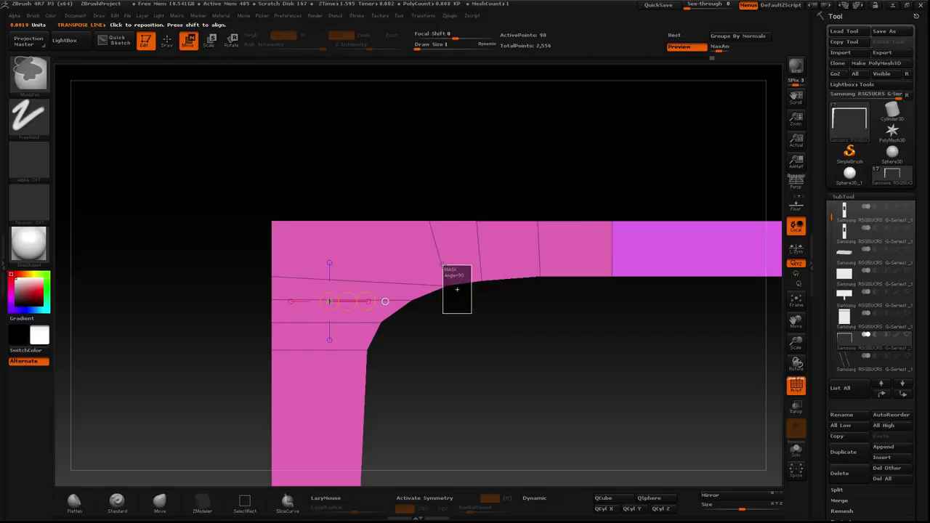
pyautogui.keyDown('ctrl'); pyautogui.click(441, 265); pyautogui.keyUp('ctrl')
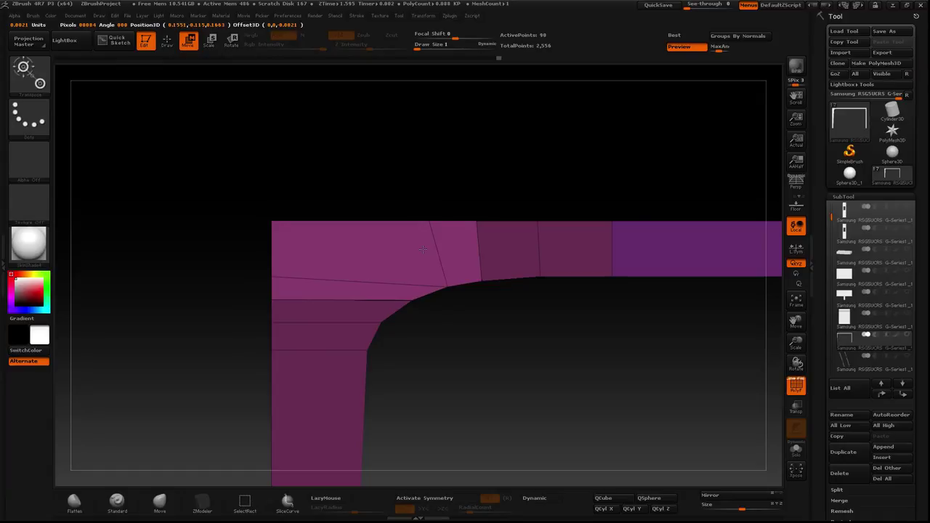
# Step: Slide the lower-left strip along the side arm, even out the inner corner, and hide polygroups
pyautogui.moveTo(422, 269); pyautogui.dragTo(422, 208)
pyautogui.keyDown('ctrl'); pyautogui.moveTo(436, 342); pyautogui.dragTo(411, 340); pyautogui.keyUp('ctrl')
pyautogui.keyDown('ctrl'); pyautogui.click(386, 332); pyautogui.keyUp('ctrl')
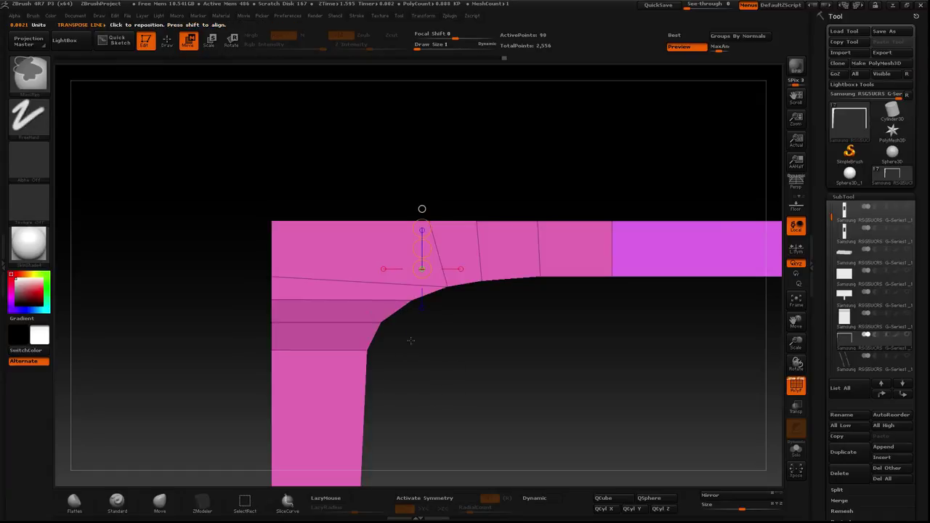
pyautogui.keyDown('ctrl'); pyautogui.click(410, 340); pyautogui.keyUp('ctrl')
pyautogui.moveTo(301, 317); pyautogui.dragTo(359, 318)
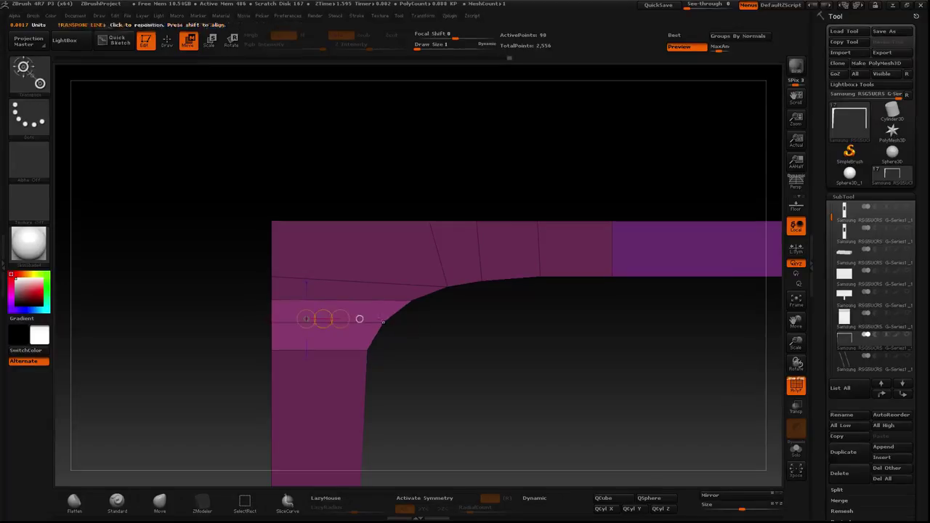
pyautogui.keyDown('ctrl'); pyautogui.moveTo(440, 323); pyautogui.dragTo(448, 321); pyautogui.keyUp('ctrl')
pyautogui.keyDown('ctrl'); pyautogui.click(465, 321); pyautogui.keyUp('ctrl')
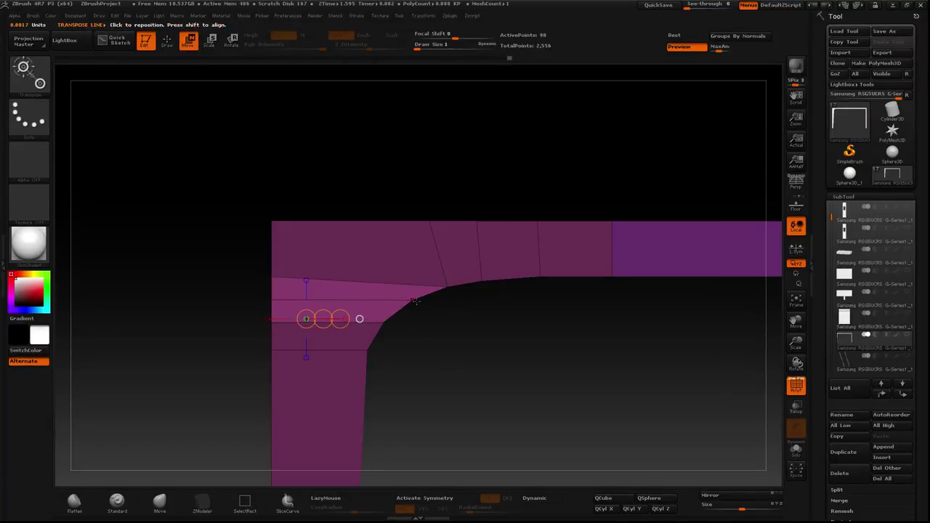
pyautogui.moveTo(443, 277)
pyautogui.mouseDown()
pyautogui.moveTo(383, 323)
pyautogui.moveTo(394, 310)
pyautogui.mouseUp()
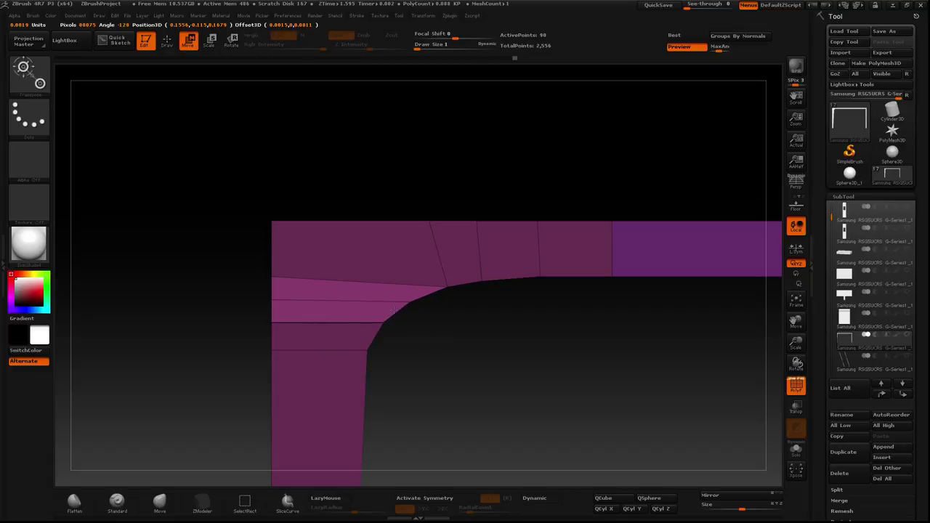
pyautogui.moveTo(582, 399)
pyautogui.keyDown('ctrl'); pyautogui.mouseDown()
pyautogui.moveTo(595, 407)
pyautogui.moveTo(328, 414)
pyautogui.mouseUp(); pyautogui.keyUp('ctrl')
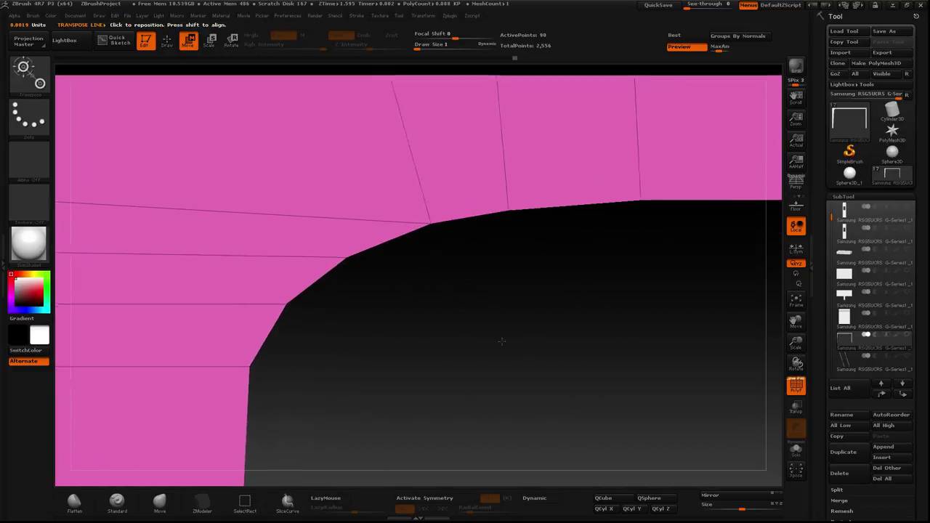
pyautogui.click(797, 389)
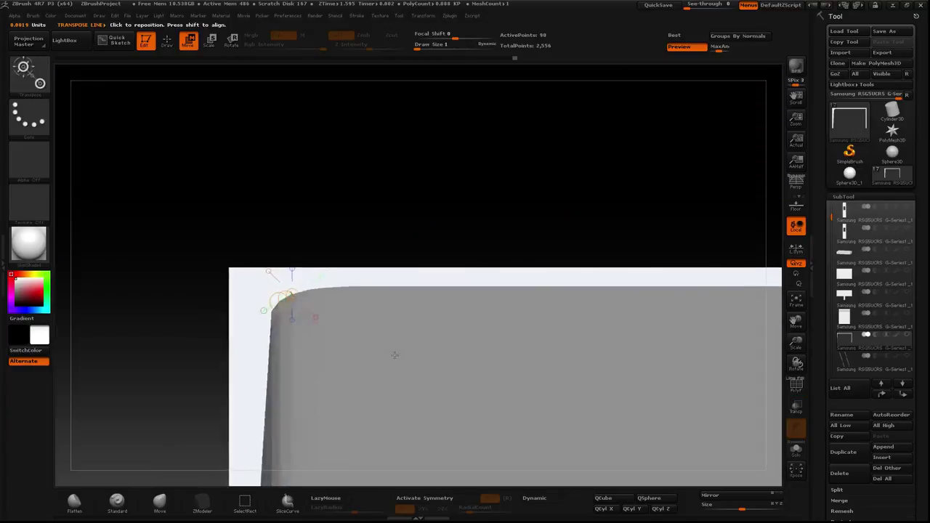
# Step: Zoom out to the whole frame piece and slide it left with a horizontal Move line
pyautogui.moveTo(326, 182)
pyautogui.mouseDown()
pyautogui.moveTo(245, 132)
pyautogui.moveTo(263, 176)
pyautogui.moveTo(278, 155)
pyautogui.moveTo(270, 155)
pyautogui.moveTo(261, 193)
pyautogui.moveTo(236, 210)
pyautogui.moveTo(246, 309)
pyautogui.moveTo(211, 276)
pyautogui.moveTo(275, 267)
pyautogui.mouseUp()
pyautogui.moveTo(691, 337)
pyautogui.keyDown('alt'); pyautogui.mouseDown()
pyautogui.moveTo(604, 326)
pyautogui.moveTo(682, 471)
pyautogui.mouseUp(); pyautogui.keyUp('alt')
pyautogui.click(705, 497)
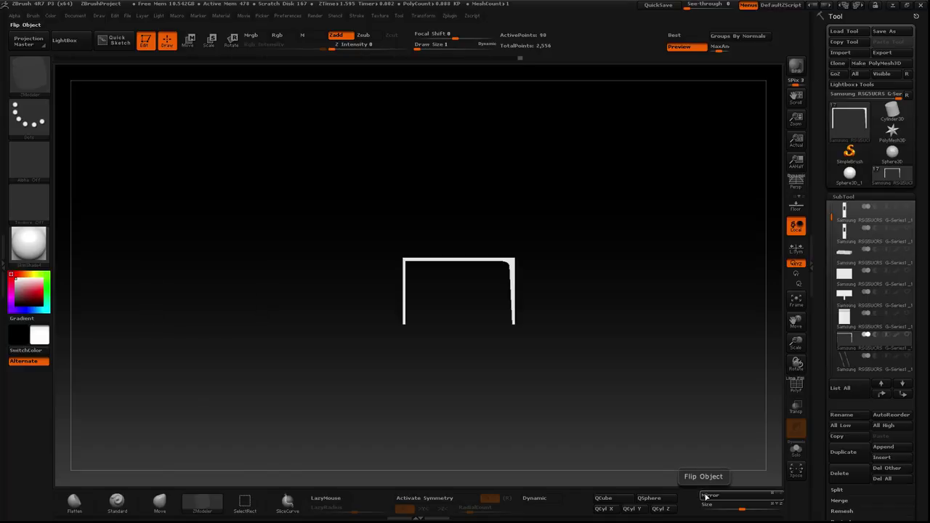
pyautogui.click(705, 497)
pyautogui.press('w')
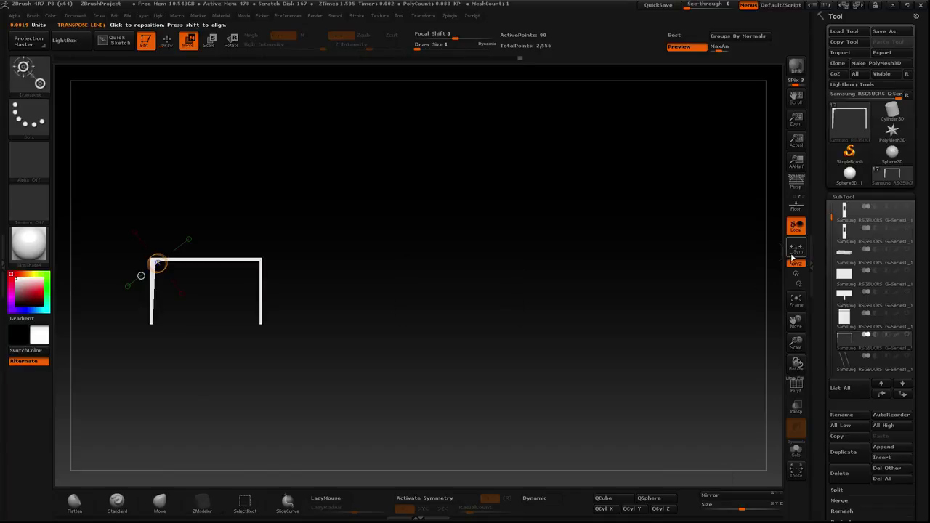
pyautogui.moveTo(260, 312); pyautogui.dragTo(555, 325)
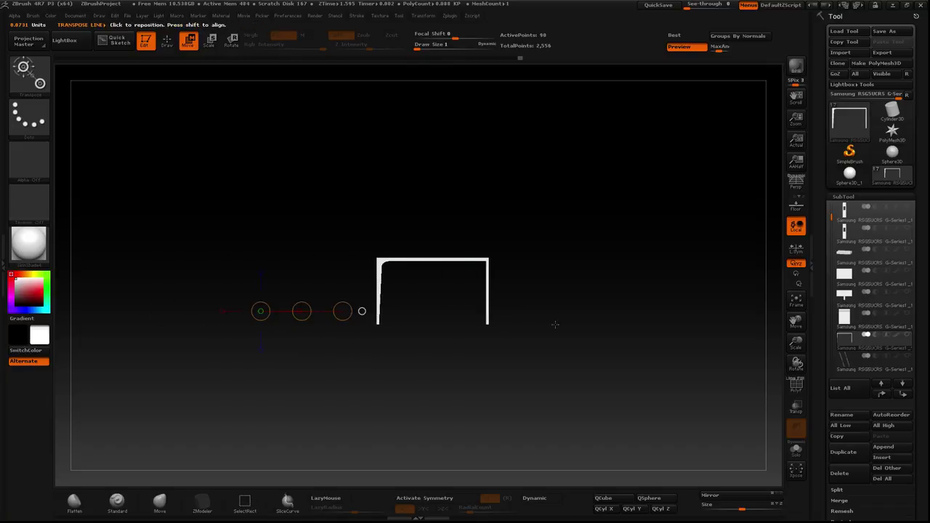
pyautogui.click(716, 498)
pyautogui.click(717, 497)
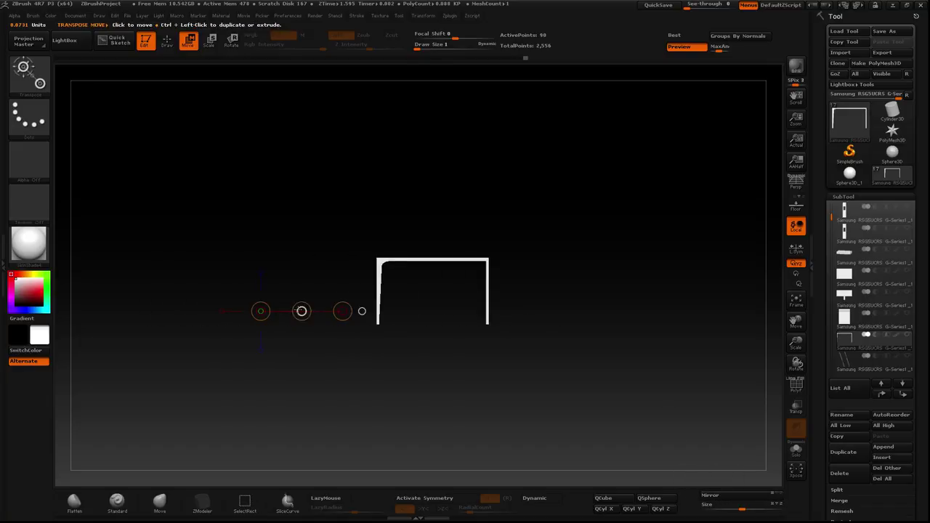
pyautogui.moveTo(301, 311); pyautogui.dragTo(237, 299)
# Step: Toggle Deformation > Mirror on the frame piece repeatedly while nudging it slightly right
pyautogui.click(733, 495)
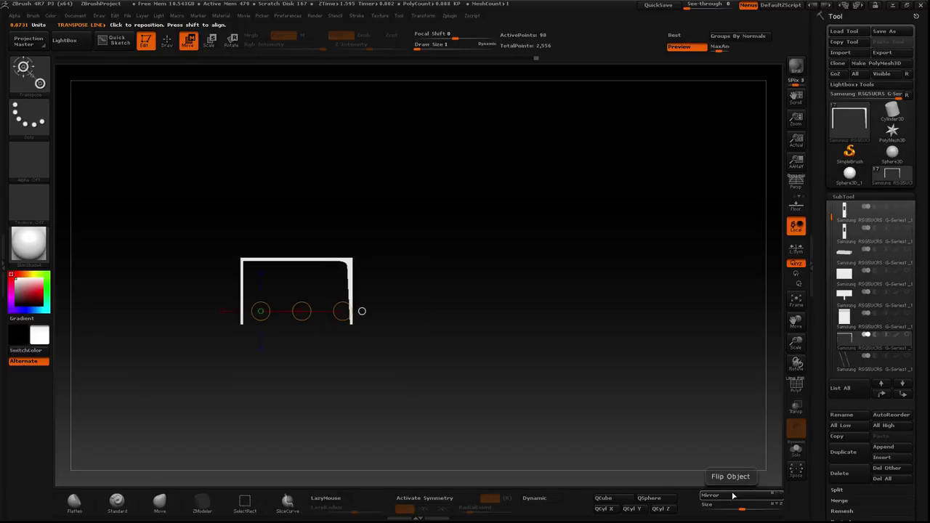
pyautogui.click(732, 496)
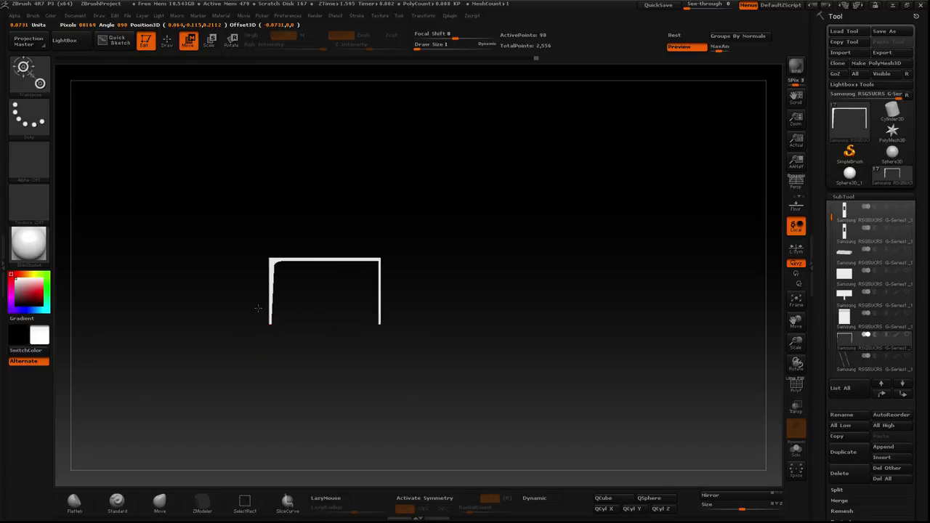
pyautogui.click(727, 496)
pyautogui.click(727, 495)
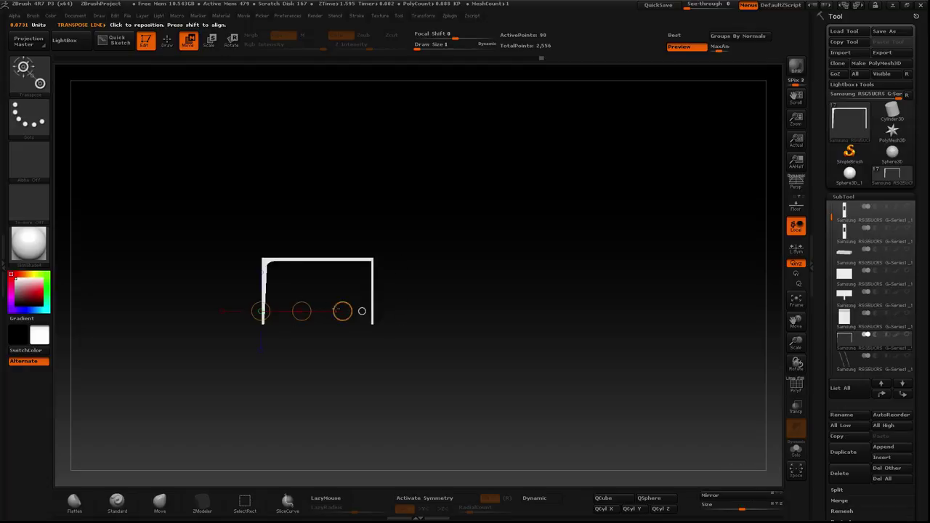
pyautogui.click(735, 496)
pyautogui.click(735, 495)
pyautogui.click(735, 495)
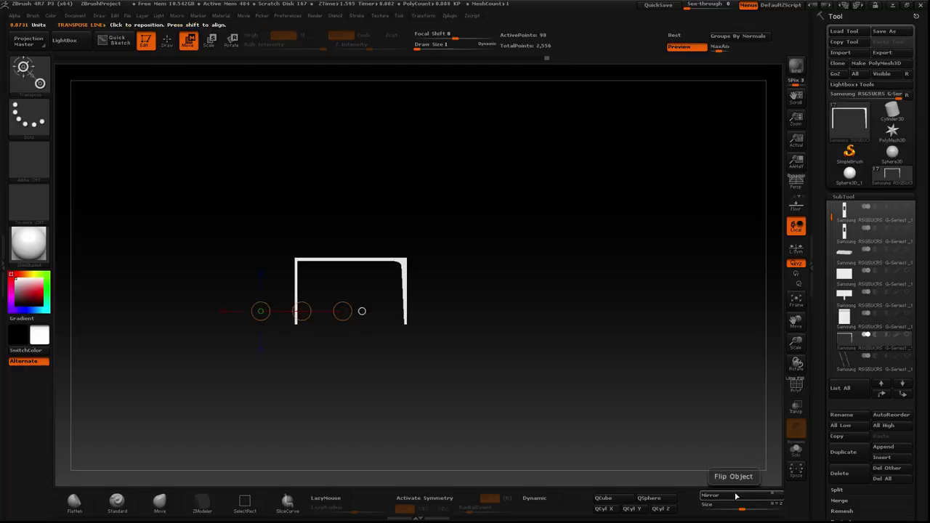
pyautogui.click(735, 495)
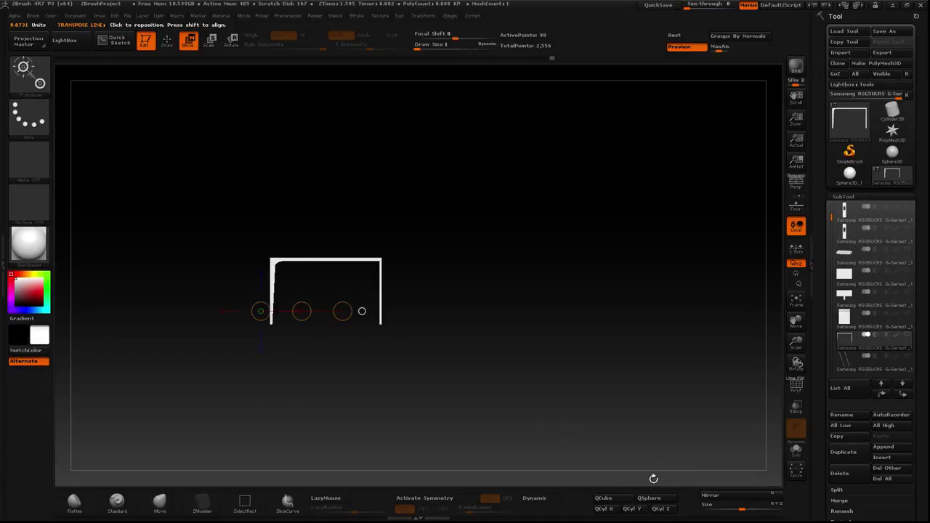
pyautogui.click(716, 501)
pyautogui.click(715, 500)
pyautogui.click(300, 308)
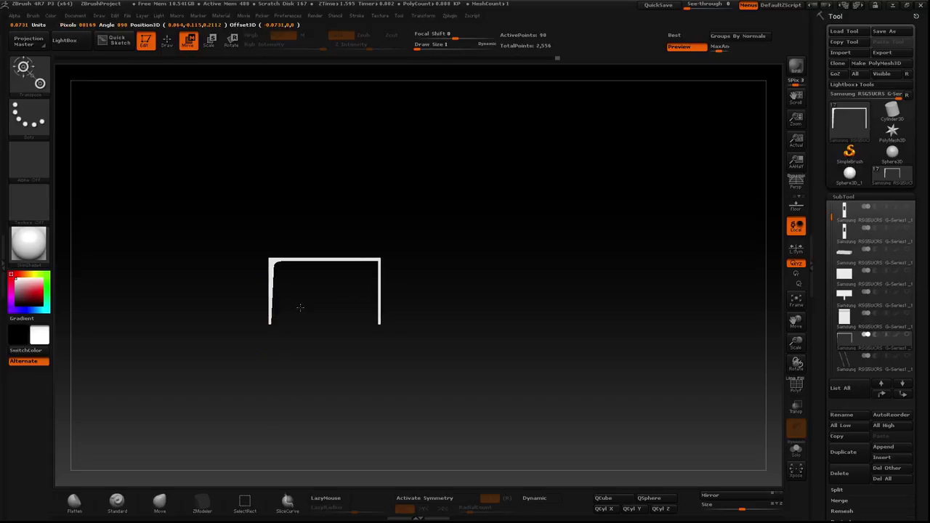
pyautogui.moveTo(300, 307); pyautogui.dragTo(303, 311)
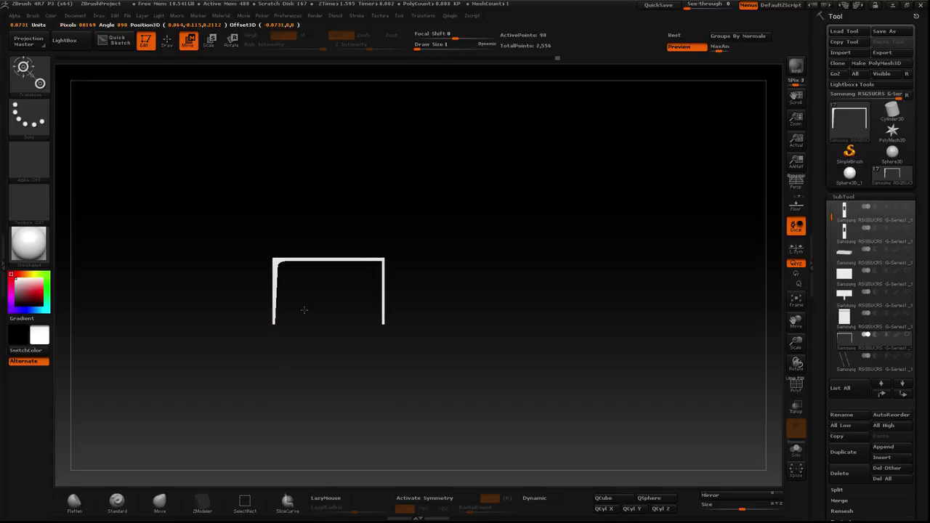
pyautogui.click(741, 488)
pyautogui.click(741, 488)
pyautogui.click(741, 488)
pyautogui.click(741, 488)
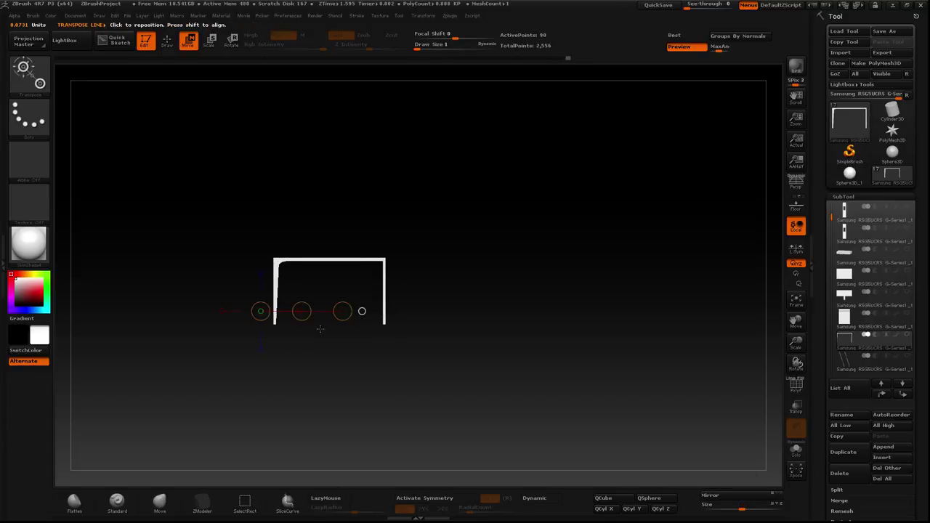
pyautogui.moveTo(301, 310); pyautogui.dragTo(307, 310)
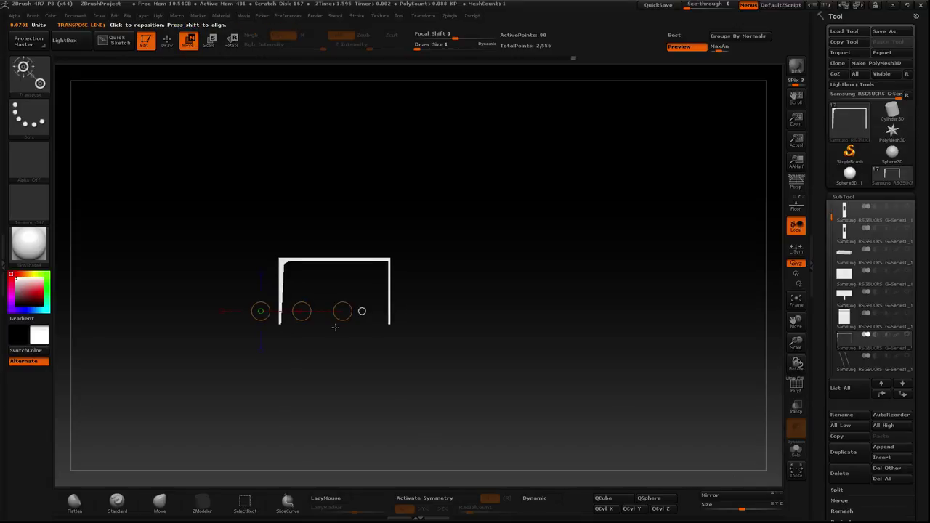
# Step: Leave the frame piece mirrored with its rounded inner corner on the right
pyautogui.moveTo(302, 311); pyautogui.dragTo(300, 311)
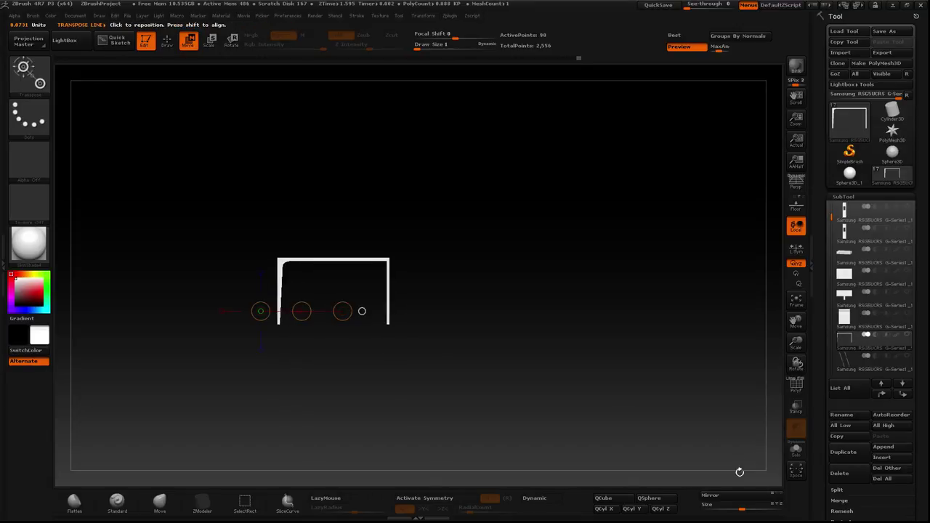
pyautogui.click(742, 496)
pyautogui.click(743, 496)
pyautogui.click(742, 496)
pyautogui.click(742, 497)
pyautogui.click(742, 496)
pyautogui.click(742, 496)
pyautogui.click(742, 496)
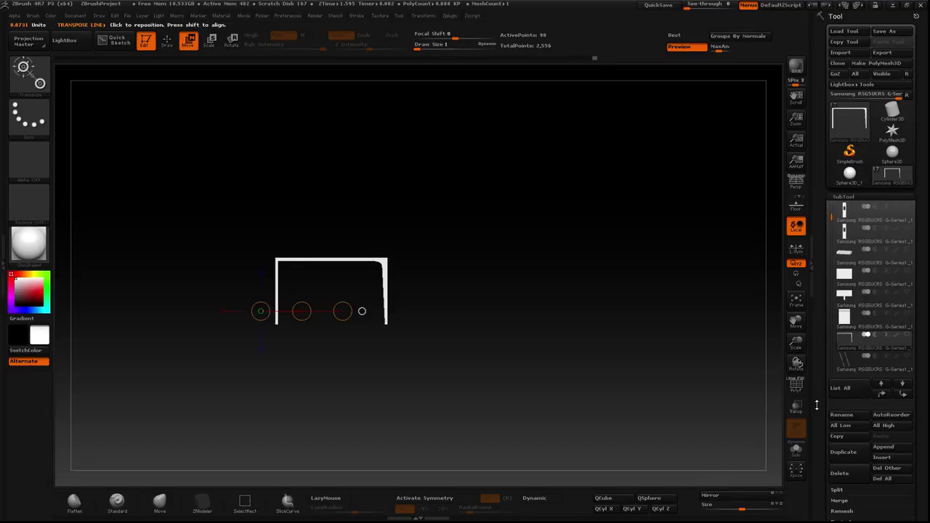
pyautogui.moveTo(817, 405); pyautogui.dragTo(819, 331)
# Step: Make all the fridge subtools visible again and slide the white inner panel into the dispenser recess
pyautogui.click(842, 332)
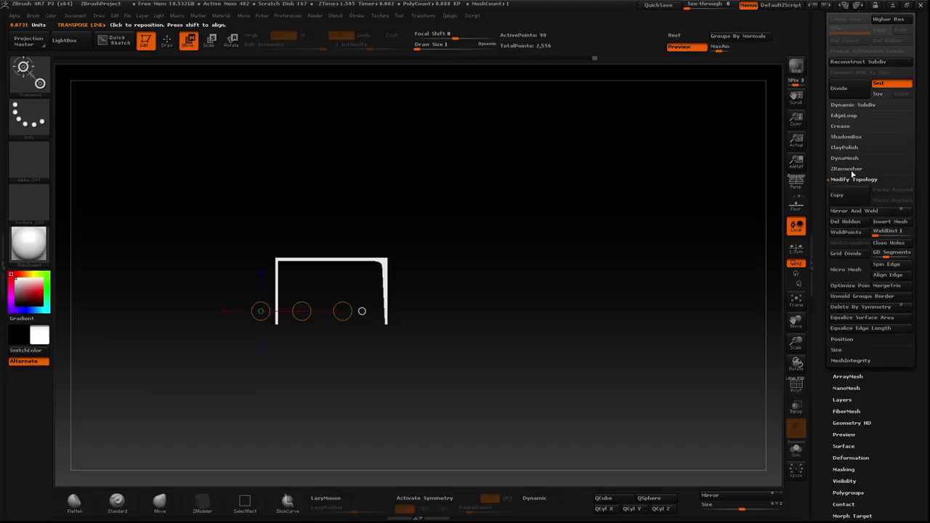
pyautogui.moveTo(519, 249)
pyautogui.mouseDown()
pyautogui.moveTo(516, 199)
pyautogui.moveTo(403, 160)
pyautogui.mouseUp()
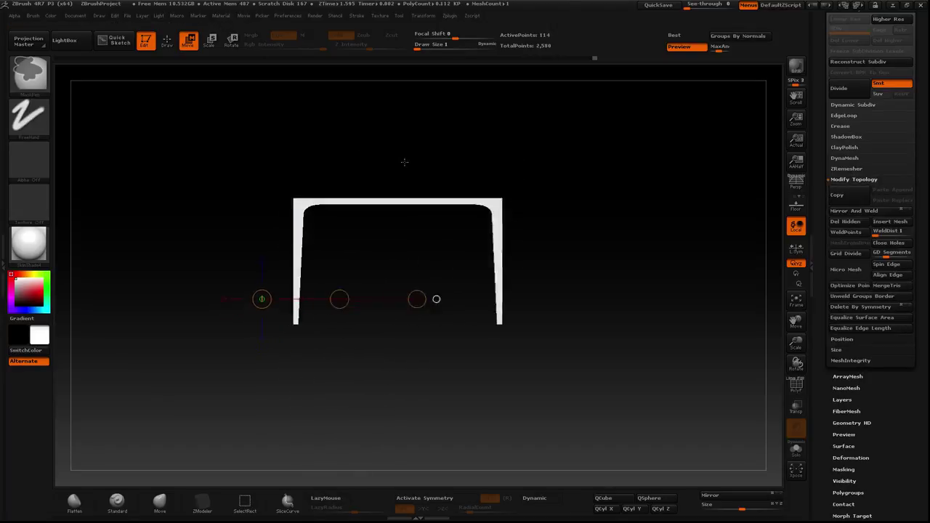
pyautogui.click(793, 389)
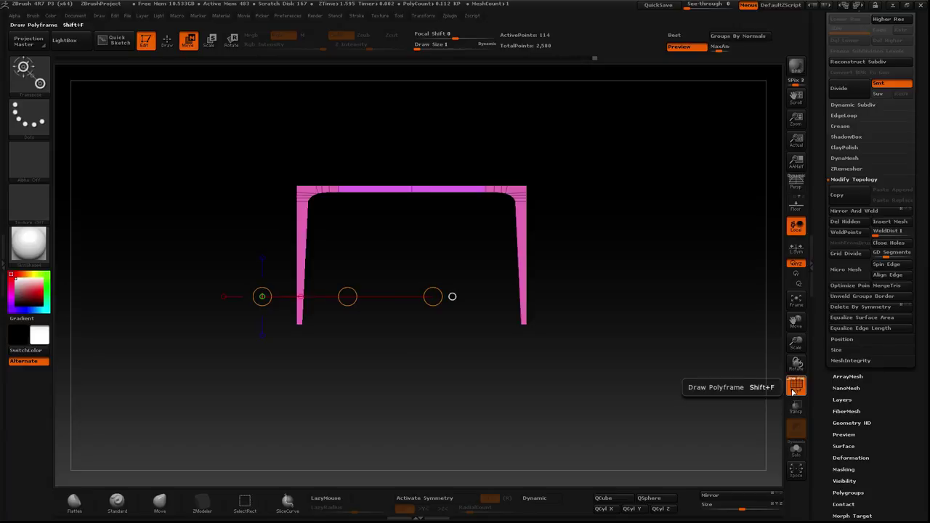
pyautogui.click(793, 391)
pyautogui.moveTo(797, 342); pyautogui.dragTo(768, 189)
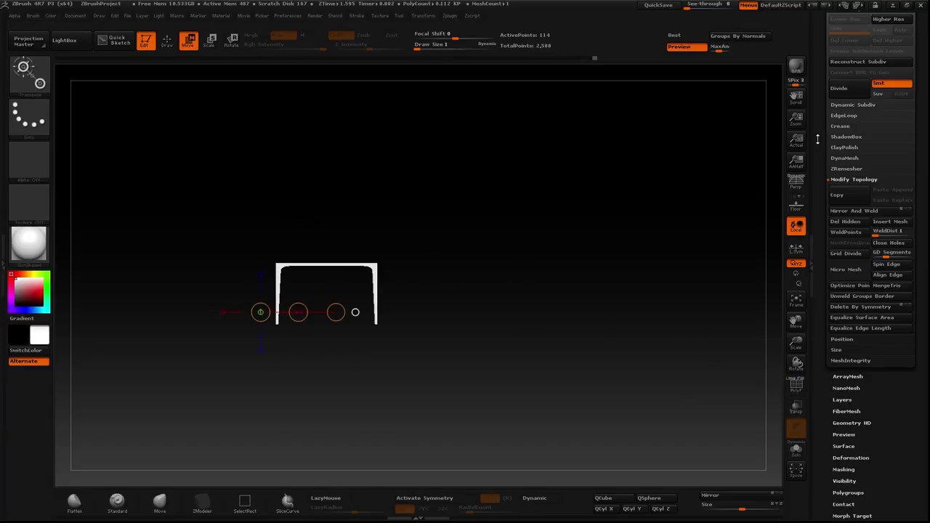
pyautogui.moveTo(816, 139); pyautogui.dragTo(817, 312)
pyautogui.click(844, 193)
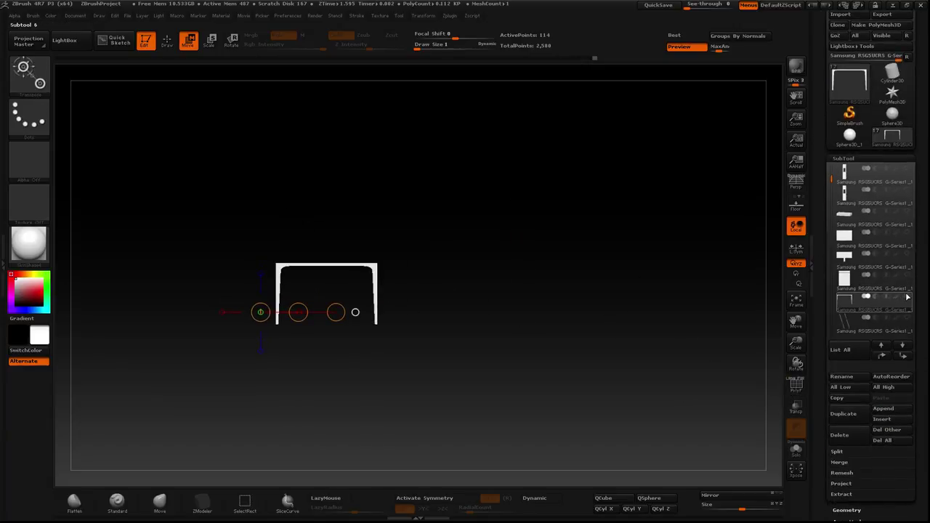
pyautogui.keyDown('shift'); pyautogui.click(908, 296); pyautogui.keyUp('shift')
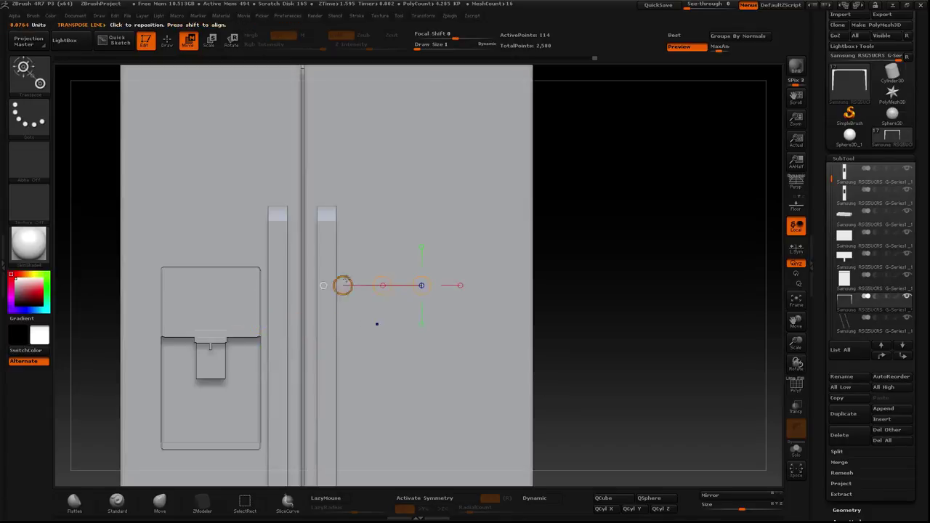
pyautogui.moveTo(381, 285); pyautogui.dragTo(268, 267)
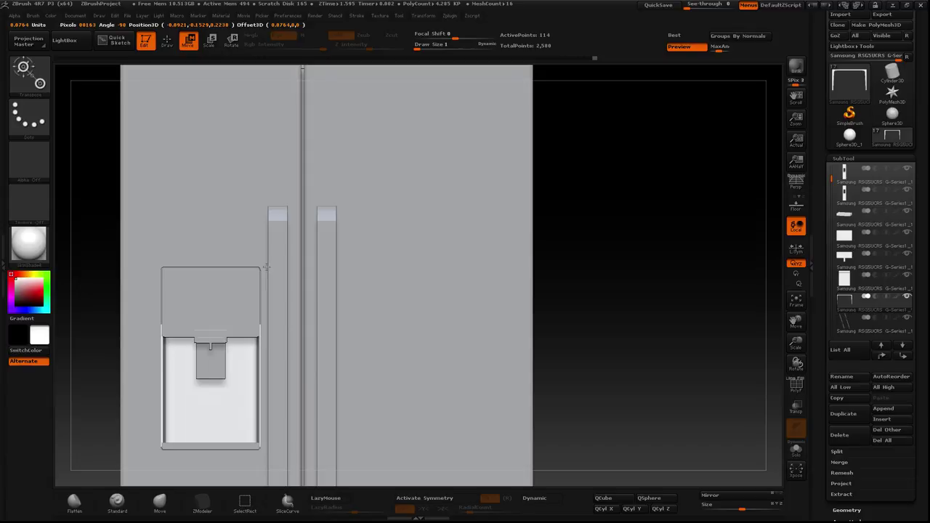
pyautogui.moveTo(87, 240)
pyautogui.mouseDown()
pyautogui.moveTo(115, 227)
pyautogui.moveTo(459, 280)
pyautogui.moveTo(484, 325)
pyautogui.mouseUp()
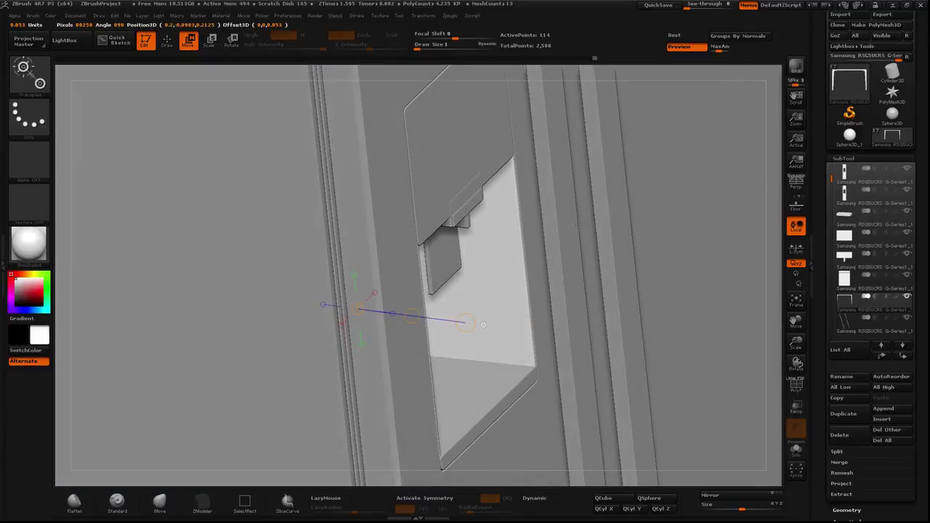
# Step: In a straight front view with polygroups shown, widen the dispenser recess slightly on both sides
pyautogui.keyDown('ctrl'); pyautogui.moveTo(410, 316); pyautogui.dragTo(410, 314); pyautogui.keyUp('ctrl')
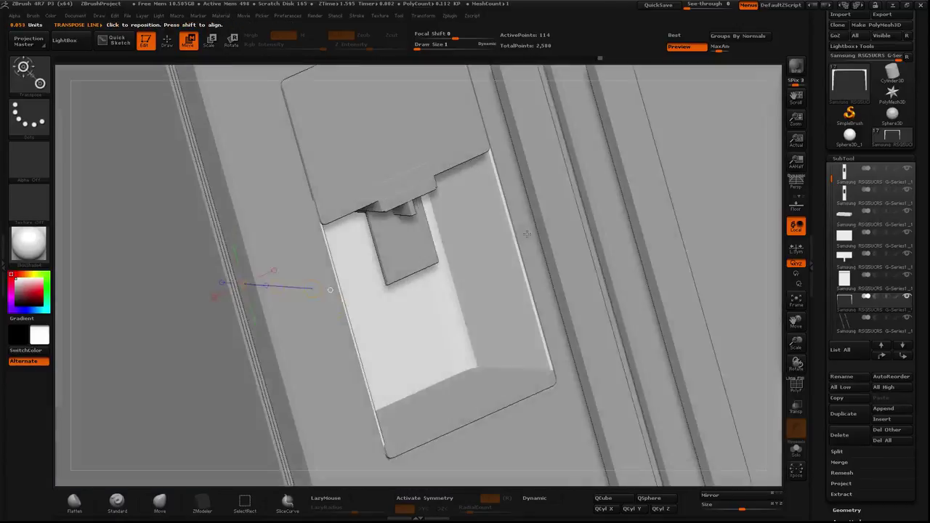
pyautogui.moveTo(410, 315)
pyautogui.mouseDown(button='right')
pyautogui.moveTo(514, 220)
pyautogui.moveTo(247, 266)
pyautogui.mouseUp(button='right')
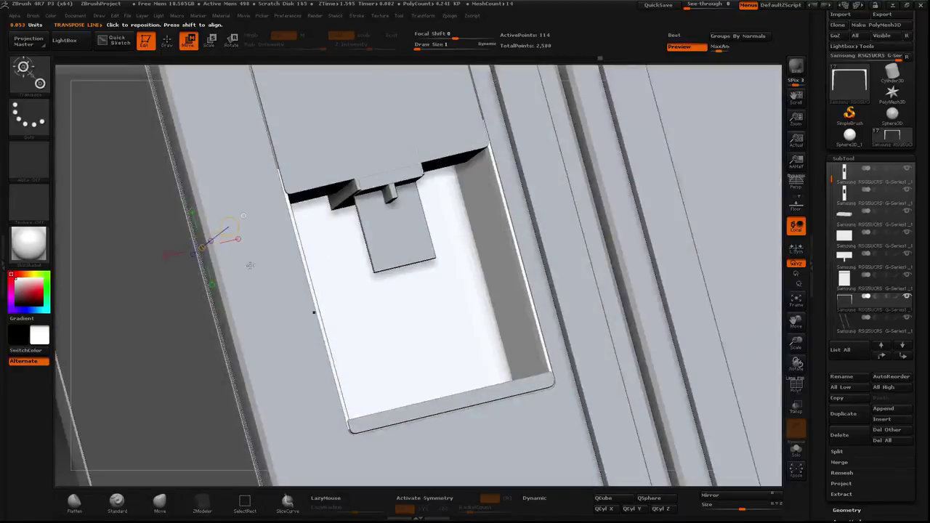
pyautogui.moveTo(272, 166); pyautogui.dragTo(208, 238)
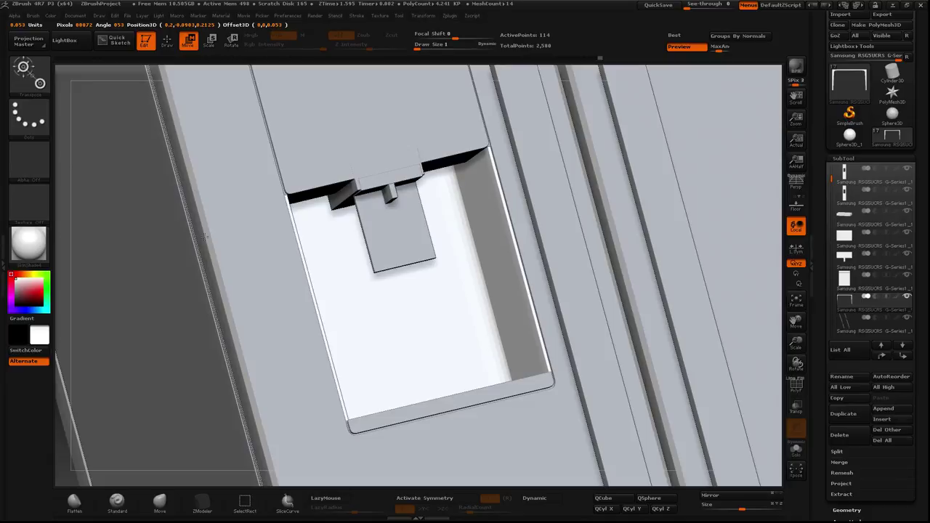
pyautogui.moveTo(202, 238); pyautogui.dragTo(243, 216)
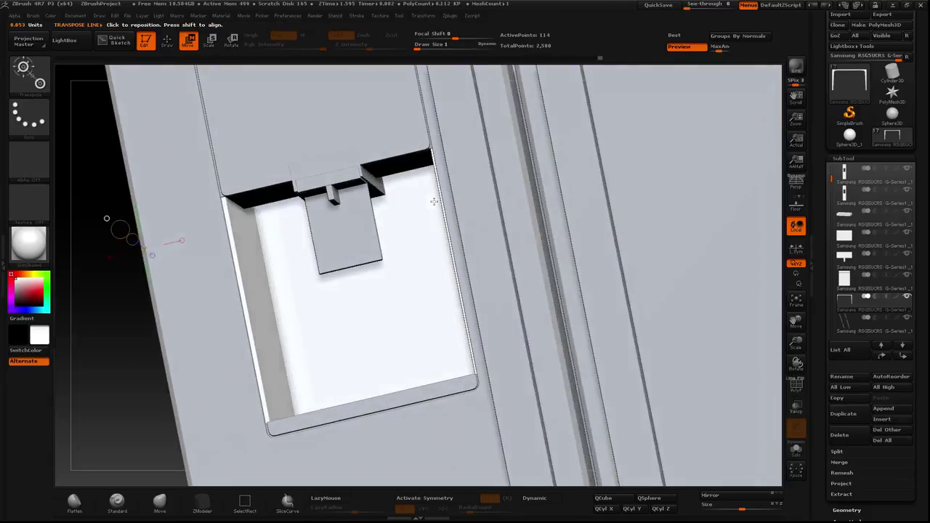
pyautogui.keyDown('shift'); pyautogui.moveTo(447, 201); pyautogui.dragTo(710, 345, button='right'); pyautogui.keyUp('shift')
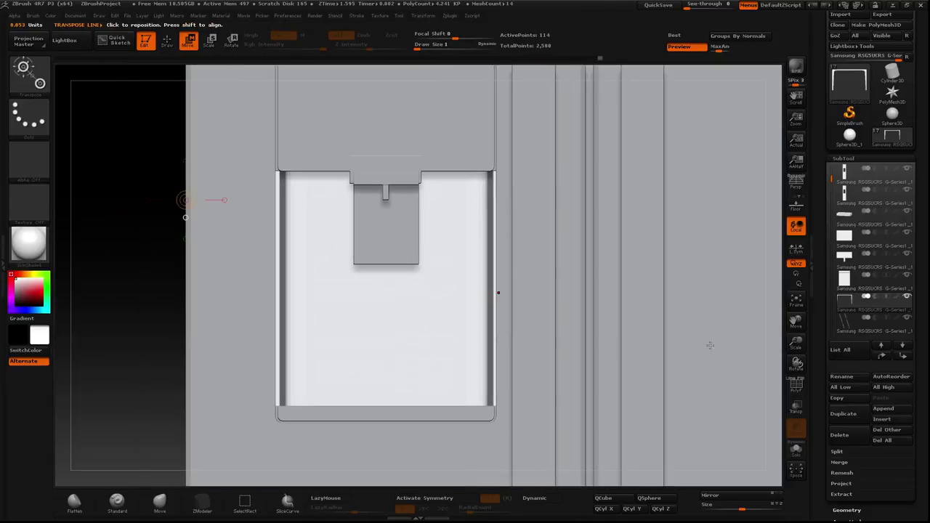
pyautogui.click(797, 385)
pyautogui.moveTo(386, 293); pyautogui.dragTo(330, 288)
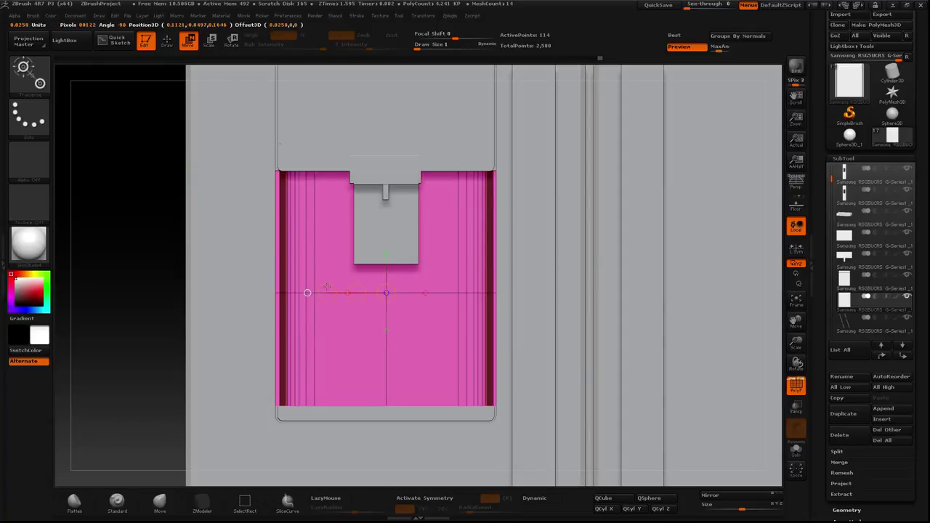
pyautogui.moveTo(307, 293); pyautogui.dragTo(313, 293)
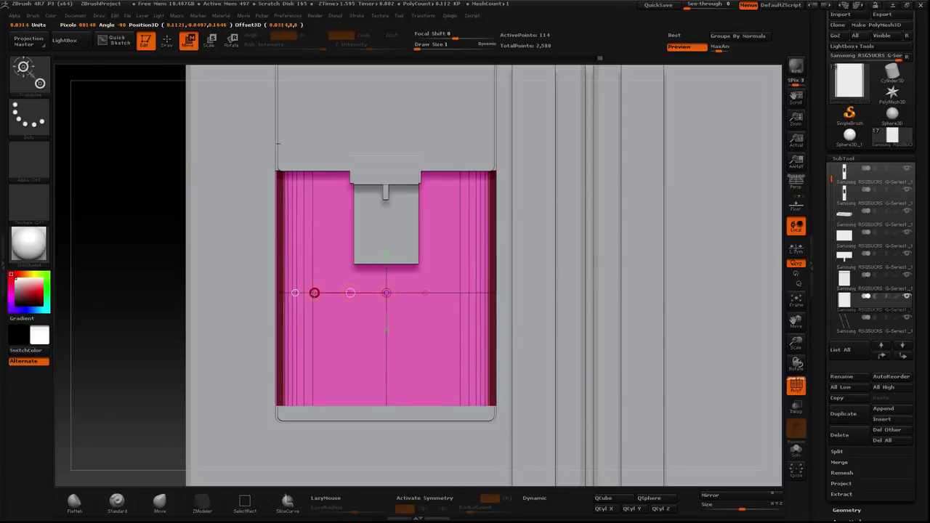
# Step: Shift the recess's right-side inner edges slightly outward, then hide polygroups and check the result
pyautogui.scroll(3, 369, 257)
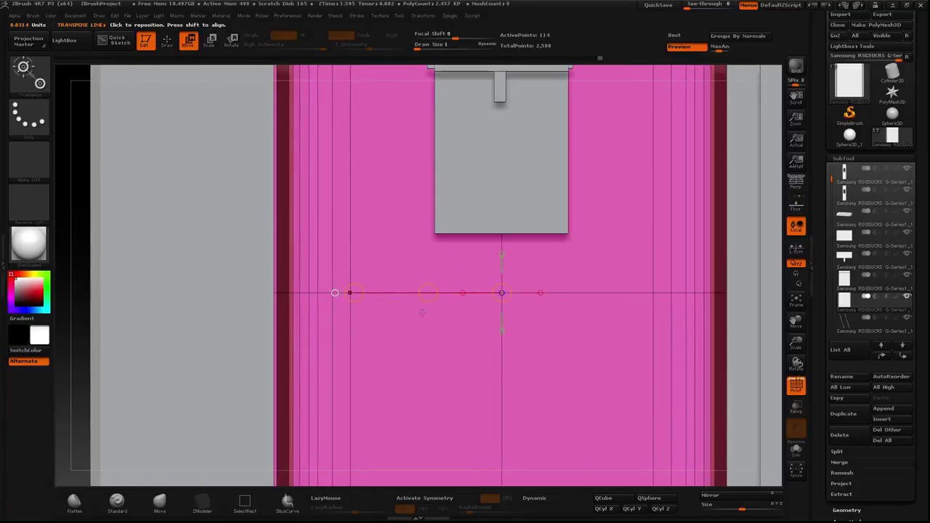
pyautogui.click(422, 291)
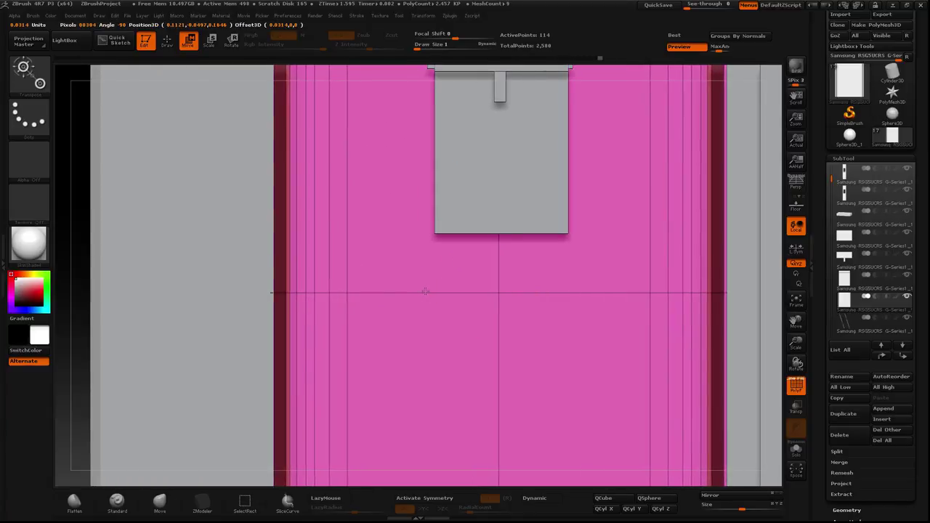
pyautogui.moveTo(422, 292); pyautogui.dragTo(426, 290)
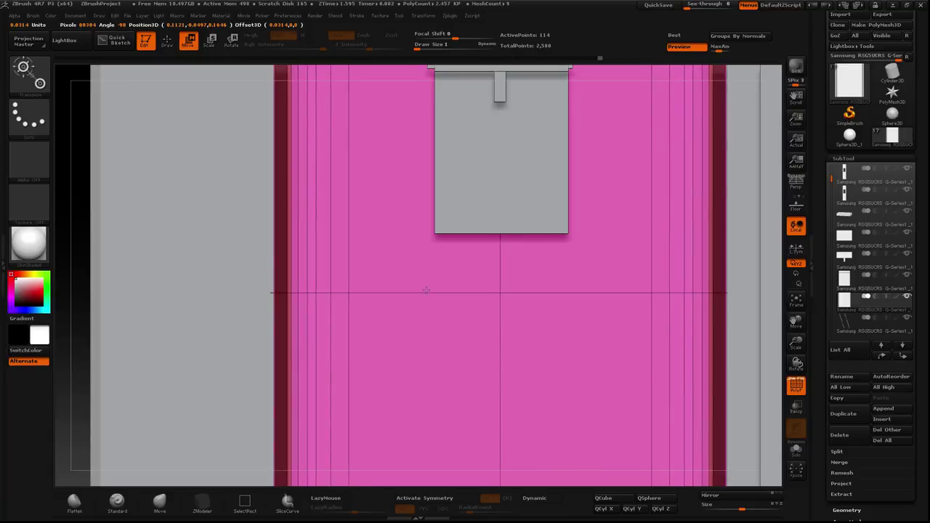
pyautogui.moveTo(426, 290); pyautogui.dragTo(426, 289)
pyautogui.click(796, 385)
pyautogui.moveTo(770, 320)
pyautogui.mouseDown()
pyautogui.moveTo(562, 317)
pyautogui.moveTo(491, 304)
pyautogui.mouseUp()
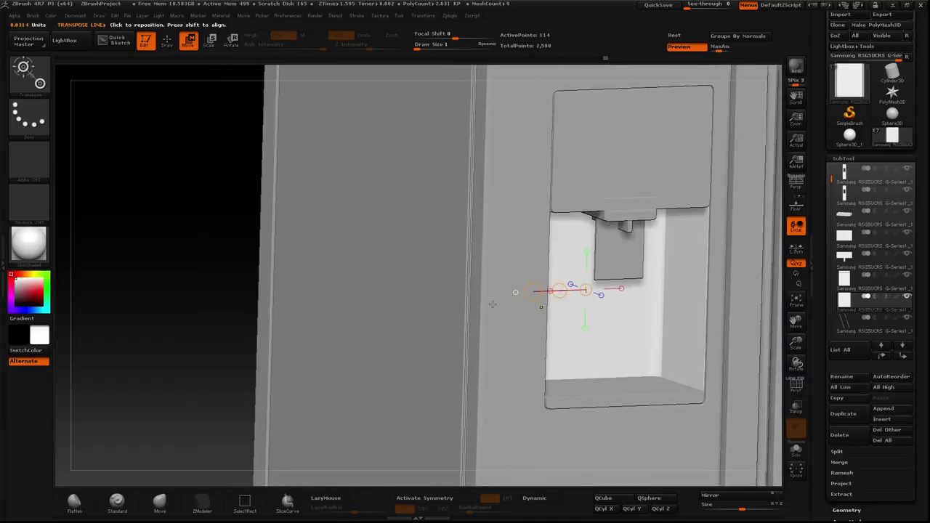
pyautogui.click(129, 233)
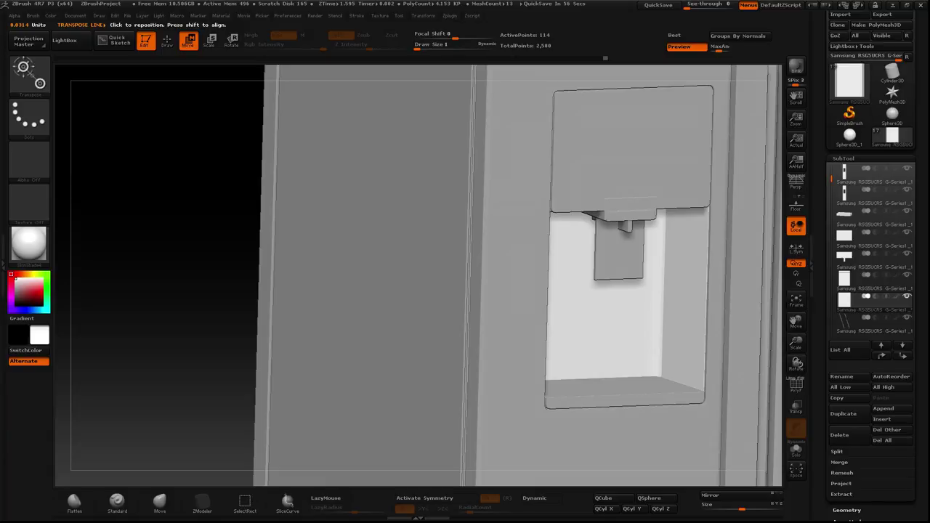
pyautogui.moveTo(232, 250); pyautogui.dragTo(429, 386)
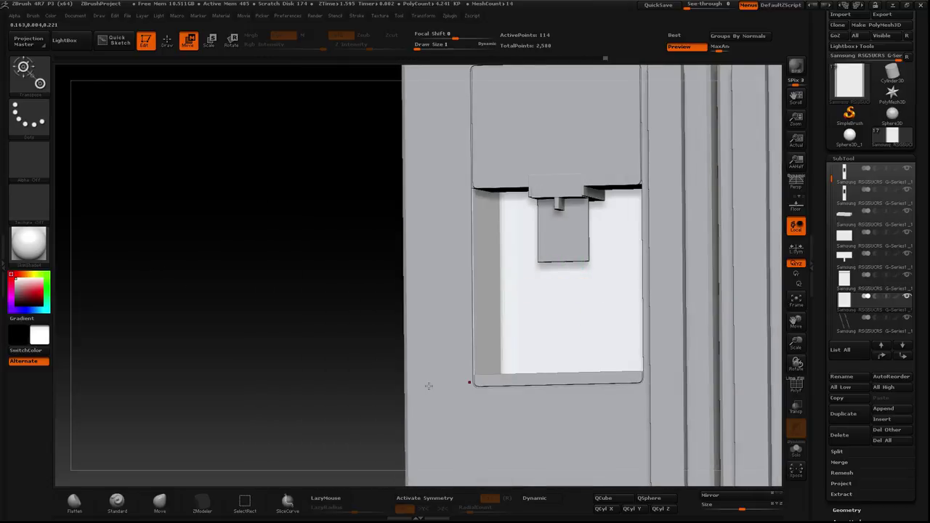
# Step: Select the door subtool and extrude the narrow polygon strip along its edge
pyautogui.keyDown('alt'); pyautogui.click(428, 386); pyautogui.keyUp('alt')
pyautogui.click(893, 194)
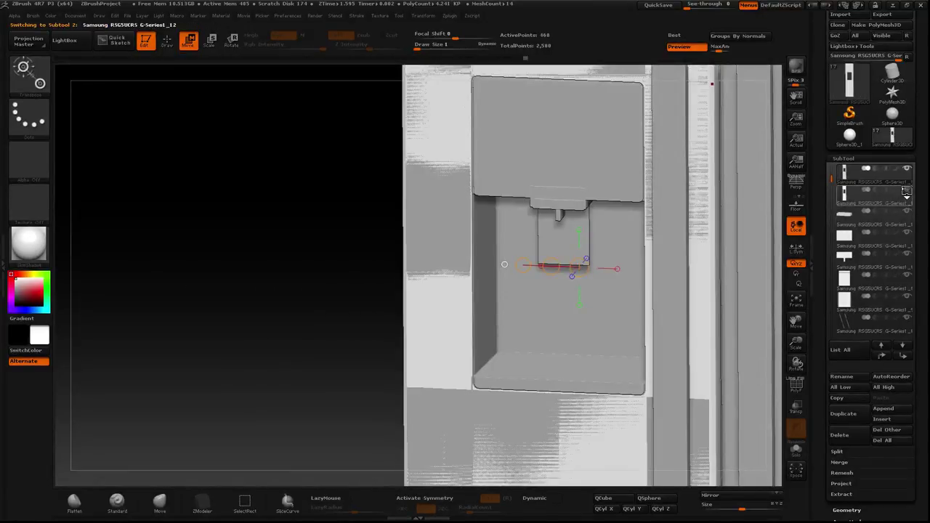
pyautogui.moveTo(254, 256)
pyautogui.mouseDown()
pyautogui.moveTo(280, 241)
pyautogui.moveTo(245, 225)
pyautogui.moveTo(249, 260)
pyautogui.moveTo(282, 262)
pyautogui.mouseUp()
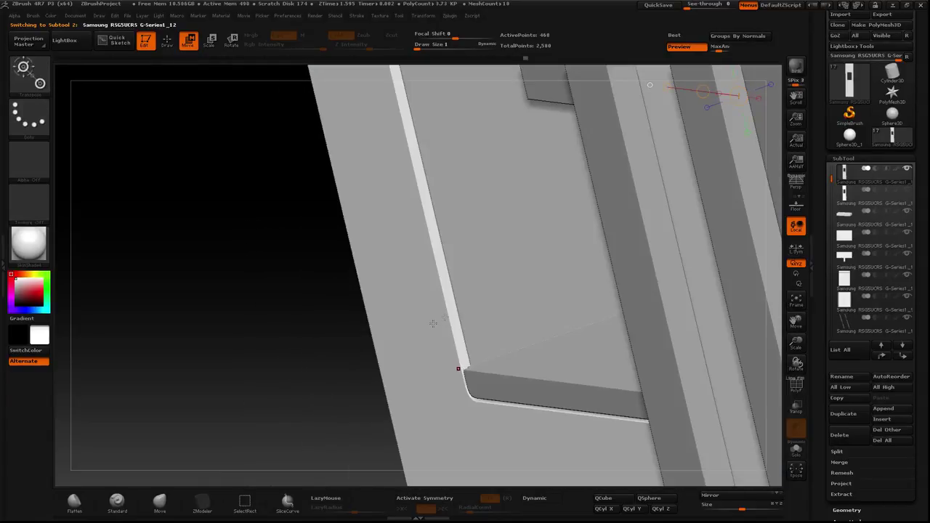
pyautogui.click(168, 41)
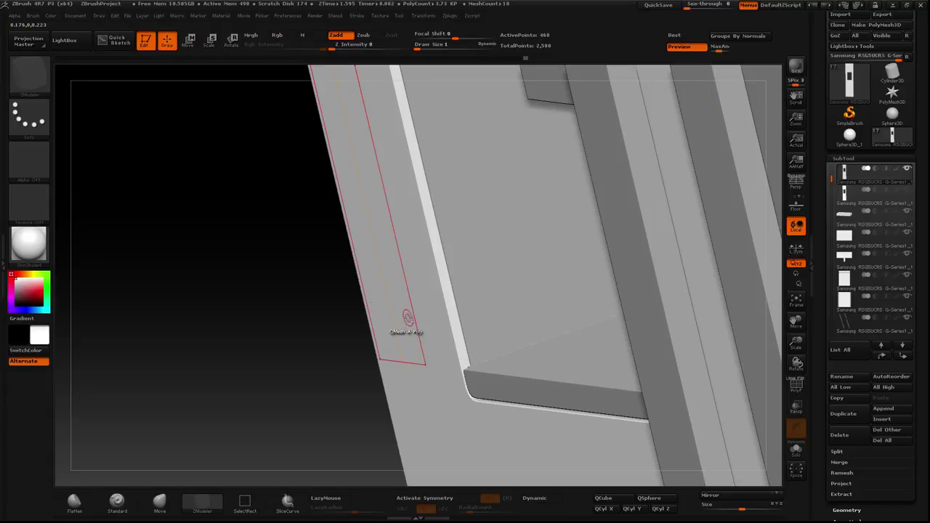
pyautogui.click(794, 389)
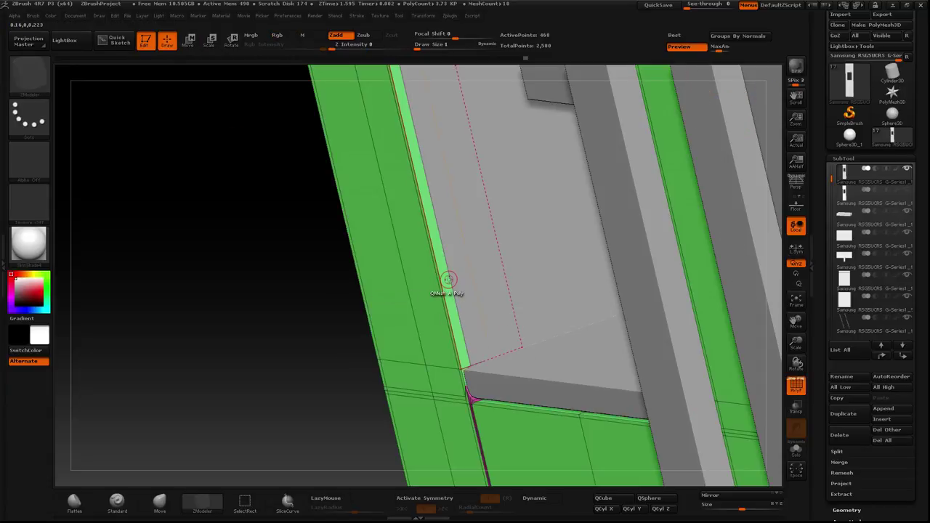
pyautogui.moveTo(467, 326); pyautogui.dragTo(465, 363)
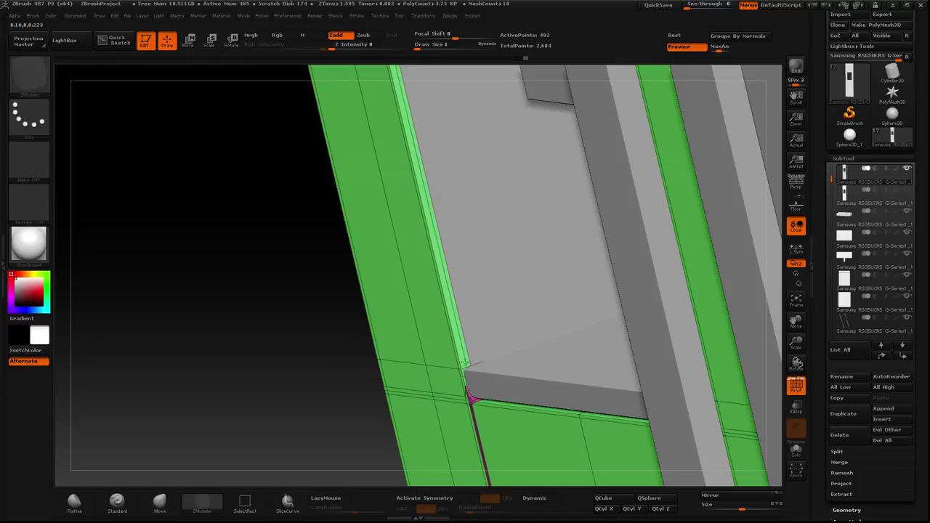
pyautogui.moveTo(327, 305)
pyautogui.mouseDown()
pyautogui.moveTo(204, 287)
pyautogui.moveTo(271, 302)
pyautogui.mouseUp()
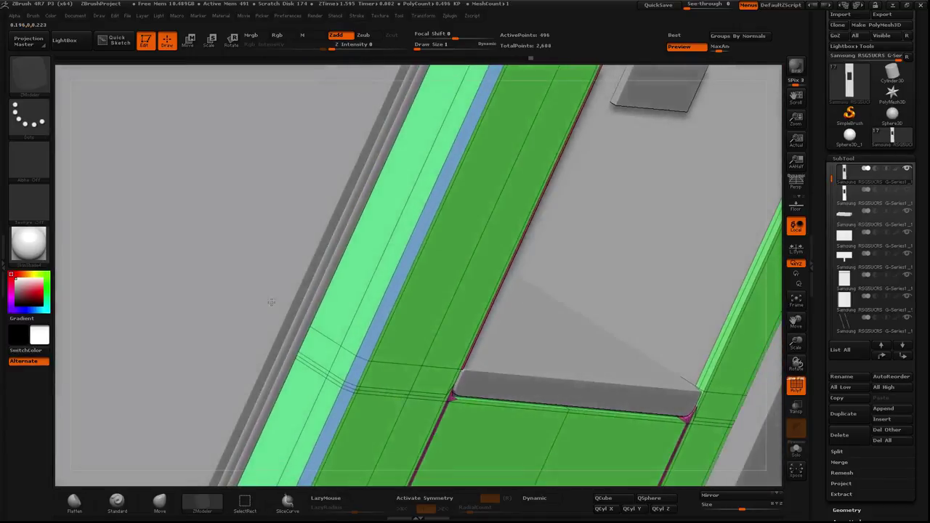
pyautogui.click(796, 385)
# Step: Inspect the dispenser recess from several angles, ending on a front view of the whole fridge
pyautogui.moveTo(508, 334)
pyautogui.mouseDown()
pyautogui.moveTo(150, 207)
pyautogui.moveTo(233, 189)
pyautogui.mouseUp()
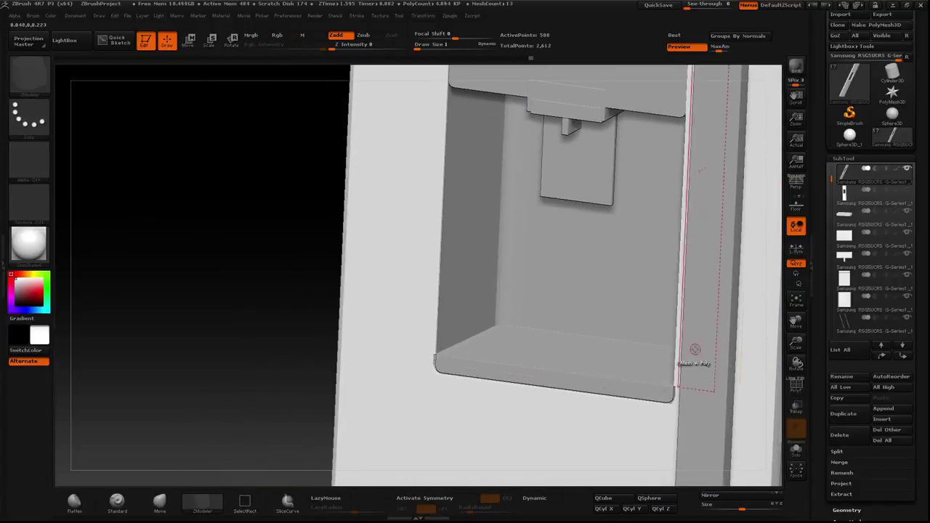
pyautogui.keyDown('shift'); pyautogui.moveTo(272, 261); pyautogui.dragTo(261, 232); pyautogui.keyUp('shift')
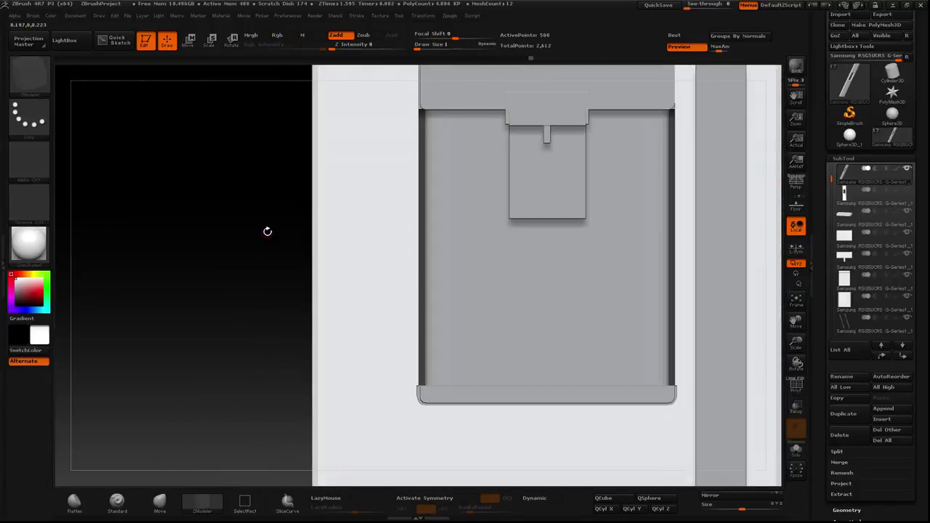
pyautogui.click(796, 385)
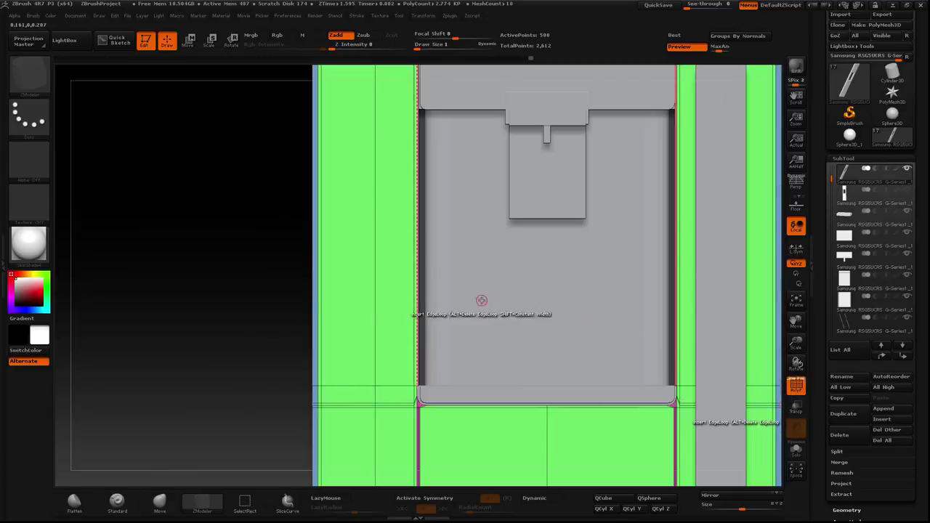
pyautogui.press('shift')
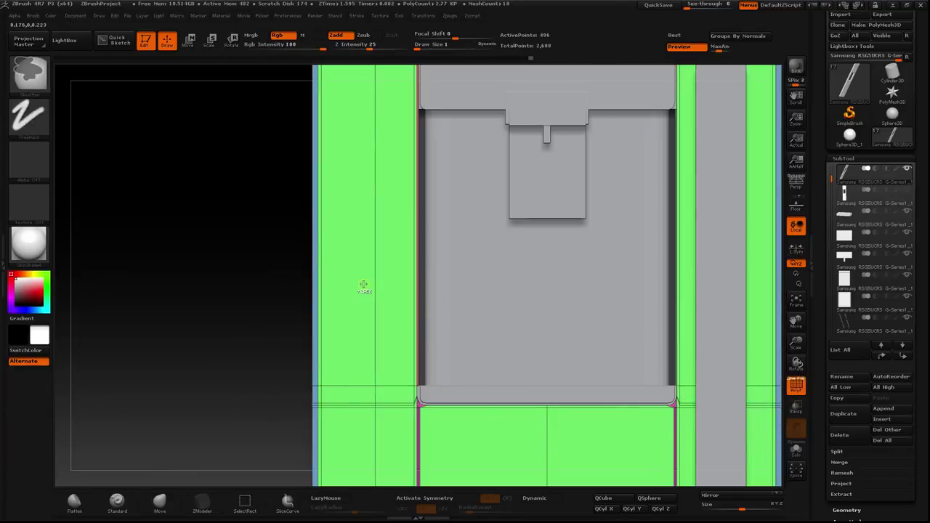
pyautogui.moveTo(363, 285); pyautogui.dragTo(436, 310)
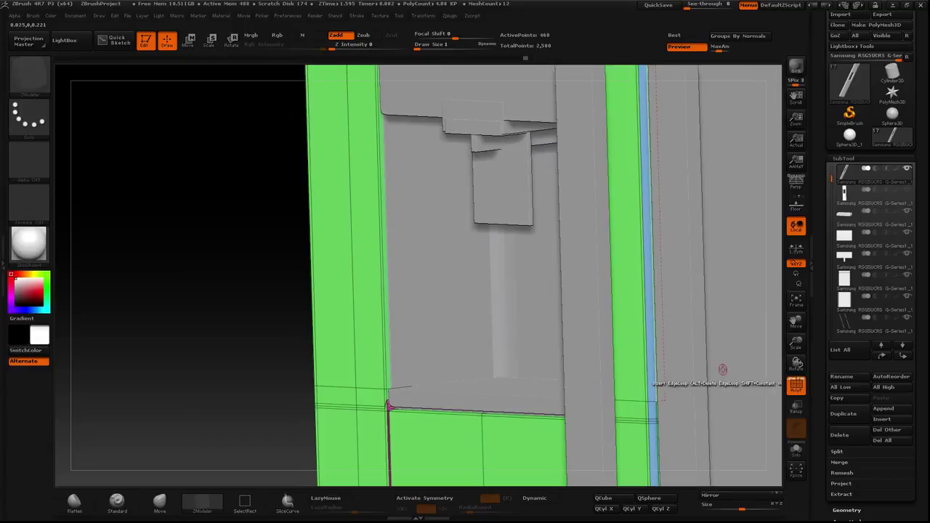
pyautogui.click(796, 385)
pyautogui.moveTo(272, 271); pyautogui.dragTo(275, 290)
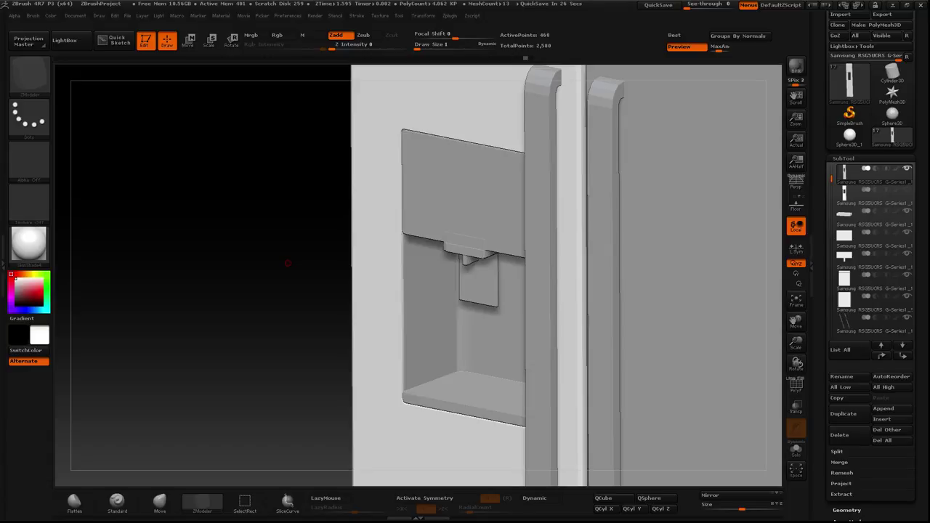
pyautogui.moveTo(135, 331)
pyautogui.keyDown('shift'); pyautogui.mouseDown()
pyautogui.moveTo(283, 284)
pyautogui.moveTo(242, 299)
pyautogui.mouseUp(); pyautogui.keyUp('shift')
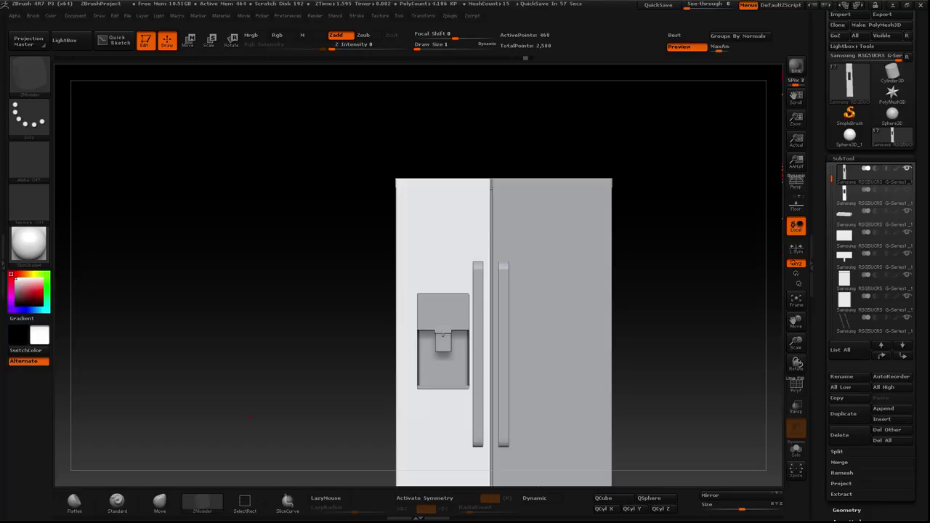
# Step: Zoom to the dispenser recess, show polygroups in ZModeler, and isolate the green door part
pyautogui.press('ctrl')
pyautogui.moveTo(265, 300)
pyautogui.keyDown('alt'); pyautogui.mouseDown()
pyautogui.moveTo(225, 253)
pyautogui.moveTo(239, 227)
pyautogui.moveTo(193, 203)
pyautogui.mouseUp(); pyautogui.keyUp('alt')
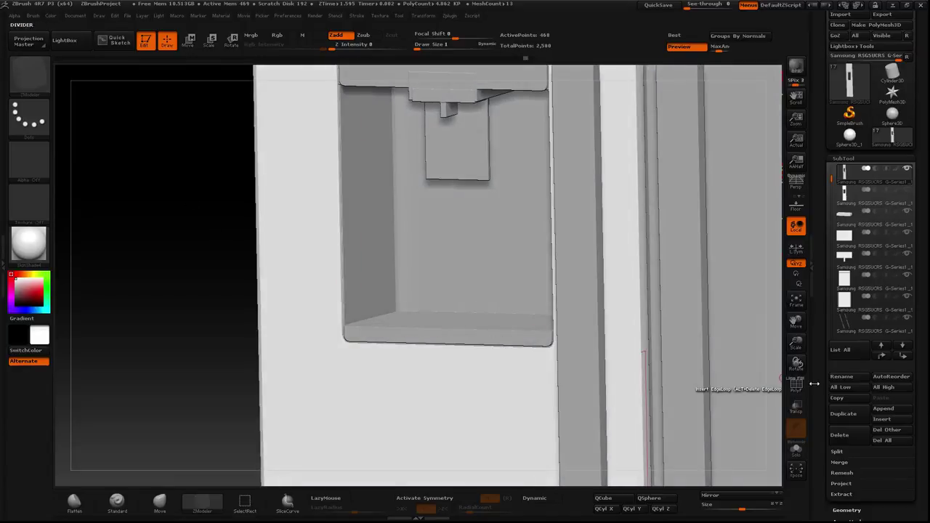
pyautogui.click(796, 385)
pyautogui.press('b')
pyautogui.press('z')
pyautogui.press('m')
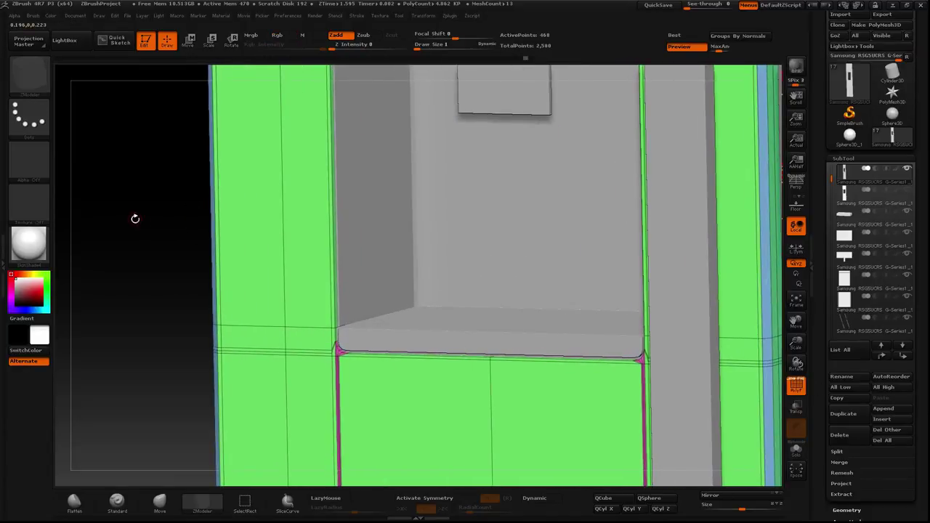
pyautogui.moveTo(133, 216); pyautogui.dragTo(114, 232)
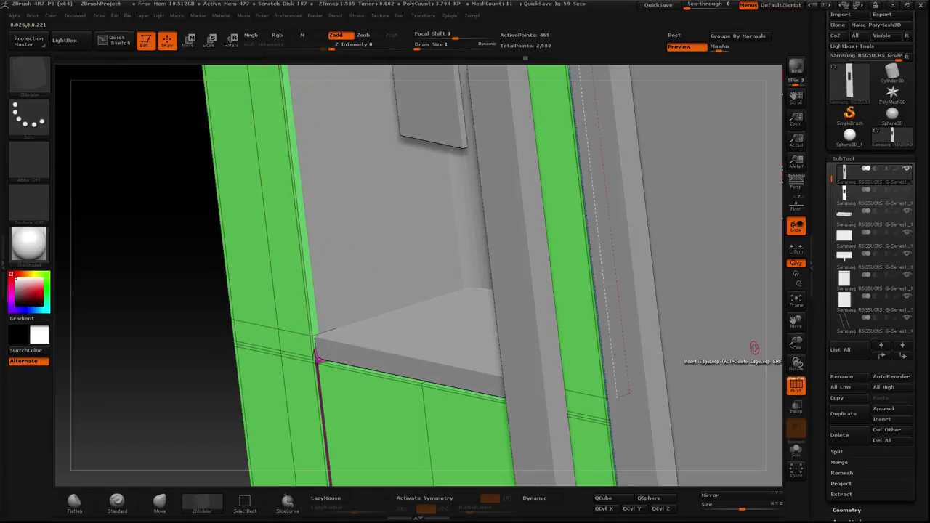
pyautogui.keyDown('shift'); pyautogui.click(907, 169); pyautogui.keyUp('shift')
pyautogui.moveTo(518, 289)
pyautogui.mouseDown()
pyautogui.moveTo(457, 293)
pyautogui.moveTo(479, 290)
pyautogui.mouseUp()
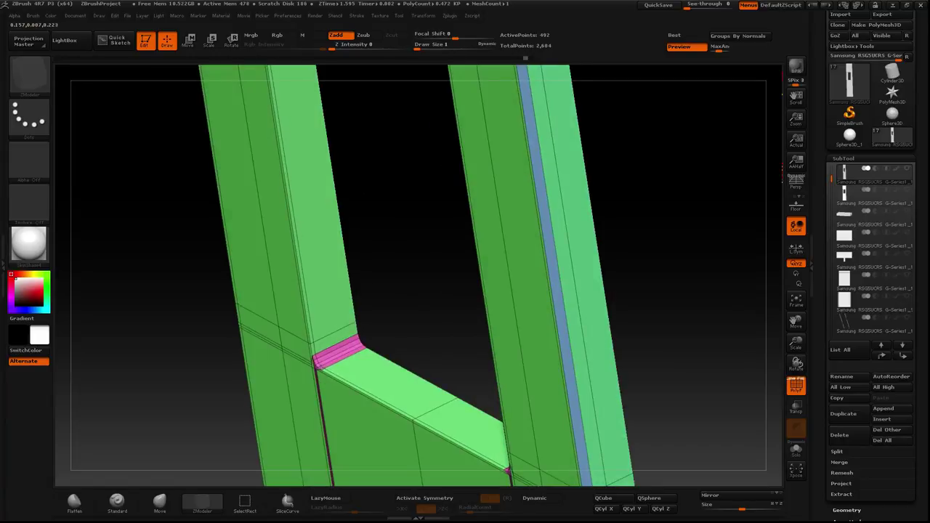
# Step: Try an edge loop across the pink band at the corner joint, then undo it
pyautogui.moveTo(402, 410)
pyautogui.mouseDown()
pyautogui.moveTo(362, 309)
pyautogui.moveTo(437, 237)
pyautogui.mouseUp()
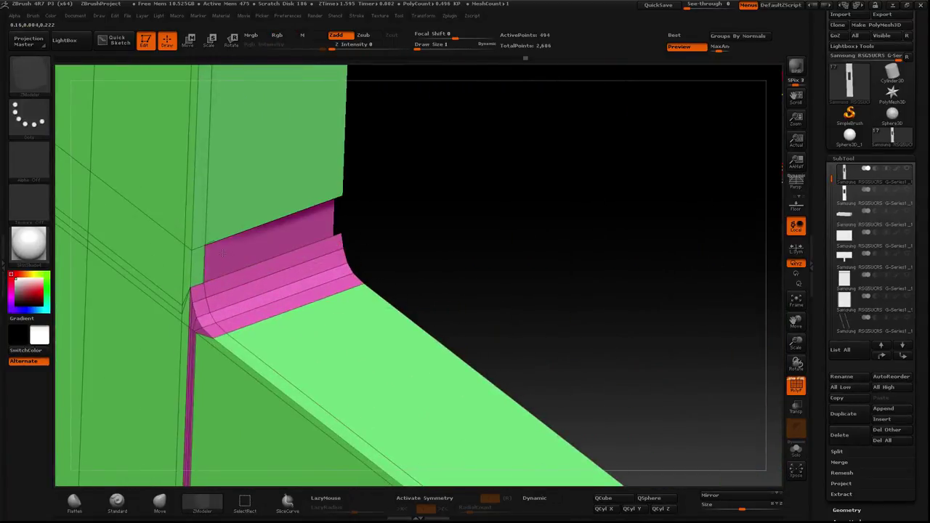
pyautogui.moveTo(222, 253)
pyautogui.mouseDown()
pyautogui.moveTo(386, 247)
pyautogui.moveTo(197, 194)
pyautogui.mouseUp()
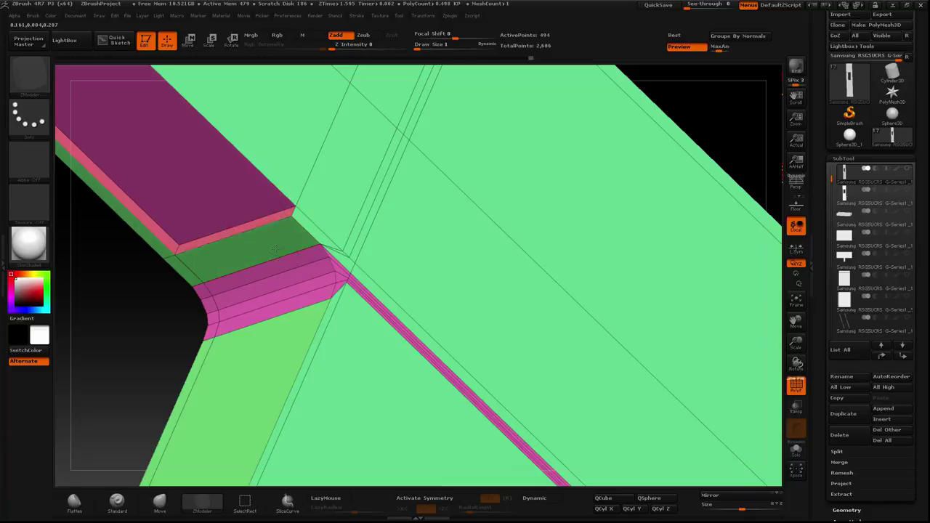
pyautogui.moveTo(97, 338)
pyautogui.mouseDown()
pyautogui.moveTo(143, 355)
pyautogui.moveTo(145, 373)
pyautogui.mouseUp()
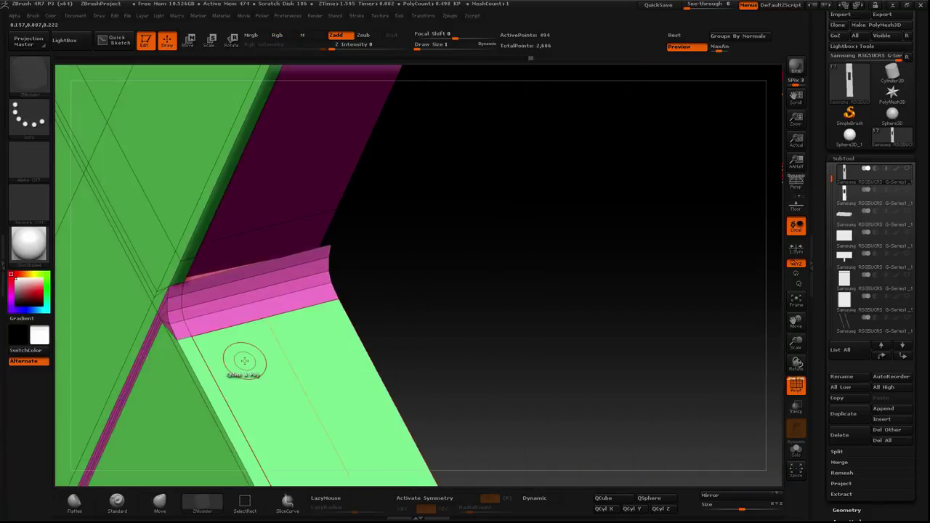
pyautogui.moveTo(284, 274)
pyautogui.mouseDown()
pyautogui.moveTo(455, 288)
pyautogui.moveTo(441, 290)
pyautogui.mouseUp()
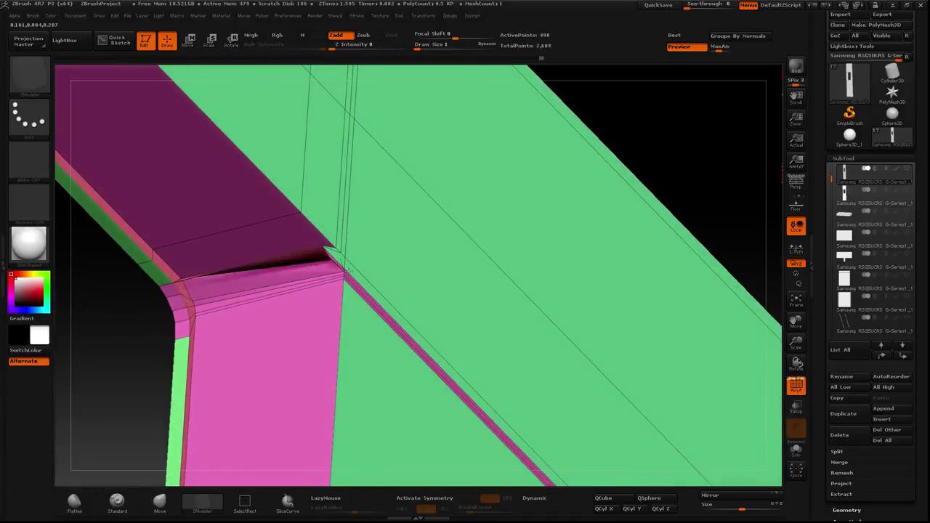
pyautogui.click(291, 254)
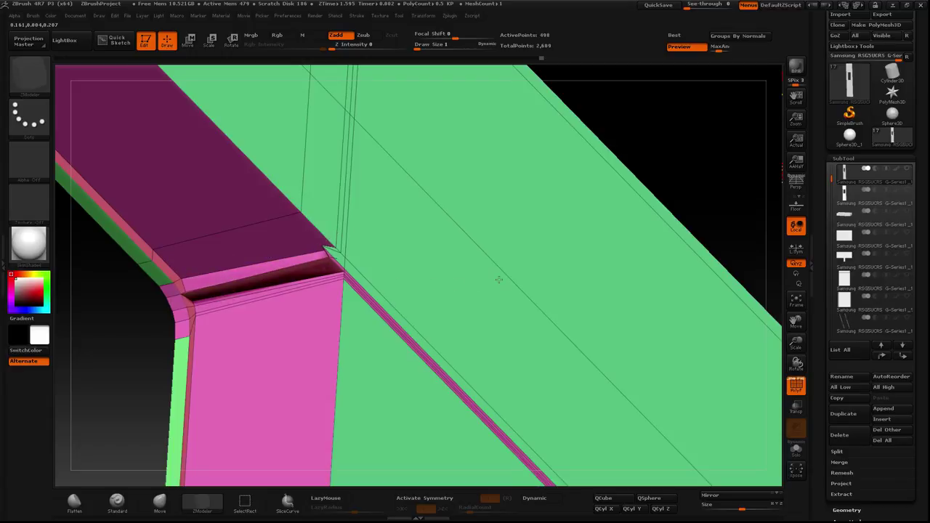
pyautogui.moveTo(653, 146)
pyautogui.mouseDown()
pyautogui.moveTo(708, 129)
pyautogui.moveTo(453, 298)
pyautogui.moveTo(481, 269)
pyautogui.moveTo(401, 276)
pyautogui.mouseUp()
pyautogui.hotkey('ctrl', 'z')
pyautogui.hotkey('shift', 'f')
pyautogui.press('b')
pyautogui.press('s')
pyautogui.press('t')
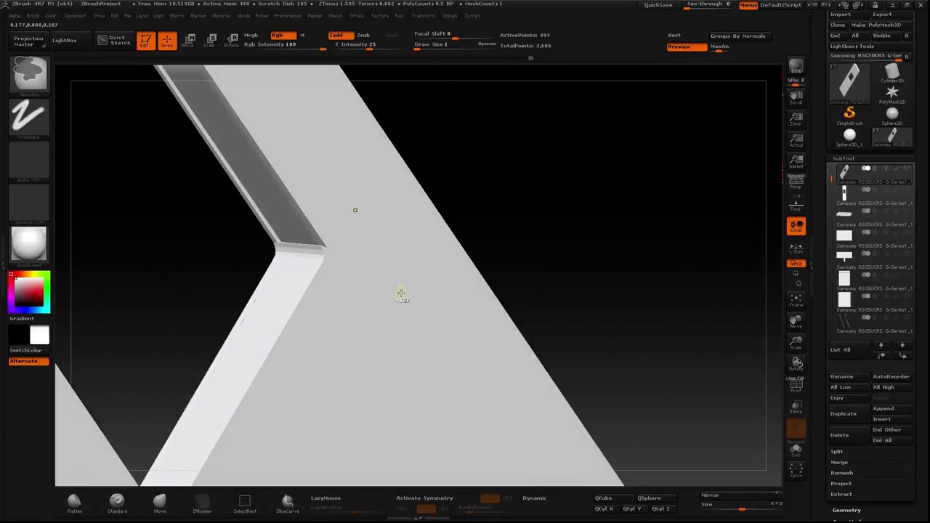
pyautogui.hotkey('ctrl', 'z')
pyautogui.hotkey('shift', 'f')
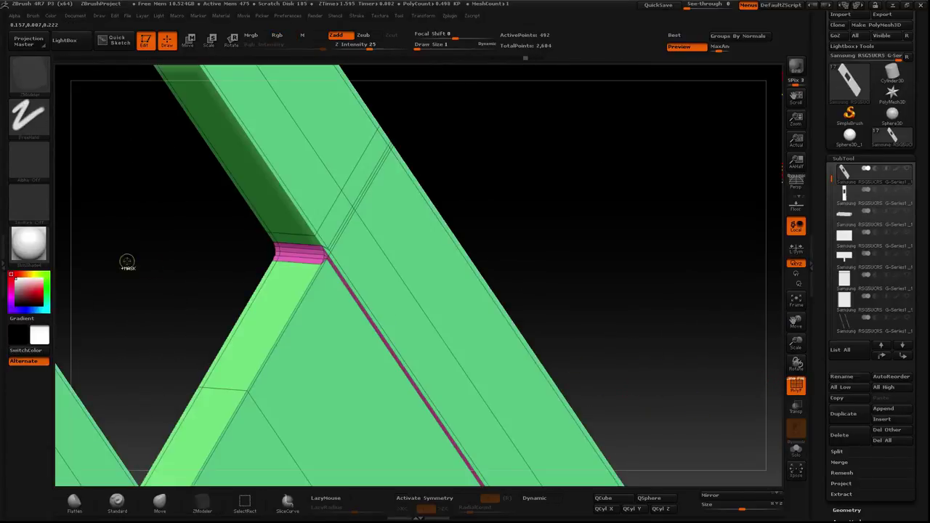
# Step: Attempt an edge insert on the top pink band from the corner joint, then undo it
pyautogui.moveTo(124, 262); pyautogui.dragTo(279, 236)
pyautogui.press('b')
pyautogui.press('z')
pyautogui.press('m')
pyautogui.moveTo(130, 274); pyautogui.dragTo(191, 159)
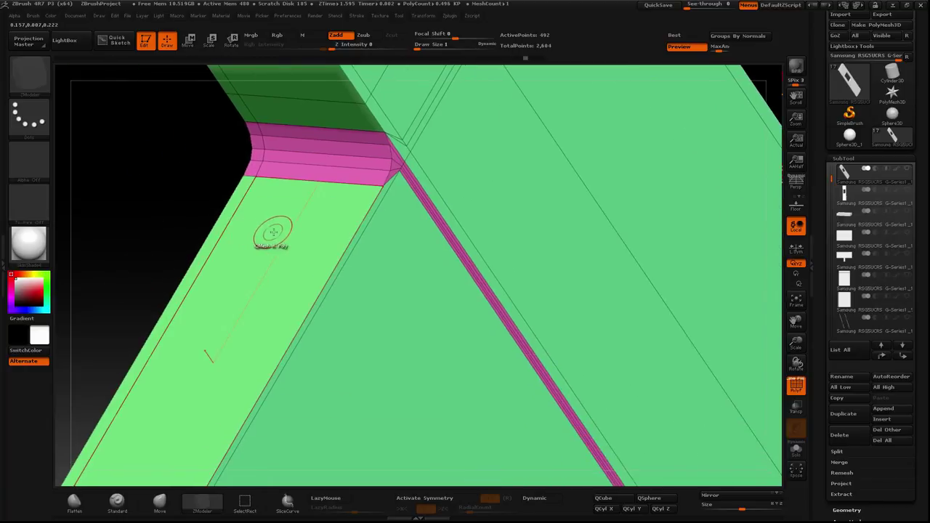
pyautogui.click(276, 236)
pyautogui.click(334, 154)
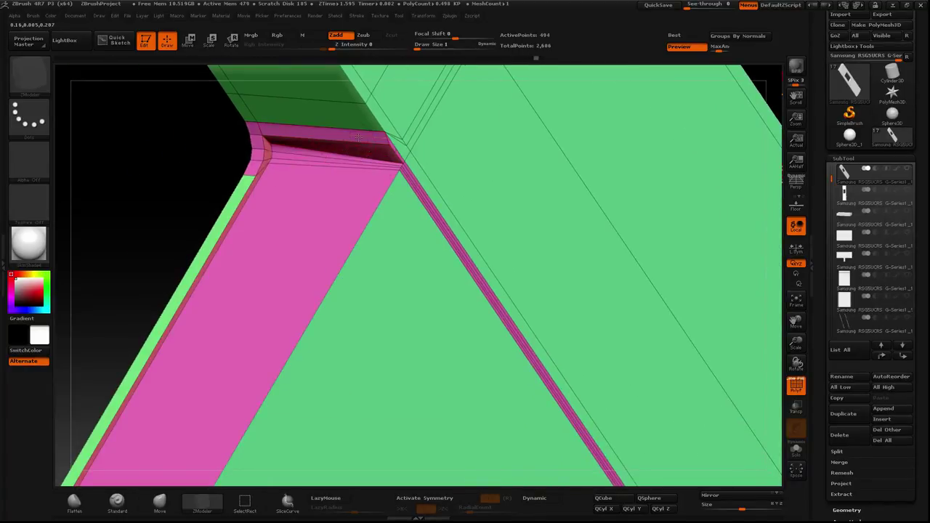
pyautogui.press('ctrl')
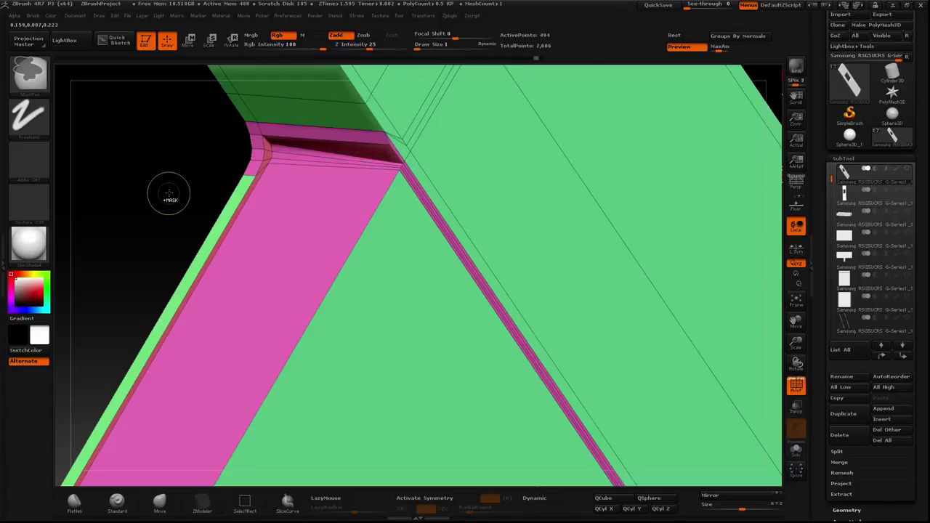
pyautogui.hotkey('ctrl', 'z')
pyautogui.hotkey('ctrl', 'z')
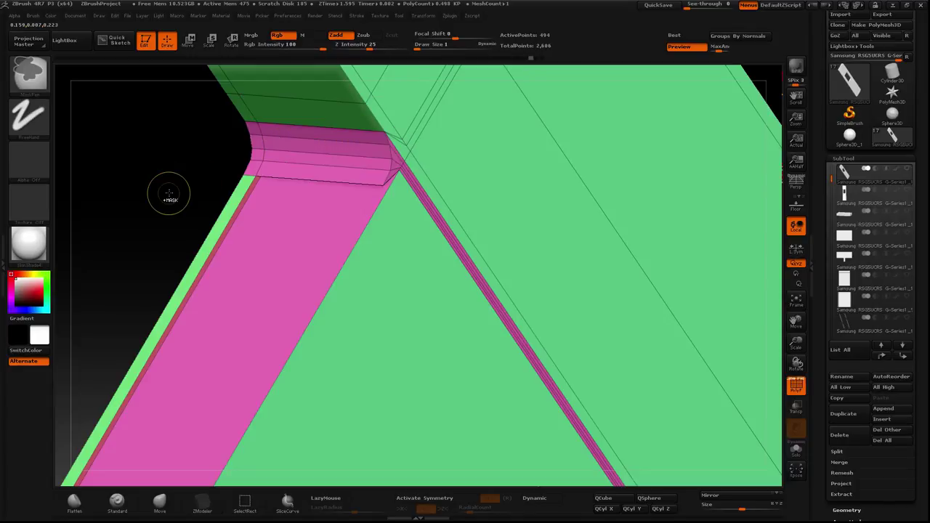
# Step: Test two more edge loops along the corner edge and pink strip, undoing both
pyautogui.moveTo(169, 194); pyautogui.dragTo(573, 216)
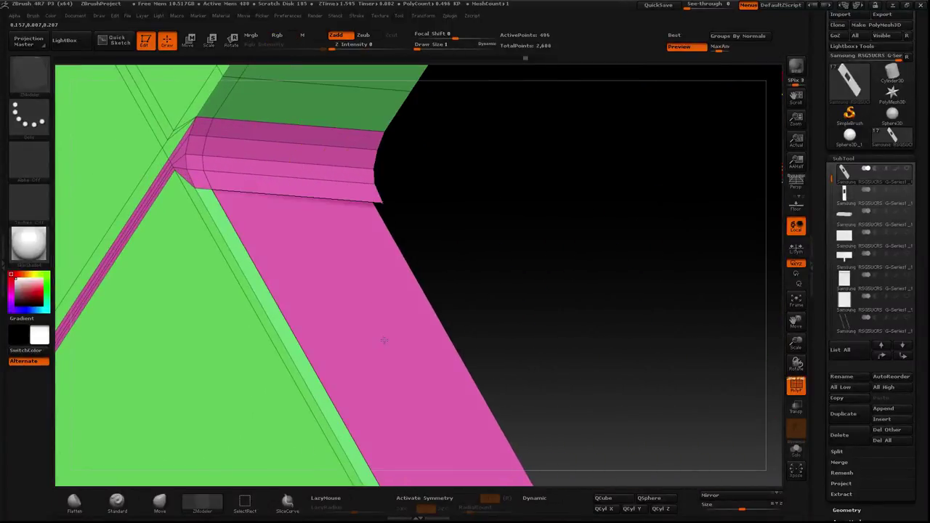
pyautogui.moveTo(557, 245); pyautogui.dragTo(549, 245)
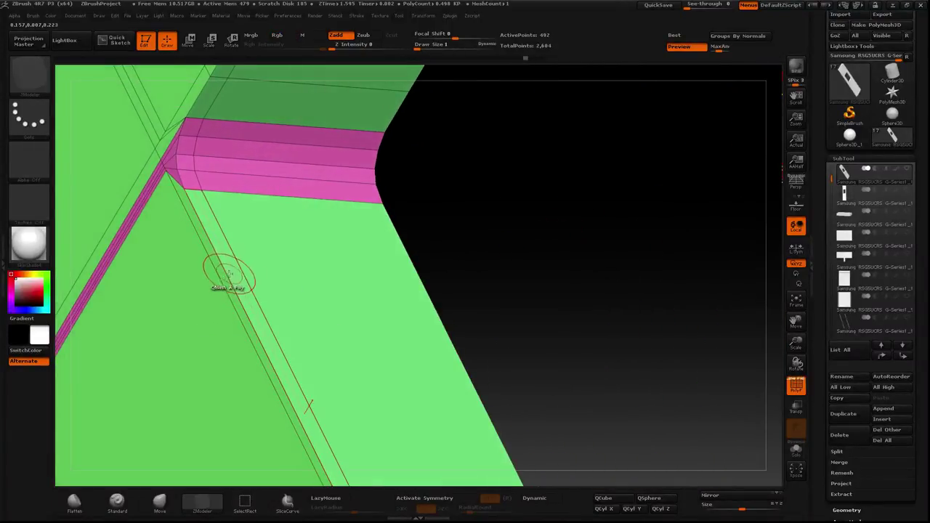
pyautogui.click(232, 268)
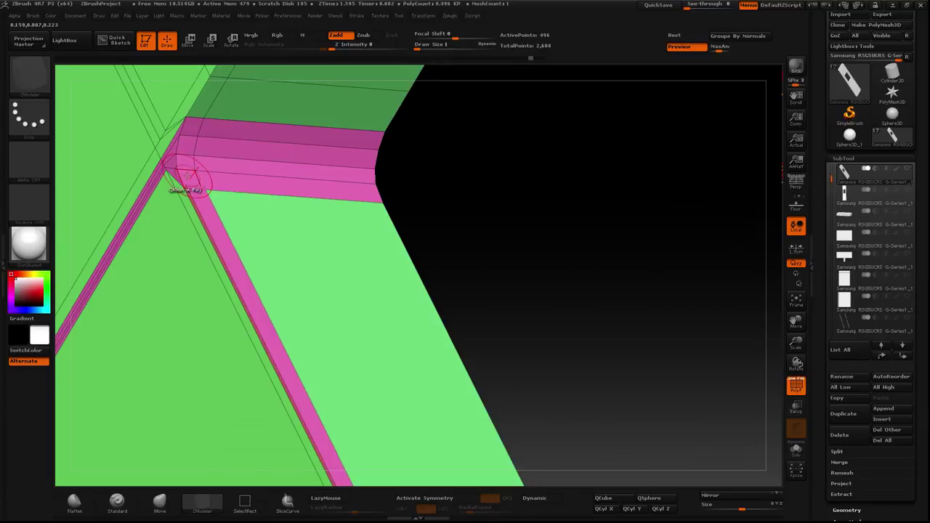
pyautogui.hotkey('ctrl', 'z')
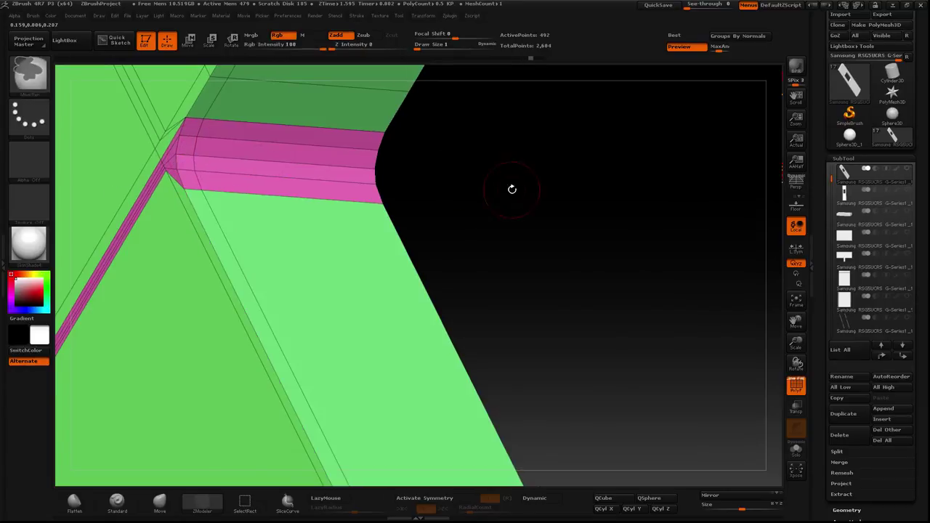
pyautogui.moveTo(524, 199)
pyautogui.mouseDown()
pyautogui.moveTo(417, 193)
pyautogui.moveTo(431, 272)
pyautogui.moveTo(370, 253)
pyautogui.moveTo(434, 210)
pyautogui.moveTo(313, 240)
pyautogui.mouseUp()
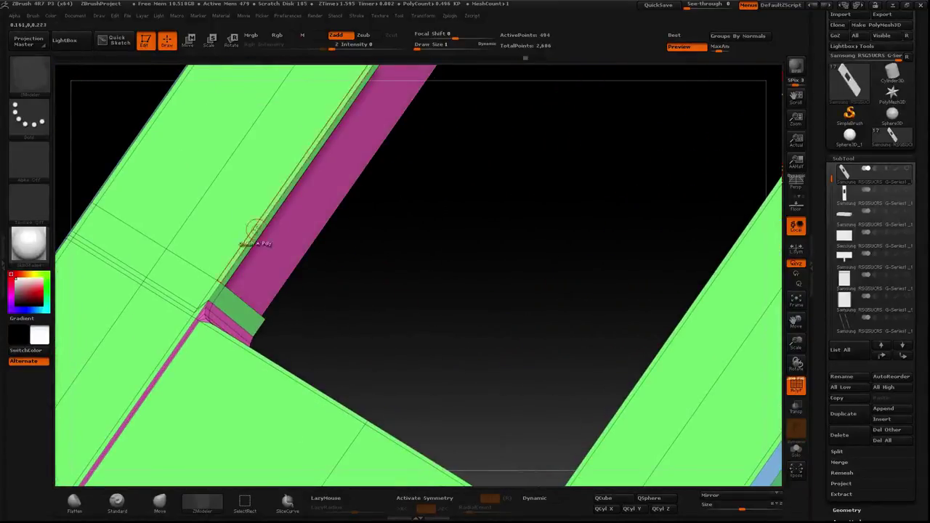
pyautogui.moveTo(256, 230); pyautogui.dragTo(307, 313)
pyautogui.moveTo(251, 320)
pyautogui.mouseDown()
pyautogui.moveTo(162, 266)
pyautogui.moveTo(229, 342)
pyautogui.moveTo(205, 273)
pyautogui.moveTo(249, 314)
pyautogui.mouseUp()
pyautogui.click(254, 305)
pyautogui.hotkey('ctrl', 'z')
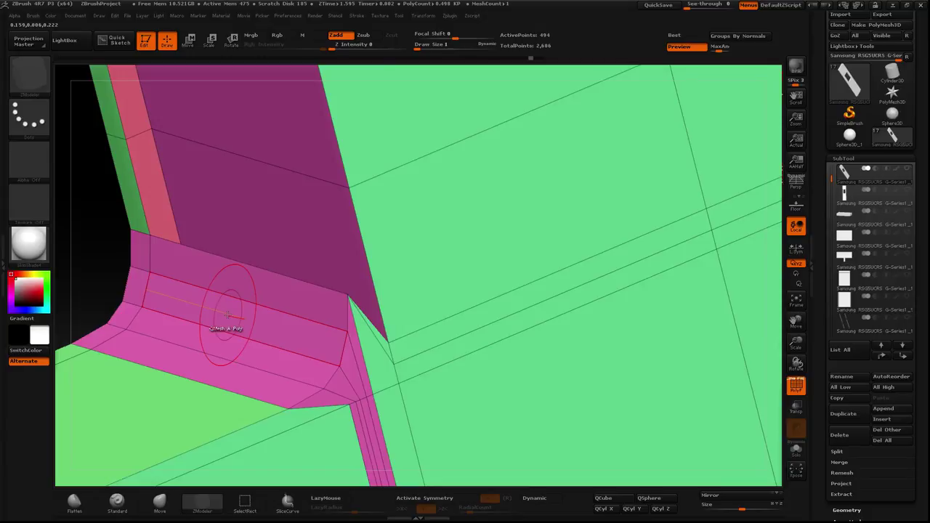
# Step: Extrude the lower pink strip's face inward into a shallow groove up to the top edge
pyautogui.moveTo(212, 407); pyautogui.dragTo(239, 380)
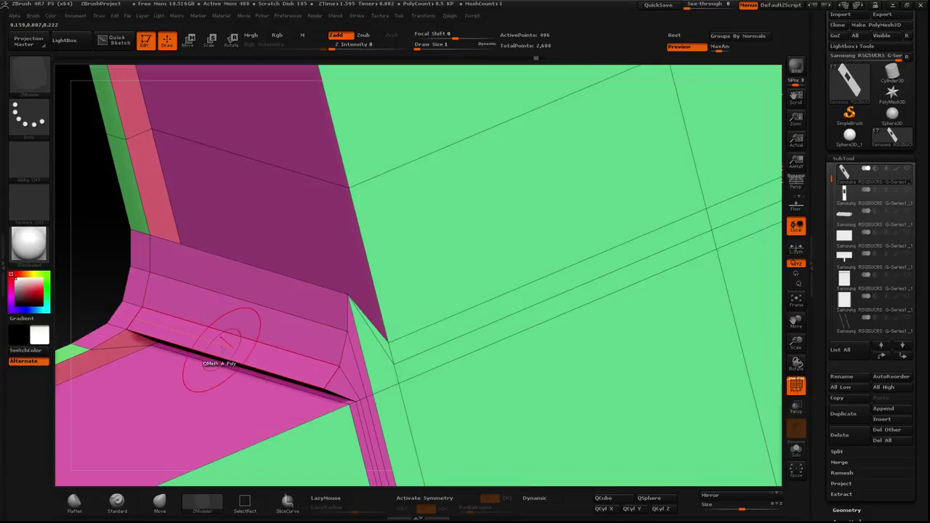
pyautogui.moveTo(222, 349); pyautogui.dragTo(303, 312)
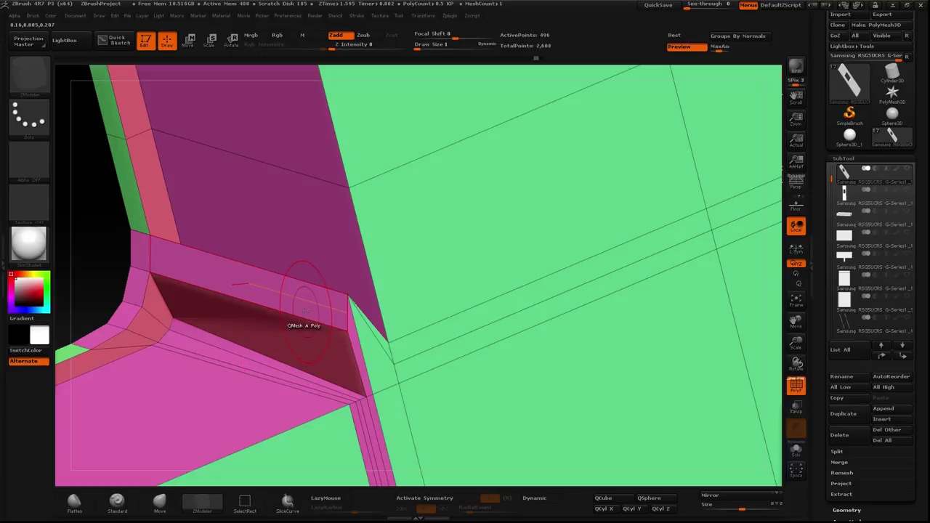
pyautogui.moveTo(352, 340); pyautogui.dragTo(105, 282)
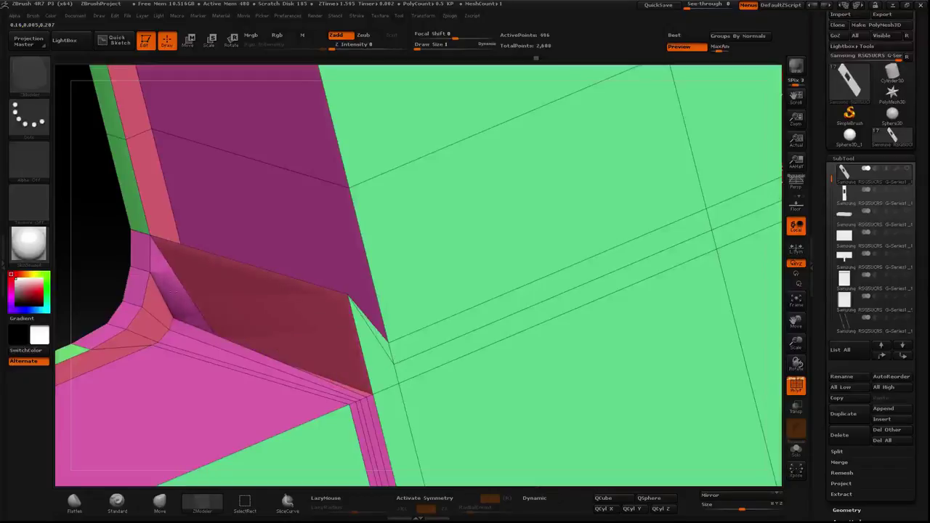
pyautogui.moveTo(347, 350)
pyautogui.mouseDown()
pyautogui.moveTo(369, 334)
pyautogui.moveTo(385, 355)
pyautogui.mouseUp()
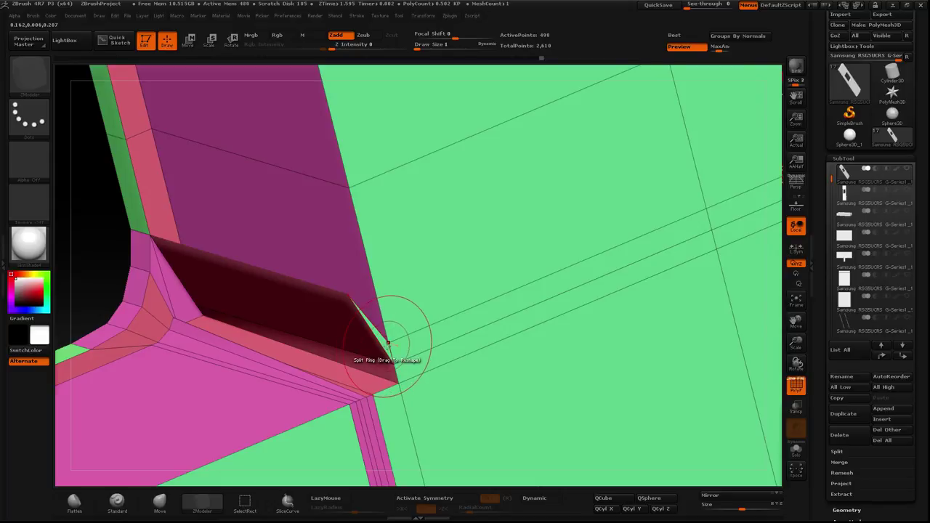
pyautogui.moveTo(387, 342); pyautogui.dragTo(381, 335)
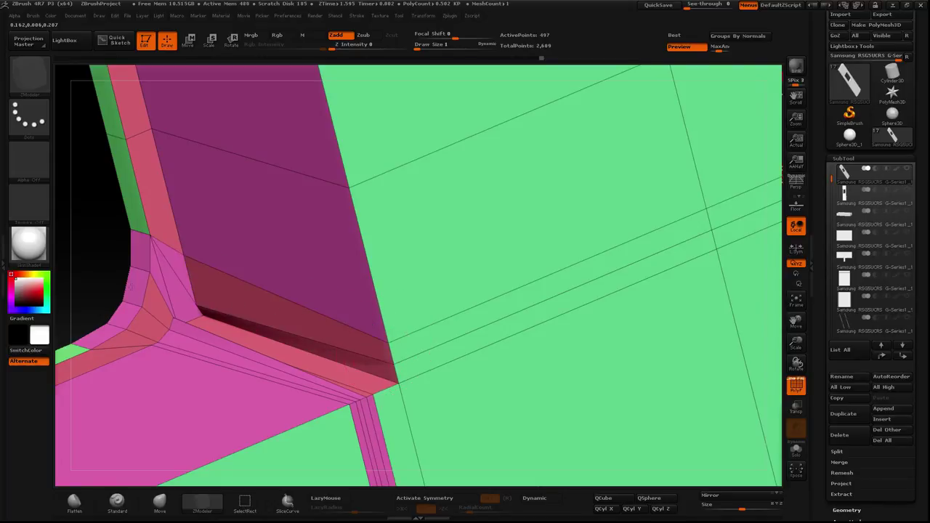
# Step: QMesh the dark corner wedge, remove the extra point, and turn off Polyframe
pyautogui.moveTo(90, 224); pyautogui.dragTo(239, 312)
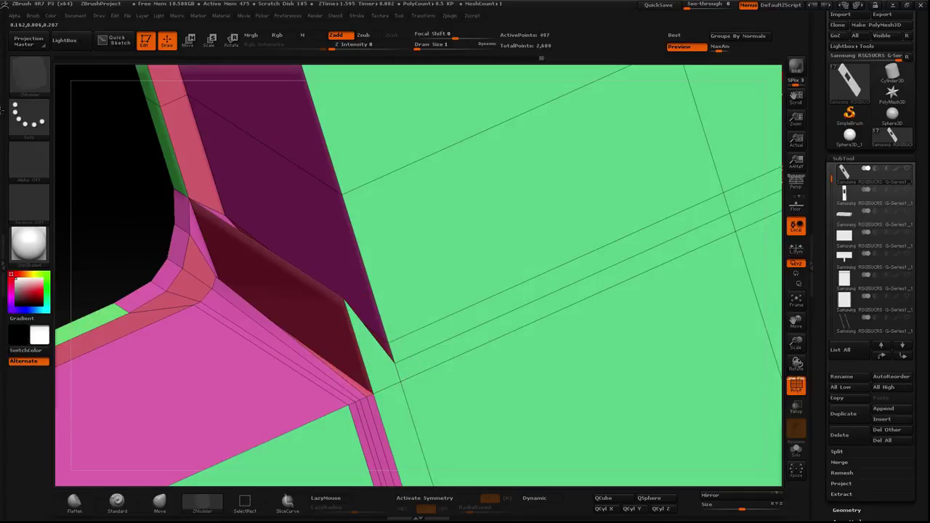
pyautogui.moveTo(58, 142); pyautogui.dragTo(85, 161)
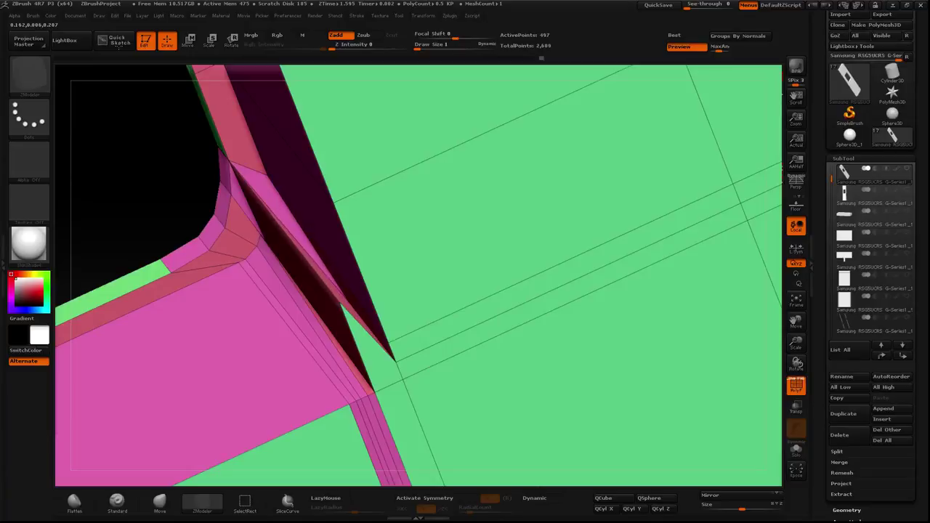
pyautogui.click(385, 330)
pyautogui.moveTo(146, 148); pyautogui.dragTo(181, 167)
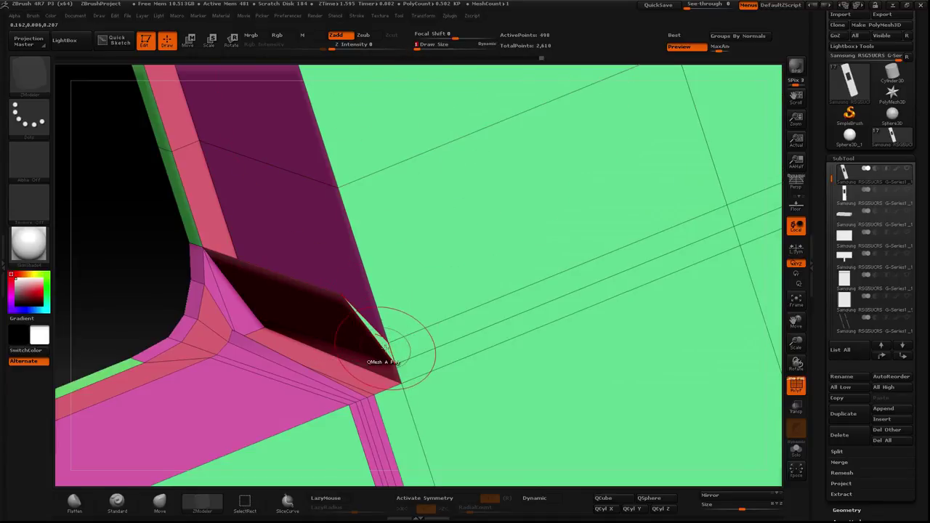
pyautogui.moveTo(385, 349)
pyautogui.mouseDown()
pyautogui.moveTo(194, 261)
pyautogui.moveTo(731, 353)
pyautogui.moveTo(448, 214)
pyautogui.moveTo(454, 251)
pyautogui.moveTo(465, 262)
pyautogui.mouseUp()
pyautogui.hotkey('shift', 'f')
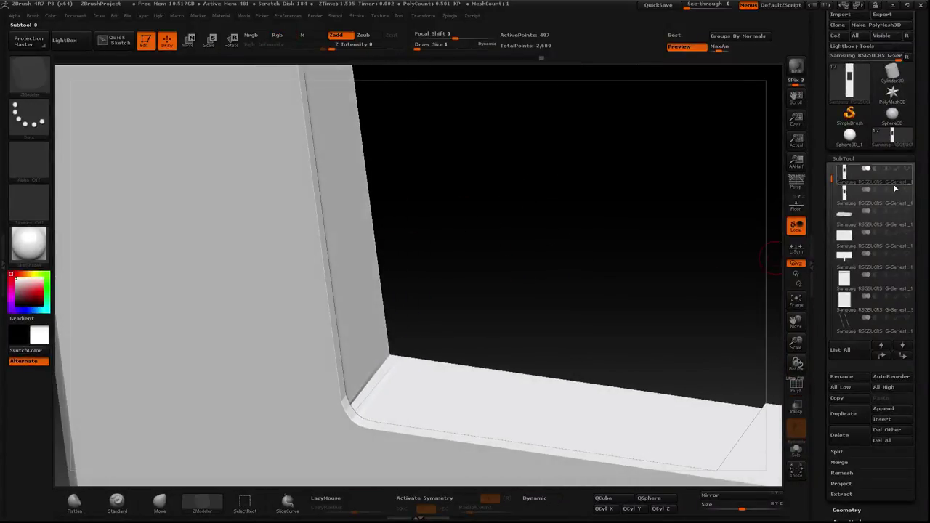
# Step: Hide the black screen and striped subtools, then view the frame corner in ZModeler with PolyF on
pyautogui.click(907, 172)
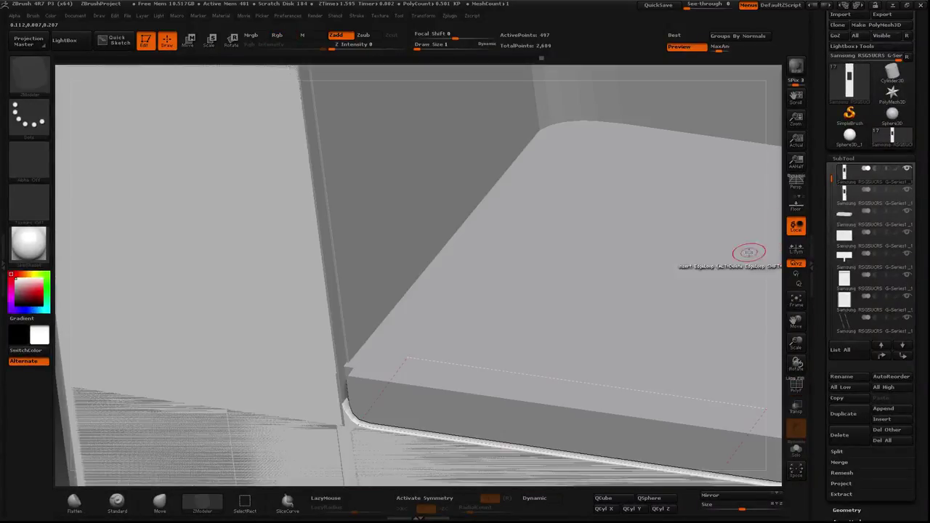
pyautogui.click(906, 195)
pyautogui.moveTo(484, 365)
pyautogui.mouseDown()
pyautogui.moveTo(239, 328)
pyautogui.moveTo(223, 286)
pyautogui.moveTo(222, 317)
pyautogui.moveTo(243, 338)
pyautogui.mouseUp()
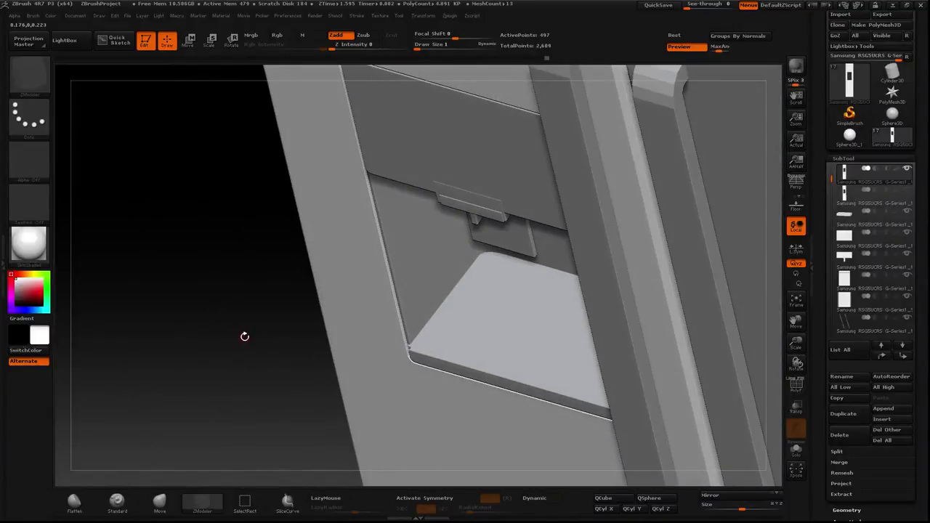
pyautogui.moveTo(244, 337); pyautogui.dragTo(736, 260)
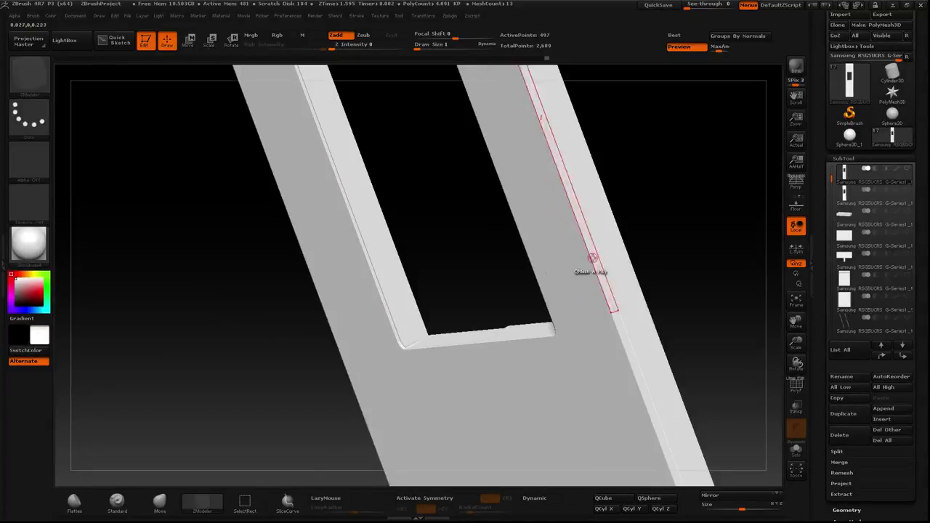
pyautogui.click(796, 385)
pyautogui.moveTo(655, 242)
pyautogui.mouseDown()
pyautogui.moveTo(627, 266)
pyautogui.moveTo(530, 264)
pyautogui.moveTo(684, 255)
pyautogui.moveTo(700, 286)
pyautogui.moveTo(720, 294)
pyautogui.mouseUp()
pyautogui.press('b')
pyautogui.press('z')
pyautogui.press('m')
pyautogui.click(795, 385)
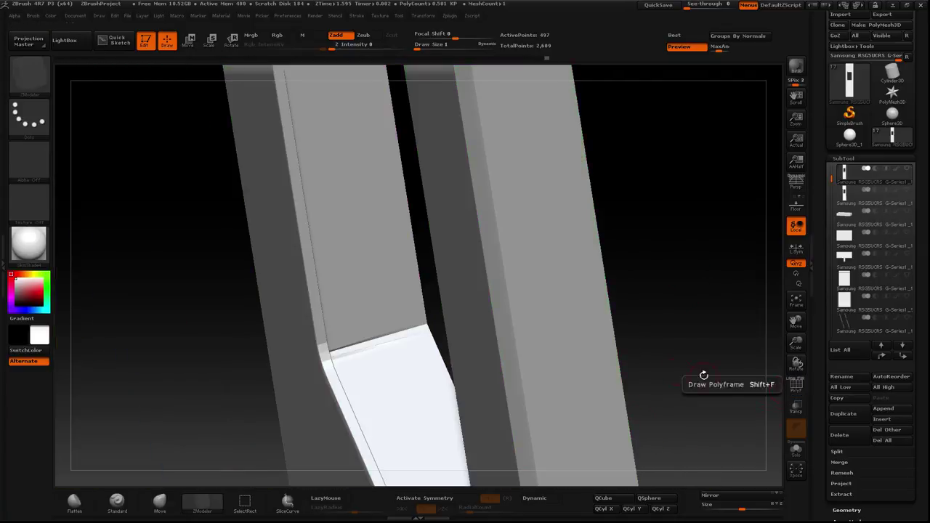
pyautogui.moveTo(727, 348)
pyautogui.mouseDown()
pyautogui.moveTo(266, 248)
pyautogui.moveTo(772, 388)
pyautogui.moveTo(257, 256)
pyautogui.moveTo(186, 176)
pyautogui.moveTo(141, 94)
pyautogui.mouseUp()
pyautogui.click(795, 385)
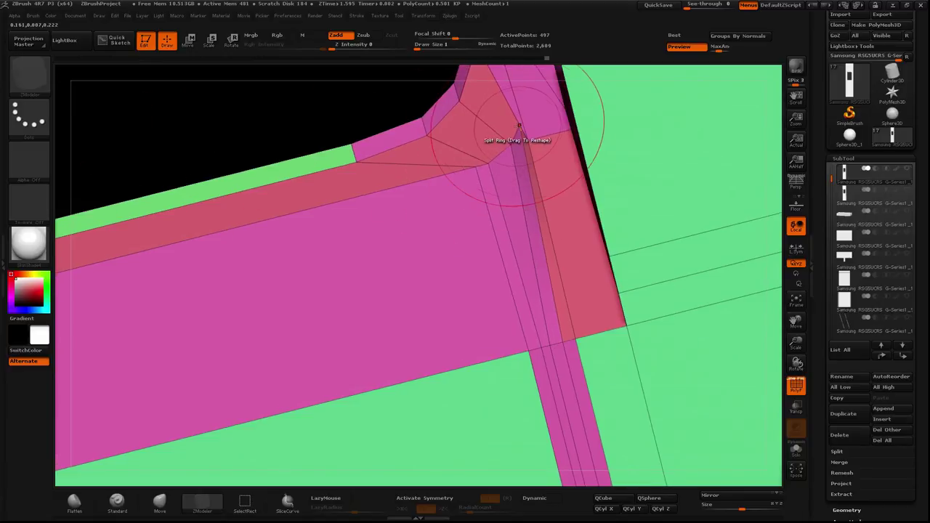
# Step: Try reshaping the corner with Point Move and the Move brush, then undo both changes
pyautogui.press('space')
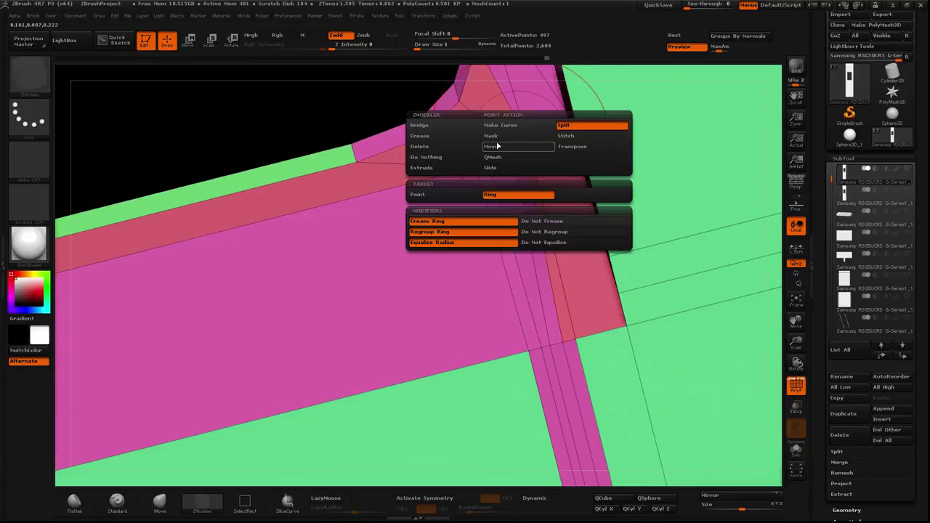
pyautogui.click(497, 146)
pyautogui.moveTo(508, 128)
pyautogui.mouseDown()
pyautogui.moveTo(519, 125)
pyautogui.moveTo(512, 150)
pyautogui.mouseUp()
pyautogui.press('b')
pyautogui.press('m')
pyautogui.press('v')
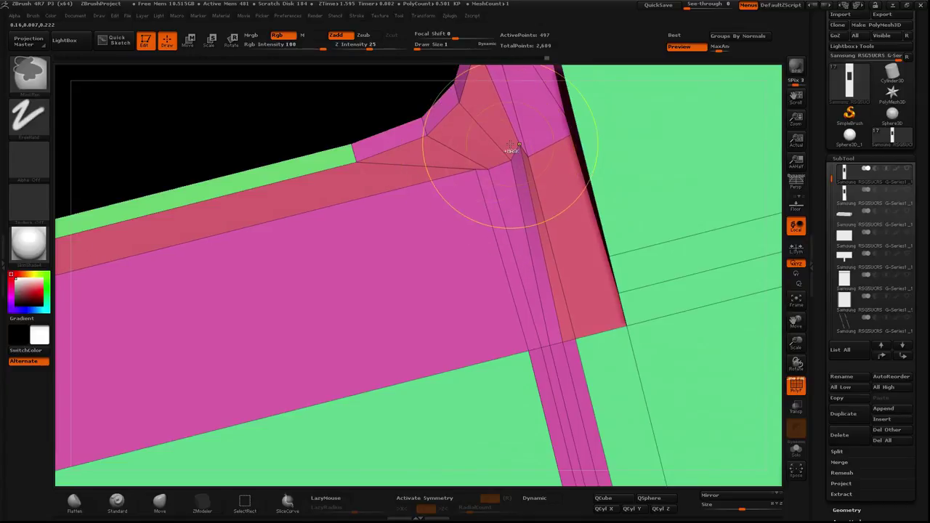
pyautogui.moveTo(435, 94); pyautogui.dragTo(349, 120)
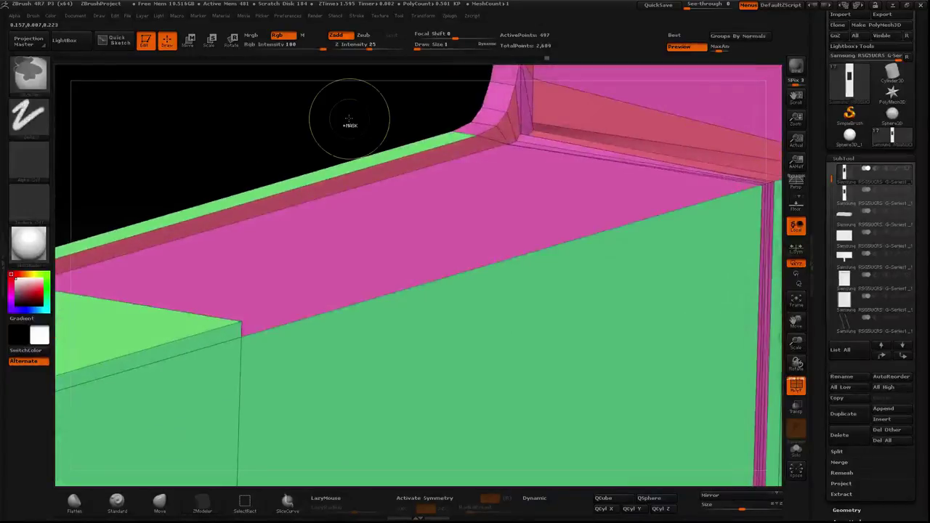
pyautogui.hotkey('ctrl', 'z')
pyautogui.hotkey('ctrl', 'z')
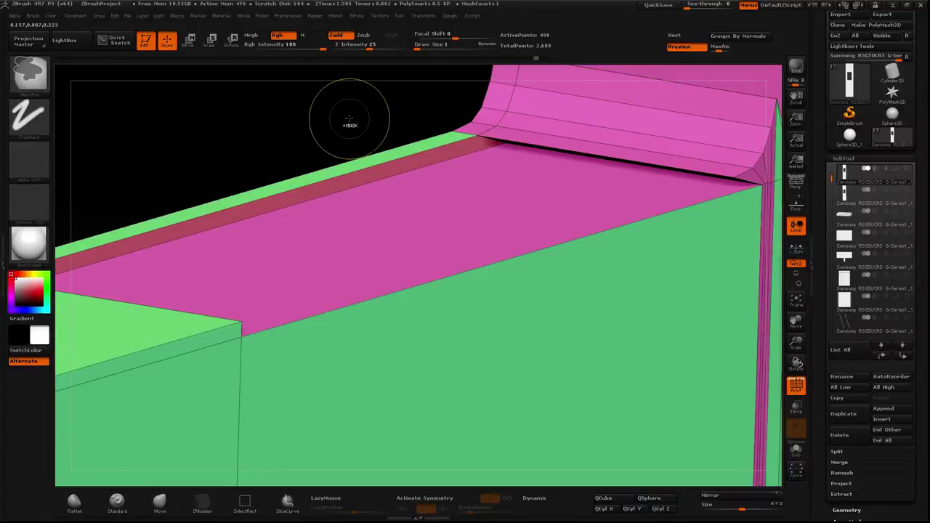
pyautogui.hotkey('ctrl', 'z')
# Step: Insert an edge loop along the frame's lower band in ZModeler and turn PolyF off
pyautogui.press('b')
pyautogui.press('z')
pyautogui.press('m')
pyautogui.moveTo(380, 126)
pyautogui.mouseDown()
pyautogui.moveTo(324, 206)
pyautogui.moveTo(357, 208)
pyautogui.mouseUp()
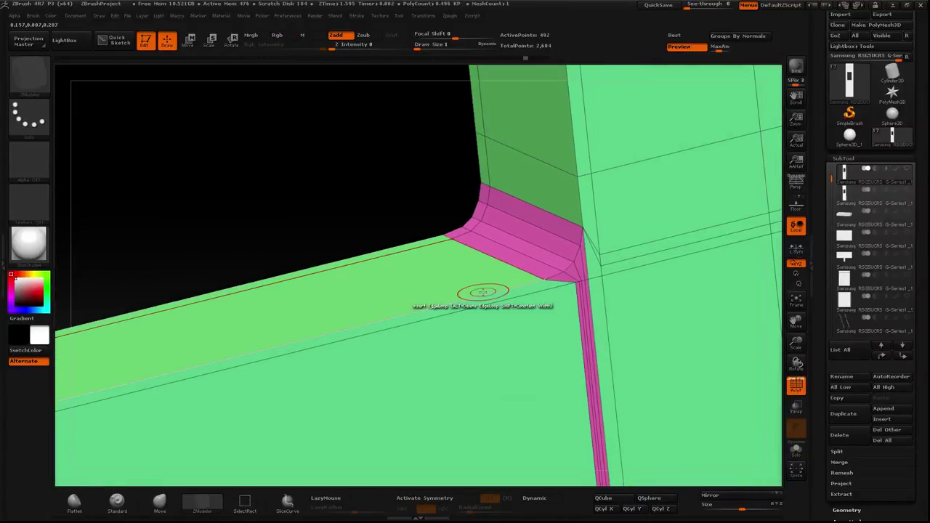
pyautogui.moveTo(546, 289); pyautogui.dragTo(600, 252)
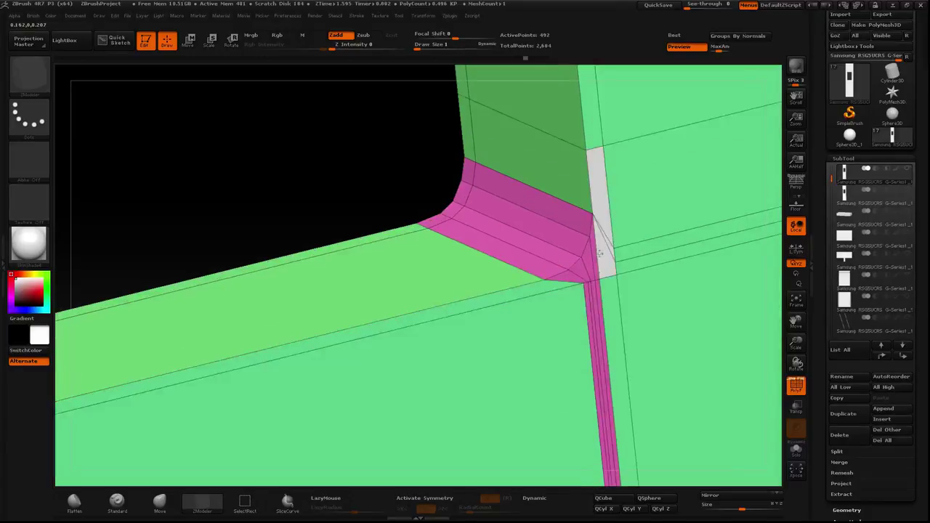
pyautogui.click(556, 278)
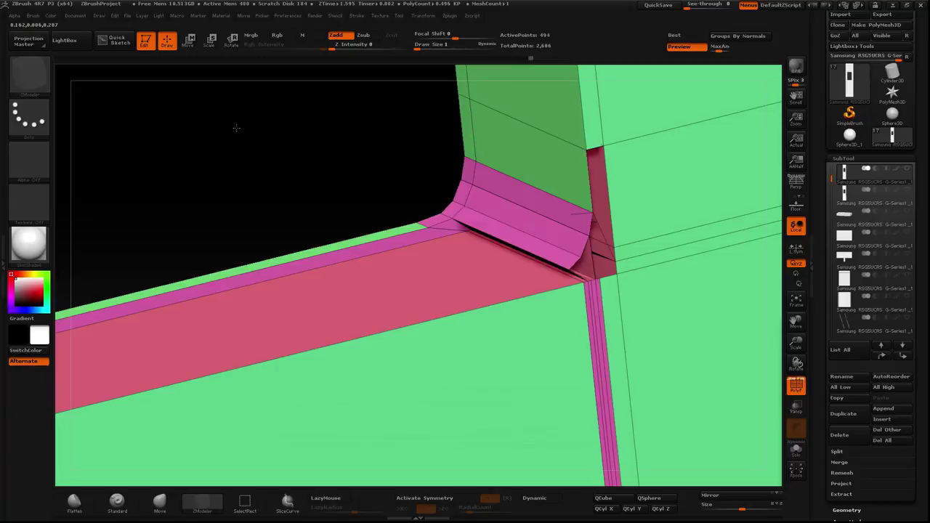
pyautogui.moveTo(397, 177)
pyautogui.mouseDown()
pyautogui.moveTo(370, 172)
pyautogui.moveTo(385, 155)
pyautogui.mouseUp()
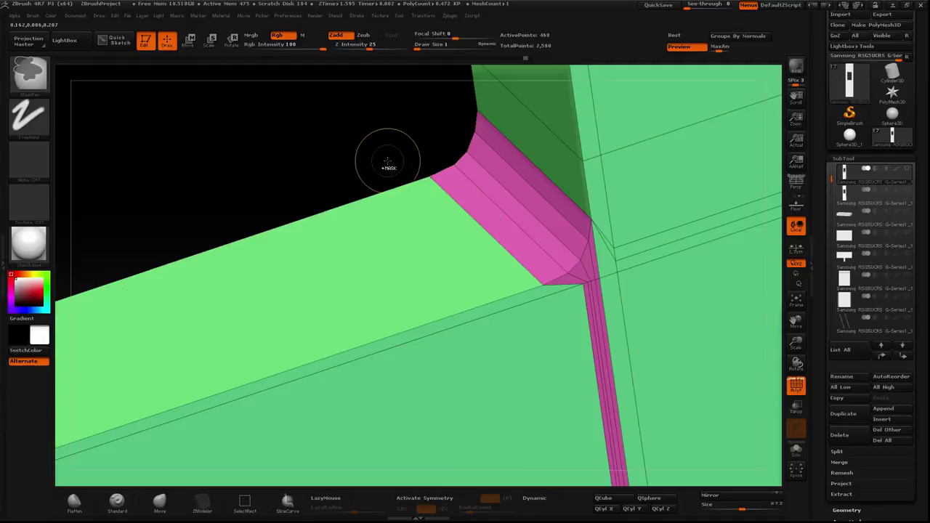
pyautogui.moveTo(407, 226)
pyautogui.mouseDown()
pyautogui.moveTo(245, 172)
pyautogui.moveTo(764, 345)
pyautogui.mouseUp()
pyautogui.click(795, 396)
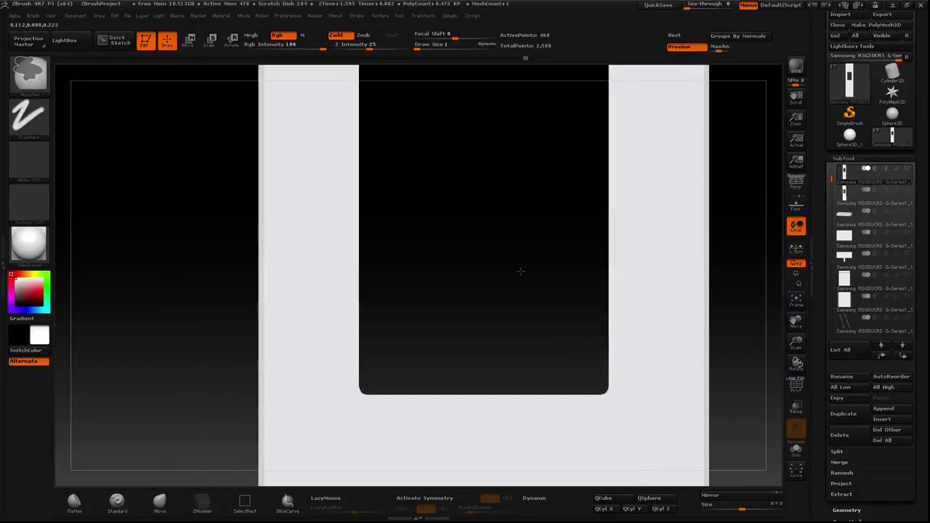
# Step: Show all fridge subtools, face the dispenser recess front-on, and display polygroup wireframe
pyautogui.click(908, 174)
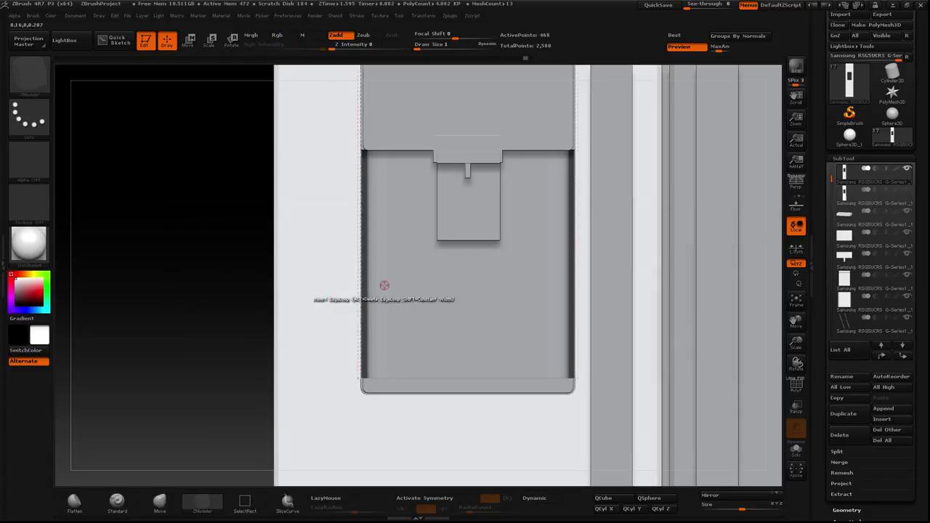
pyautogui.moveTo(176, 260)
pyautogui.mouseDown()
pyautogui.moveTo(174, 284)
pyautogui.moveTo(415, 358)
pyautogui.mouseUp()
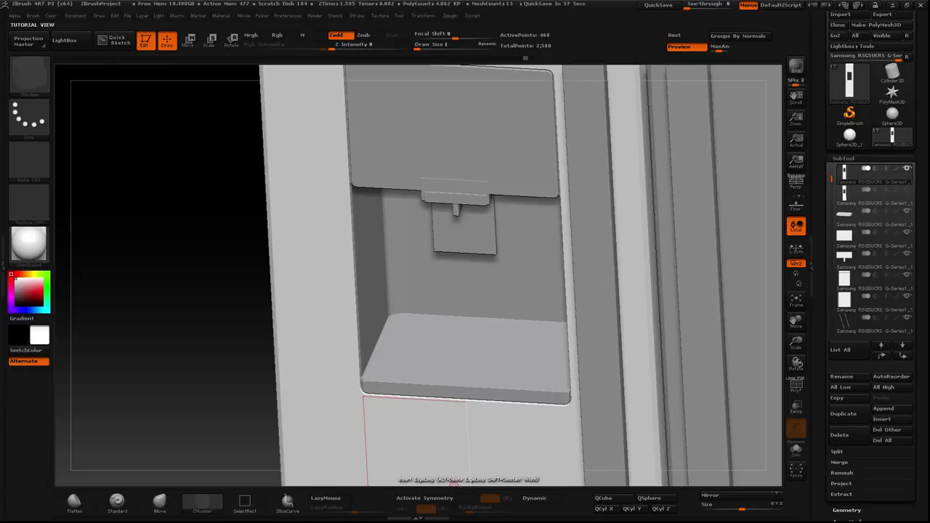
pyautogui.keyDown('shift'); pyautogui.moveTo(177, 259); pyautogui.dragTo(700, 373); pyautogui.keyUp('shift')
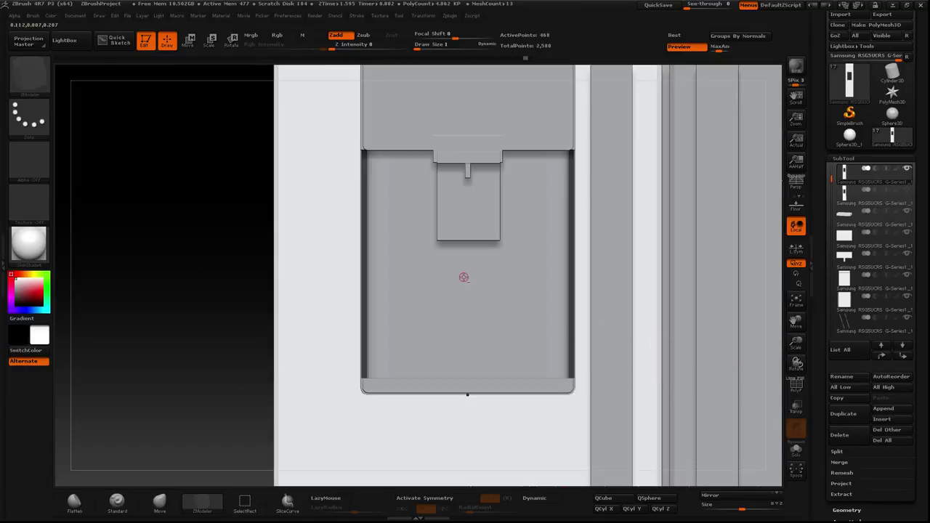
pyautogui.moveTo(203, 205)
pyautogui.keyDown('shift'); pyautogui.mouseDown()
pyautogui.moveTo(217, 202)
pyautogui.moveTo(234, 274)
pyautogui.mouseUp(); pyautogui.keyUp('shift')
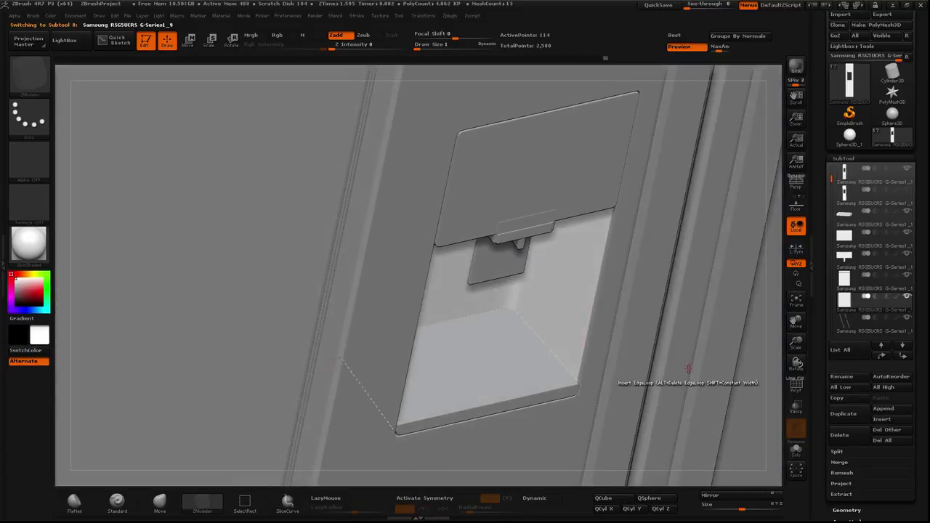
pyautogui.click(796, 385)
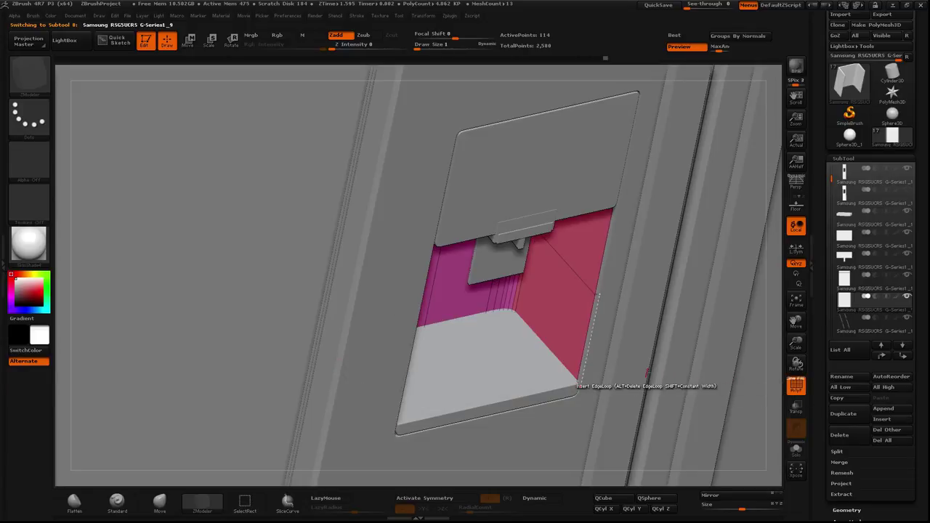
pyautogui.moveTo(729, 378)
pyautogui.mouseDown()
pyautogui.moveTo(642, 332)
pyautogui.moveTo(553, 255)
pyautogui.moveTo(551, 340)
pyautogui.moveTo(499, 253)
pyautogui.moveTo(489, 351)
pyautogui.mouseUp()
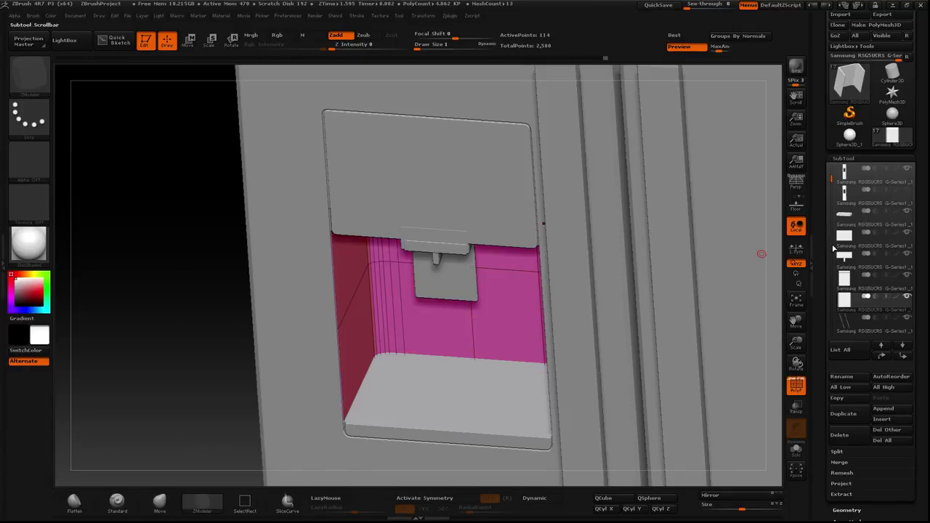
# Step: Solo the recess liner, mask and invert so the back part is free, and set a vertical transpose axis
pyautogui.keyDown('alt'); pyautogui.click(906, 296); pyautogui.keyUp('alt')
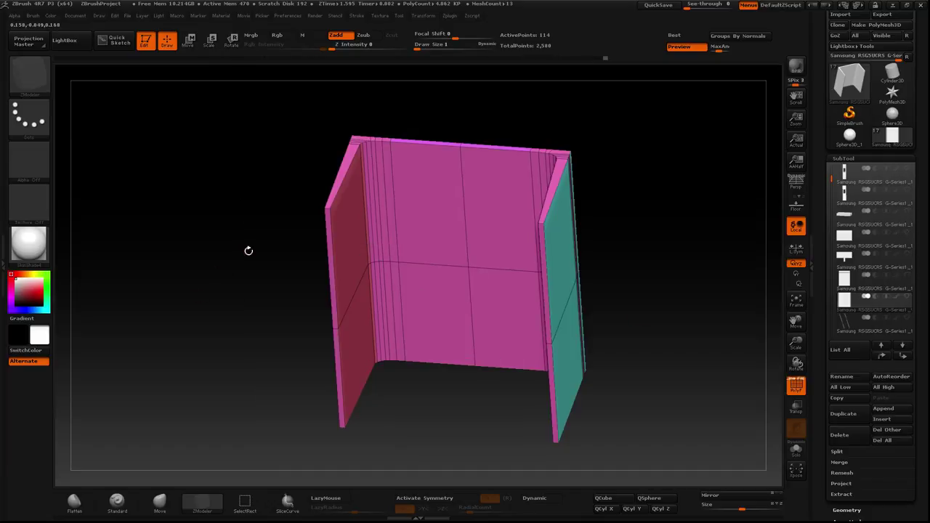
pyautogui.moveTo(247, 251); pyautogui.dragTo(253, 296)
pyautogui.keyDown('ctrl'); pyautogui.moveTo(204, 189); pyautogui.dragTo(580, 321); pyautogui.keyUp('ctrl')
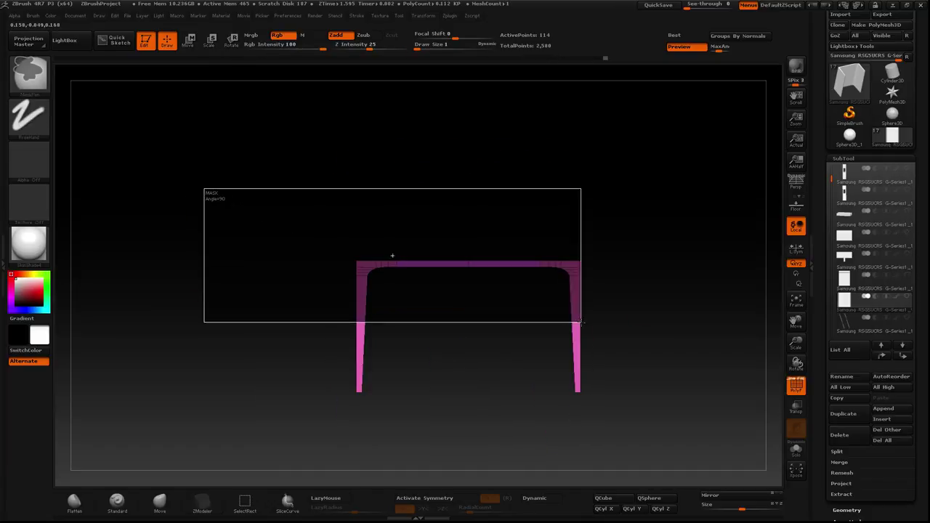
pyautogui.keyDown('ctrl'); pyautogui.click(319, 242); pyautogui.keyUp('ctrl')
pyautogui.click(188, 39)
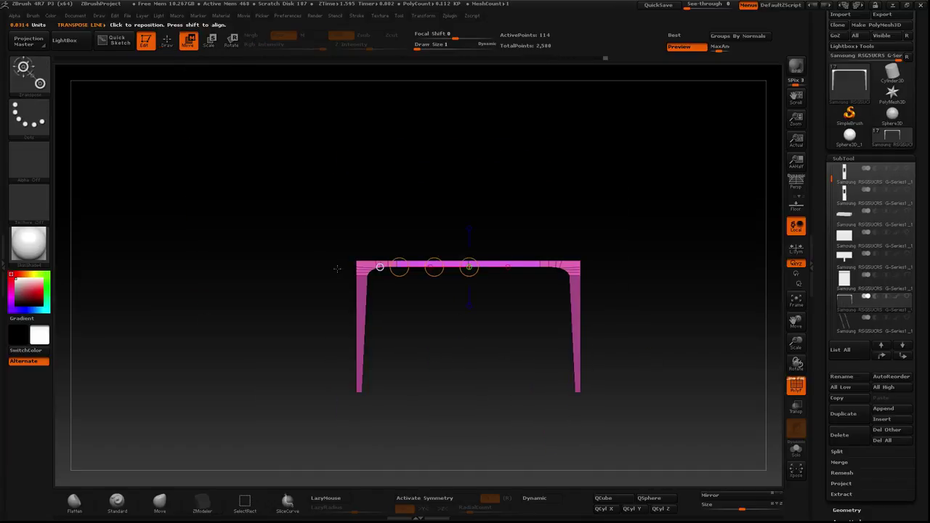
pyautogui.moveTo(361, 285)
pyautogui.mouseDown()
pyautogui.moveTo(375, 317)
pyautogui.moveTo(432, 138)
pyautogui.mouseUp()
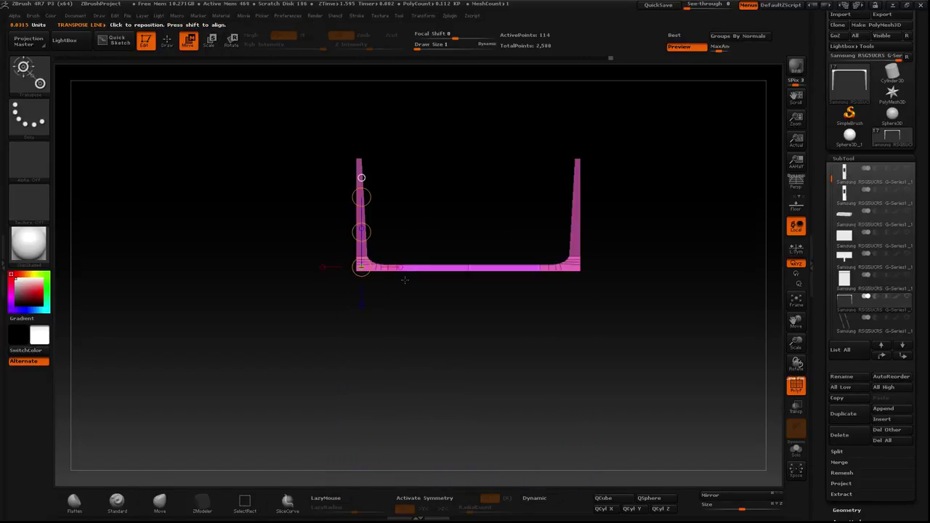
pyautogui.moveTo(429, 270); pyautogui.dragTo(429, 101)
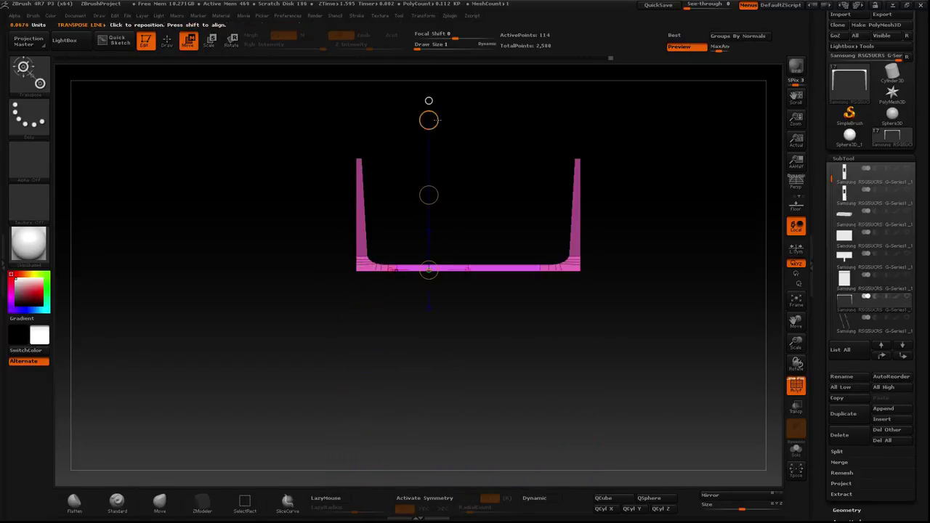
# Step: With the door body visible, move the unmasked liner part into the recess and turn PolyF off
pyautogui.click(907, 296)
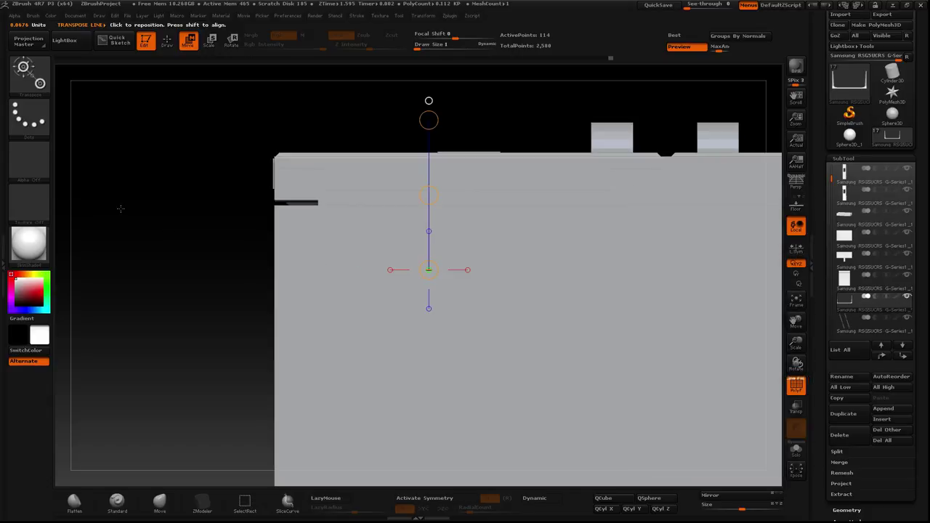
pyautogui.moveTo(121, 209); pyautogui.dragTo(381, 247)
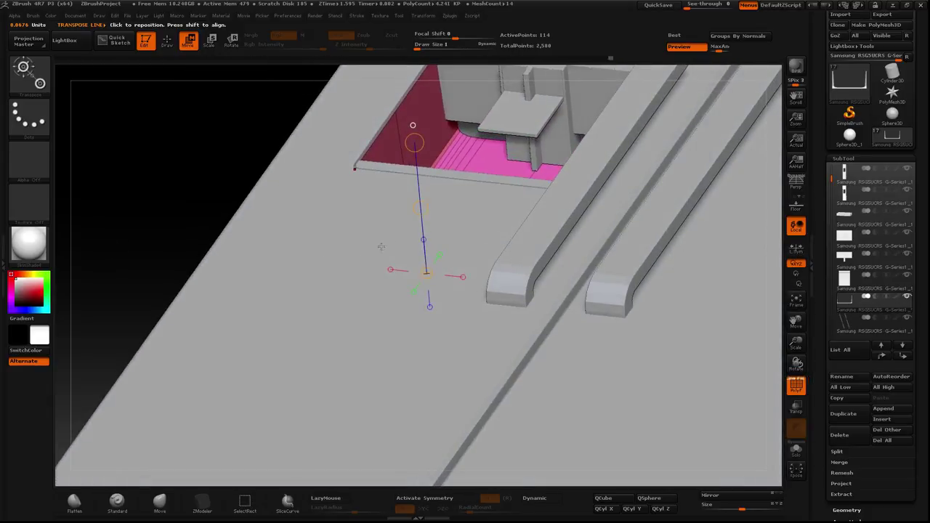
pyautogui.moveTo(421, 207); pyautogui.dragTo(405, 170)
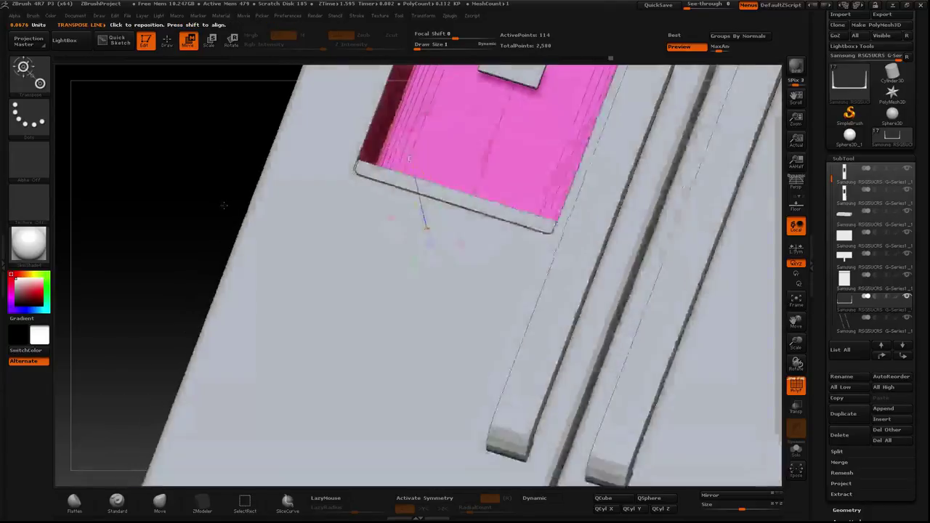
pyautogui.moveTo(218, 211)
pyautogui.keyDown('shift'); pyautogui.mouseDown()
pyautogui.moveTo(195, 250)
pyautogui.moveTo(743, 354)
pyautogui.mouseUp(); pyautogui.keyUp('shift')
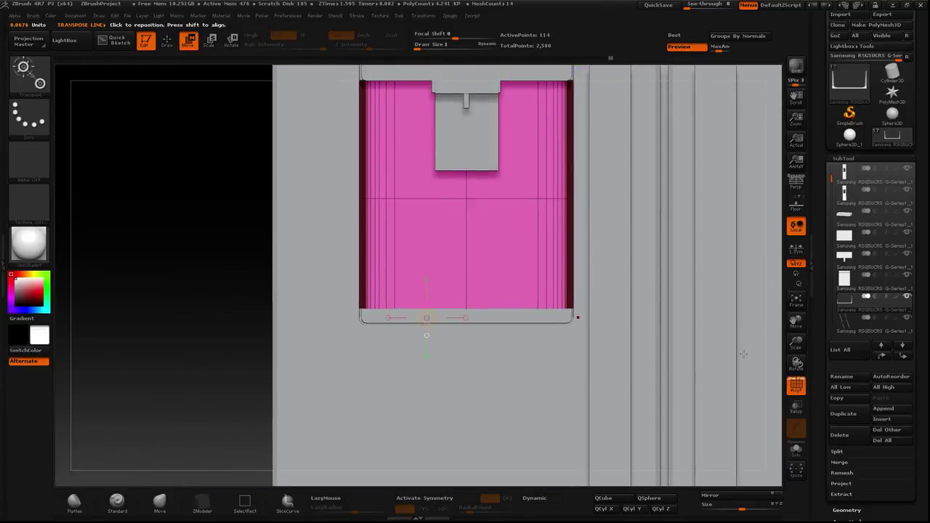
pyautogui.click(795, 387)
pyautogui.moveTo(129, 214)
pyautogui.mouseDown()
pyautogui.moveTo(119, 162)
pyautogui.moveTo(131, 299)
pyautogui.moveTo(182, 294)
pyautogui.moveTo(129, 254)
pyautogui.moveTo(202, 240)
pyautogui.moveTo(199, 196)
pyautogui.moveTo(379, 156)
pyautogui.mouseUp()
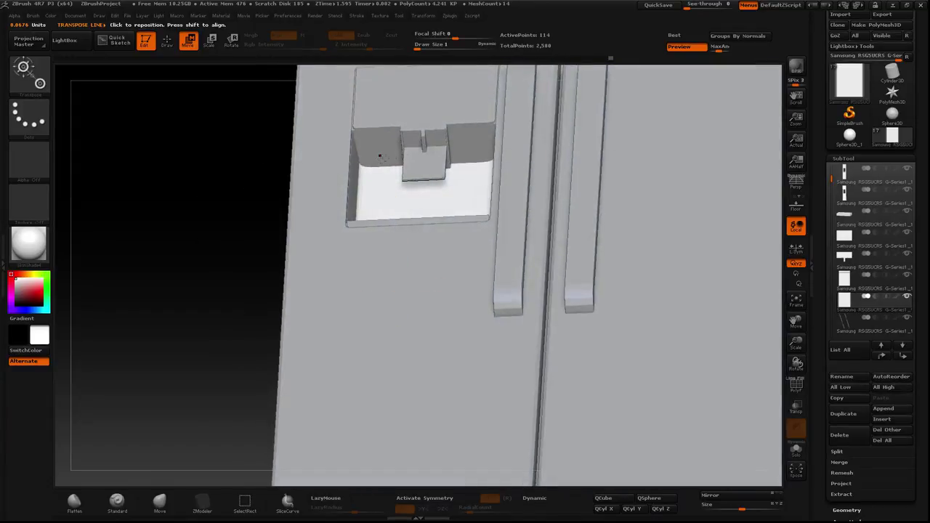
# Step: Select the dispenser paddle subtool and show its polygroup wireframe from the front
pyautogui.keyDown('alt'); pyautogui.click(427, 165); pyautogui.keyUp('alt')
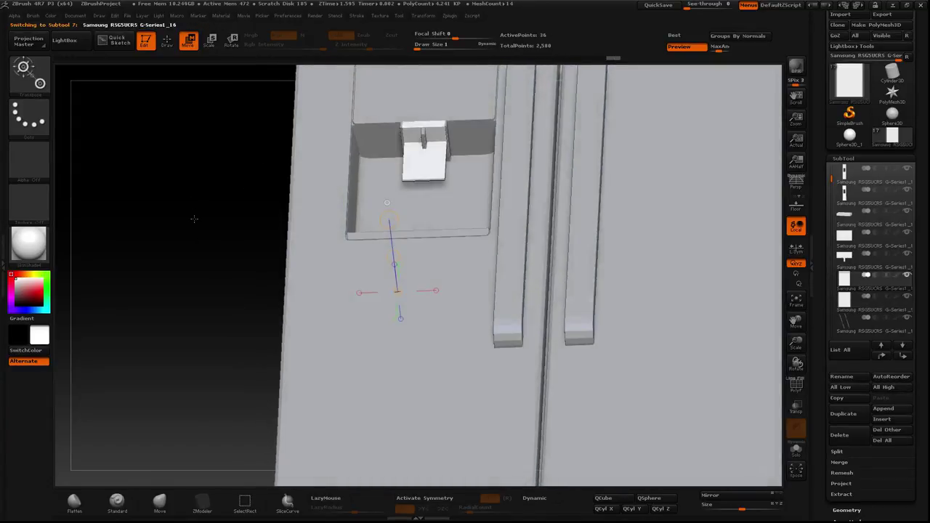
pyautogui.moveTo(194, 217)
pyautogui.keyDown('shift'); pyautogui.mouseDown()
pyautogui.moveTo(353, 211)
pyautogui.moveTo(407, 232)
pyautogui.mouseUp(); pyautogui.keyUp('shift')
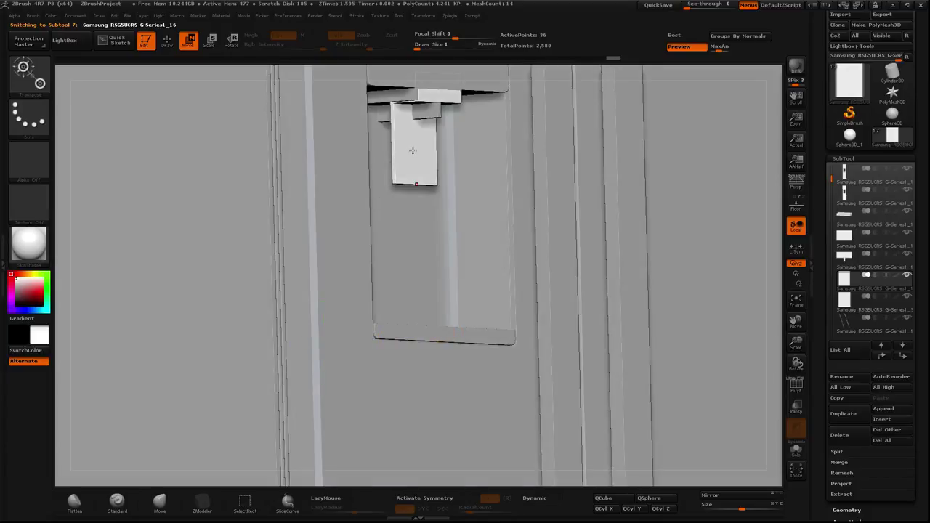
pyautogui.click(795, 390)
pyautogui.moveTo(574, 218); pyautogui.dragTo(591, 205)
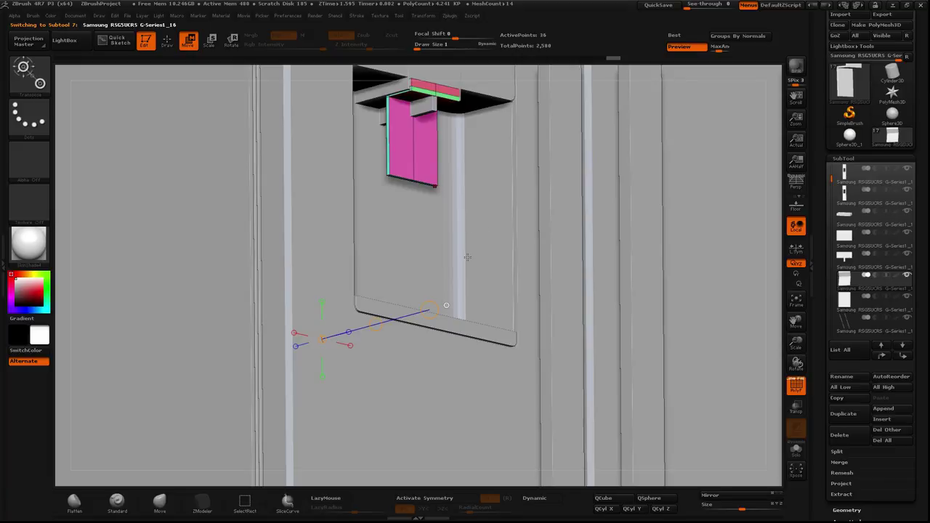
pyautogui.moveTo(497, 260); pyautogui.dragTo(466, 264)
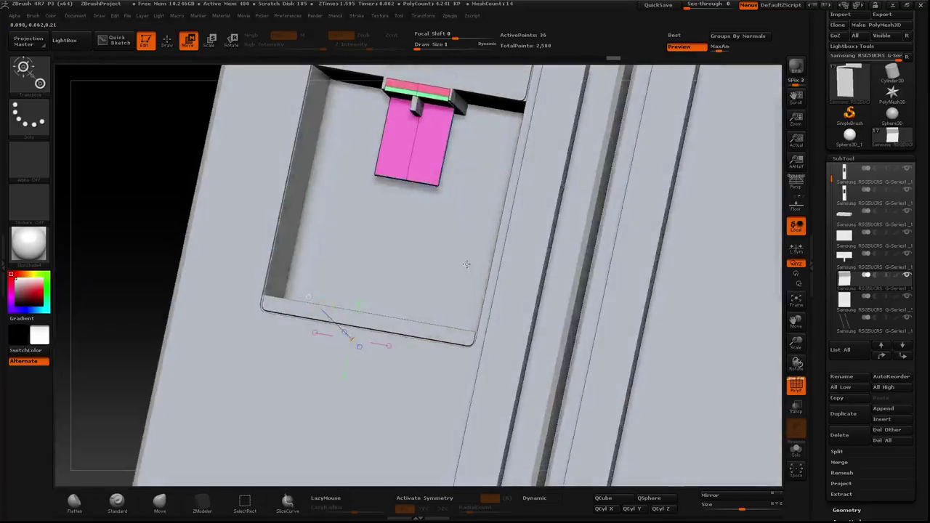
pyautogui.moveTo(466, 265); pyautogui.dragTo(436, 239)
# Step: Inspect the paddle alone, then nudge it slightly left inside the recess
pyautogui.keyDown('ctrl'); pyautogui.keyDown('shift'); pyautogui.click(401, 150); pyautogui.keyUp('shift'); pyautogui.keyUp('ctrl')
pyautogui.moveTo(401, 150)
pyautogui.mouseDown()
pyautogui.moveTo(359, 230)
pyautogui.moveTo(431, 113)
pyautogui.mouseUp()
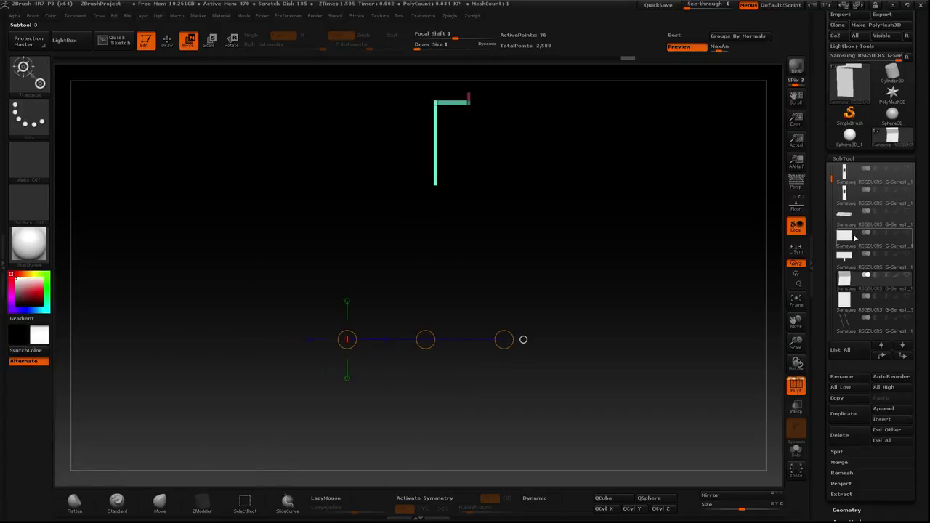
pyautogui.keyDown('ctrl'); pyautogui.keyDown('shift'); pyautogui.click(581, 202); pyautogui.keyUp('shift'); pyautogui.keyUp('ctrl')
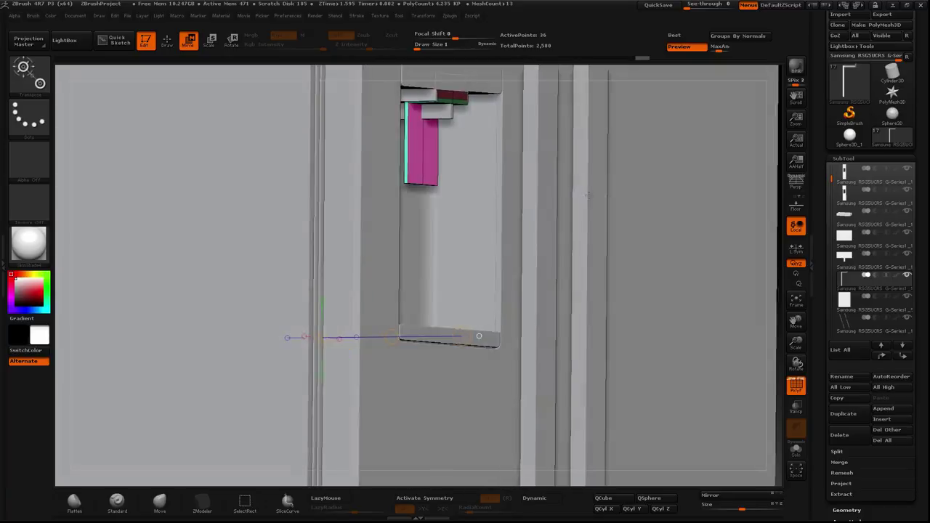
pyautogui.moveTo(582, 201); pyautogui.dragTo(585, 194)
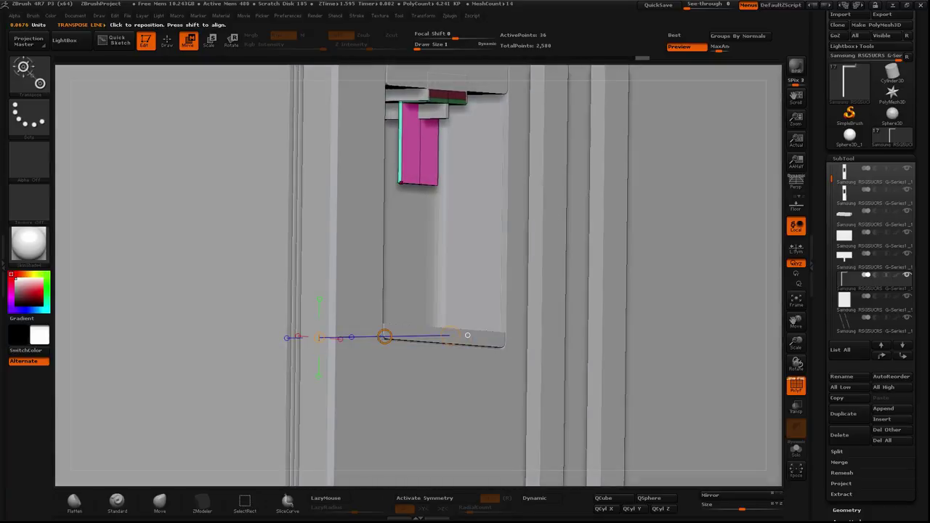
pyautogui.moveTo(384, 336); pyautogui.dragTo(375, 336)
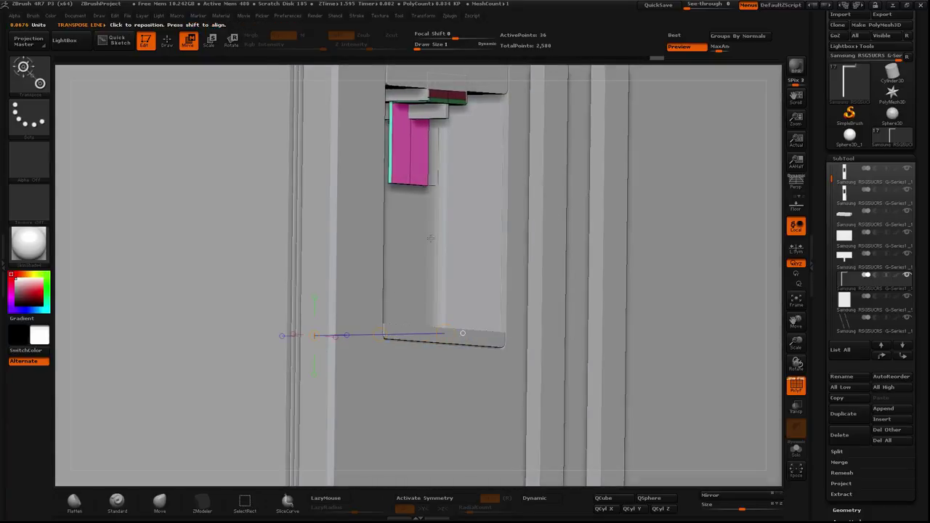
pyautogui.moveTo(430, 238); pyautogui.dragTo(395, 234)
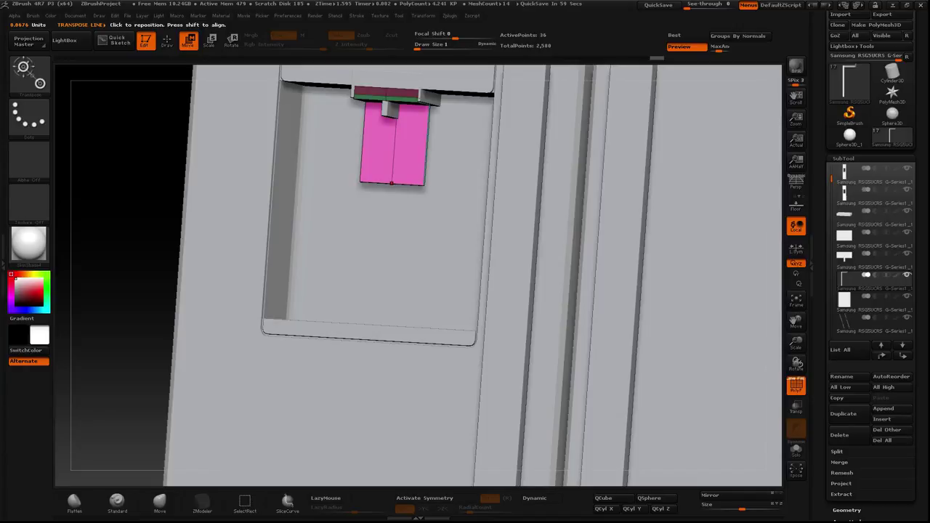
pyautogui.moveTo(415, 258)
pyautogui.mouseDown()
pyautogui.moveTo(429, 228)
pyautogui.moveTo(437, 244)
pyautogui.moveTo(141, 240)
pyautogui.mouseUp()
# Step: Mask the paddle and stretch its lower end down with two transpose moves, then Solo it
pyautogui.keyDown('ctrl'); pyautogui.moveTo(117, 297); pyautogui.dragTo(448, 105); pyautogui.keyUp('ctrl')
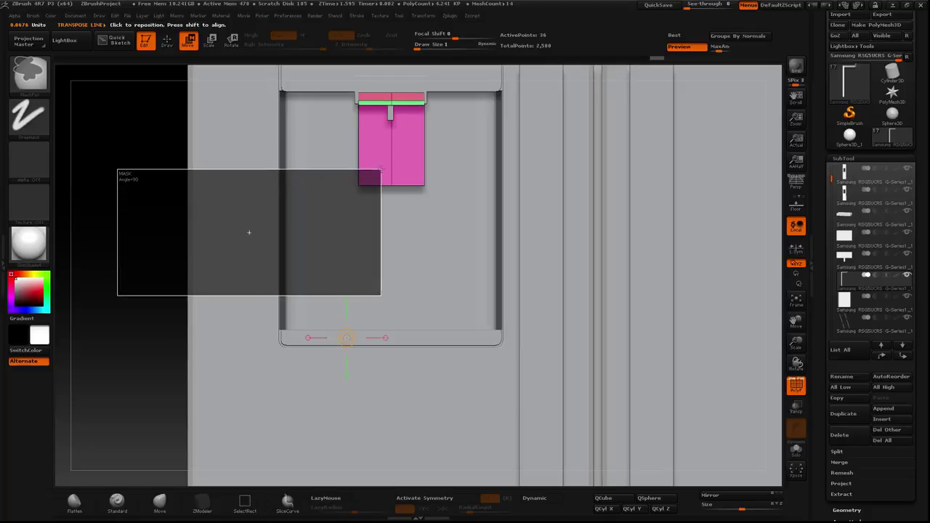
pyautogui.moveTo(230, 145); pyautogui.dragTo(230, 234)
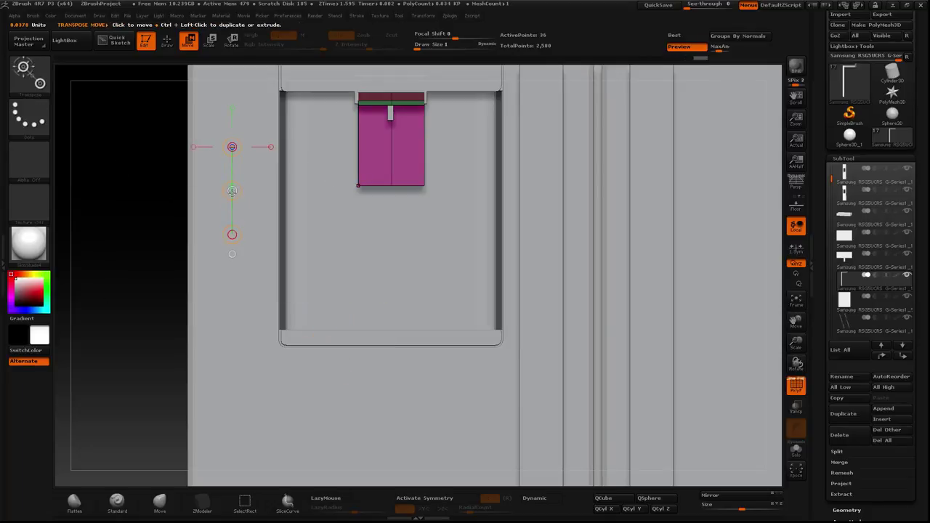
pyautogui.moveTo(230, 191); pyautogui.dragTo(230, 218)
pyautogui.keyDown('ctrl'); pyautogui.click(154, 253); pyautogui.keyUp('ctrl')
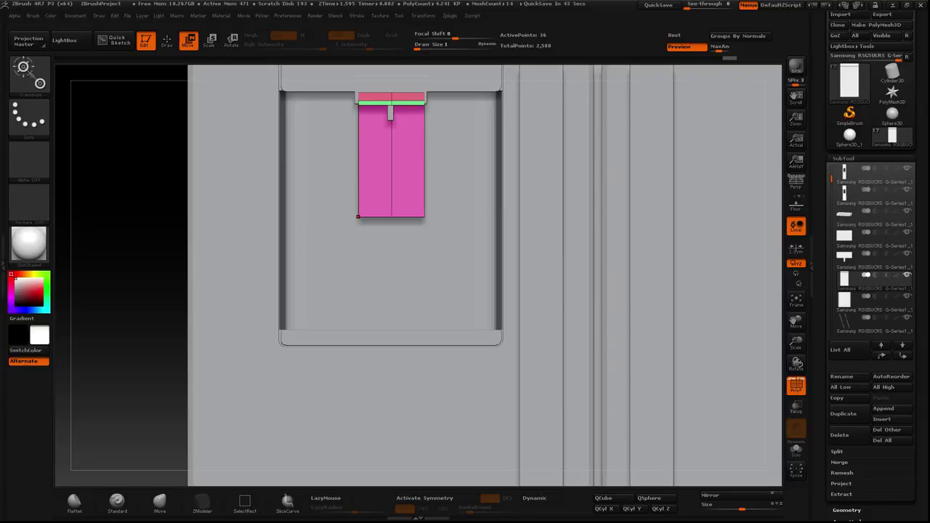
pyautogui.keyDown('shift'); pyautogui.moveTo(316, 216); pyautogui.dragTo(323, 202); pyautogui.keyUp('shift')
pyautogui.keyDown('shift'); pyautogui.moveTo(327, 220); pyautogui.dragTo(357, 209); pyautogui.keyUp('shift')
pyautogui.keyDown('ctrl'); pyautogui.keyDown('shift'); pyautogui.click(356, 209); pyautogui.keyUp('shift'); pyautogui.keyUp('ctrl')
# Step: Delete the paddle's top row of polygons with ZModeler Delete Poly so its top is flat
pyautogui.keyDown('alt'); pyautogui.moveTo(585, 212); pyautogui.dragTo(582, 306); pyautogui.keyUp('alt')
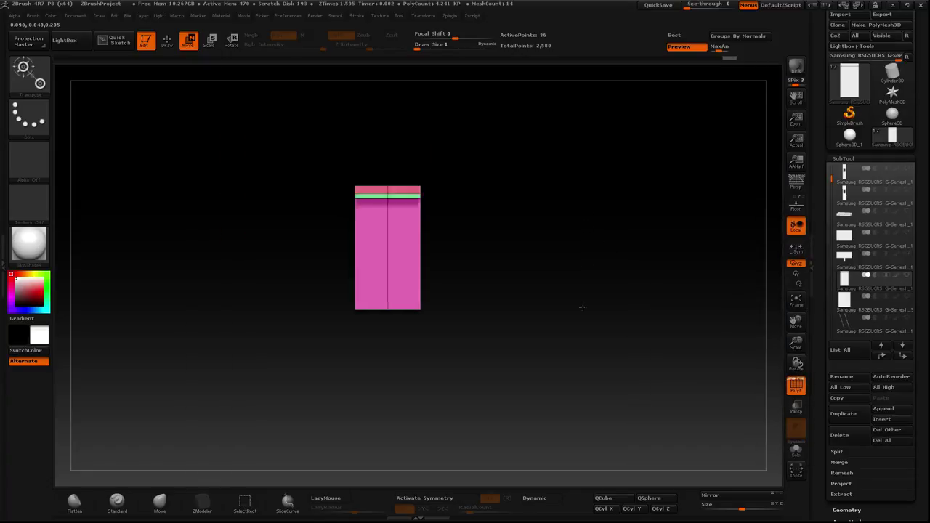
pyautogui.hotkey('ctrl', 'z')
pyautogui.press('q')
pyautogui.hotkey('ctrl', 'z')
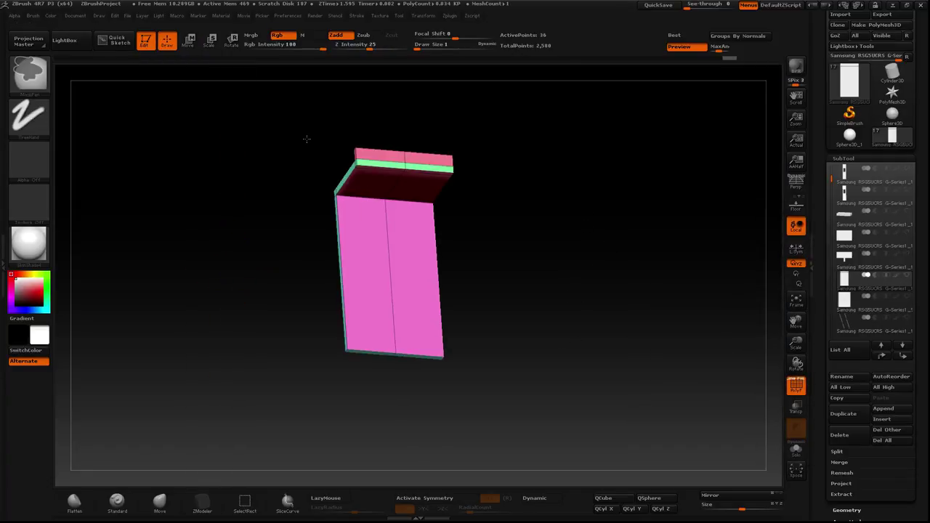
pyautogui.press('b')
pyautogui.press('z')
pyautogui.press('m')
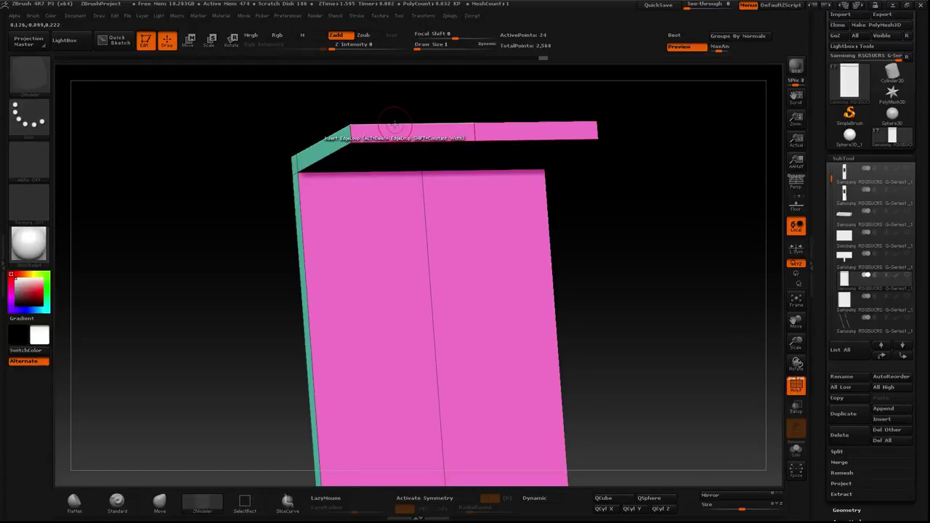
pyautogui.moveTo(407, 128); pyautogui.dragTo(507, 130)
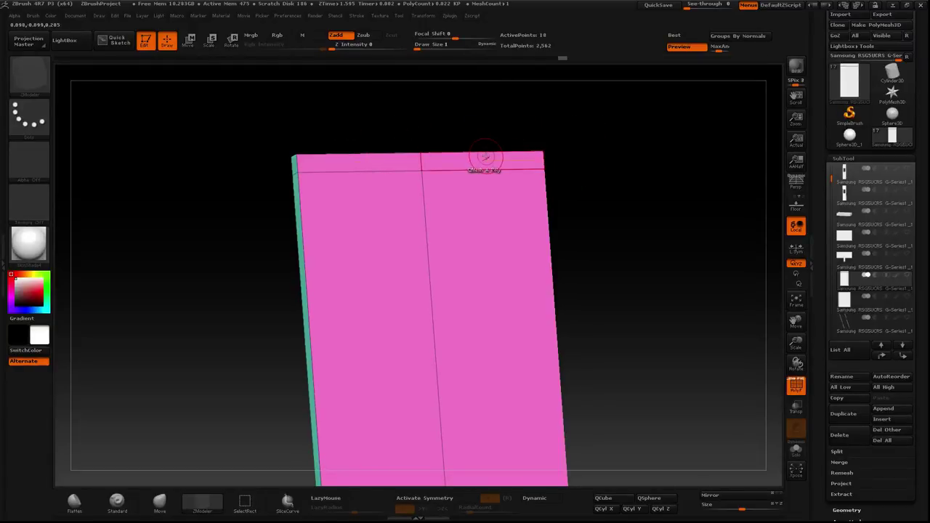
pyautogui.moveTo(483, 160); pyautogui.dragTo(385, 158)
pyautogui.hotkey('ctrl', 'z')
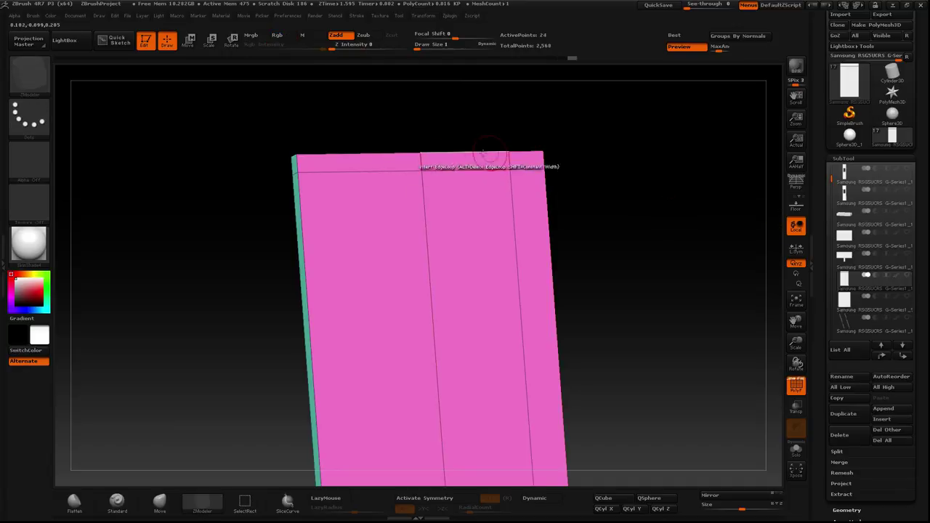
pyautogui.click(450, 159)
pyautogui.click(377, 161)
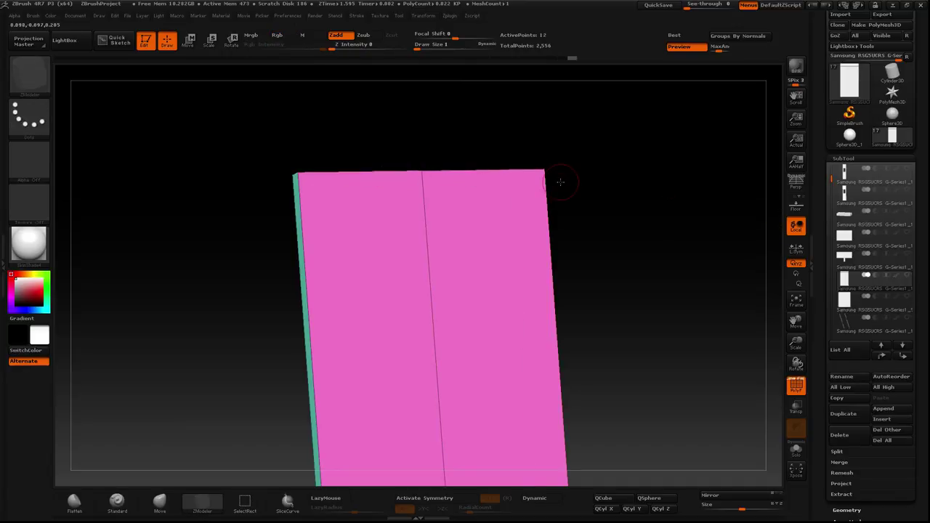
# Step: Turn Solo off to view the whole fridge from the front, checking it with dynamic perspective and PolyF
pyautogui.moveTo(560, 182); pyautogui.dragTo(87, 75)
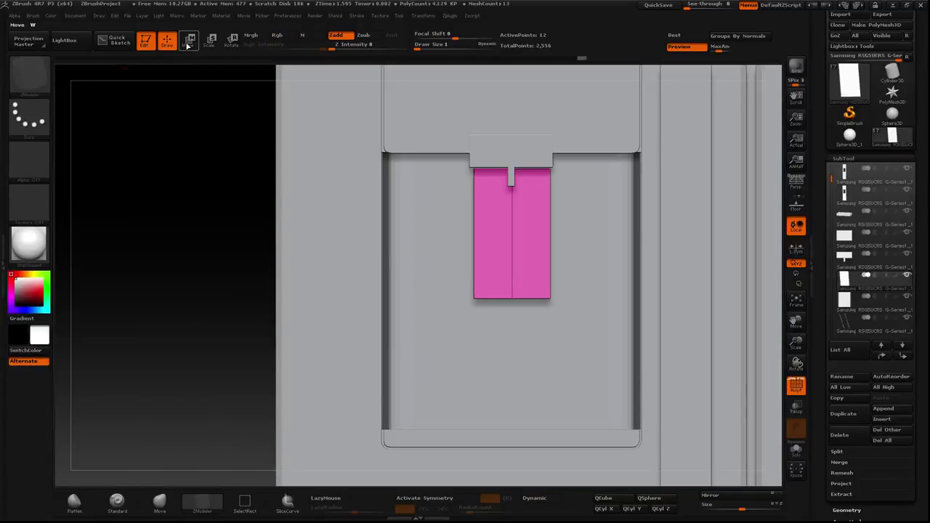
pyautogui.click(187, 40)
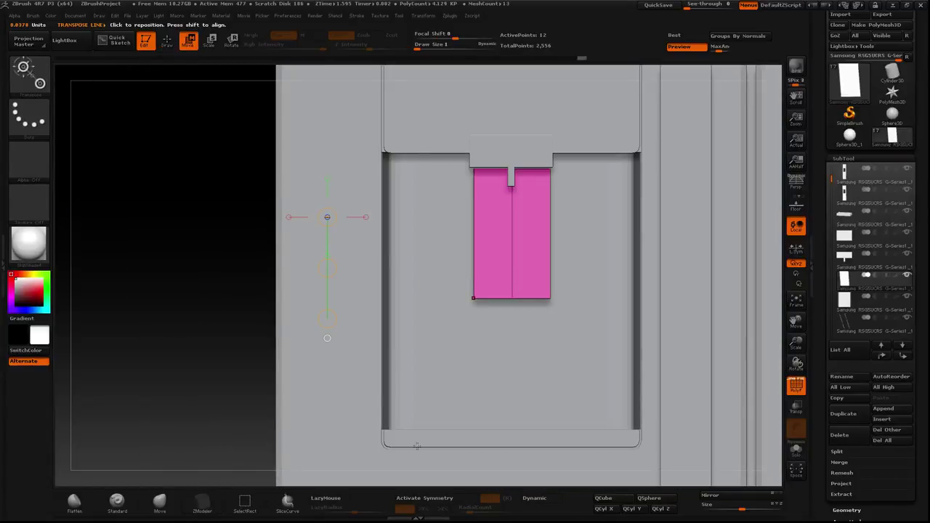
pyautogui.click(534, 498)
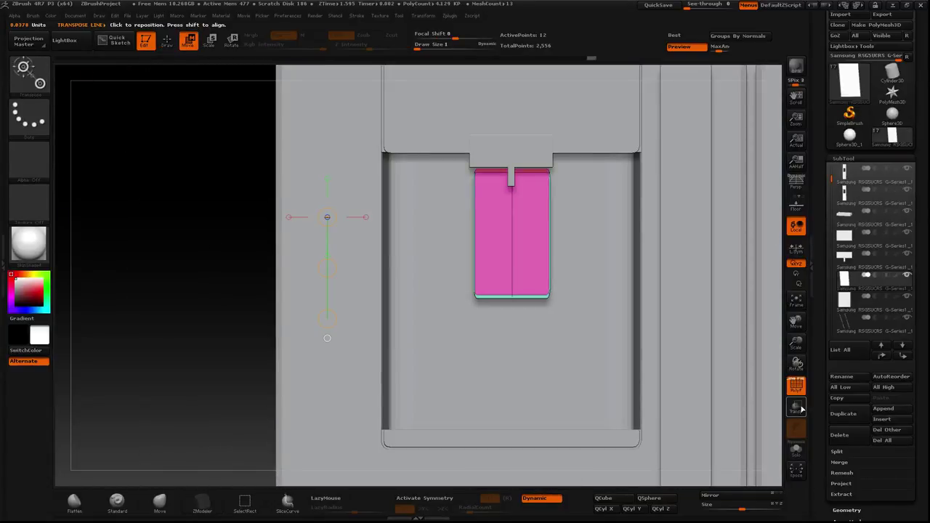
pyautogui.click(797, 385)
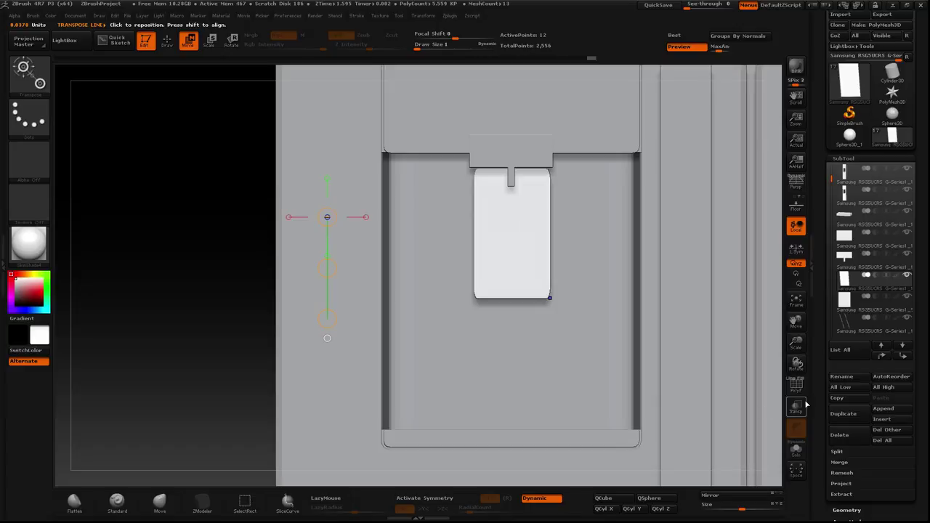
pyautogui.click(796, 386)
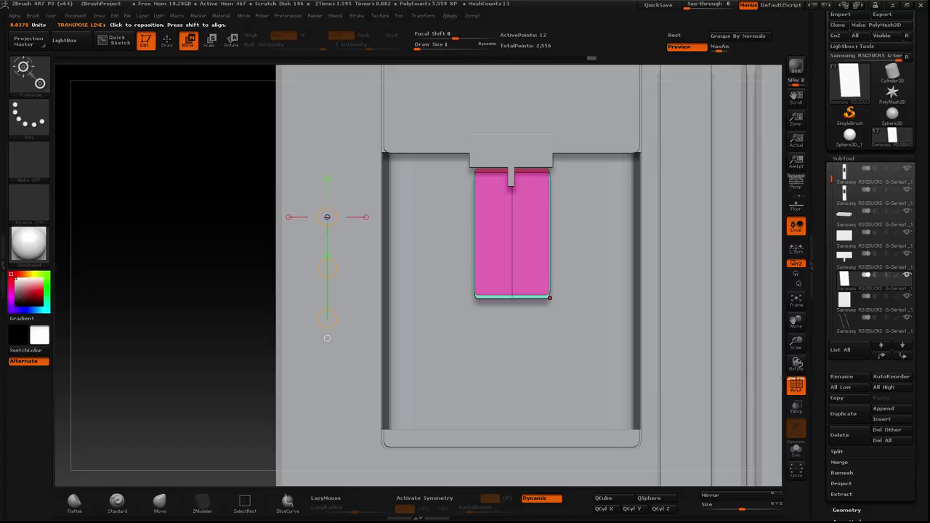
pyautogui.click(524, 501)
# Step: Frame the paddle and insert six vertical edge loops across its face with Insert Multiple EdgeLoops
pyautogui.press('f')
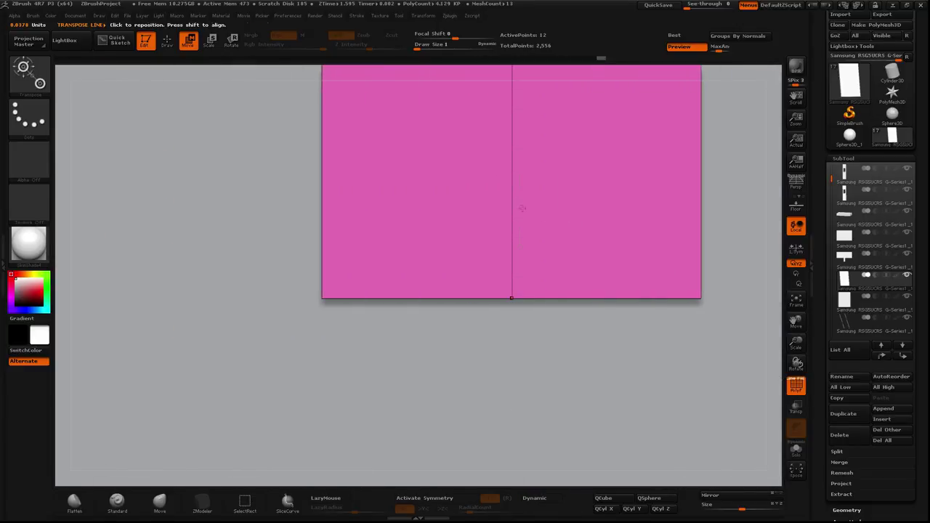
pyautogui.press('q')
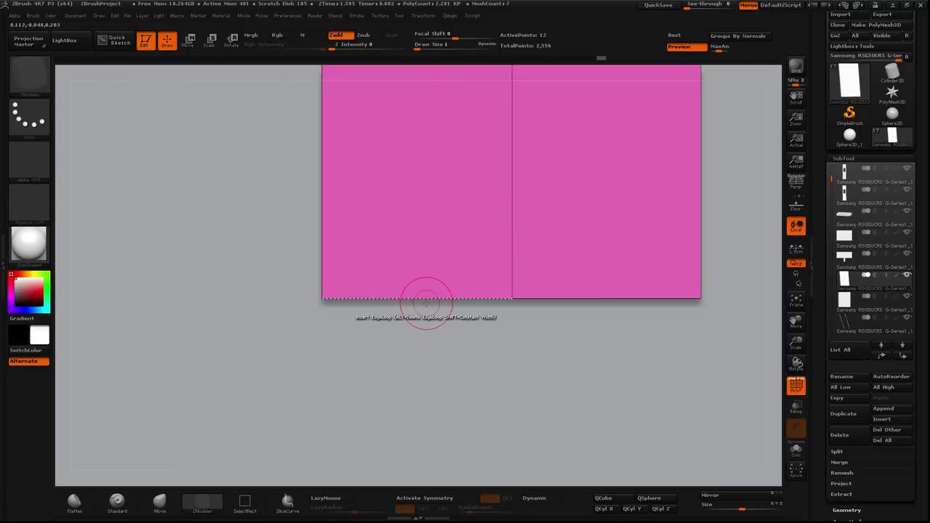
pyautogui.moveTo(426, 302); pyautogui.dragTo(417, 301)
pyautogui.hotkey('ctrl', 'z')
pyautogui.press('space')
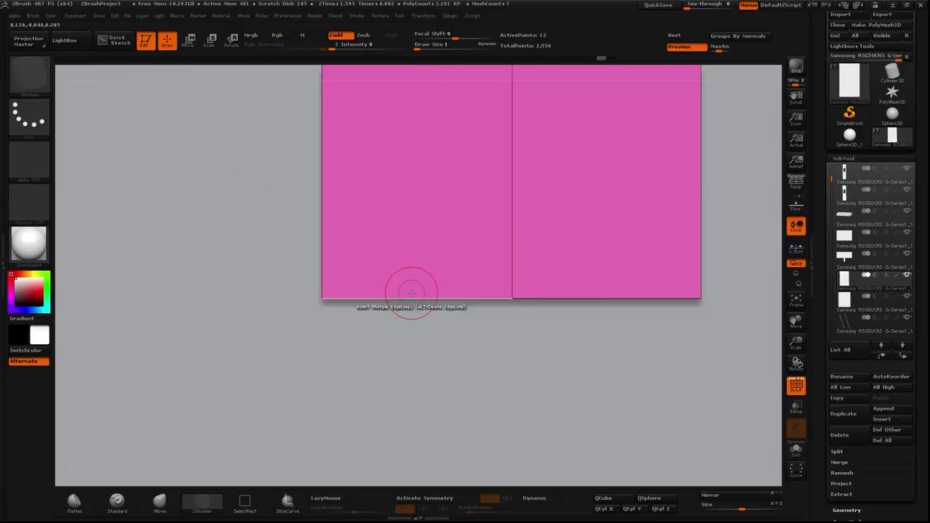
pyautogui.click(415, 290)
pyautogui.click(586, 290)
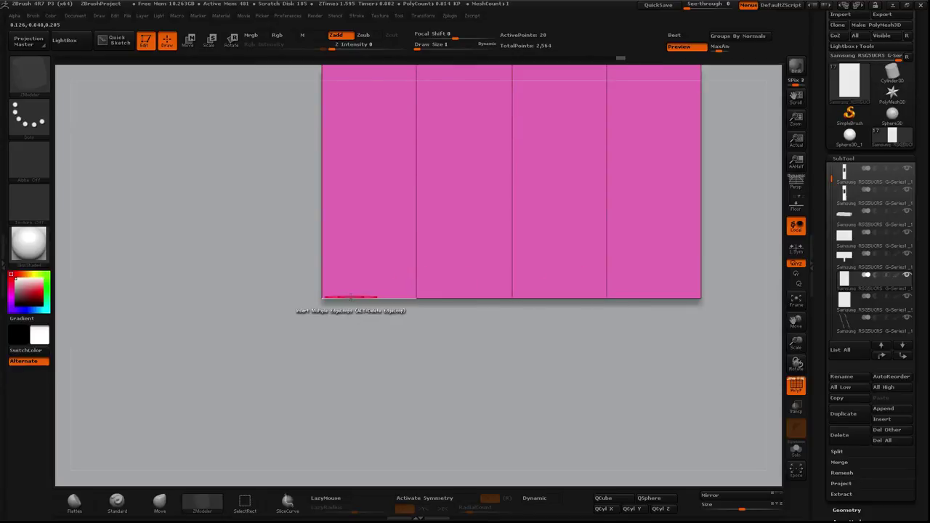
pyautogui.click(369, 294)
pyautogui.click(344, 295)
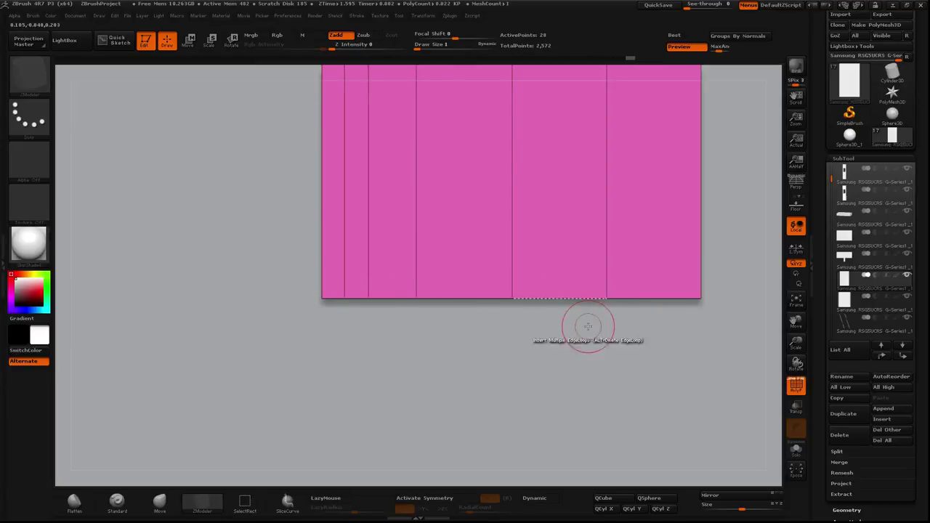
pyautogui.click(653, 298)
pyautogui.click(677, 298)
# Step: Orbit to an angled view of the paddle and begin masking part of it
pyautogui.press('b')
pyautogui.press('m')
pyautogui.press('t')
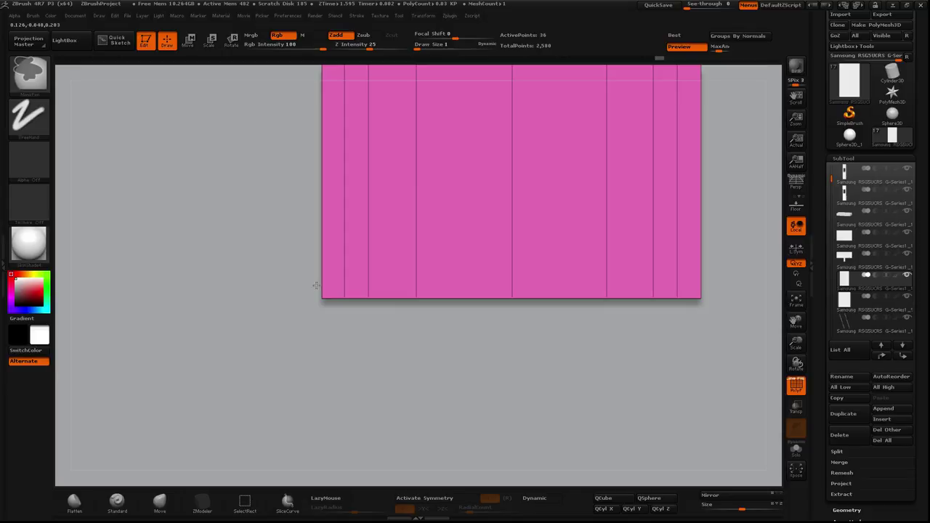
pyautogui.moveTo(295, 337)
pyautogui.keyDown('ctrl'); pyautogui.keyDown('shift'); pyautogui.mouseDown()
pyautogui.moveTo(115, 288)
pyautogui.moveTo(311, 321)
pyautogui.moveTo(126, 279)
pyautogui.moveTo(331, 349)
pyautogui.mouseUp(); pyautogui.keyUp('shift'); pyautogui.keyUp('ctrl')
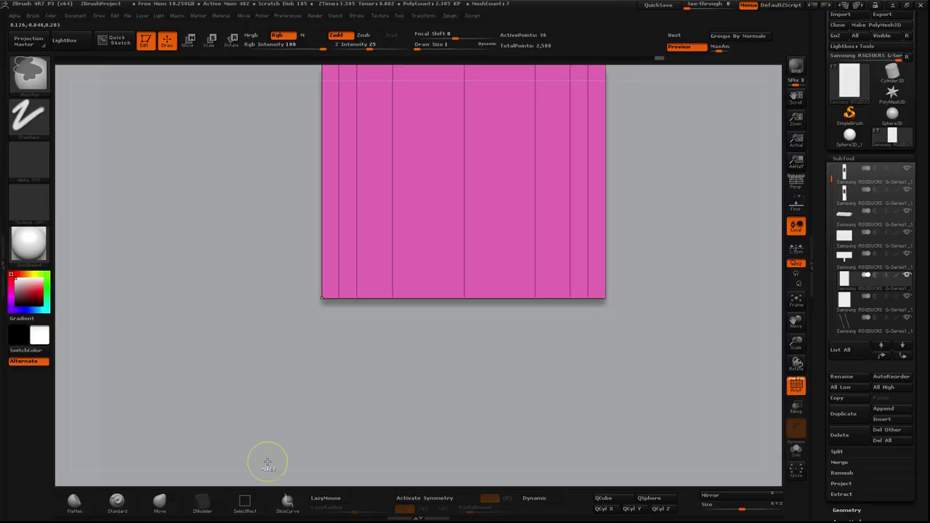
pyautogui.moveTo(267, 463)
pyautogui.keyDown('alt'); pyautogui.mouseDown()
pyautogui.moveTo(434, 361)
pyautogui.moveTo(380, 347)
pyautogui.moveTo(437, 313)
pyautogui.moveTo(357, 325)
pyautogui.moveTo(345, 308)
pyautogui.mouseUp(); pyautogui.keyUp('alt')
pyautogui.press('b')
pyautogui.press('z')
pyautogui.press('m')
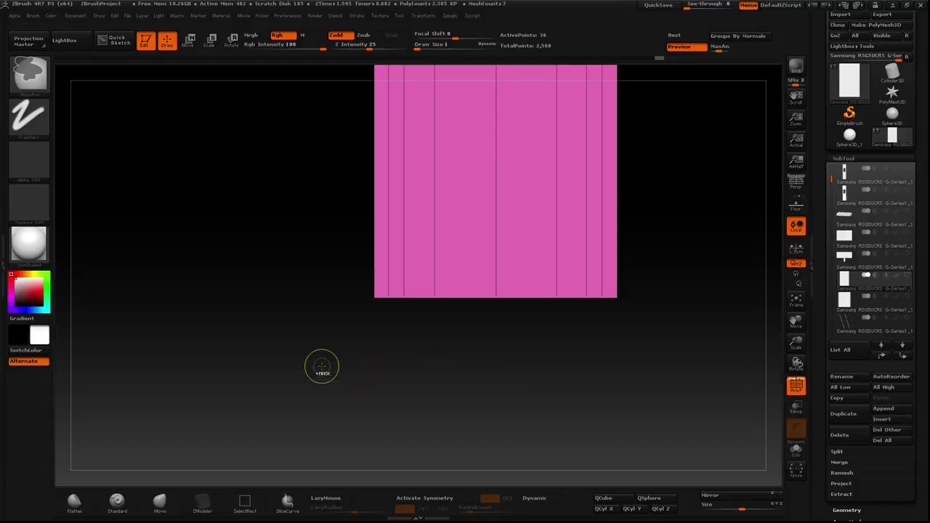
pyautogui.moveTo(322, 368)
pyautogui.keyDown('ctrl'); pyautogui.mouseDown()
pyautogui.moveTo(338, 321)
pyautogui.moveTo(327, 319)
pyautogui.mouseUp(); pyautogui.keyUp('ctrl')
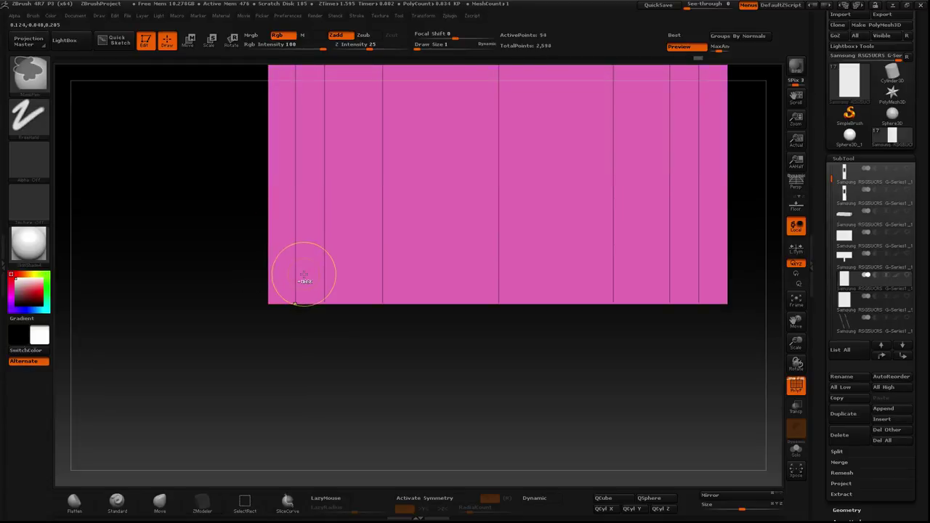
# Step: Add a vertical edge loop in the right column and a horizontal loop near the bottom
pyautogui.press('ctrl')
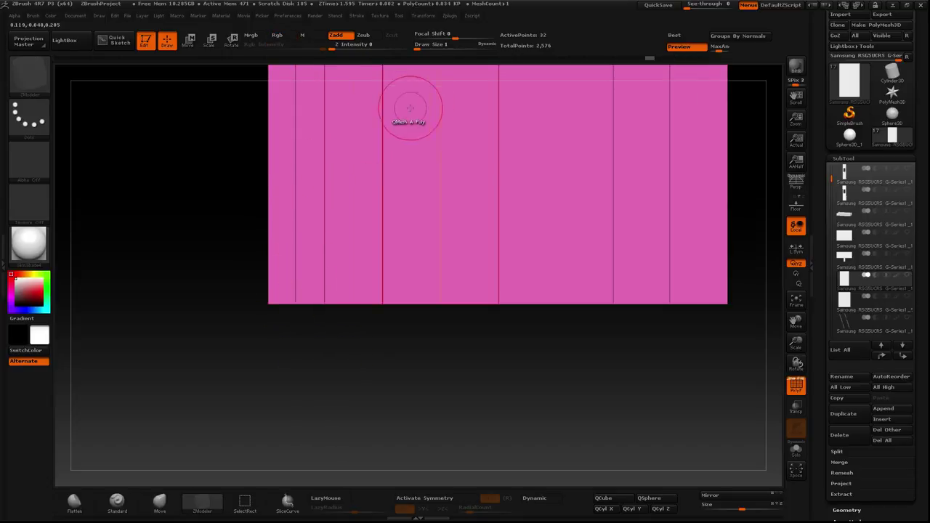
pyautogui.click(623, 73)
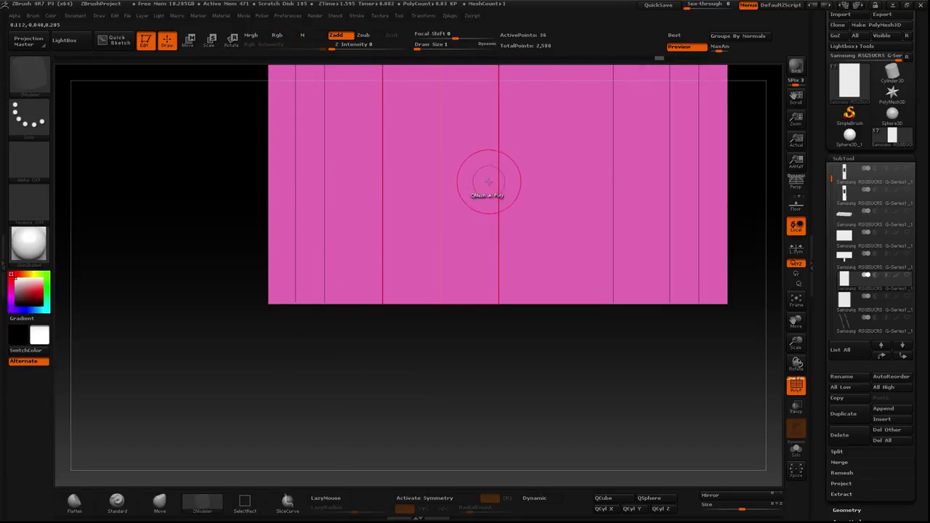
pyautogui.press('space')
pyautogui.click(504, 297)
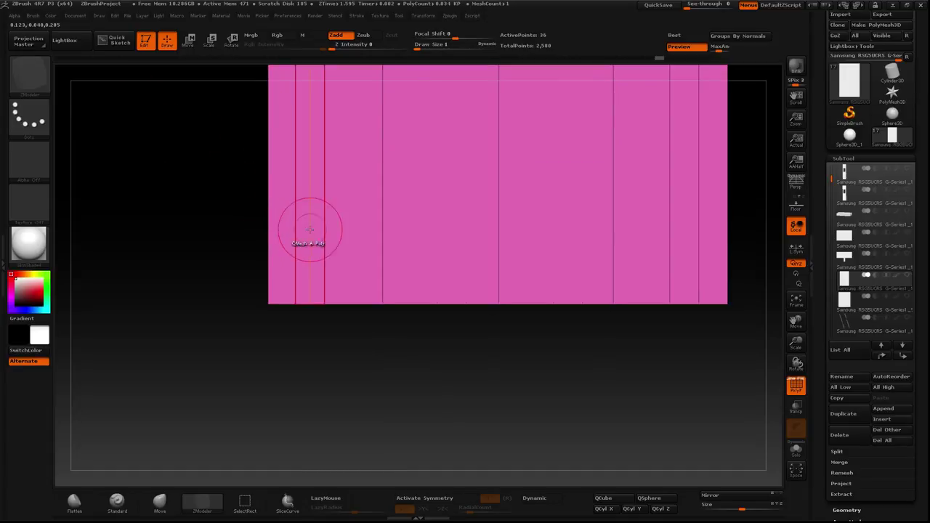
pyautogui.moveTo(321, 236); pyautogui.dragTo(317, 278)
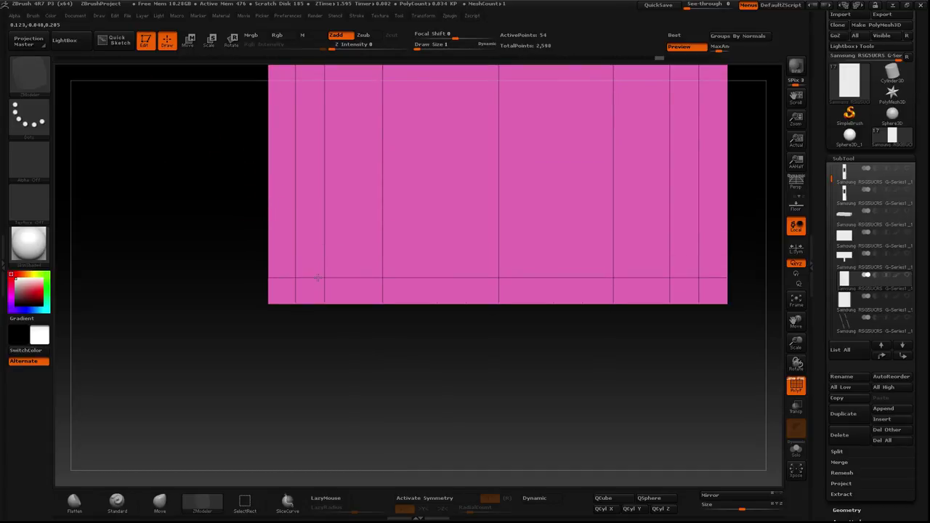
# Step: Chamfer the paddle's bottom corners by masking around them and moving them up into angled cuts
pyautogui.press('ctrl')
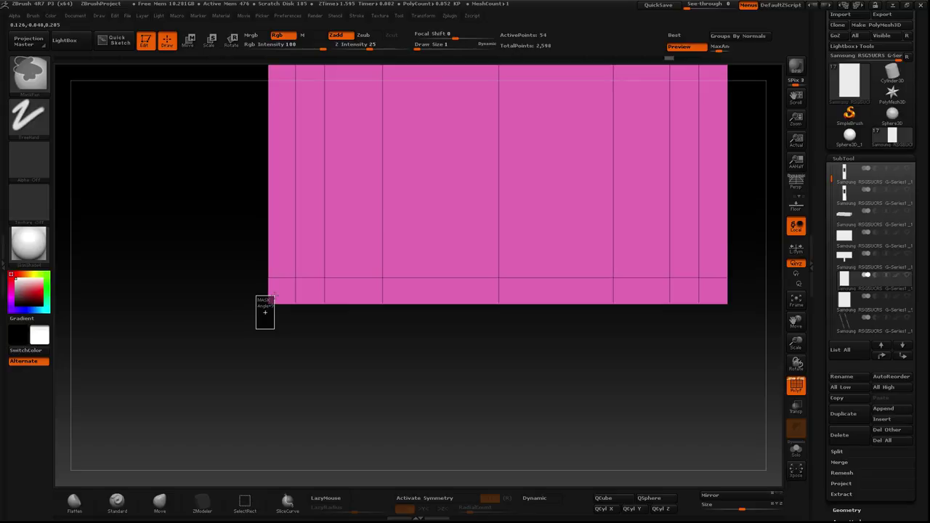
pyautogui.keyDown('ctrl'); pyautogui.click(280, 290); pyautogui.keyUp('ctrl')
pyautogui.keyDown('ctrl'); pyautogui.click(712, 290); pyautogui.keyUp('ctrl')
pyautogui.keyDown('ctrl'); pyautogui.click(689, 394); pyautogui.keyUp('ctrl')
pyautogui.press('w')
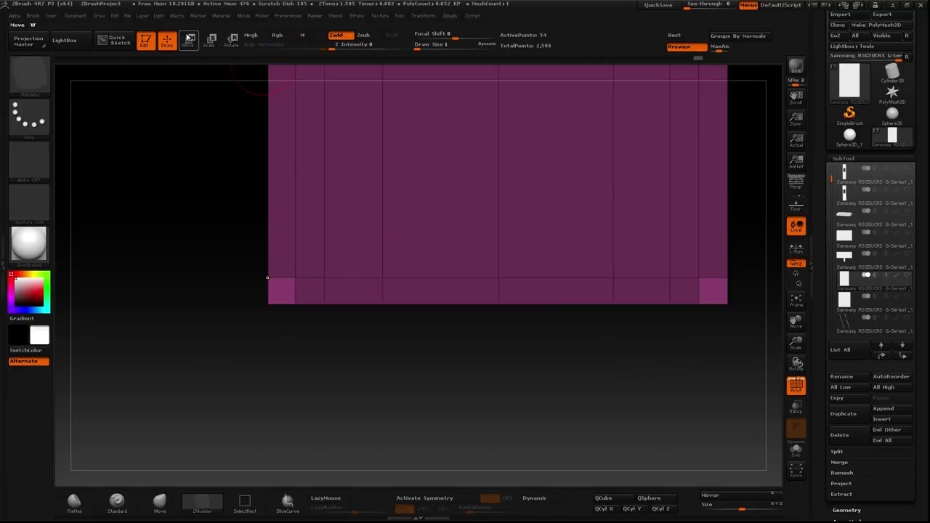
pyautogui.moveTo(286, 180); pyautogui.dragTo(286, 256)
pyautogui.moveTo(286, 215); pyautogui.dragTo(289, 169)
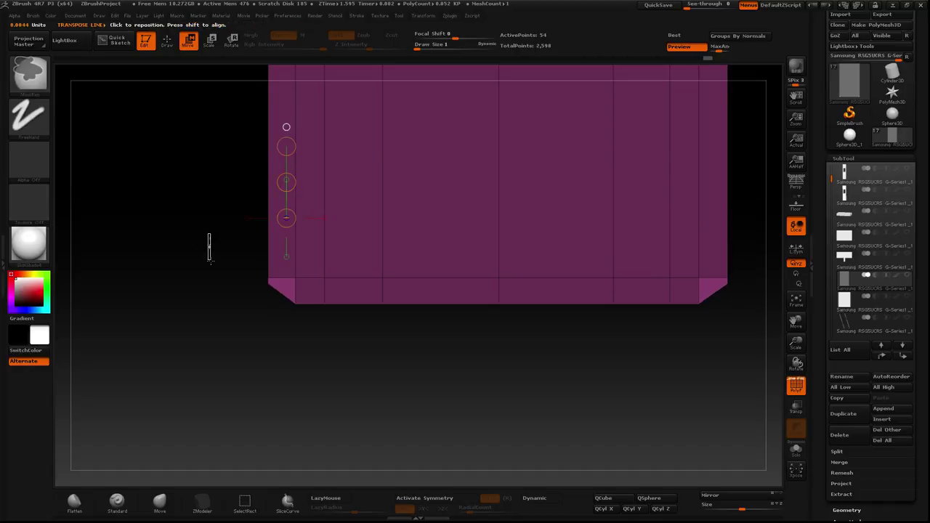
pyautogui.hotkey('ctrl', 'shift', 'a')
# Step: Add matching edge loops near the paddle's left and right edges
pyautogui.press('q')
pyautogui.click(280, 278)
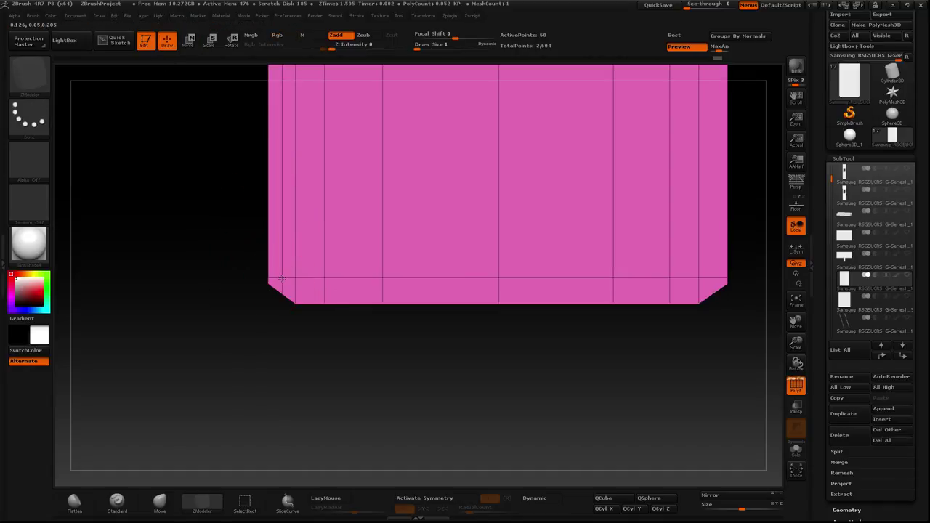
pyautogui.hotkey('ctrl', 'z')
pyautogui.press('space')
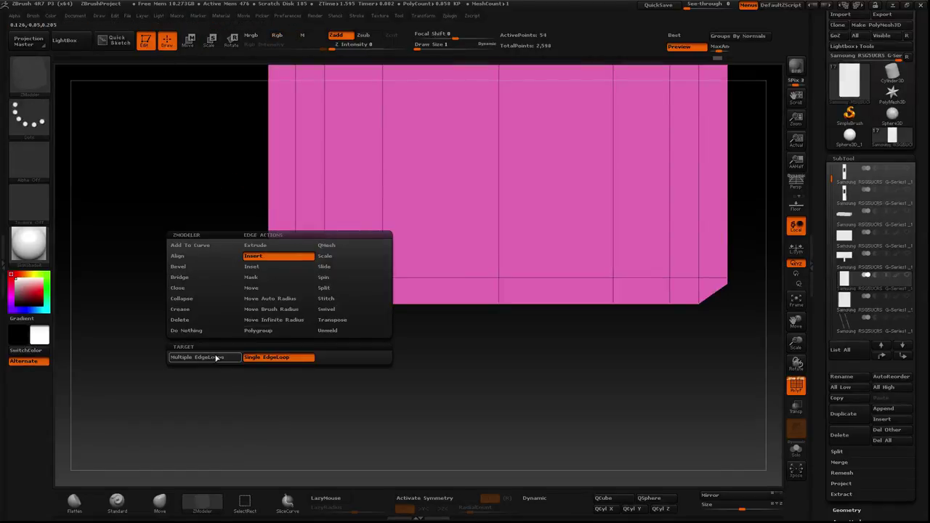
pyautogui.click(215, 357)
pyautogui.click(701, 279)
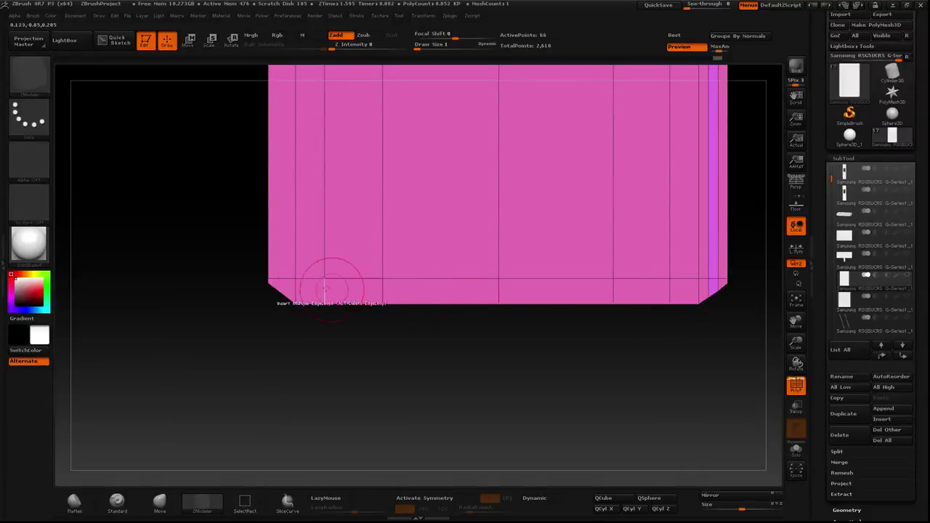
pyautogui.hotkey('ctrl', 'z')
pyautogui.hotkey('ctrl', 'z')
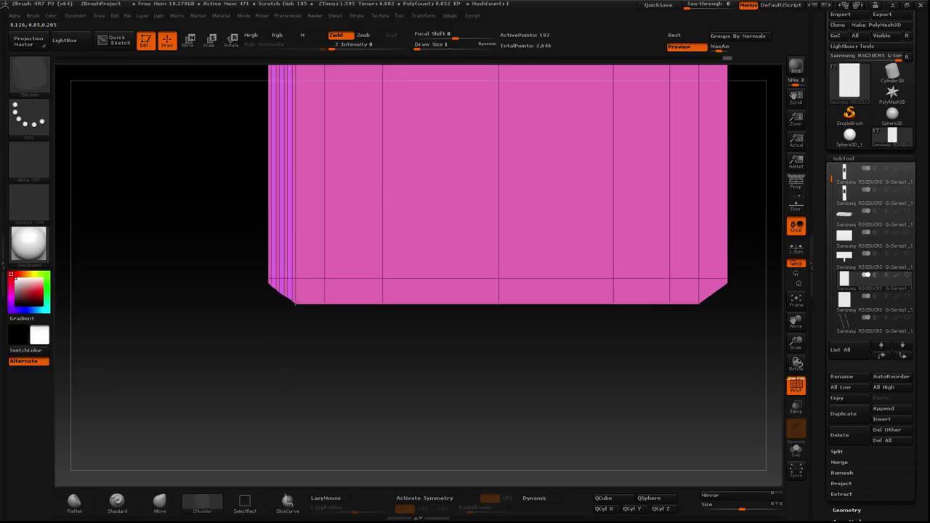
pyautogui.click(266, 281)
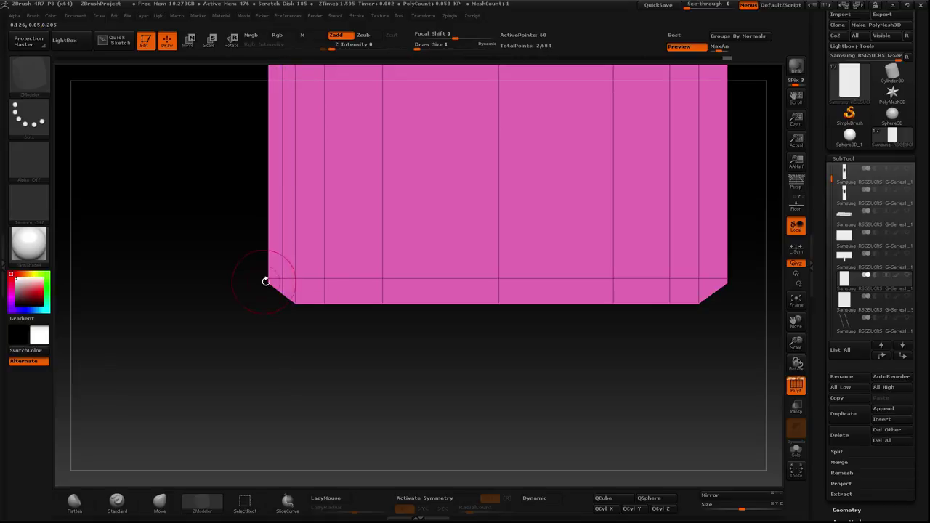
pyautogui.click(709, 287)
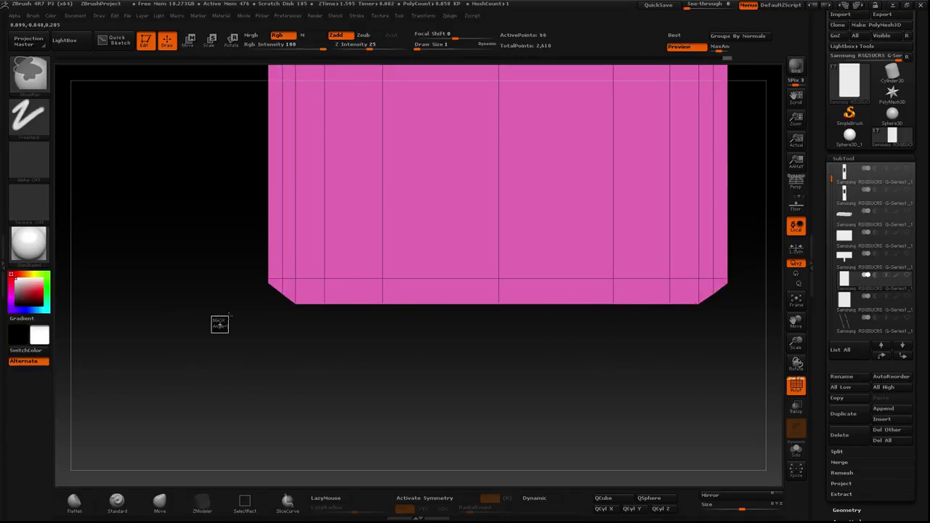
# Step: Mask the left and right side strips, invert the mask and position the move line
pyautogui.press('w')
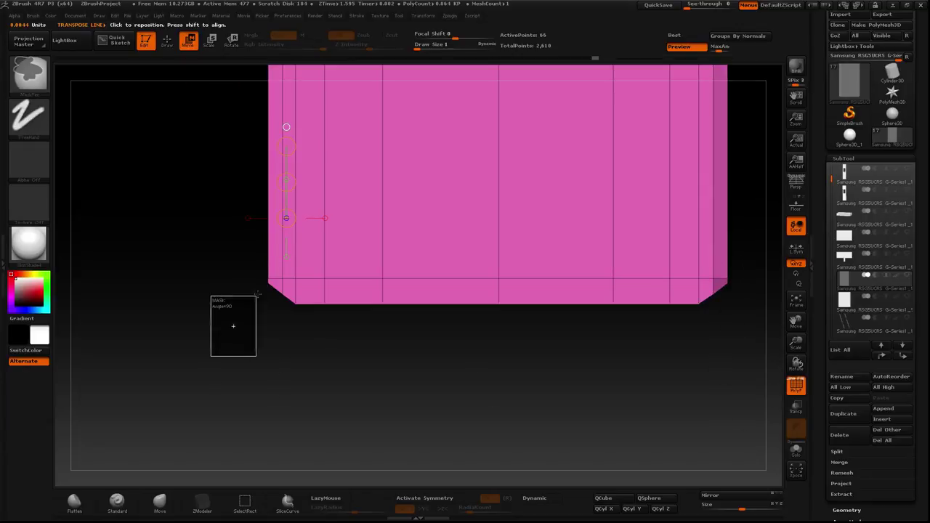
pyautogui.moveTo(344, 259); pyautogui.dragTo(359, 228)
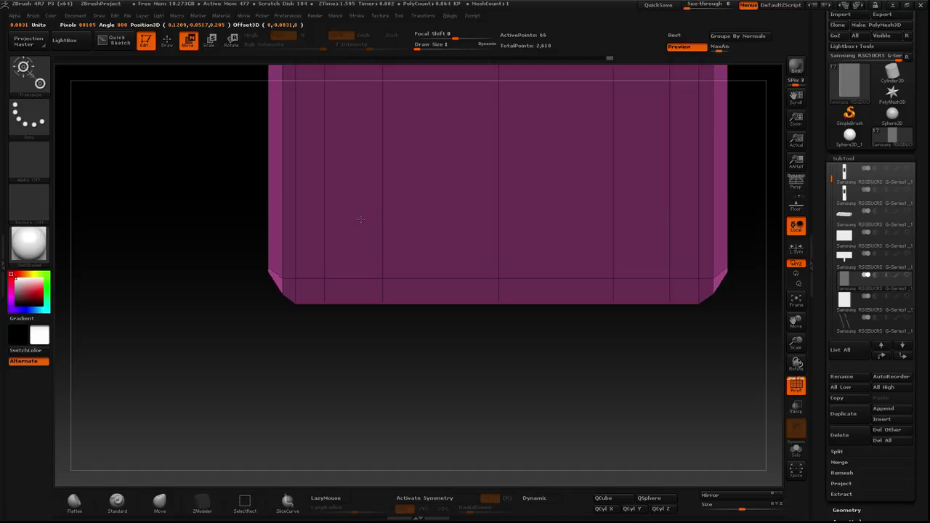
pyautogui.moveTo(358, 207); pyautogui.dragTo(358, 256)
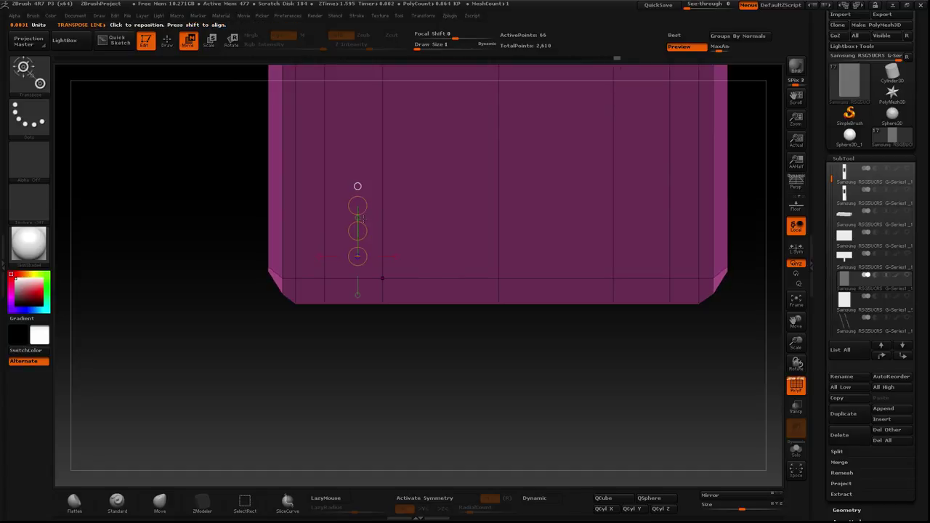
pyautogui.keyDown('ctrl'); pyautogui.moveTo(318, 354); pyautogui.dragTo(276, 249); pyautogui.keyUp('ctrl')
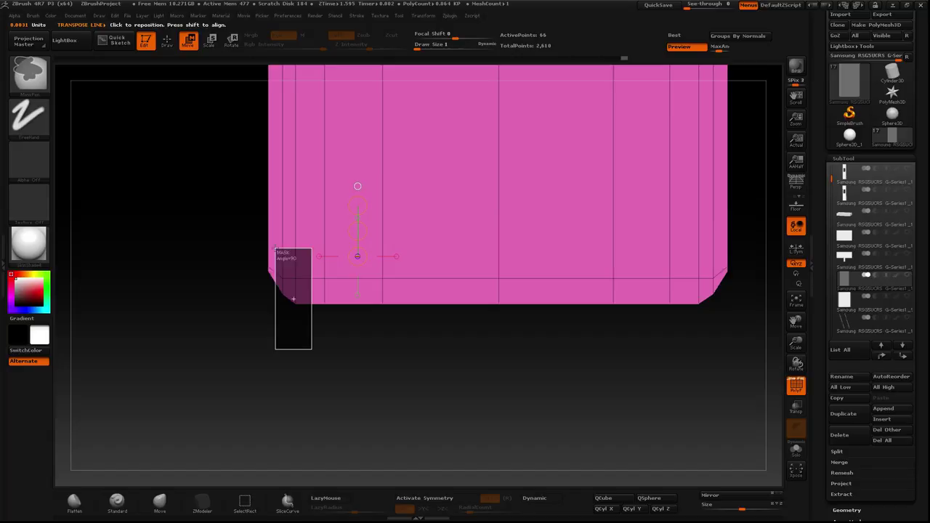
pyautogui.keyDown('ctrl'); pyautogui.click(259, 239); pyautogui.keyUp('ctrl')
pyautogui.moveTo(309, 276); pyautogui.dragTo(309, 188)
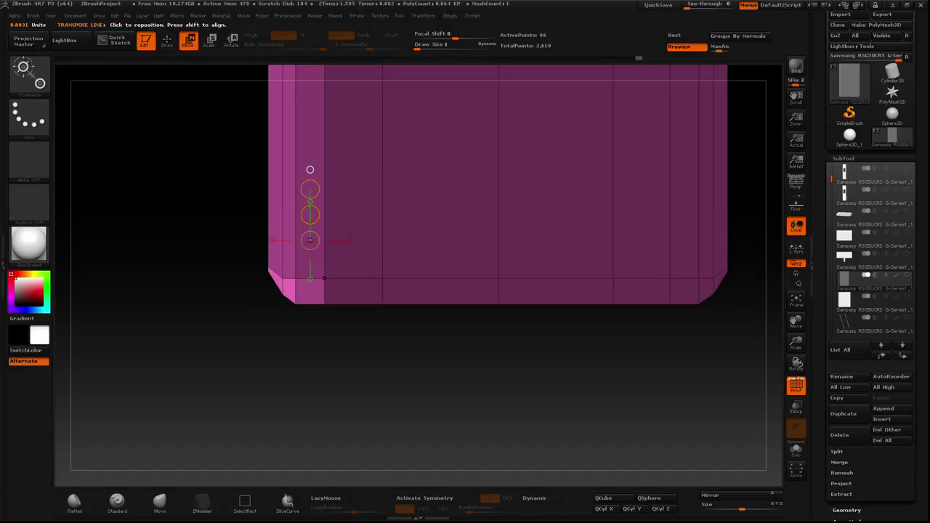
pyautogui.keyDown('ctrl'); pyautogui.click(308, 384); pyautogui.keyUp('ctrl')
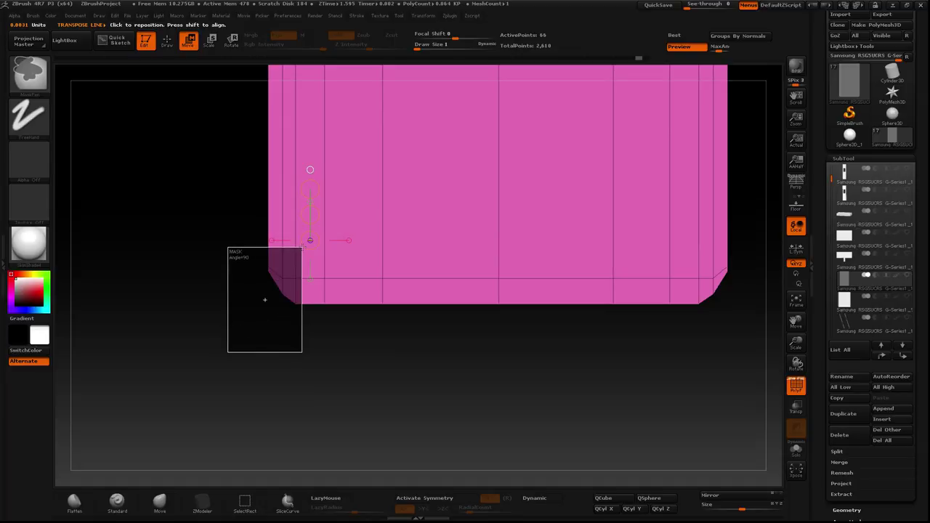
pyautogui.keyDown('ctrl'); pyautogui.moveTo(247, 313); pyautogui.dragTo(319, 247); pyautogui.keyUp('ctrl')
pyautogui.keyDown('ctrl'); pyautogui.moveTo(748, 365); pyautogui.dragTo(693, 245); pyautogui.keyUp('ctrl')
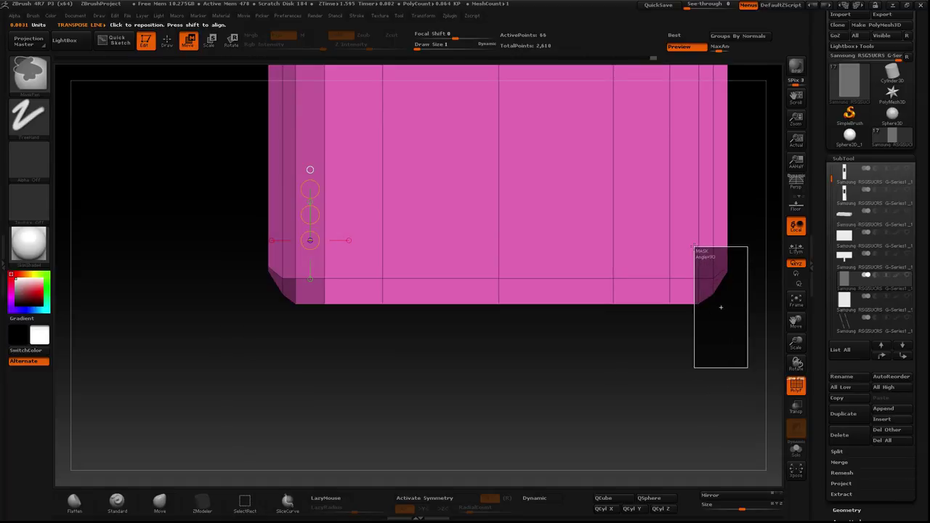
pyautogui.keyDown('ctrl'); pyautogui.click(559, 362); pyautogui.keyUp('ctrl')
pyautogui.moveTo(509, 211); pyautogui.dragTo(508, 320)
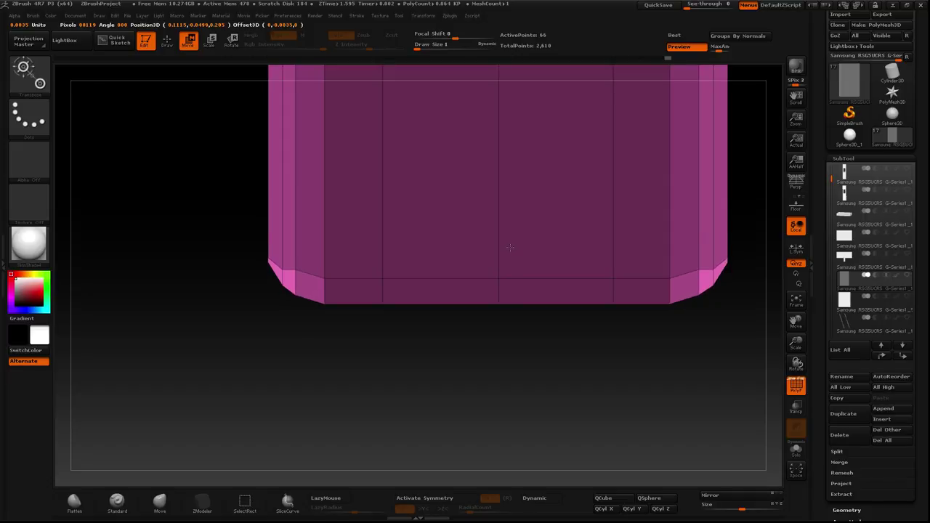
pyautogui.keyDown('ctrl'); pyautogui.moveTo(456, 392); pyautogui.dragTo(471, 443); pyautogui.keyUp('ctrl')
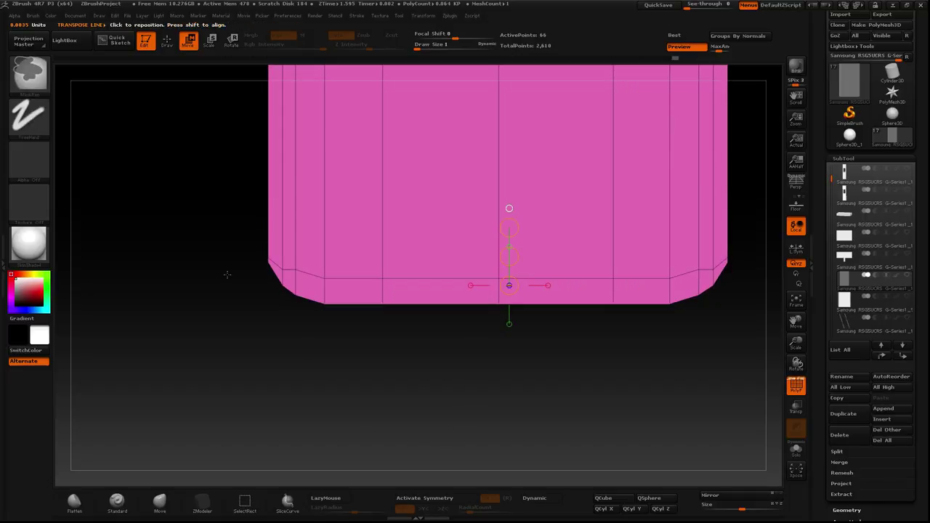
# Step: Pull the freed side strips inward in two passes, then clear the mask
pyautogui.keyDown('ctrl'); pyautogui.moveTo(239, 319); pyautogui.dragTo(327, 58); pyautogui.keyUp('ctrl')
pyautogui.keyDown('ctrl'); pyautogui.moveTo(736, 320); pyautogui.dragTo(690, 216); pyautogui.keyUp('ctrl')
pyautogui.keyDown('ctrl'); pyautogui.click(629, 374); pyautogui.keyUp('ctrl')
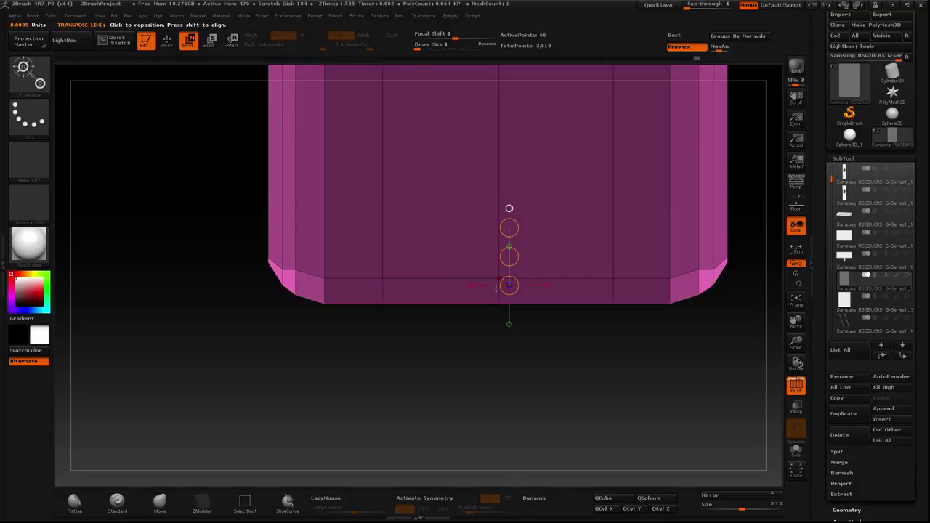
pyautogui.moveTo(498, 277); pyautogui.dragTo(305, 277)
pyautogui.moveTo(411, 277); pyautogui.dragTo(406, 277)
pyautogui.moveTo(331, 280); pyautogui.dragTo(338, 278)
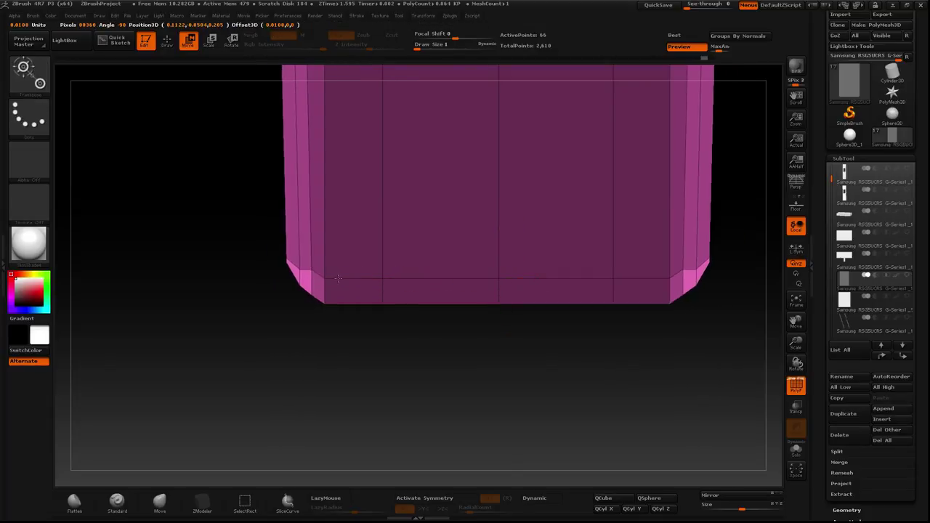
pyautogui.keyDown('ctrl'); pyautogui.moveTo(188, 367); pyautogui.dragTo(393, 64); pyautogui.keyUp('ctrl')
pyautogui.keyDown('ctrl'); pyautogui.moveTo(755, 347); pyautogui.dragTo(610, 62); pyautogui.keyUp('ctrl')
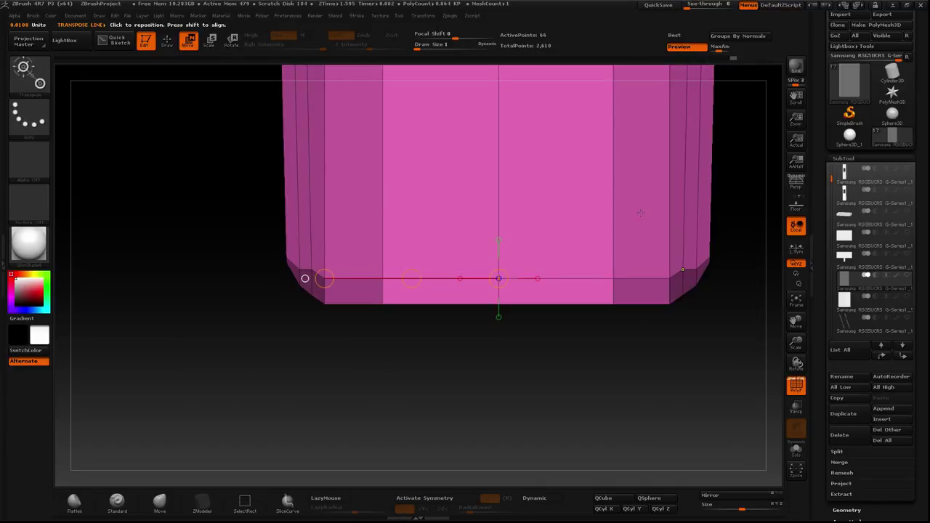
pyautogui.hotkey('ctrl', 'i')
pyautogui.moveTo(410, 279); pyautogui.dragTo(418, 278)
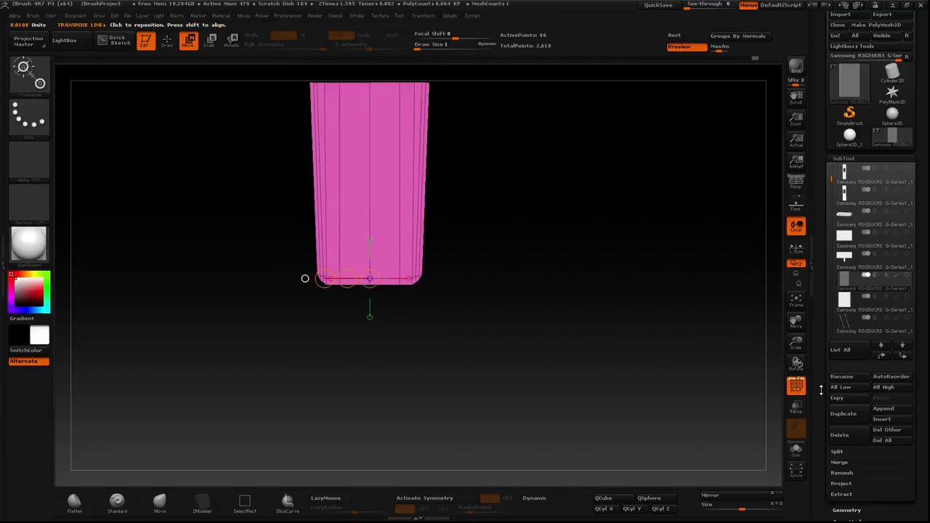
pyautogui.click(797, 385)
# Step: Bring back the rest of the fridge and orbit around the dispenser recess to check the paddle
pyautogui.hotkey('ctrl', 'z')
pyautogui.keyDown('shift'); pyautogui.click(908, 268); pyautogui.keyUp('shift')
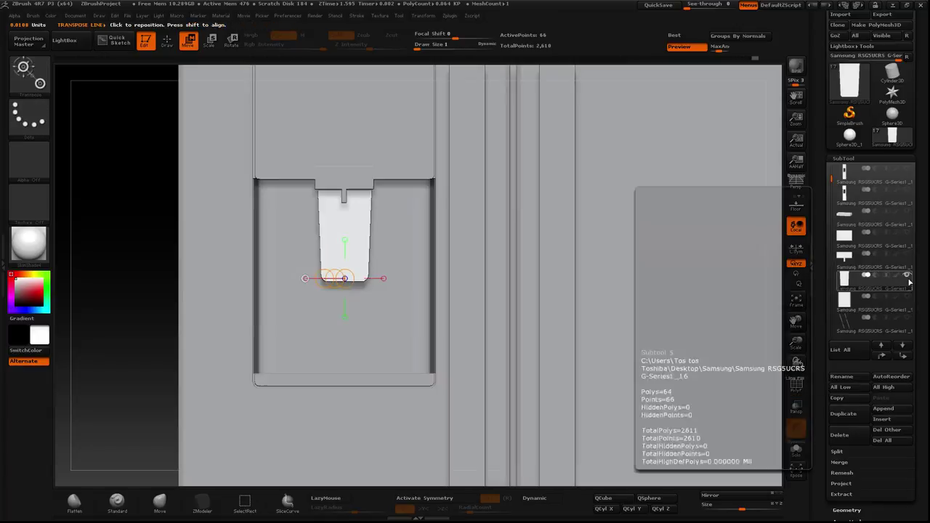
pyautogui.moveTo(146, 290)
pyautogui.mouseDown()
pyautogui.moveTo(482, 326)
pyautogui.moveTo(143, 248)
pyautogui.mouseUp()
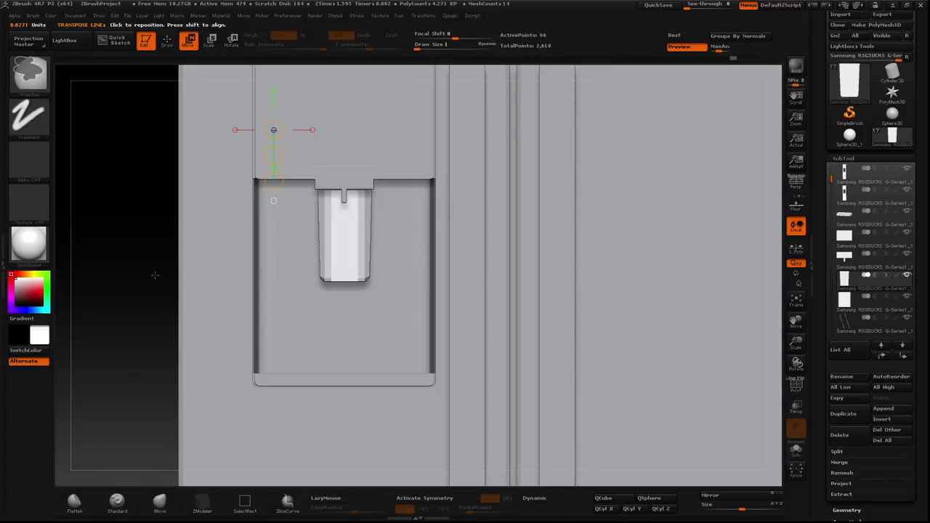
pyautogui.keyDown('ctrl'); pyautogui.click(285, 309); pyautogui.keyUp('ctrl')
pyautogui.keyDown('ctrl'); pyautogui.click(282, 310); pyautogui.keyUp('ctrl')
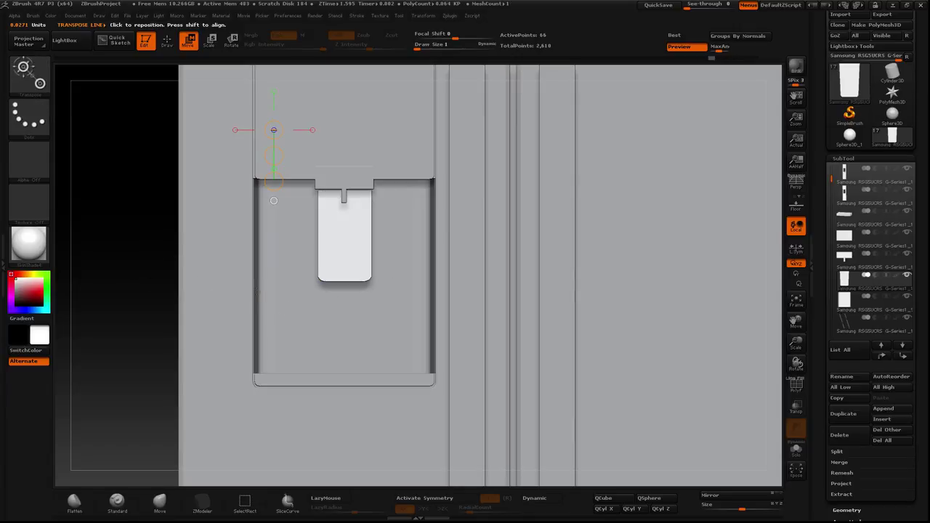
pyautogui.moveTo(283, 310)
pyautogui.mouseDown()
pyautogui.moveTo(245, 299)
pyautogui.moveTo(253, 294)
pyautogui.mouseUp()
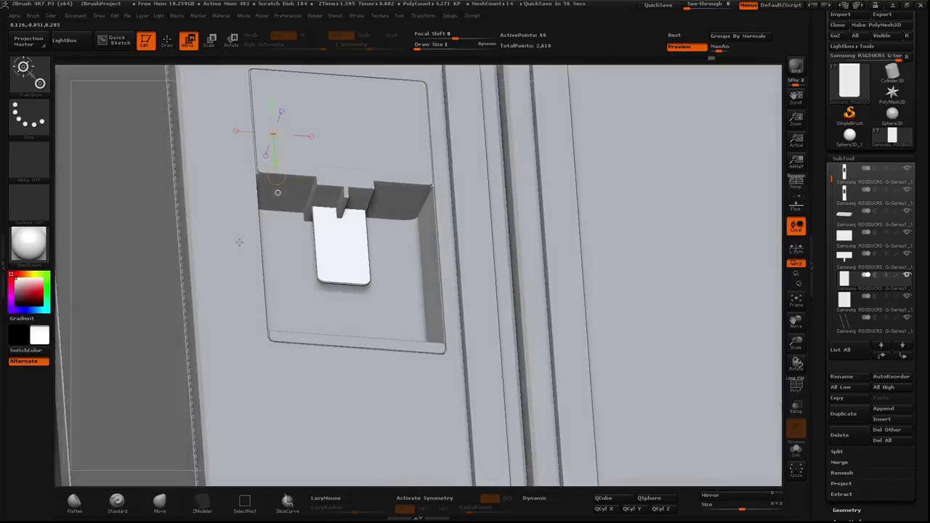
pyautogui.moveTo(235, 287)
pyautogui.keyDown('shift'); pyautogui.mouseDown(button='right')
pyautogui.moveTo(316, 246)
pyautogui.moveTo(333, 172)
pyautogui.mouseUp(button='right'); pyautogui.keyUp('shift')
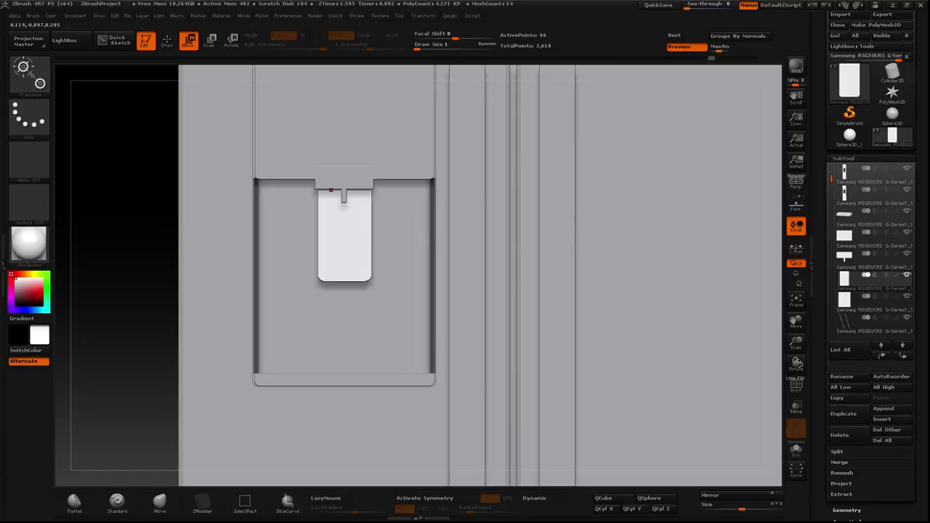
pyautogui.keyDown('shift'); pyautogui.moveTo(413, 205); pyautogui.dragTo(312, 237, button='right'); pyautogui.keyUp('shift')
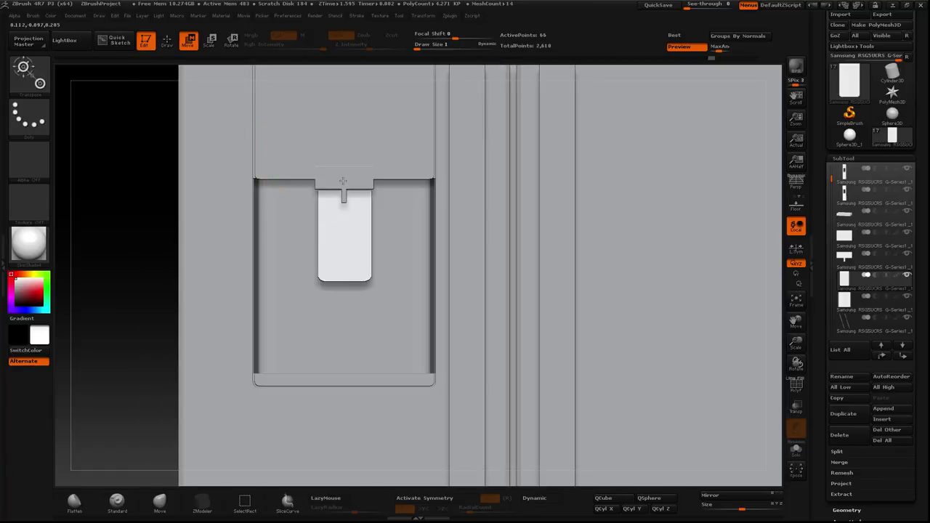
# Step: Make the nozzle housing the active subtool and orbit to its underside with ZModeler and polygroups shown
pyautogui.keyDown('alt'); pyautogui.click(343, 180); pyautogui.keyUp('alt')
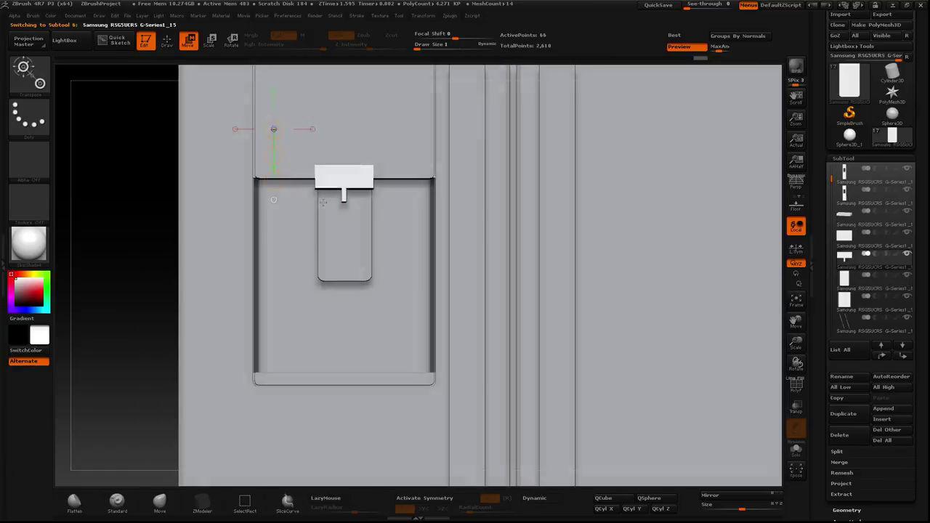
pyautogui.moveTo(343, 180)
pyautogui.mouseDown(button='right')
pyautogui.moveTo(452, 175)
pyautogui.moveTo(393, 160)
pyautogui.mouseUp(button='right')
pyautogui.press('q')
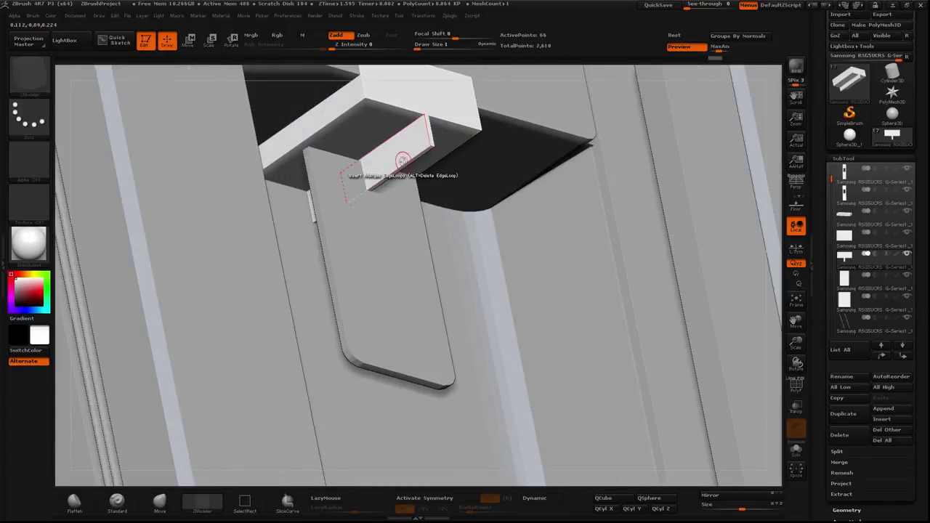
pyautogui.click(804, 386)
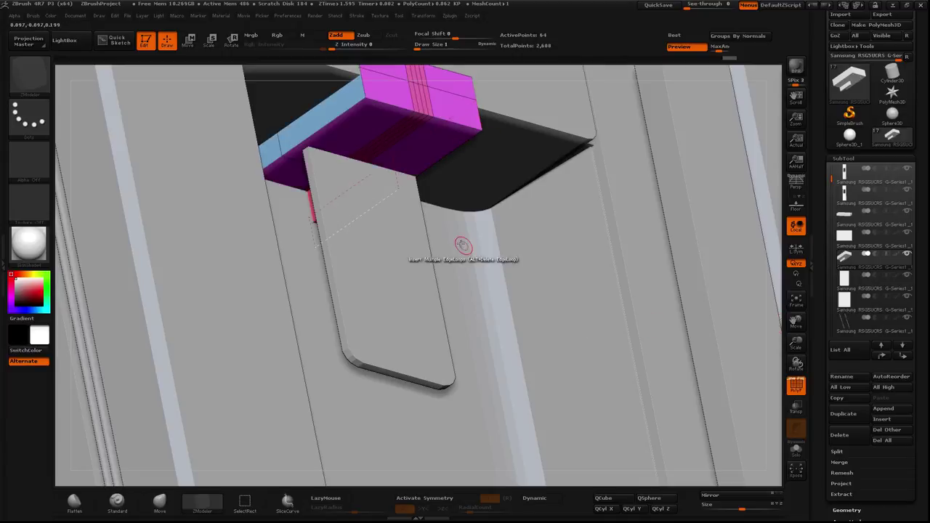
pyautogui.moveTo(467, 245)
pyautogui.mouseDown(button='right')
pyautogui.moveTo(443, 226)
pyautogui.moveTo(440, 245)
pyautogui.mouseUp(button='right')
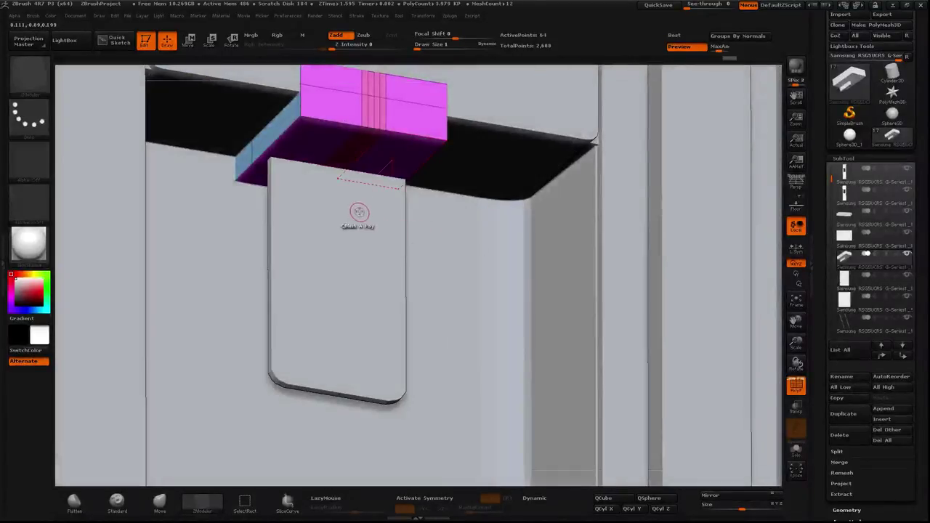
pyautogui.press('b')
pyautogui.press('s')
pyautogui.press('t')
pyautogui.press('b')
pyautogui.press('z')
pyautogui.press('m')
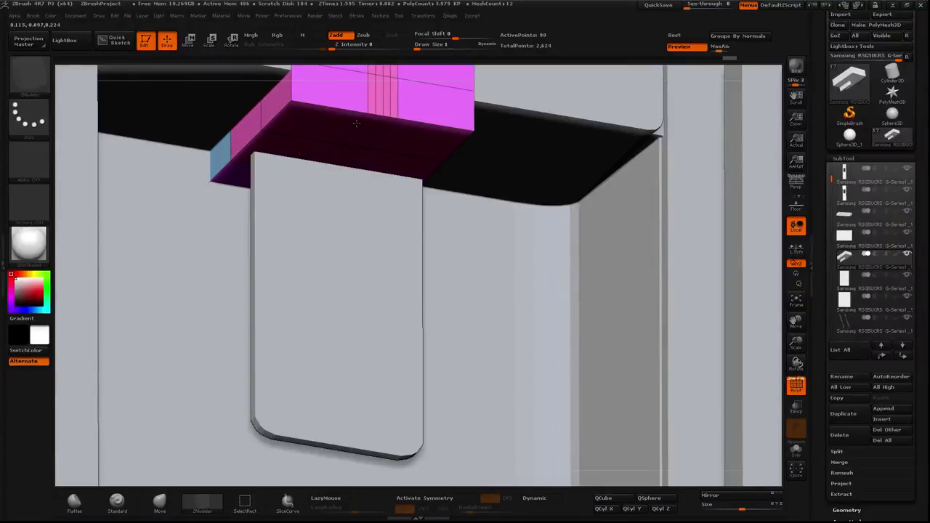
pyautogui.moveTo(358, 120); pyautogui.dragTo(351, 123, button='right')
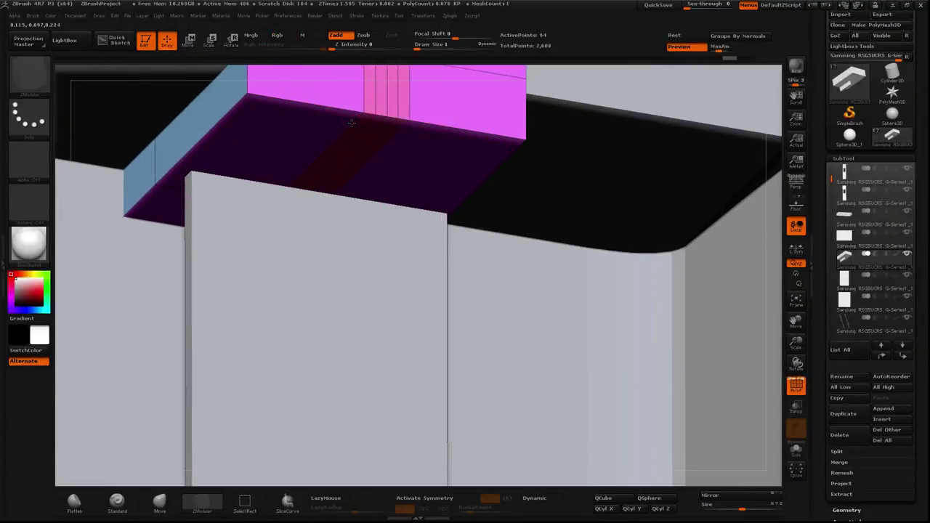
# Step: Extrude an underside polygon of the housing down into a small nozzle tab
pyautogui.press('space')
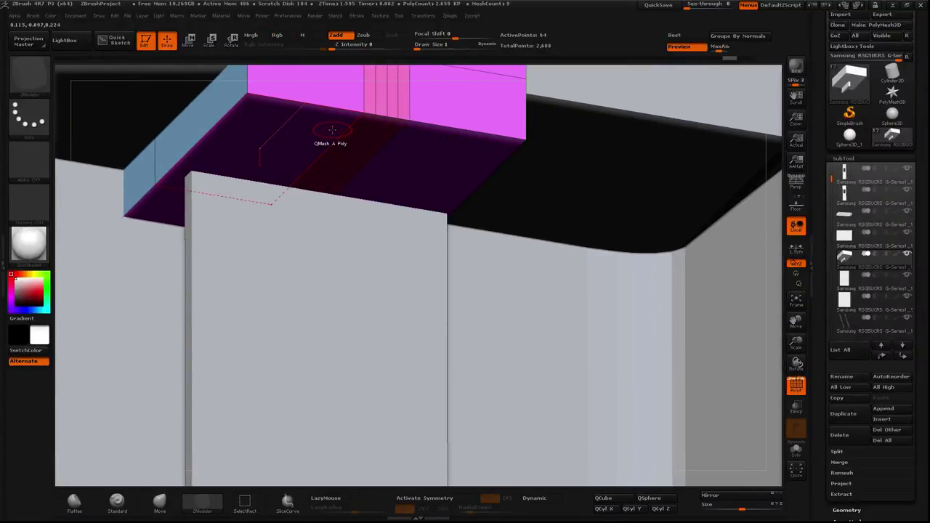
pyautogui.moveTo(332, 130); pyautogui.dragTo(359, 118)
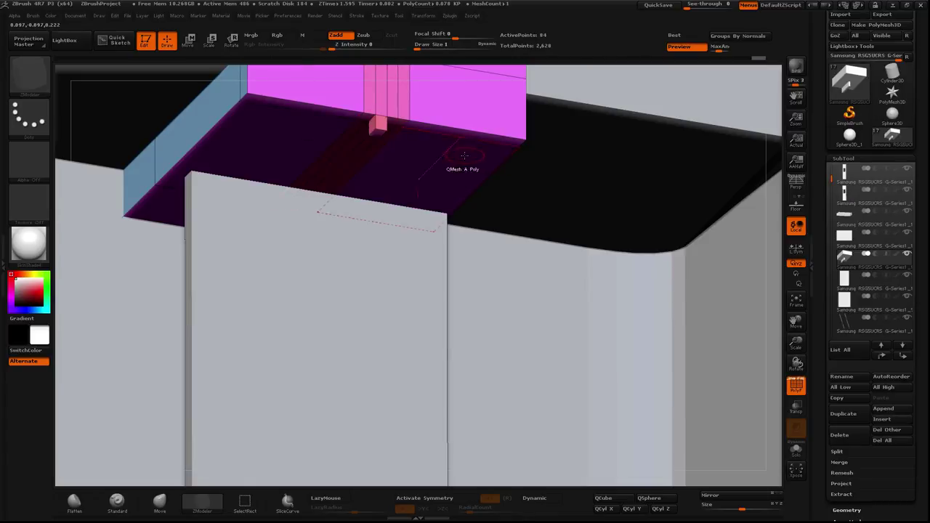
pyautogui.moveTo(464, 155); pyautogui.dragTo(346, 106)
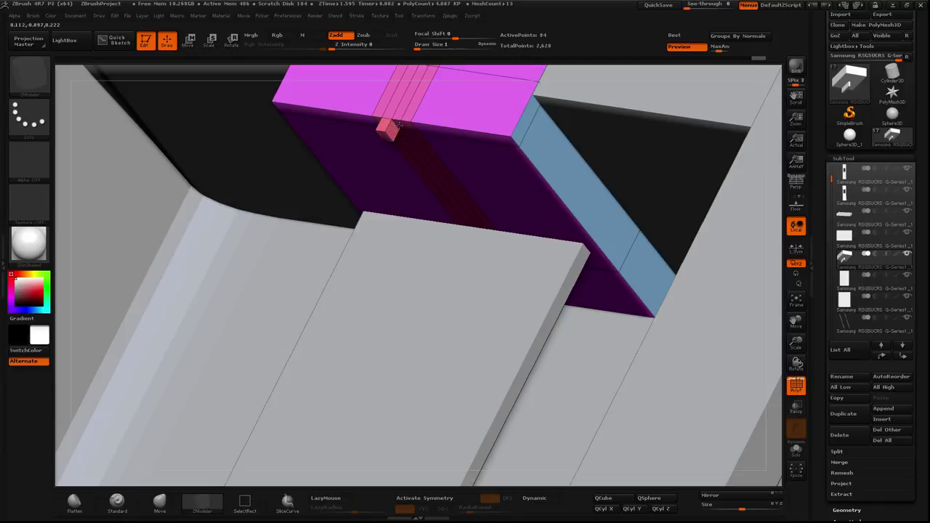
pyautogui.click(511, 136)
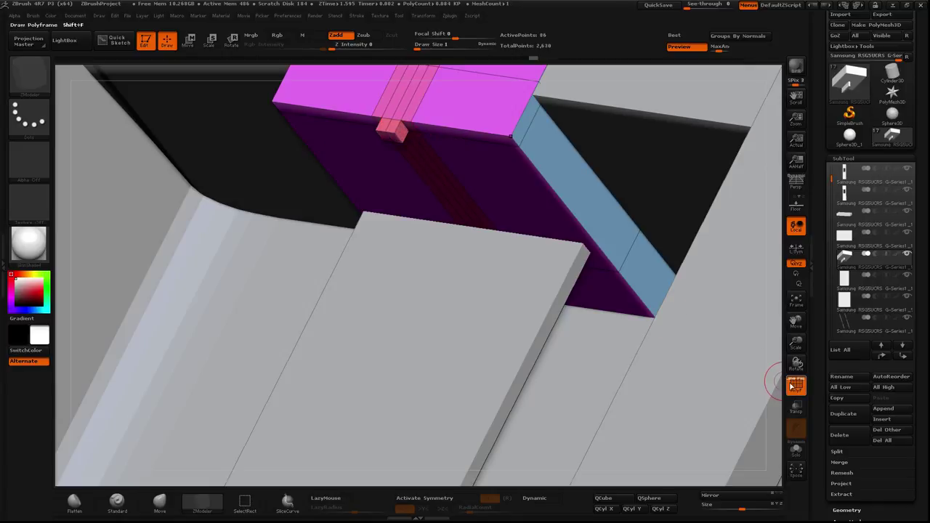
pyautogui.click(795, 385)
pyautogui.keyDown('shift'); pyautogui.moveTo(773, 407); pyautogui.dragTo(209, 235); pyautogui.keyUp('shift')
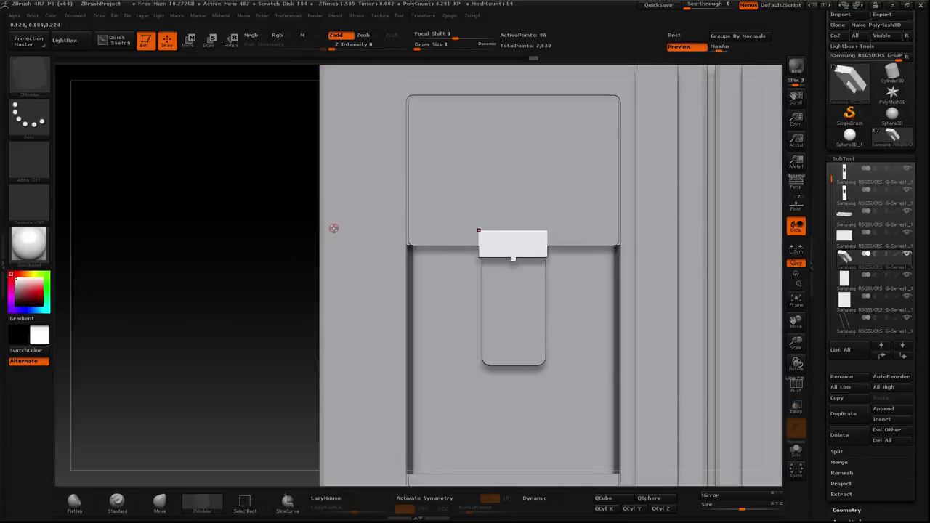
# Step: Return to the straight front view and centre the nozzle housing with polygroup colouring on
pyautogui.moveTo(327, 228); pyautogui.dragTo(659, 370)
pyautogui.click(795, 386)
pyautogui.click(794, 385)
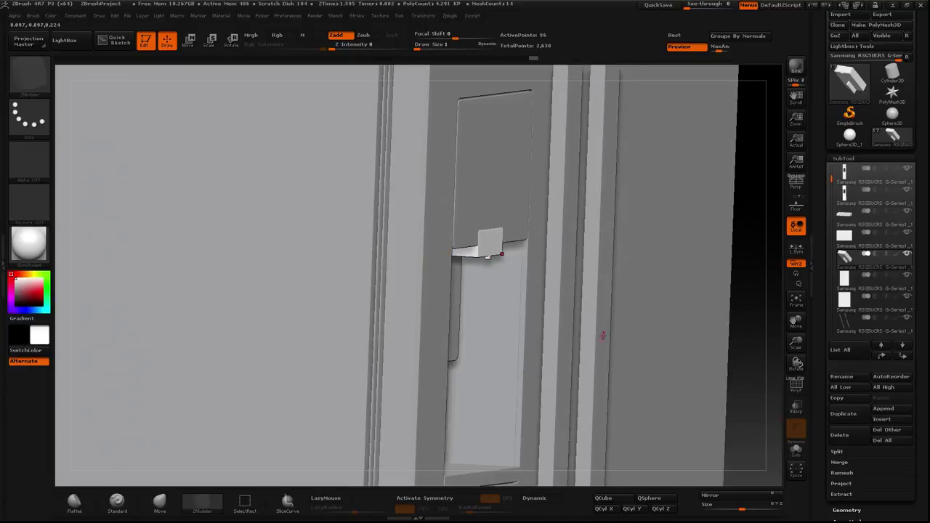
pyautogui.keyDown('shift'); pyautogui.moveTo(602, 332); pyautogui.dragTo(564, 332); pyautogui.keyUp('shift')
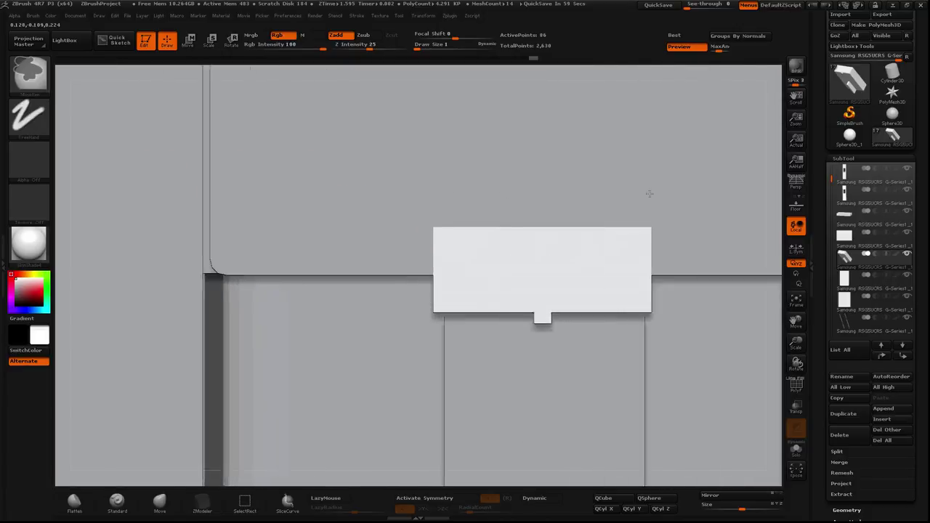
pyautogui.click(794, 385)
pyautogui.press('b')
pyautogui.press('z')
pyautogui.press('m')
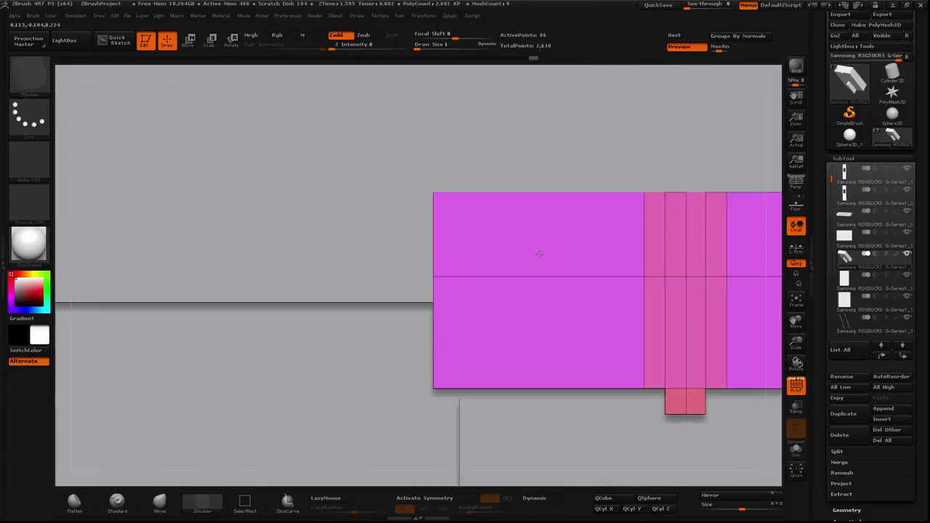
pyautogui.keyDown('alt'); pyautogui.moveTo(538, 254); pyautogui.dragTo(387, 235, button='right'); pyautogui.keyUp('alt')
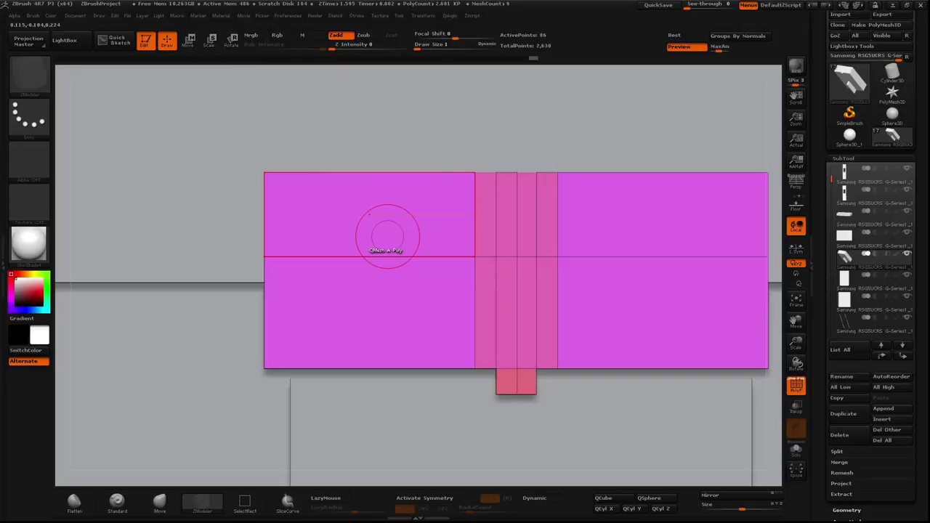
# Step: Add a horizontal edge loop and several vertical edge loops across the housing's centre strip
pyautogui.click(474, 266)
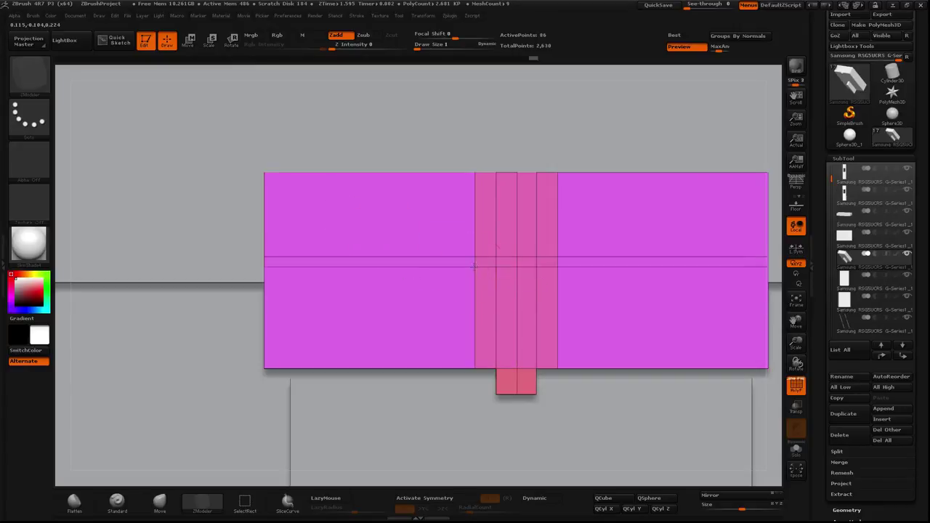
pyautogui.moveTo(474, 267); pyautogui.dragTo(476, 262)
pyautogui.keyDown('shift'); pyautogui.moveTo(476, 261); pyautogui.dragTo(507, 257, button='right'); pyautogui.keyUp('shift')
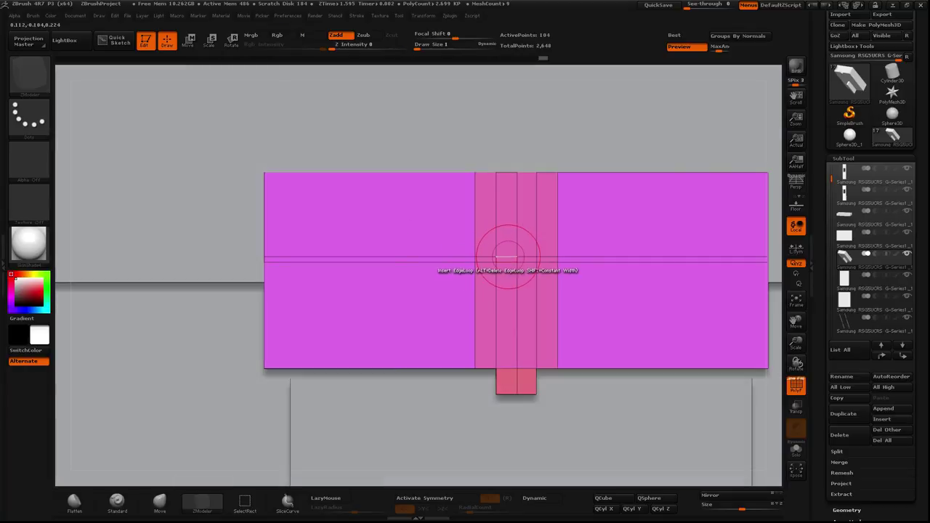
pyautogui.click(506, 257)
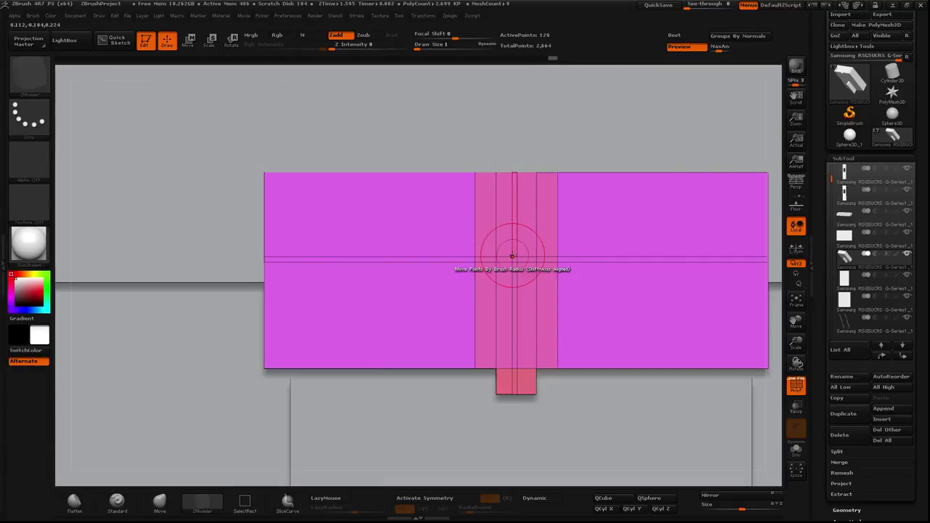
pyautogui.hotkey('ctrl', 'z')
pyautogui.press('space')
pyautogui.click(541, 245)
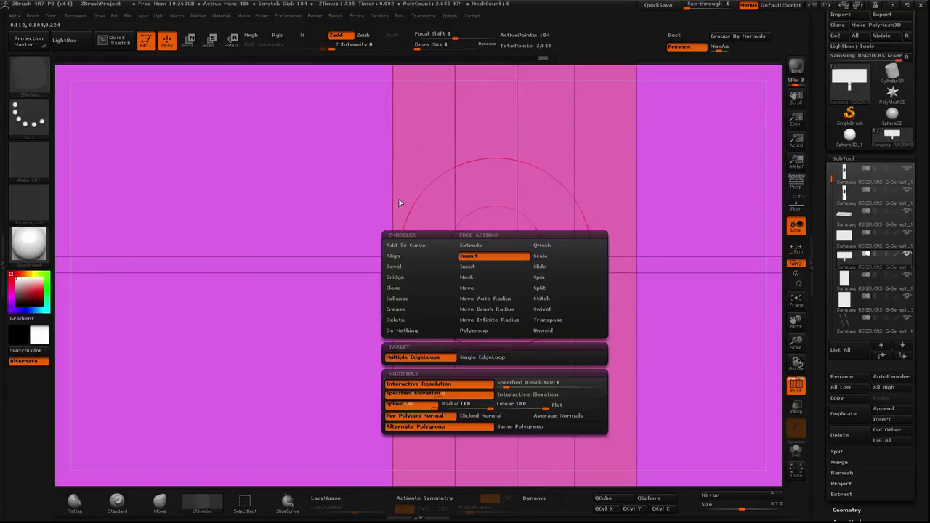
pyautogui.click(481, 263)
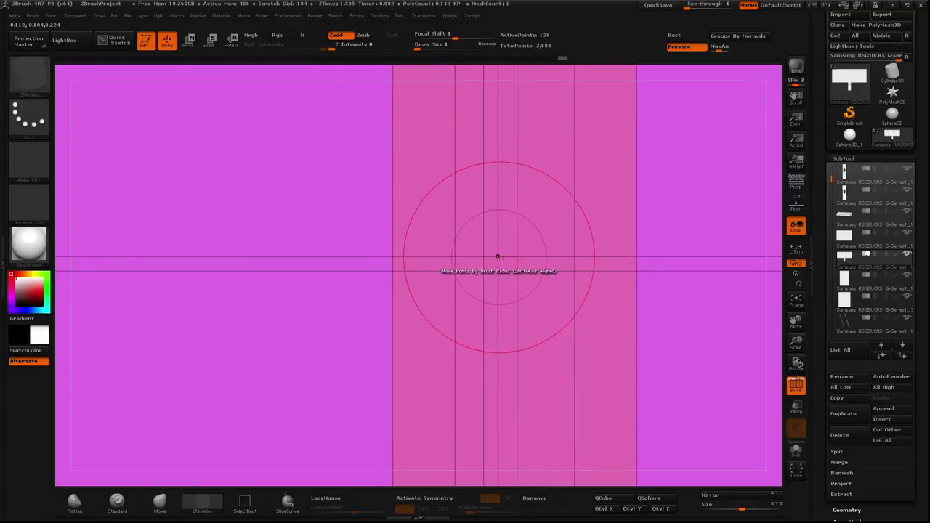
pyautogui.click(506, 258)
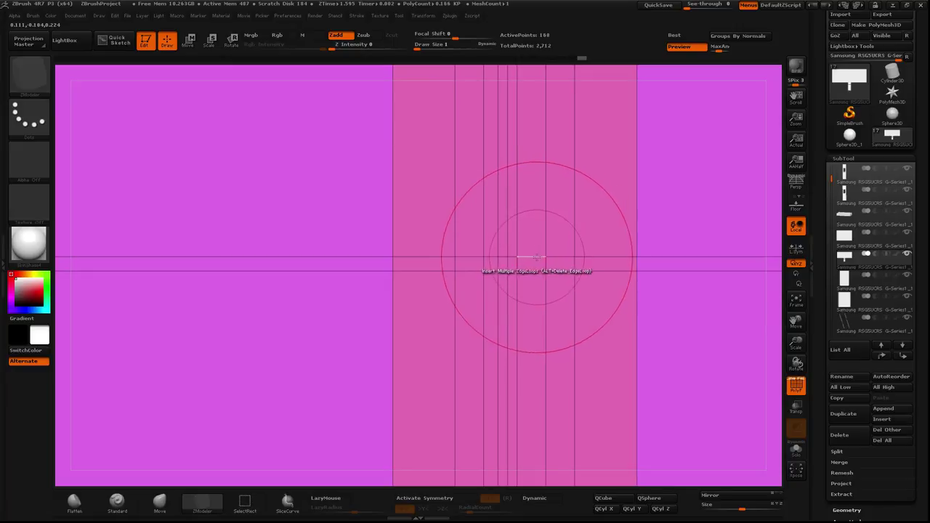
pyautogui.moveTo(545, 256); pyautogui.dragTo(535, 245)
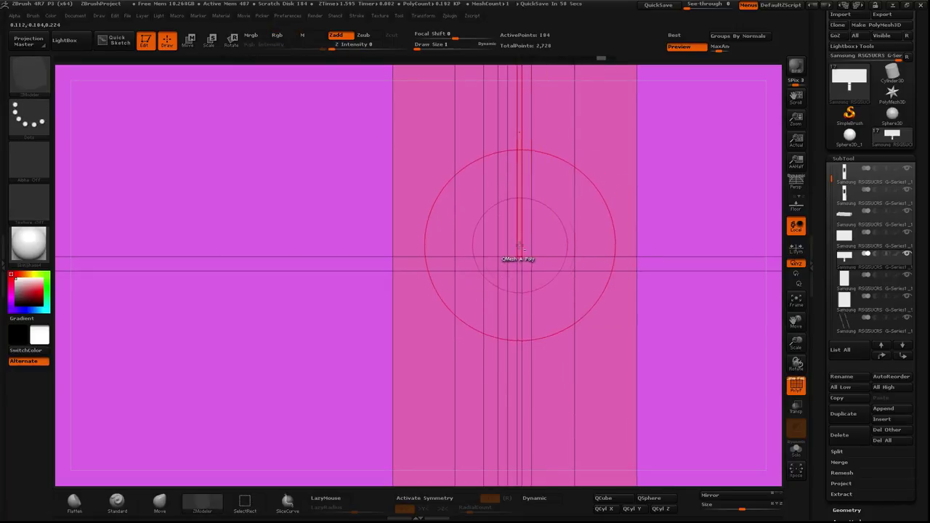
pyautogui.keyDown('alt'); pyautogui.click(484, 247); pyautogui.keyUp('alt')
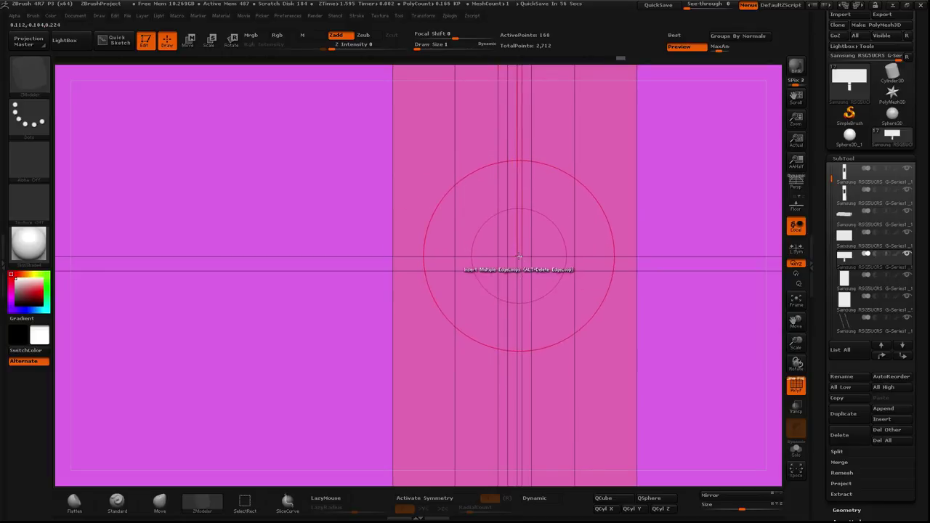
# Step: Remove the closely spaced vertical edge loops from the centre strip
pyautogui.press('b')
pyautogui.press('s')
pyautogui.press('t')
pyautogui.moveTo(321, 208)
pyautogui.mouseDown()
pyautogui.moveTo(421, 202)
pyautogui.moveTo(389, 194)
pyautogui.mouseUp()
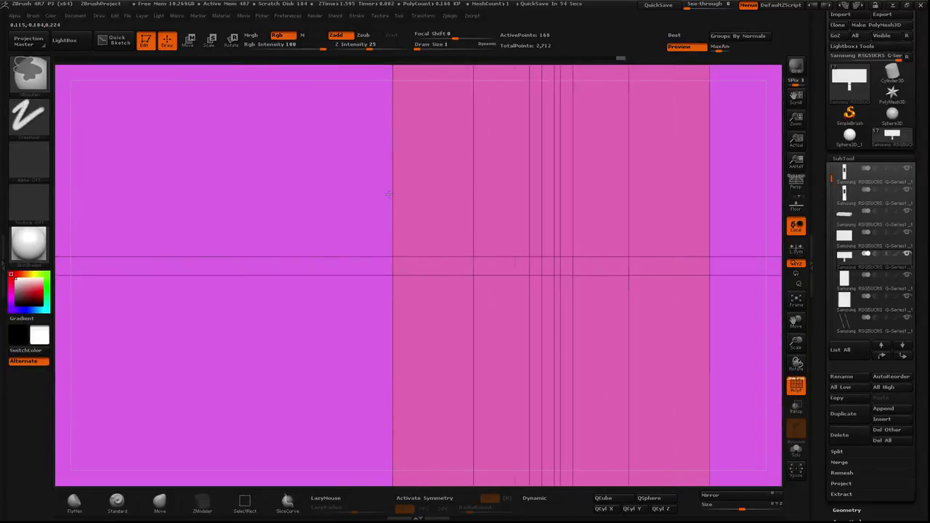
pyautogui.hotkey('ctrl', 'z')
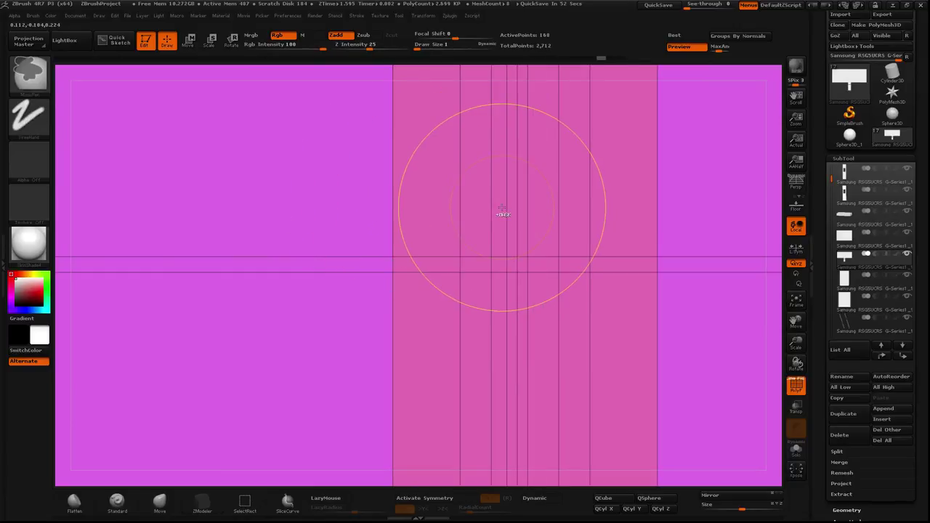
pyautogui.keyDown('alt'); pyautogui.click(505, 214); pyautogui.keyUp('alt')
pyautogui.keyDown('alt'); pyautogui.click(512, 225); pyautogui.keyUp('alt')
pyautogui.keyDown('alt'); pyautogui.click(517, 263); pyautogui.keyUp('alt')
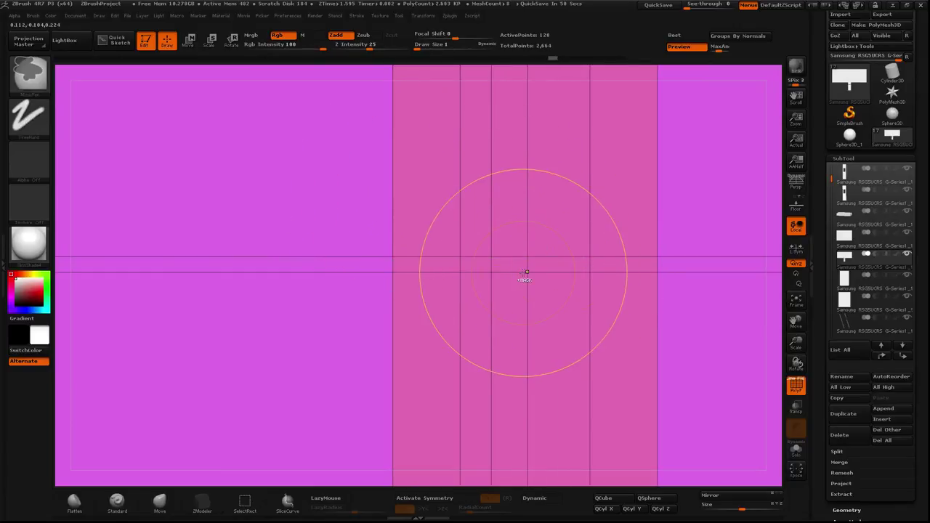
pyautogui.press('b')
pyautogui.press('z')
pyautogui.press('m')
pyautogui.keyDown('alt'); pyautogui.click(496, 258); pyautogui.keyUp('alt')
# Step: Add four more vertical edge loops, then delete the extras until only a few remain
pyautogui.click(491, 257)
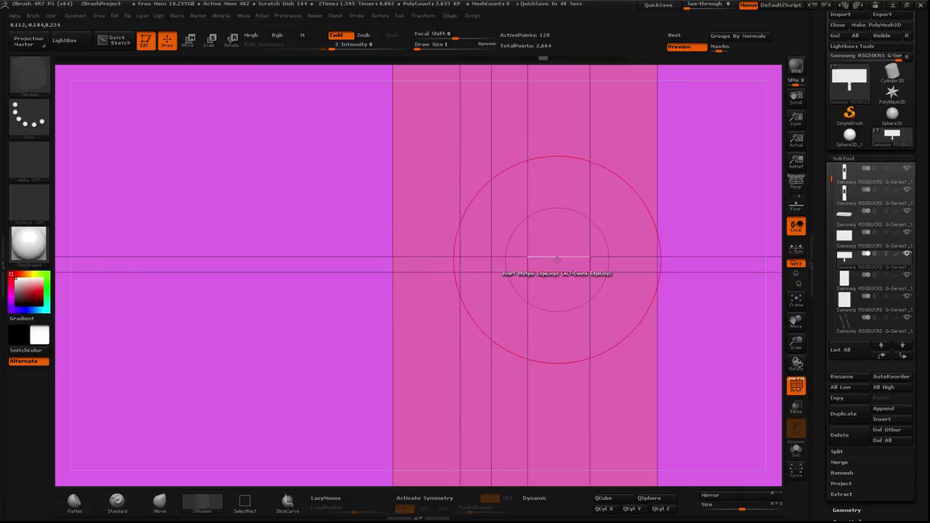
pyautogui.click(558, 258)
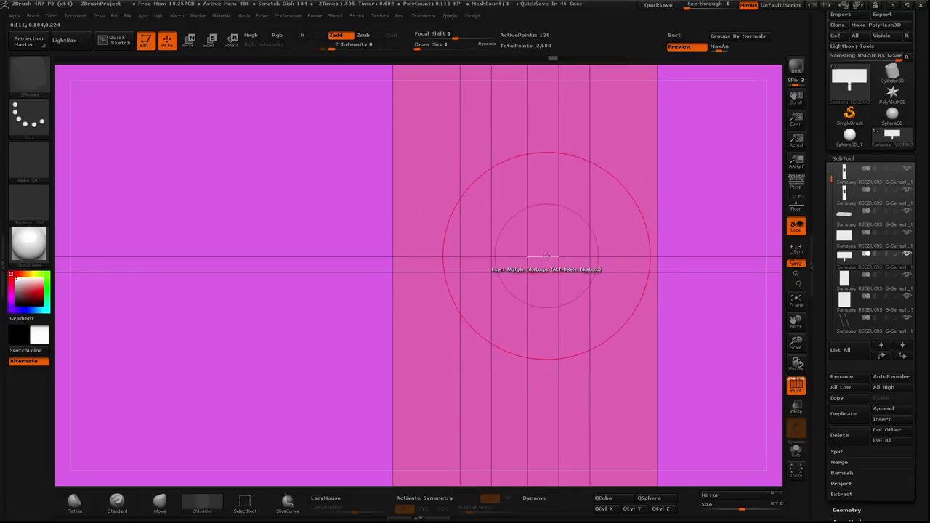
pyautogui.click(544, 258)
pyautogui.click(507, 257)
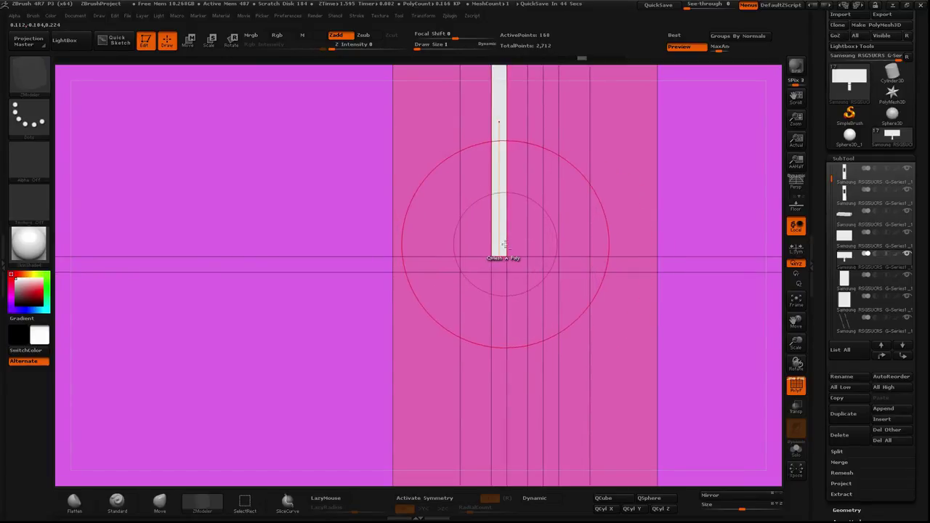
pyautogui.keyDown('alt'); pyautogui.click(491, 257); pyautogui.keyUp('alt')
pyautogui.press('b')
pyautogui.press('m')
pyautogui.press('t')
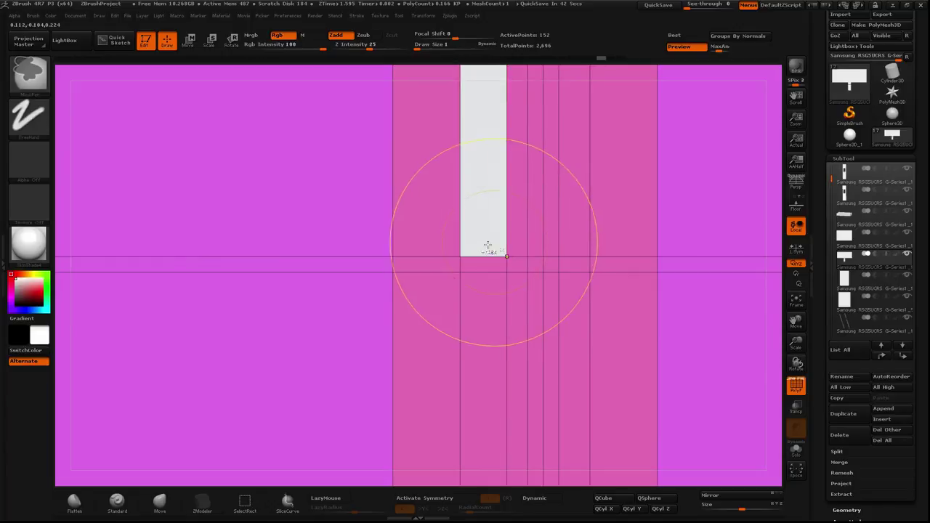
pyautogui.press('b')
pyautogui.press('z')
pyautogui.press('m')
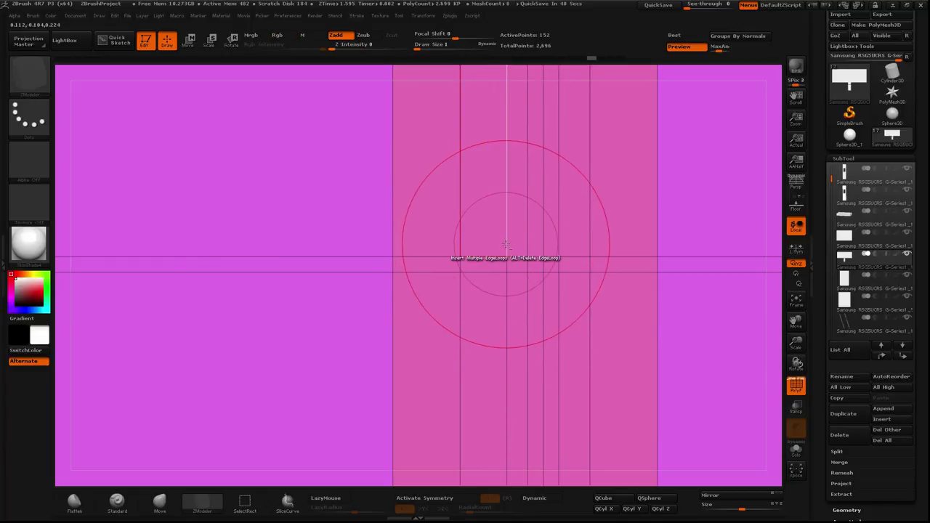
pyautogui.keyDown('alt'); pyautogui.click(507, 244); pyautogui.keyUp('alt')
pyautogui.keyDown('alt'); pyautogui.click(589, 231); pyautogui.keyUp('alt')
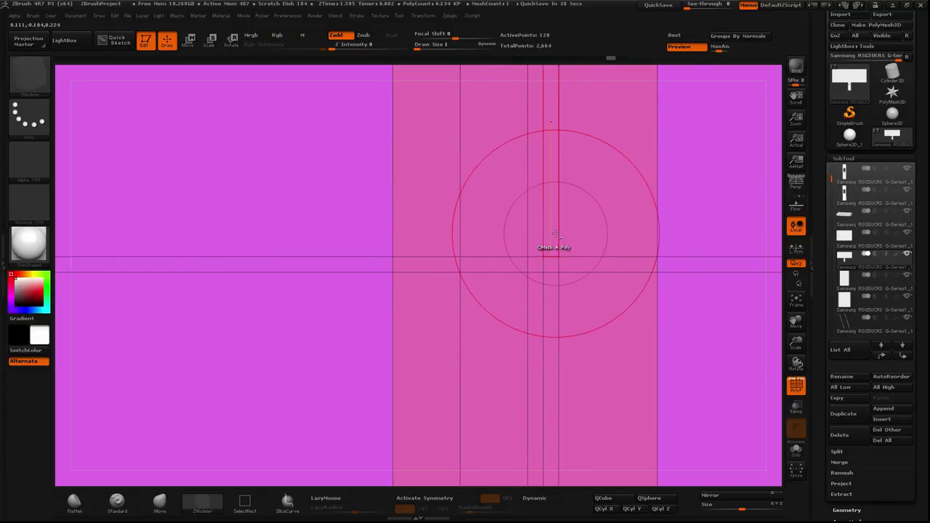
pyautogui.keyDown('alt'); pyautogui.click(558, 234); pyautogui.keyUp('alt')
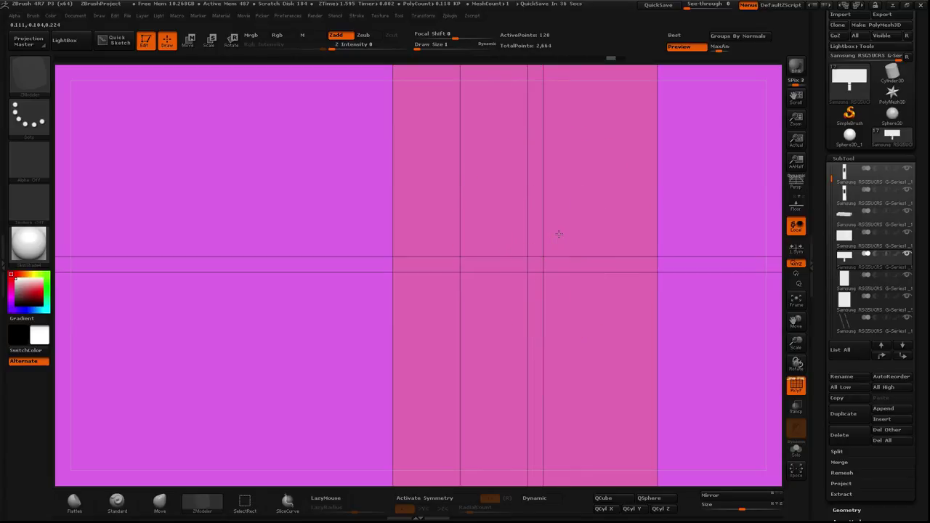
pyautogui.keyDown('alt'); pyautogui.click(507, 235); pyautogui.keyUp('alt')
# Step: Hide the grey subtool, delete the pink polygon strip, and insert a single edge loop along the panel edge
pyautogui.moveTo(507, 234)
pyautogui.mouseDown()
pyautogui.moveTo(522, 247)
pyautogui.moveTo(465, 261)
pyautogui.mouseUp()
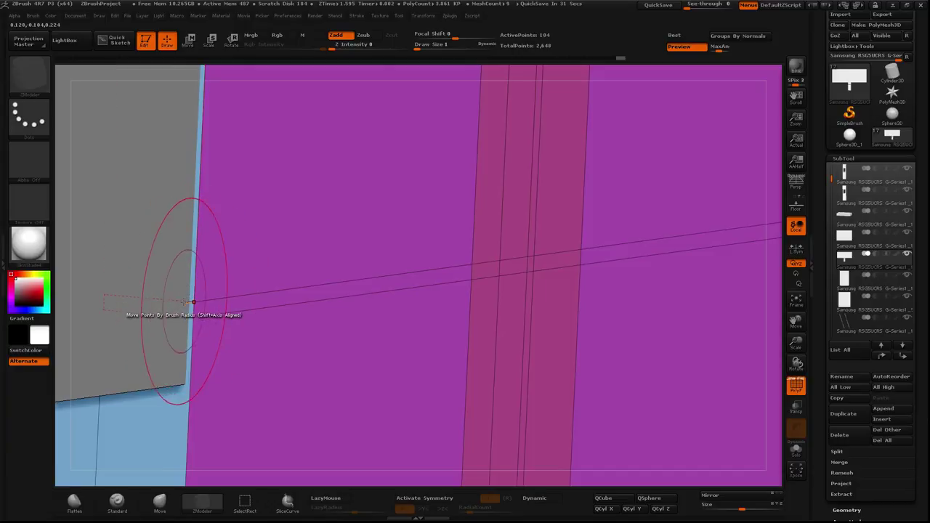
pyautogui.click(908, 253)
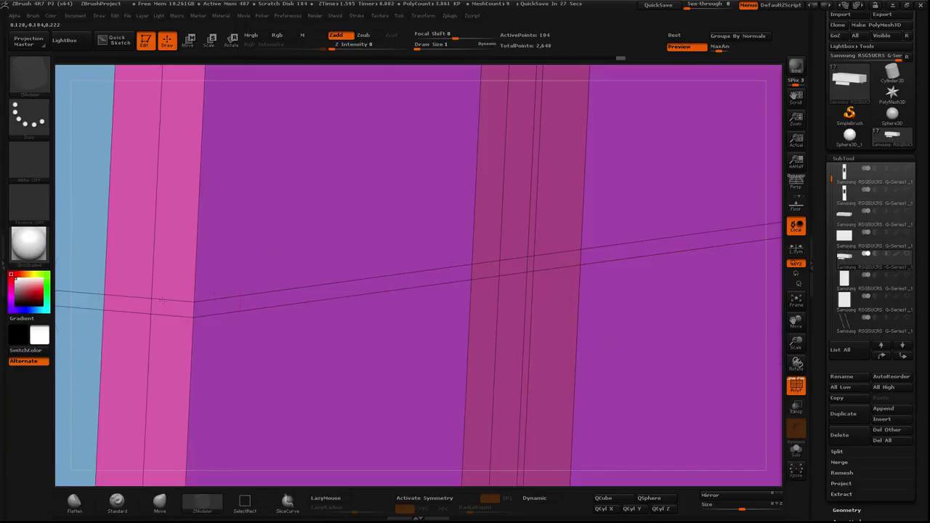
pyautogui.click(182, 305)
pyautogui.press('space')
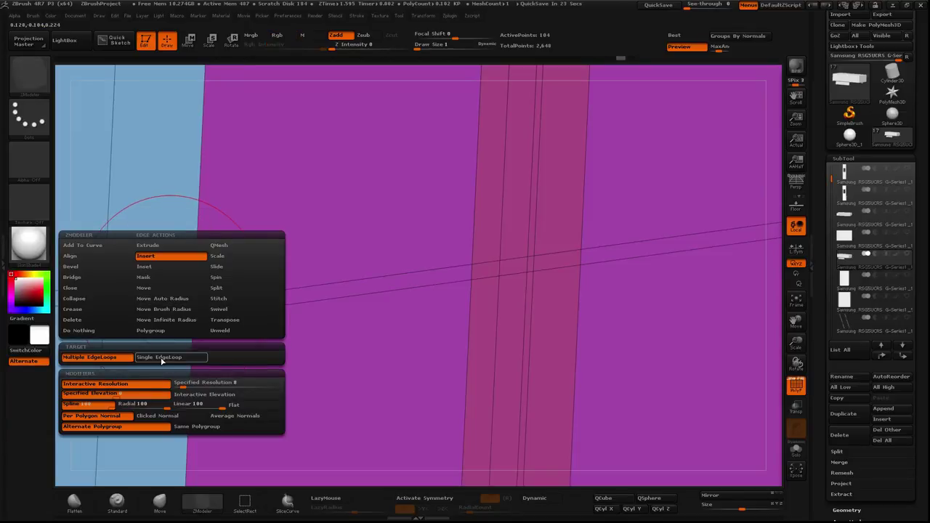
pyautogui.click(162, 359)
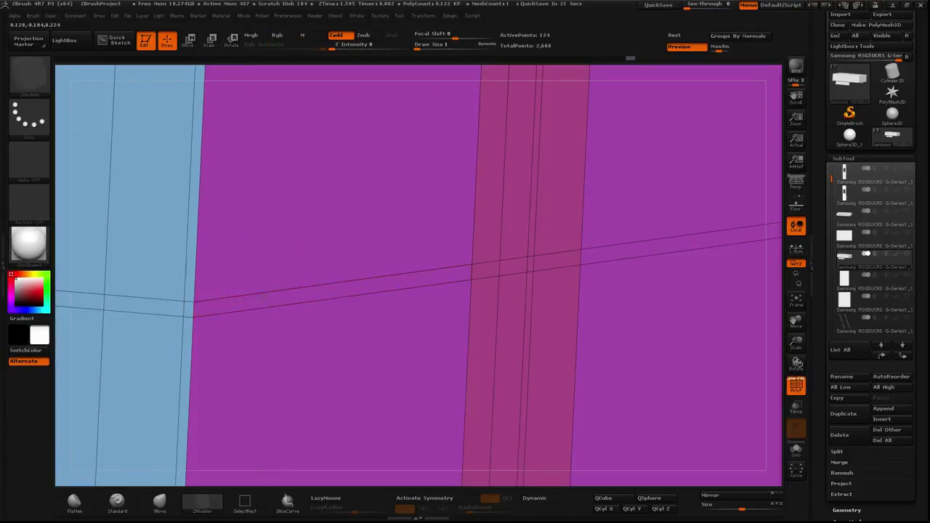
pyautogui.click(217, 298)
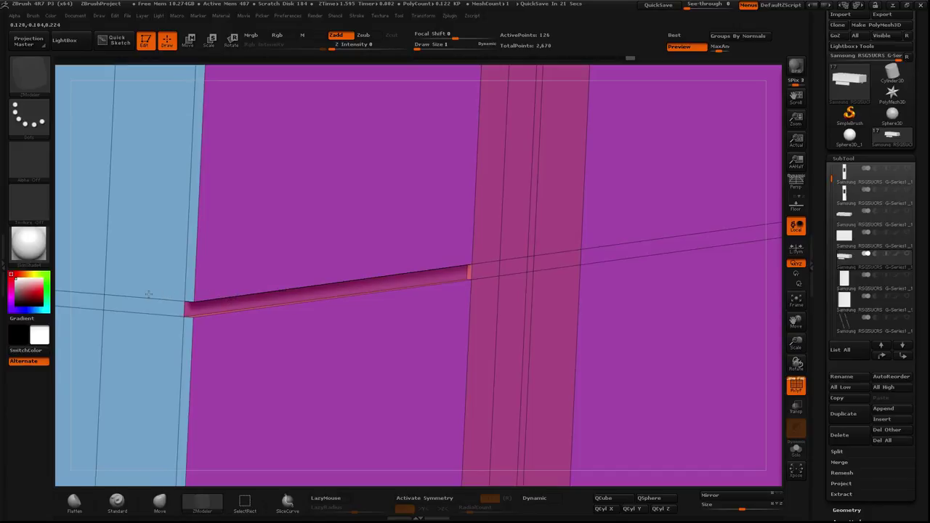
# Step: QMesh the thin edge strip inward along the horizontal seam to form a recessed groove
pyautogui.moveTo(177, 298); pyautogui.dragTo(311, 280)
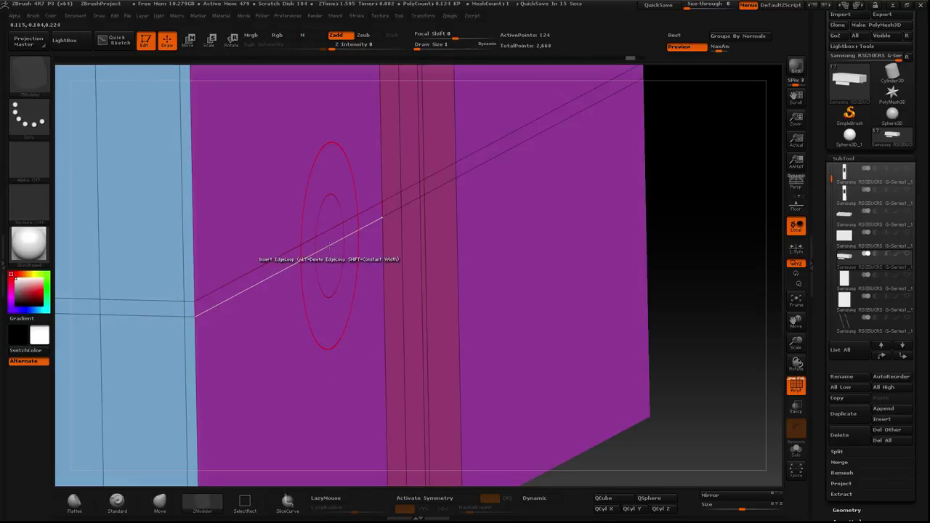
pyautogui.moveTo(329, 247)
pyautogui.mouseDown()
pyautogui.moveTo(352, 229)
pyautogui.moveTo(301, 240)
pyautogui.mouseUp()
pyautogui.hotkey('ctrl', 'z')
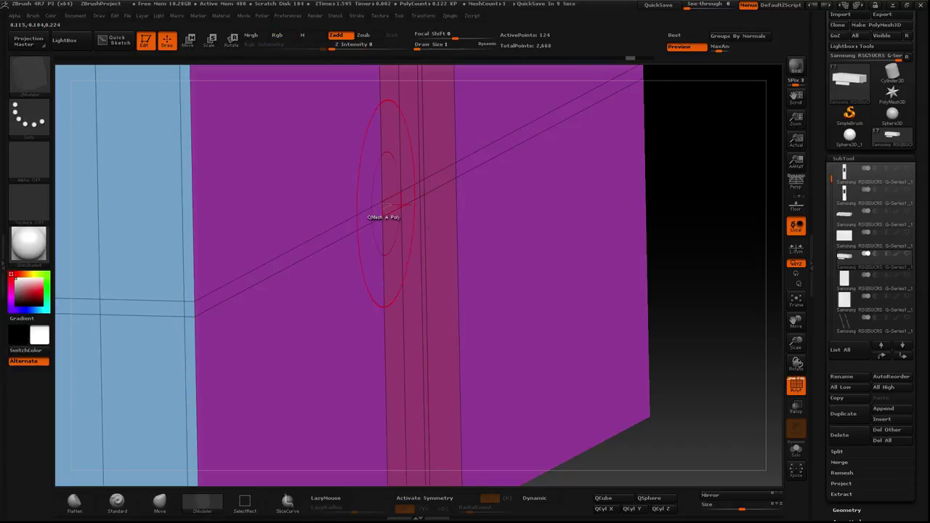
pyautogui.moveTo(250, 272)
pyautogui.mouseDown()
pyautogui.moveTo(167, 178)
pyautogui.moveTo(9, 164)
pyautogui.mouseUp()
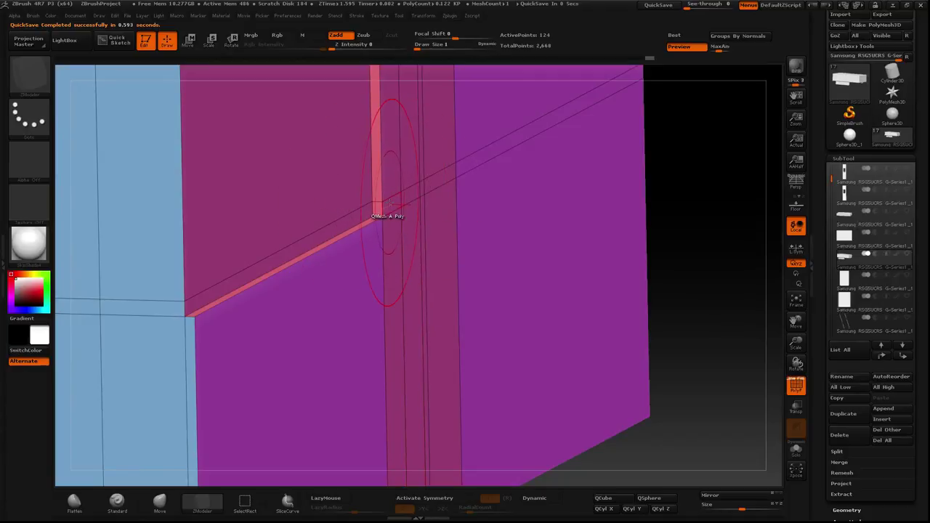
pyautogui.moveTo(375, 215); pyautogui.dragTo(421, 192)
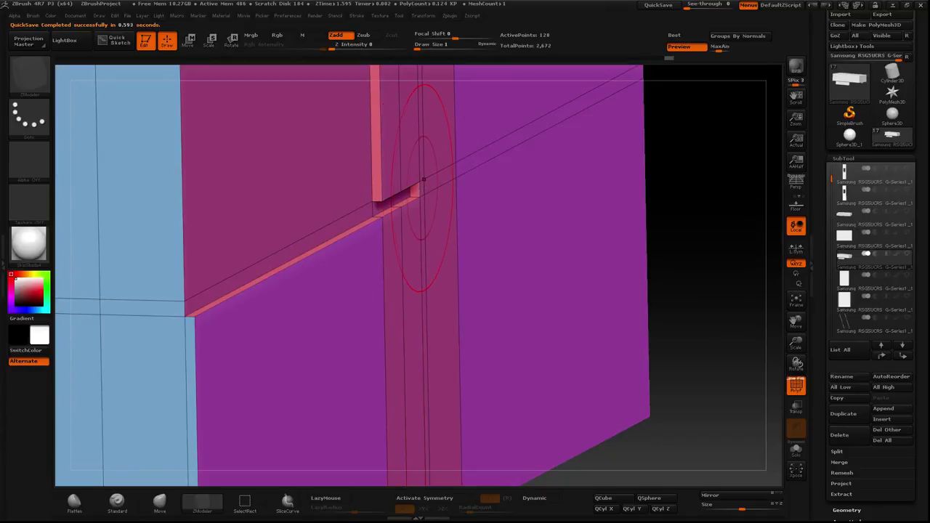
pyautogui.moveTo(733, 183); pyautogui.dragTo(632, 231)
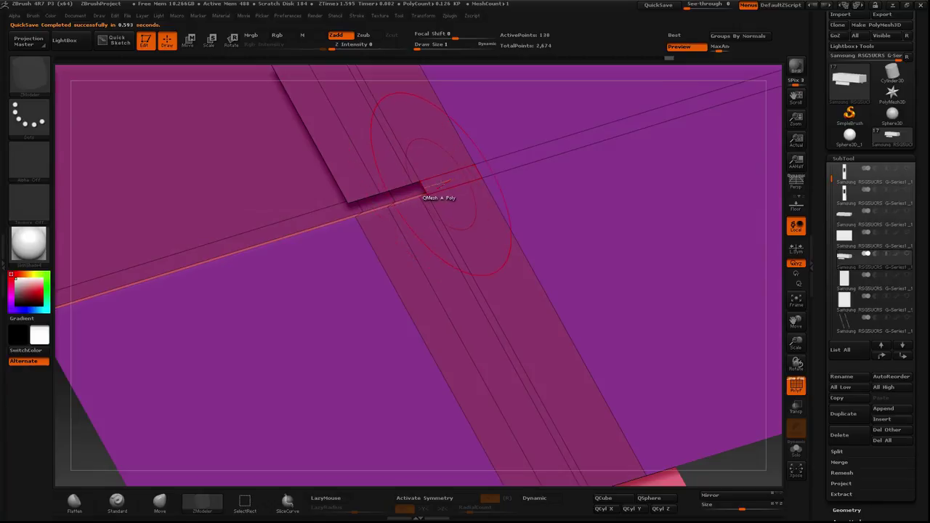
pyautogui.moveTo(444, 182)
pyautogui.mouseDown()
pyautogui.moveTo(504, 161)
pyautogui.moveTo(307, 203)
pyautogui.mouseUp()
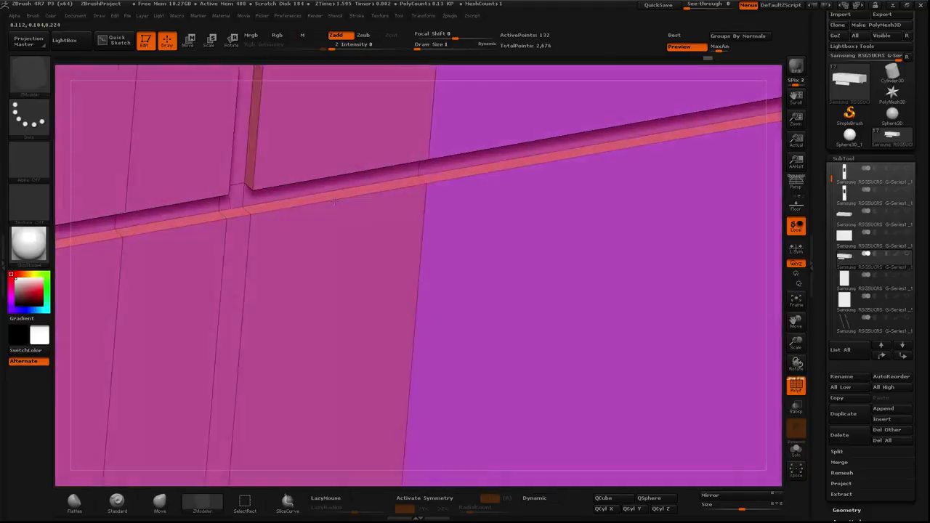
pyautogui.moveTo(359, 171)
pyautogui.mouseDown()
pyautogui.moveTo(313, 197)
pyautogui.moveTo(239, 183)
pyautogui.mouseUp()
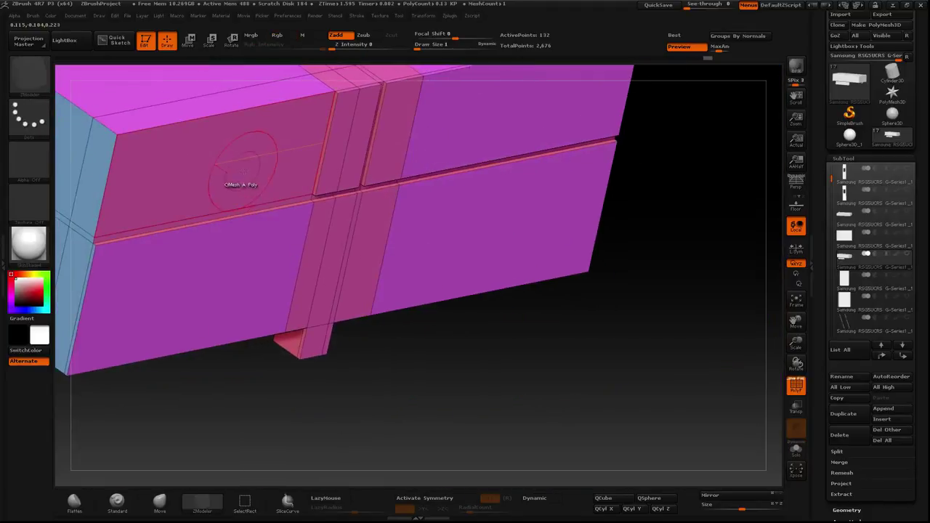
# Step: Turn polygroups off, frame the housing from the front, and unhide the refrigerator body
pyautogui.click(796, 385)
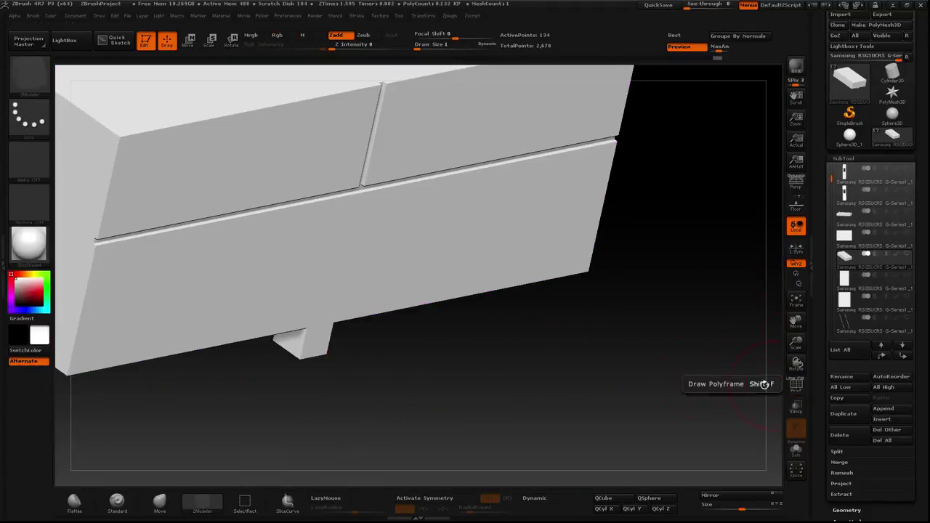
pyautogui.keyDown('shift'); pyautogui.moveTo(726, 396); pyautogui.dragTo(615, 356); pyautogui.keyUp('shift')
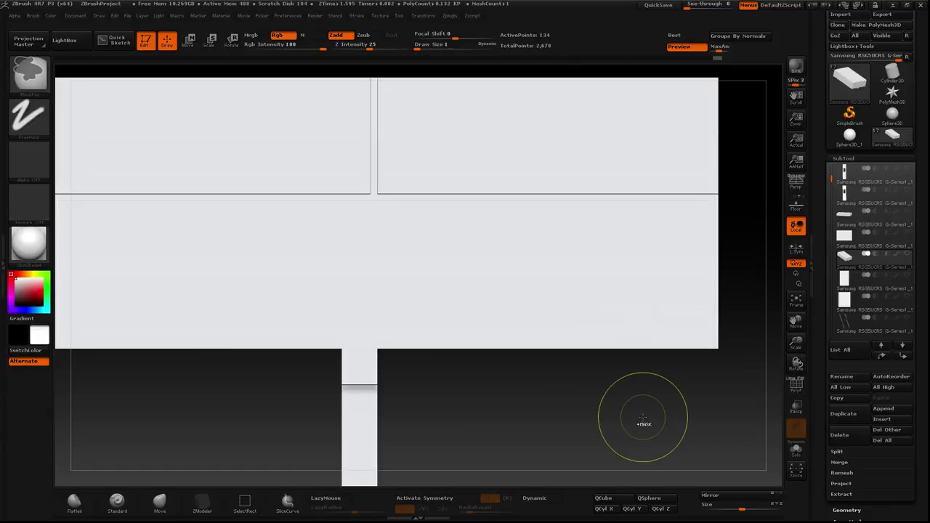
pyautogui.press('f')
pyautogui.click(907, 255)
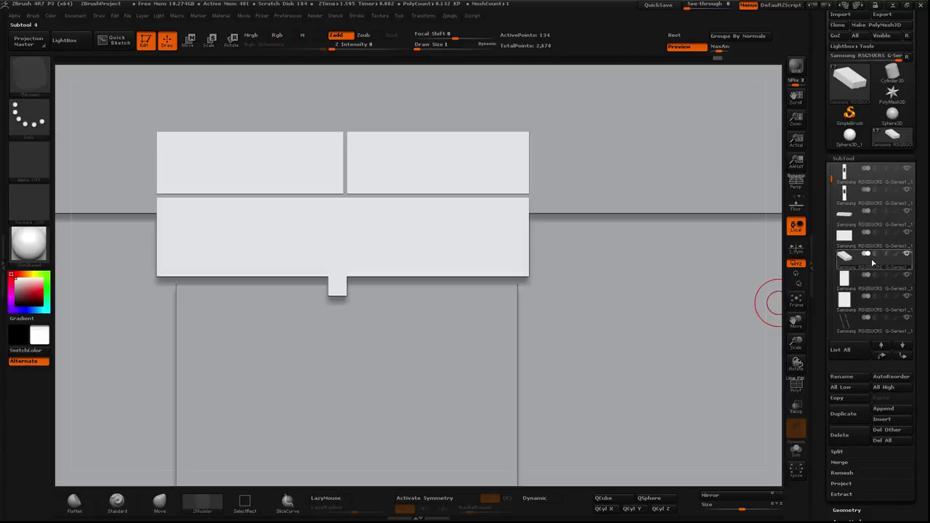
pyautogui.moveTo(622, 226)
pyautogui.mouseDown()
pyautogui.moveTo(643, 238)
pyautogui.moveTo(653, 224)
pyautogui.mouseUp()
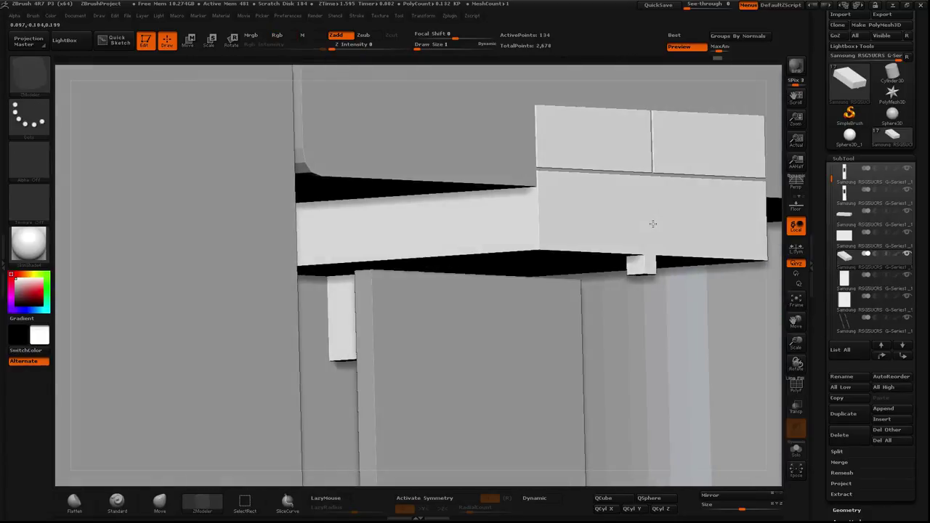
# Step: Use Move to nudge the housing slightly into place against the refrigerator
pyautogui.click(188, 40)
pyautogui.moveTo(461, 168)
pyautogui.mouseDown()
pyautogui.moveTo(536, 219)
pyautogui.moveTo(573, 216)
pyautogui.mouseUp()
pyautogui.moveTo(753, 216); pyautogui.dragTo(711, 184)
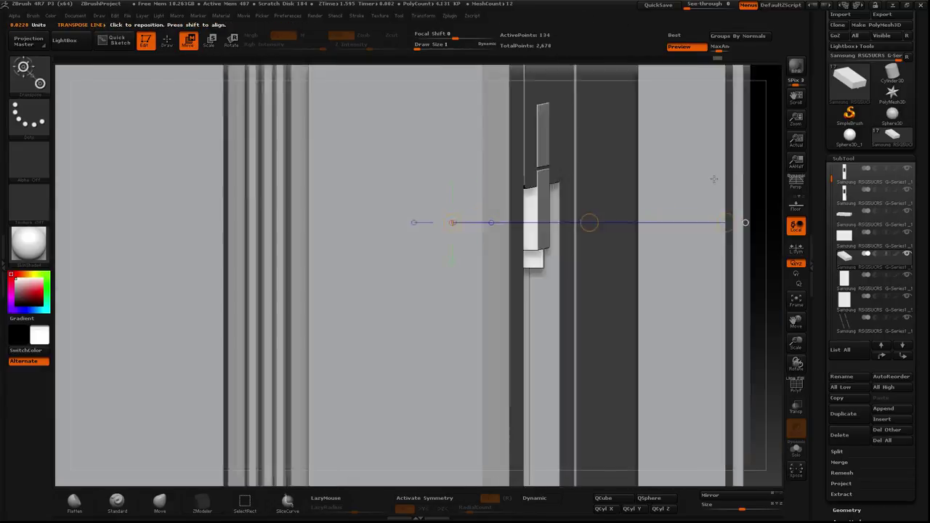
pyautogui.moveTo(521, 334); pyautogui.dragTo(526, 334)
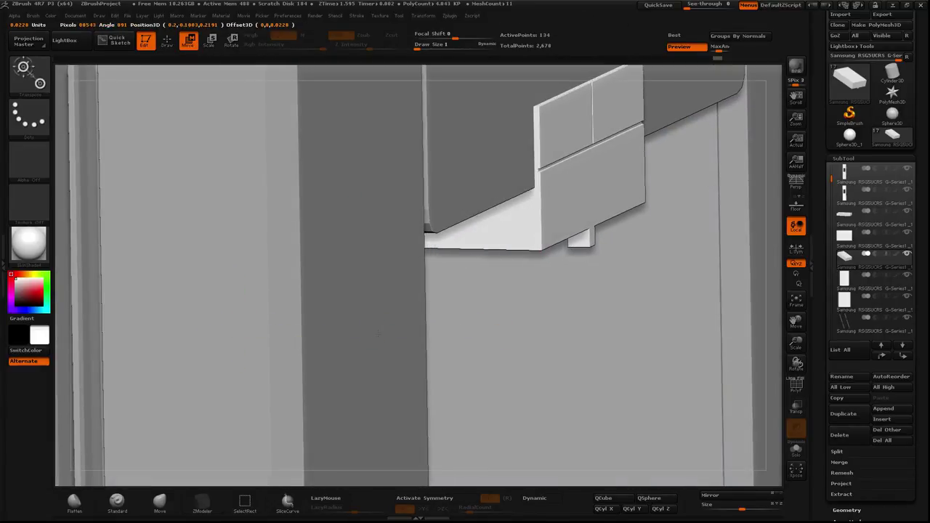
pyautogui.moveTo(377, 333); pyautogui.dragTo(374, 325)
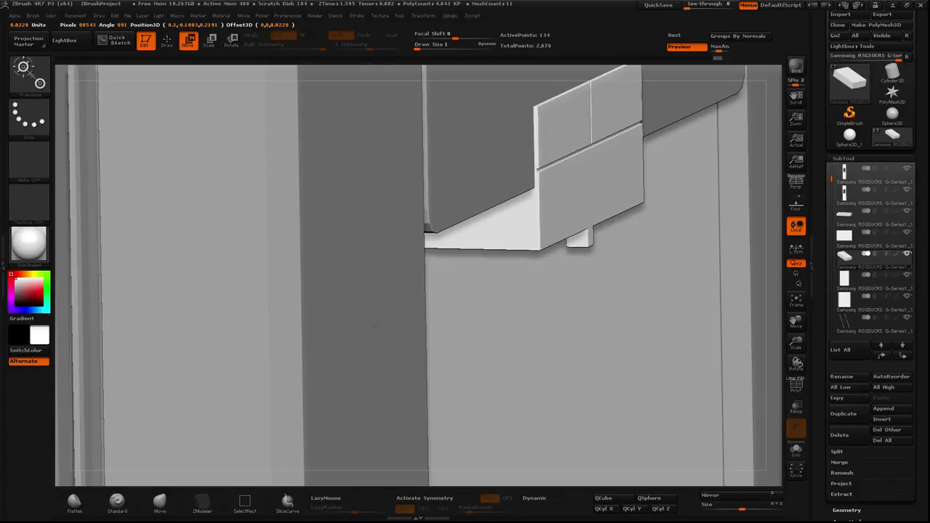
pyautogui.moveTo(239, 326); pyautogui.dragTo(519, 332)
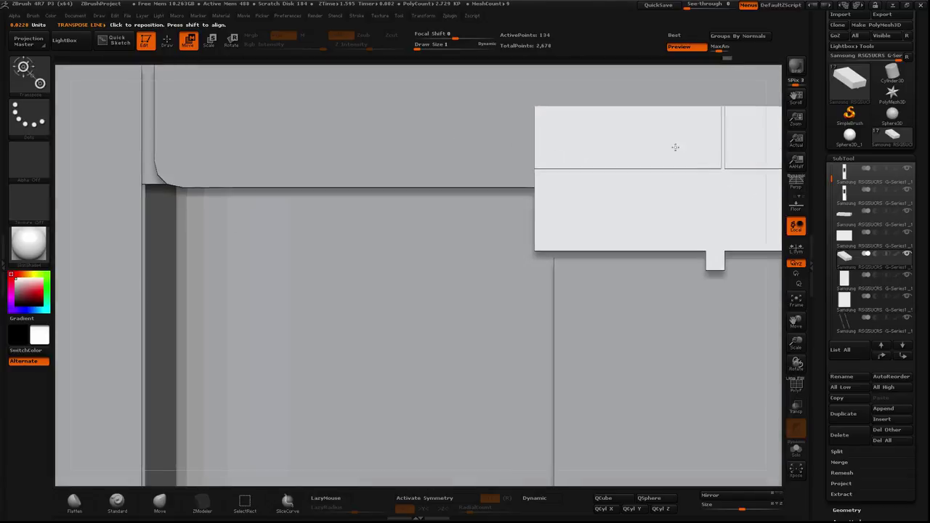
pyautogui.moveTo(673, 147)
pyautogui.keyDown('alt'); pyautogui.mouseDown(button='right')
pyautogui.moveTo(428, 242)
pyautogui.moveTo(423, 272)
pyautogui.mouseUp(button='right'); pyautogui.keyUp('alt')
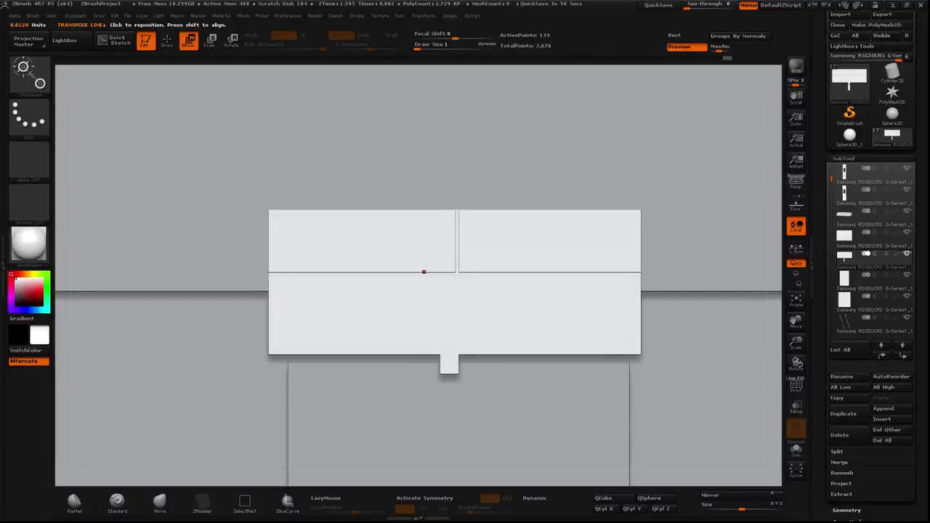
# Step: Solo the nozzle housing and turn PolyF on to show its polygroups
pyautogui.keyDown('shift'); pyautogui.click(906, 256); pyautogui.keyUp('shift')
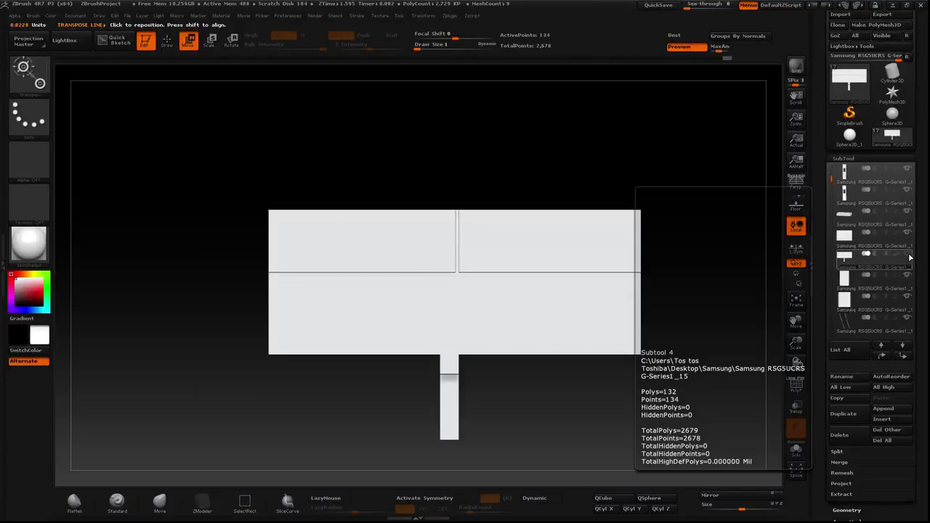
pyautogui.press('f')
pyautogui.hotkey('shift', 'f')
pyautogui.moveTo(279, 130)
pyautogui.keyDown('shift'); pyautogui.mouseDown()
pyautogui.moveTo(283, 148)
pyautogui.moveTo(185, 69)
pyautogui.mouseUp(); pyautogui.keyUp('shift')
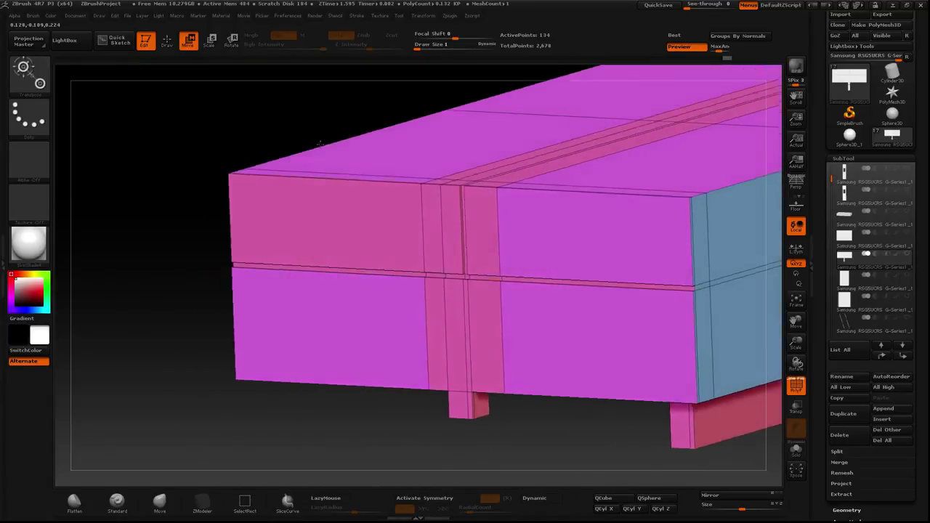
# Step: Switch to Draw, inspect the housing's sides, disable PolyF, and reselect the ZModeler brush (BZM)
pyautogui.press('q')
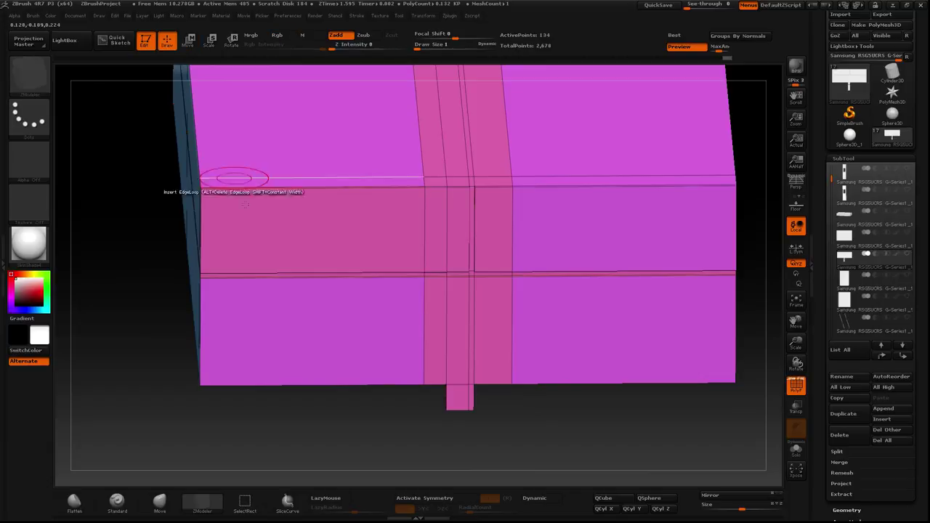
pyautogui.moveTo(180, 69)
pyautogui.mouseDown()
pyautogui.moveTo(352, 383)
pyautogui.moveTo(412, 207)
pyautogui.moveTo(404, 163)
pyautogui.moveTo(760, 427)
pyautogui.mouseUp()
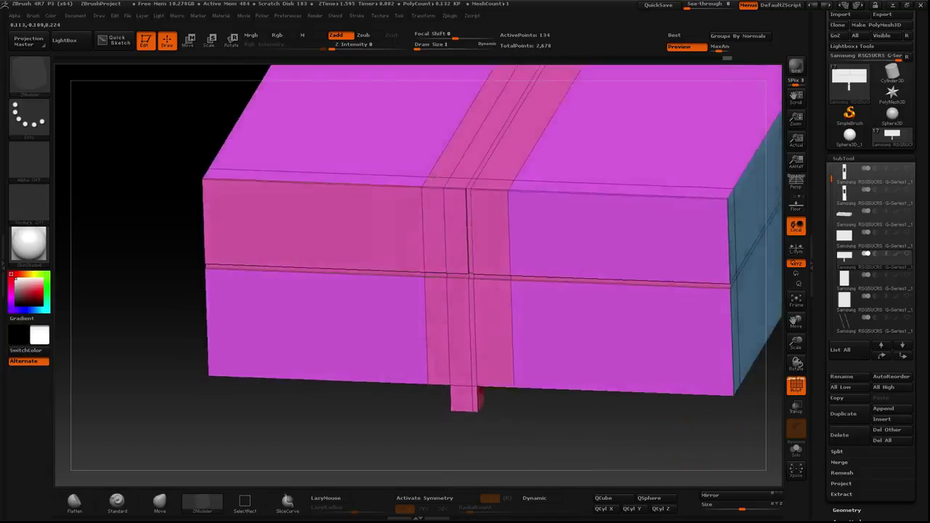
pyautogui.keyDown('shift'); pyautogui.moveTo(436, 215); pyautogui.dragTo(615, 326); pyautogui.keyUp('shift')
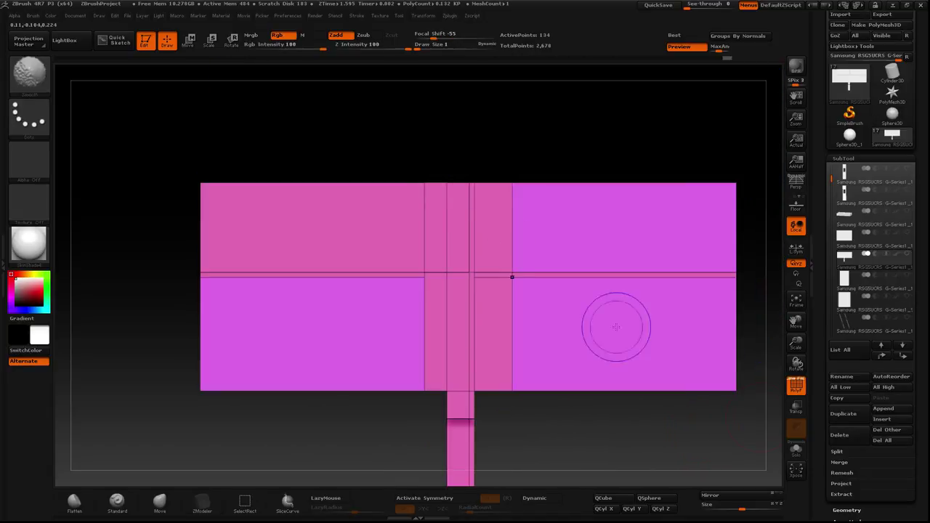
pyautogui.click(796, 385)
pyautogui.keyDown('alt'); pyautogui.moveTo(727, 413); pyautogui.dragTo(671, 431); pyautogui.keyUp('alt')
pyautogui.press('b')
pyautogui.press('z')
pyautogui.press('m')
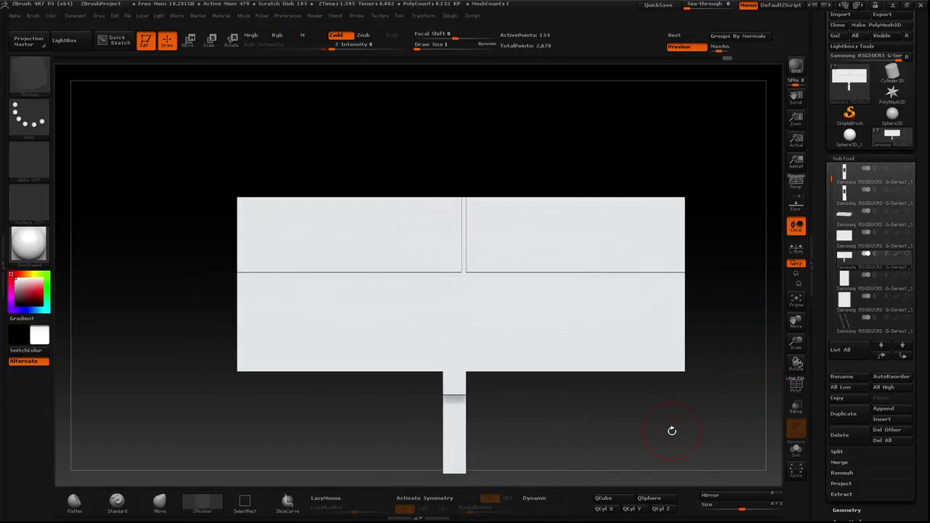
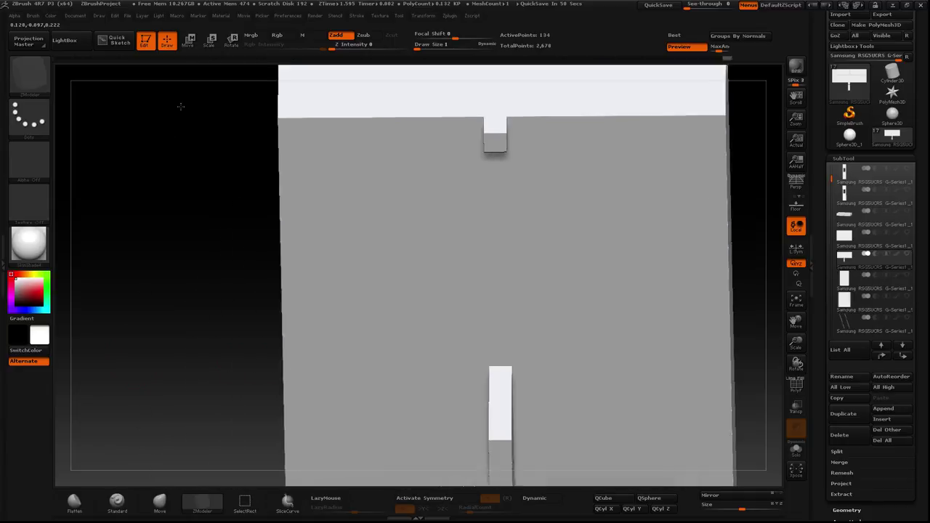
# Step: Turn on PolyF and frame the panel in a straight front view
pyautogui.moveTo(264, 424); pyautogui.dragTo(731, 338)
pyautogui.click(797, 393)
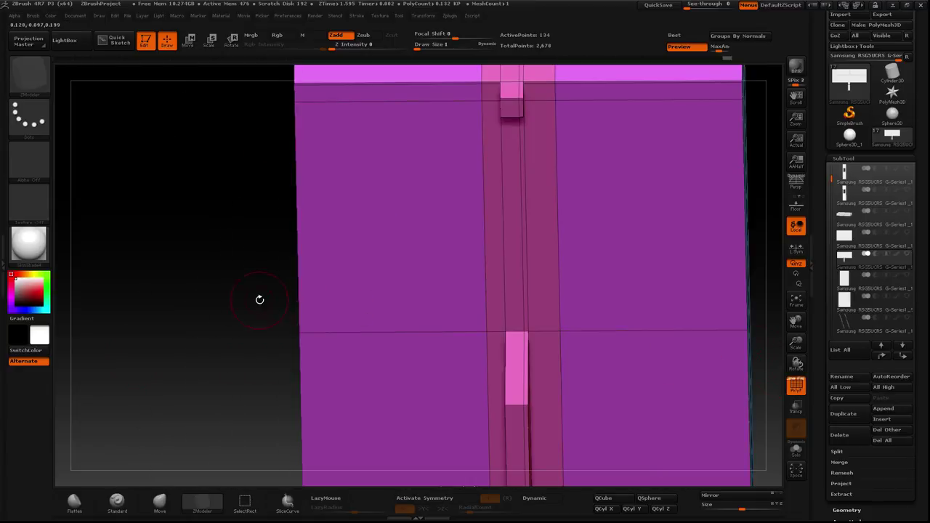
pyautogui.moveTo(257, 299)
pyautogui.mouseDown()
pyautogui.moveTo(264, 174)
pyautogui.moveTo(215, 359)
pyautogui.mouseUp()
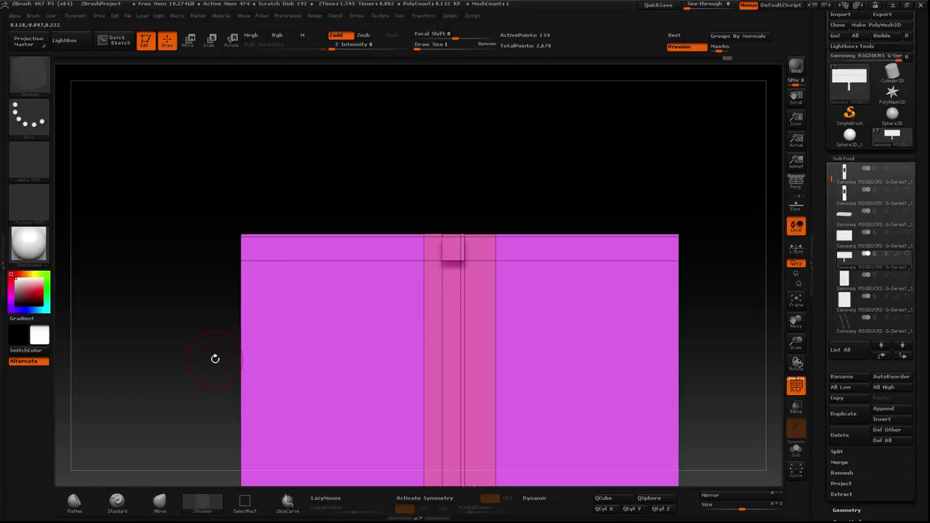
pyautogui.press('f')
# Step: Insert edge loops across the centre strip, shaping them into a diamond that begins turning octagonal
pyautogui.click(481, 295)
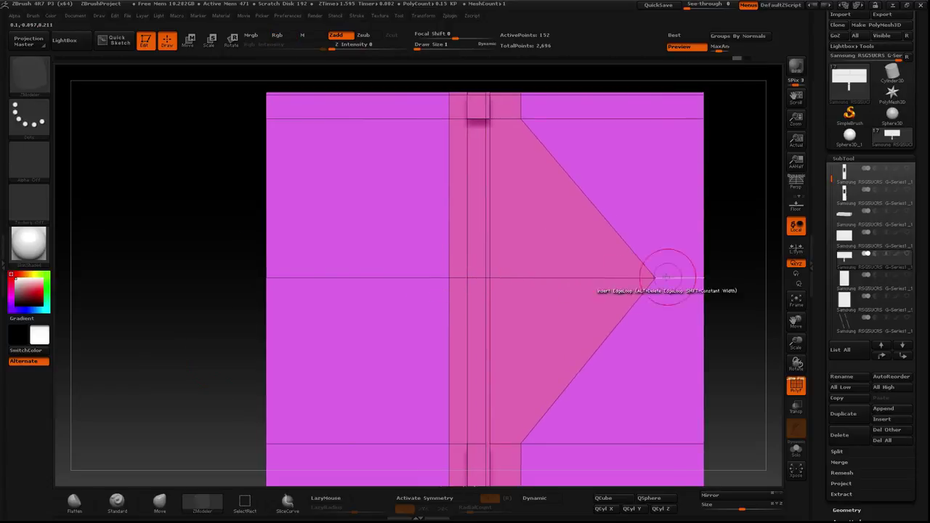
pyautogui.moveTo(489, 276); pyautogui.dragTo(612, 280)
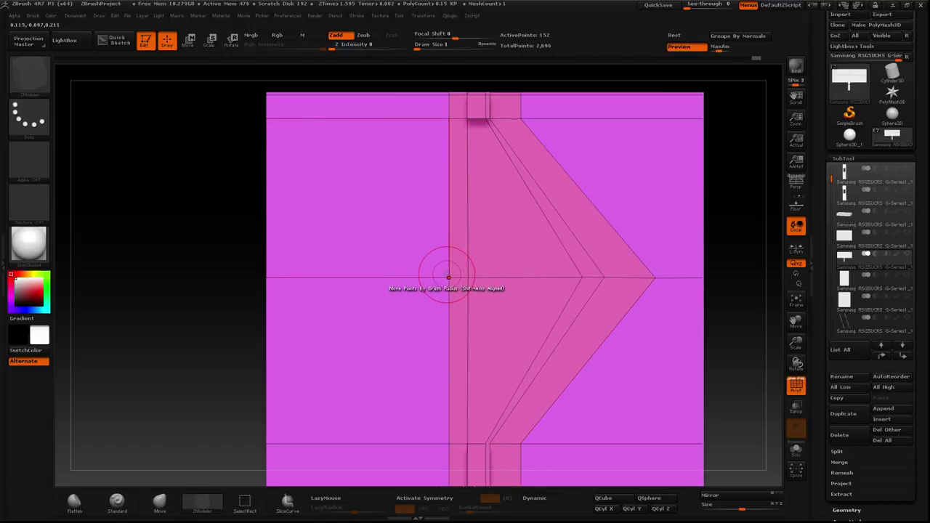
pyautogui.moveTo(449, 276)
pyautogui.mouseDown()
pyautogui.moveTo(284, 277)
pyautogui.moveTo(294, 276)
pyautogui.mouseUp()
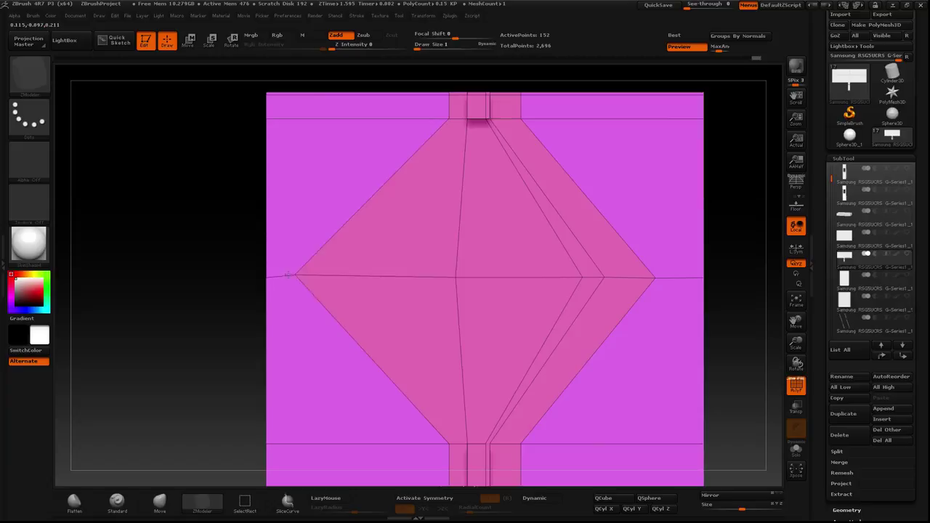
pyautogui.click(469, 276)
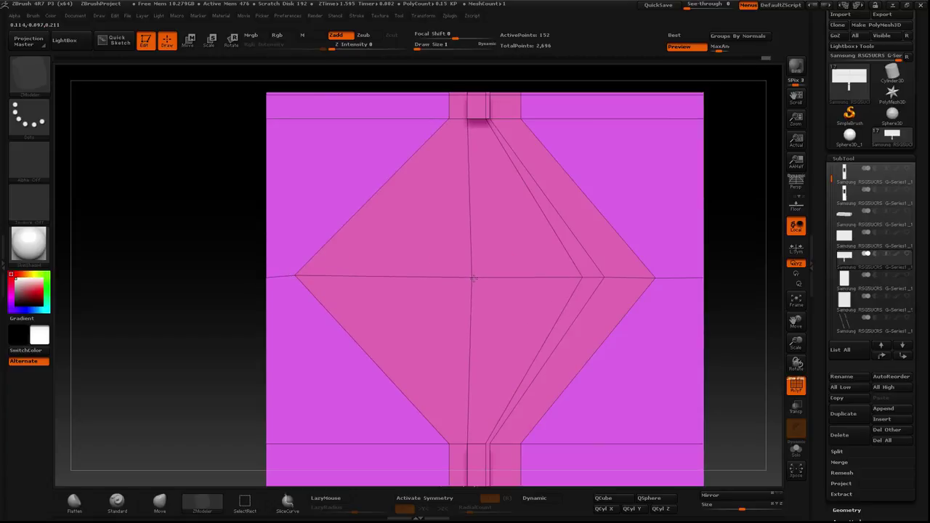
pyautogui.press('space')
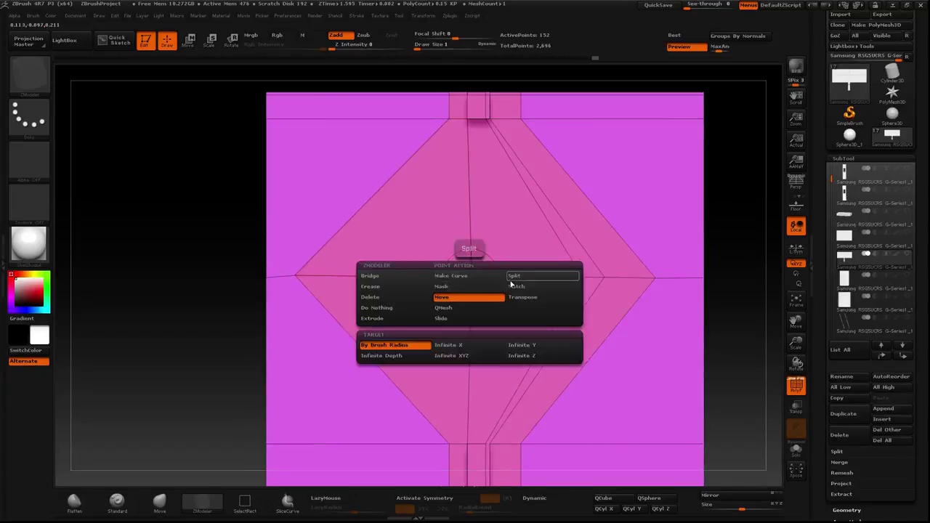
pyautogui.click(543, 272)
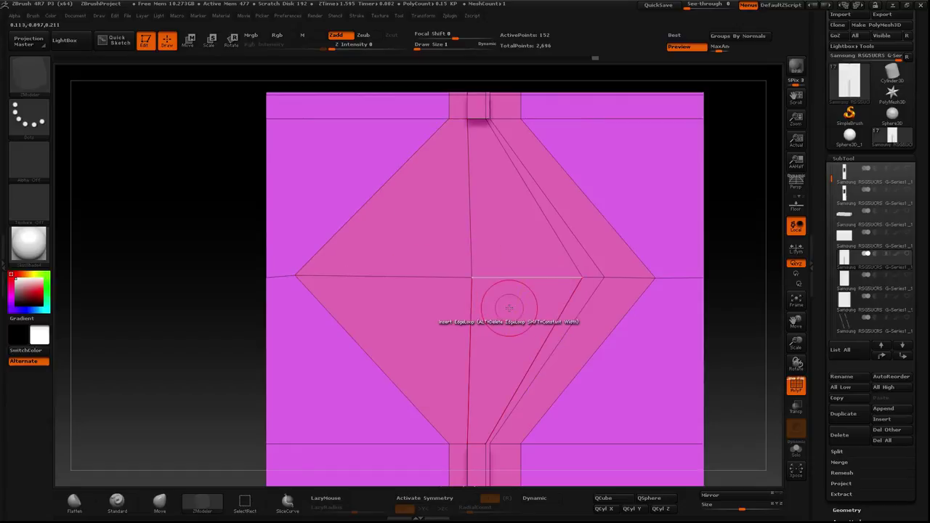
pyautogui.click(508, 308)
pyautogui.hotkey('ctrl', 'z')
# Step: Split an octagonal ring around the diamond's centre point and add an inner octagonal loop
pyautogui.click(461, 273)
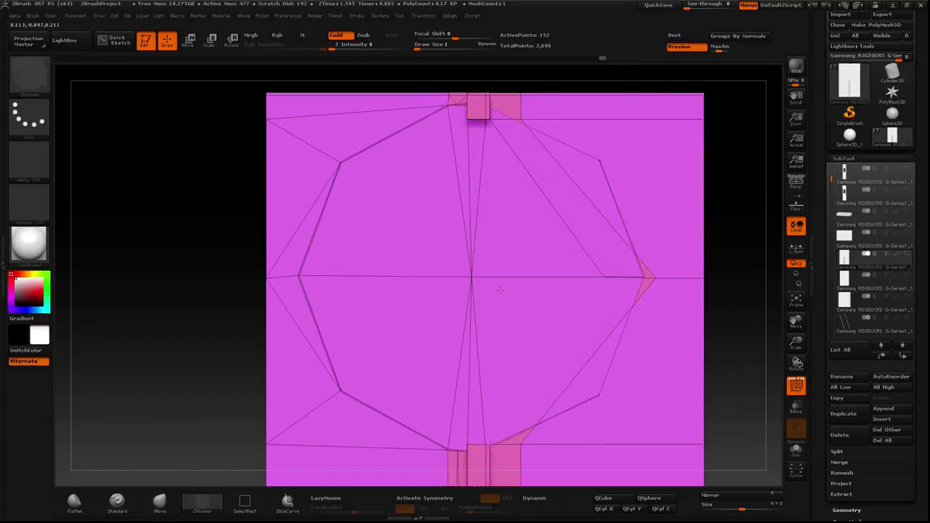
pyautogui.moveTo(536, 312); pyautogui.dragTo(376, 242)
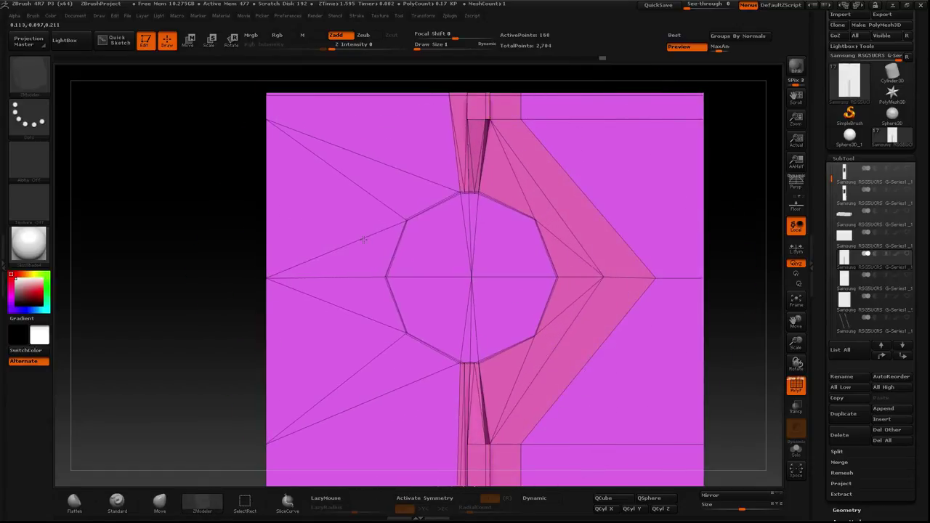
pyautogui.moveTo(249, 266); pyautogui.dragTo(239, 222)
pyautogui.hotkey('ctrl', 'z')
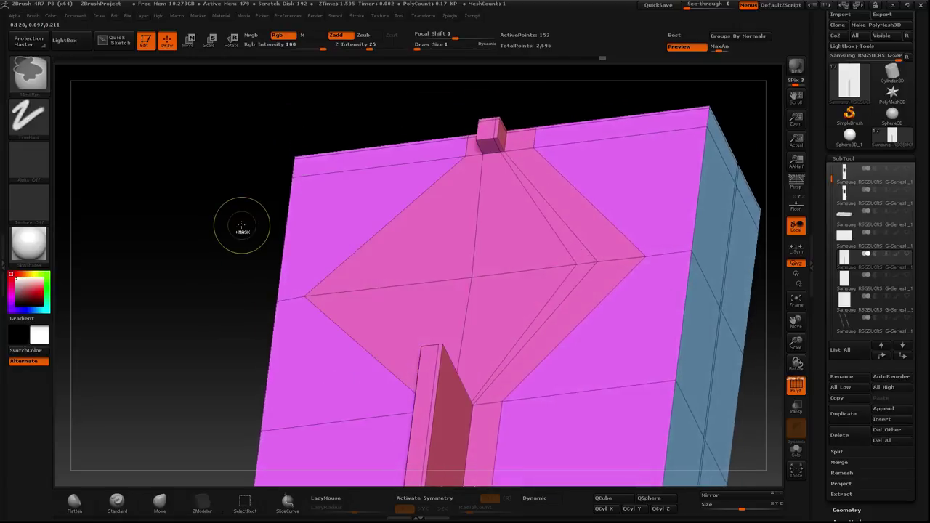
pyautogui.moveTo(197, 256); pyautogui.dragTo(207, 254)
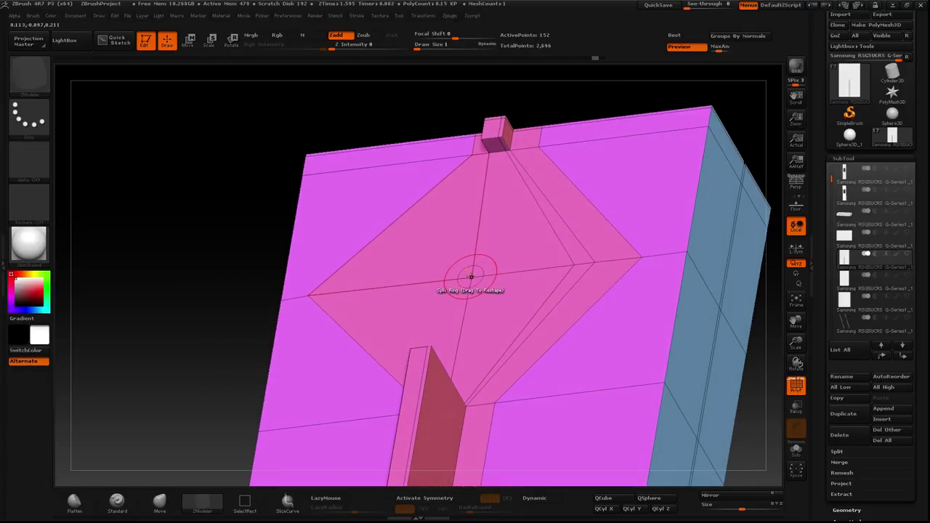
pyautogui.press('space')
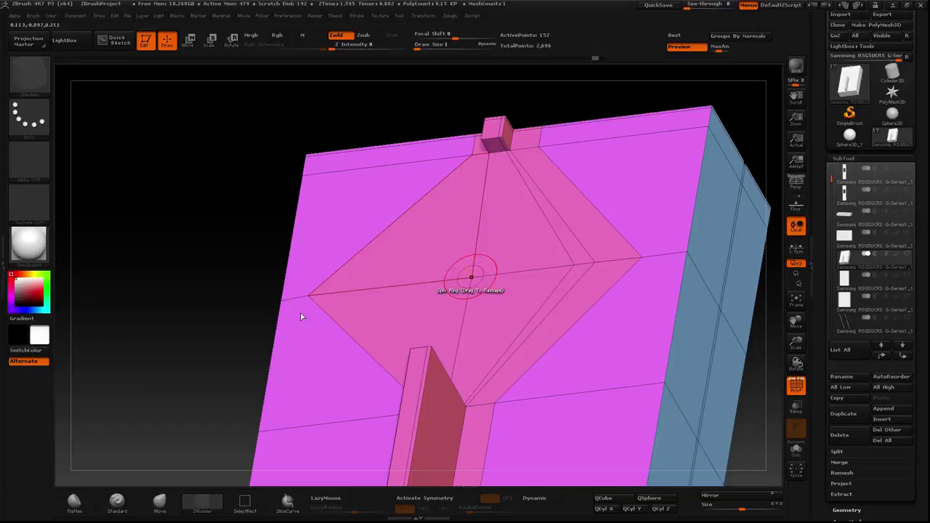
pyautogui.moveTo(471, 277); pyautogui.dragTo(489, 359)
pyautogui.moveTo(222, 218); pyautogui.dragTo(225, 216)
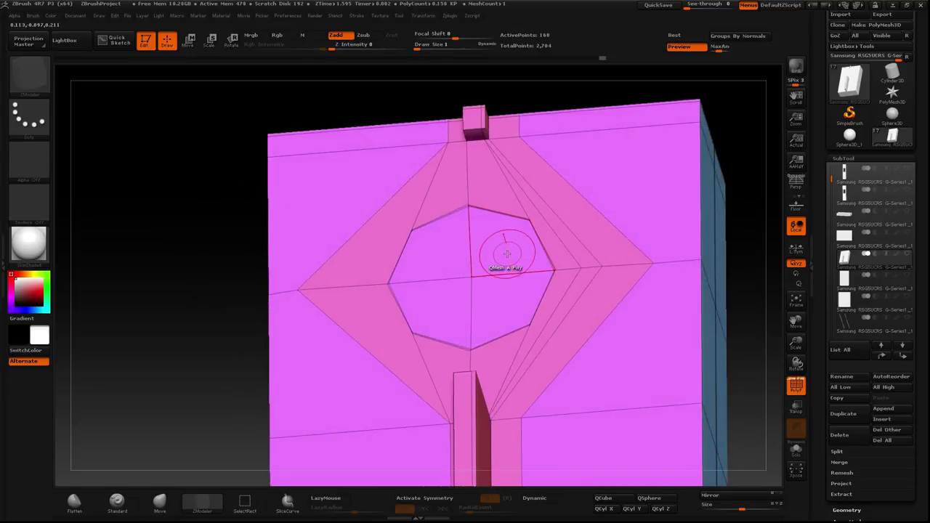
pyautogui.moveTo(479, 271)
pyautogui.mouseDown()
pyautogui.moveTo(471, 274)
pyautogui.moveTo(498, 344)
pyautogui.mouseUp()
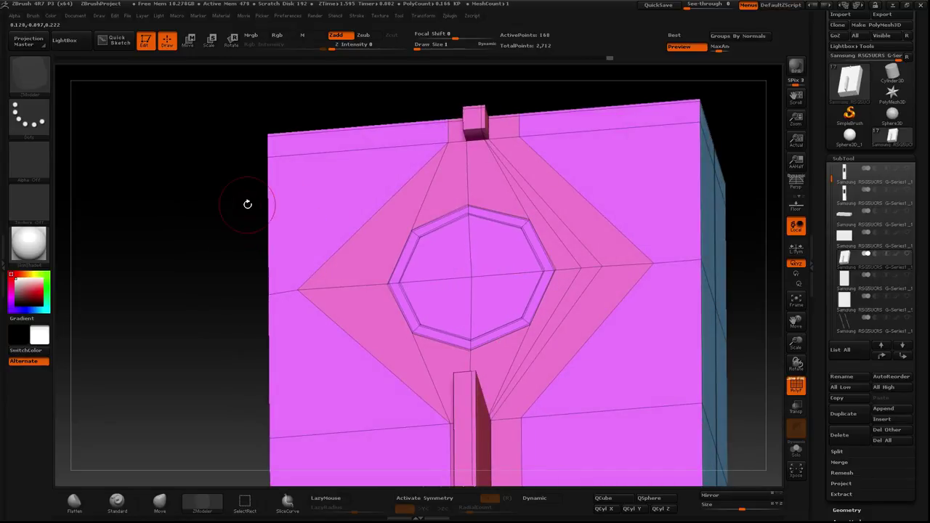
# Step: Extrude each octagon rim segment into a raised wall, then frame the model without PolyF
pyautogui.moveTo(247, 205); pyautogui.dragTo(441, 187)
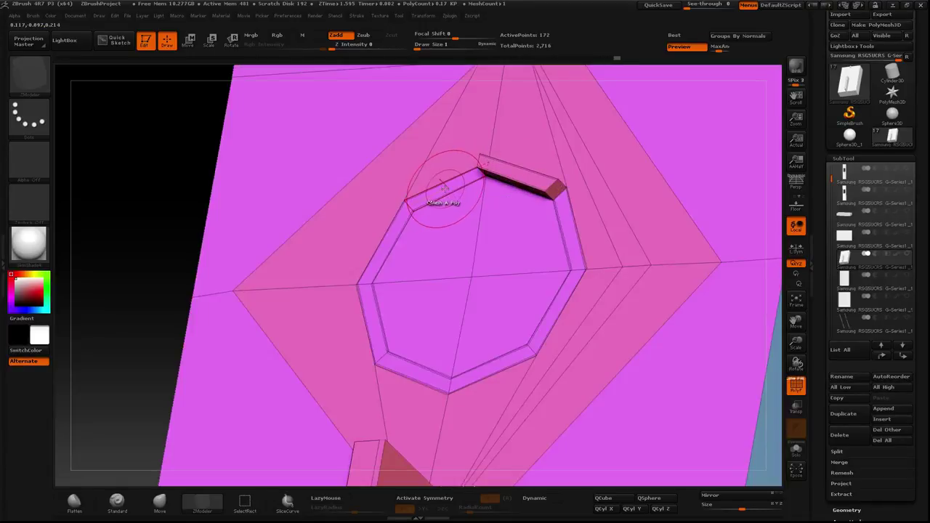
pyautogui.click(380, 265)
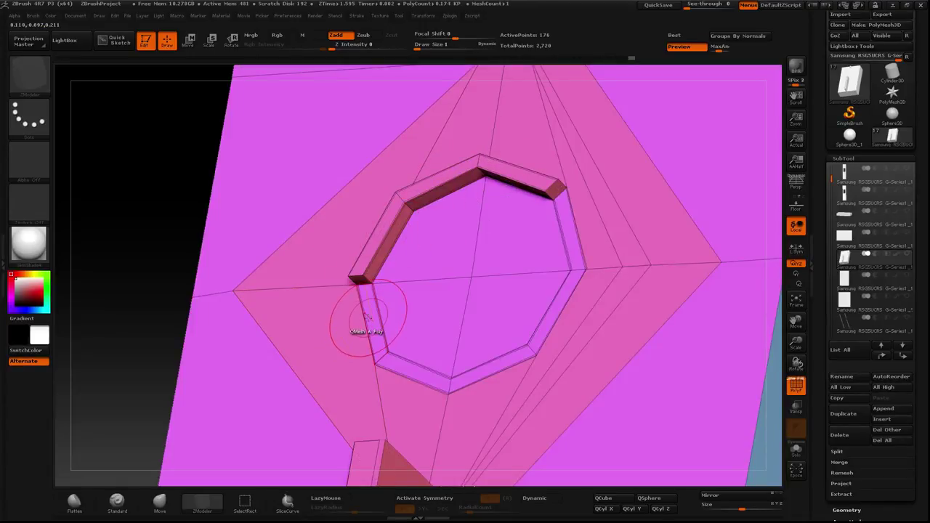
pyautogui.click(374, 336)
pyautogui.click(404, 372)
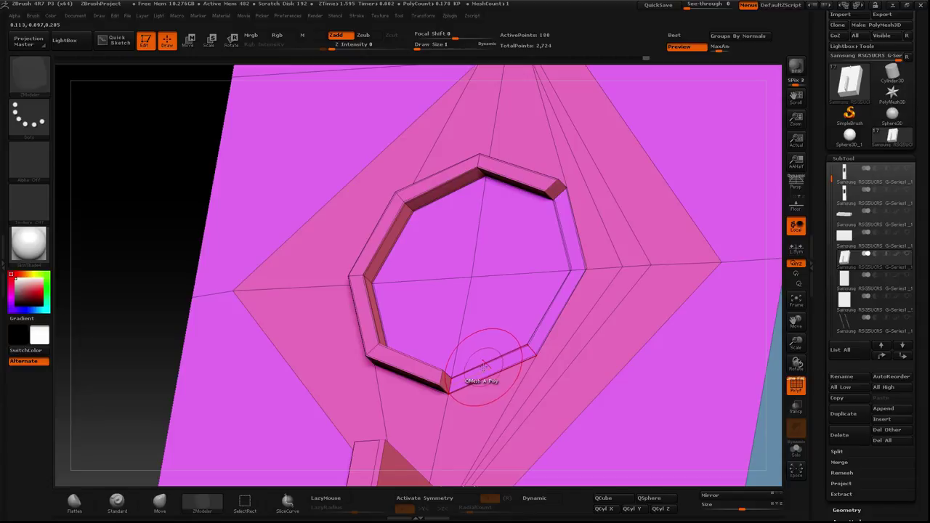
pyautogui.click(484, 367)
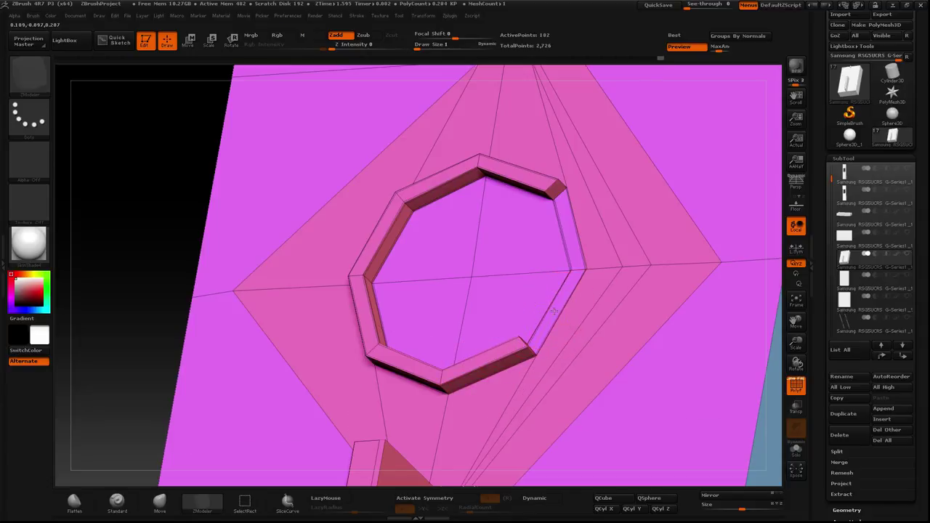
pyautogui.click(563, 244)
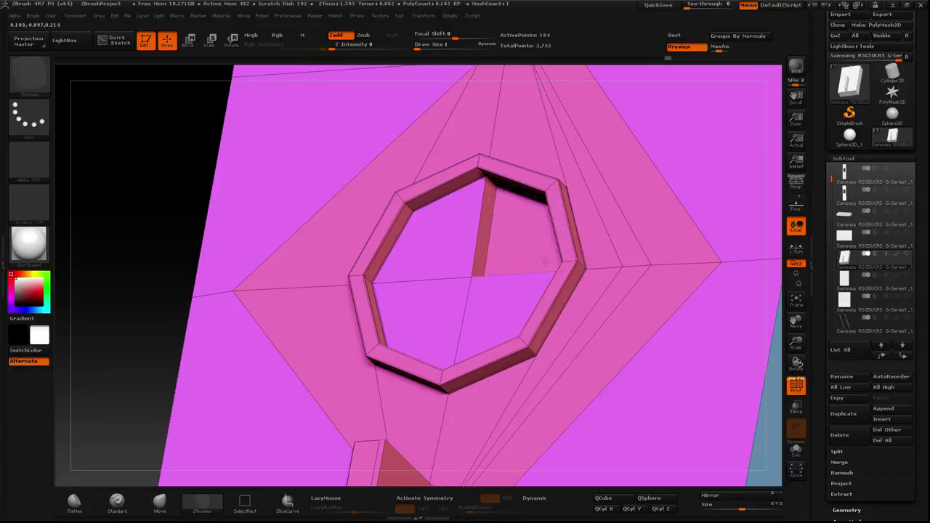
pyautogui.click(458, 244)
pyautogui.hotkey('shift', 'f')
pyautogui.press('f')
pyautogui.moveTo(278, 229); pyautogui.dragTo(363, 350)
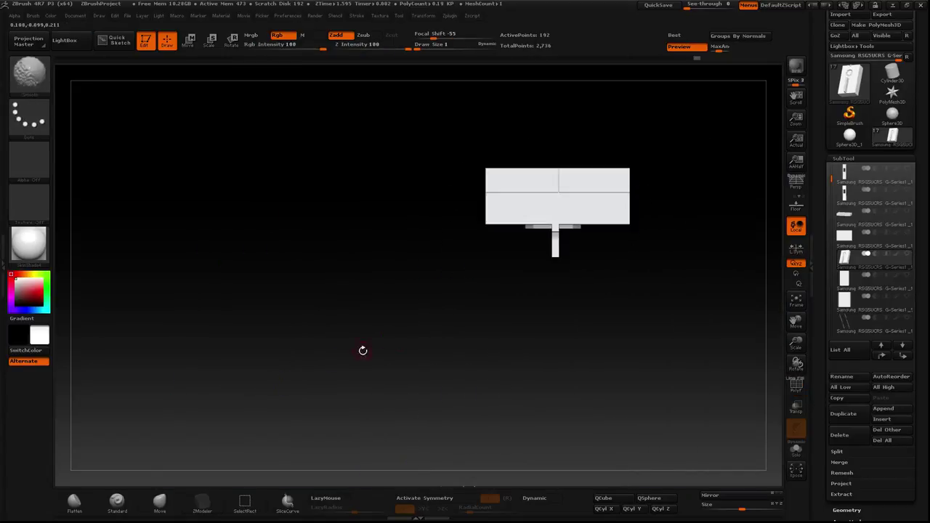
# Step: Mask the upper panel, leaving the lower strip free, and lay a vertical Move transpose line
pyautogui.moveTo(440, 332)
pyautogui.mouseDown()
pyautogui.moveTo(380, 326)
pyautogui.moveTo(529, 351)
pyautogui.mouseUp()
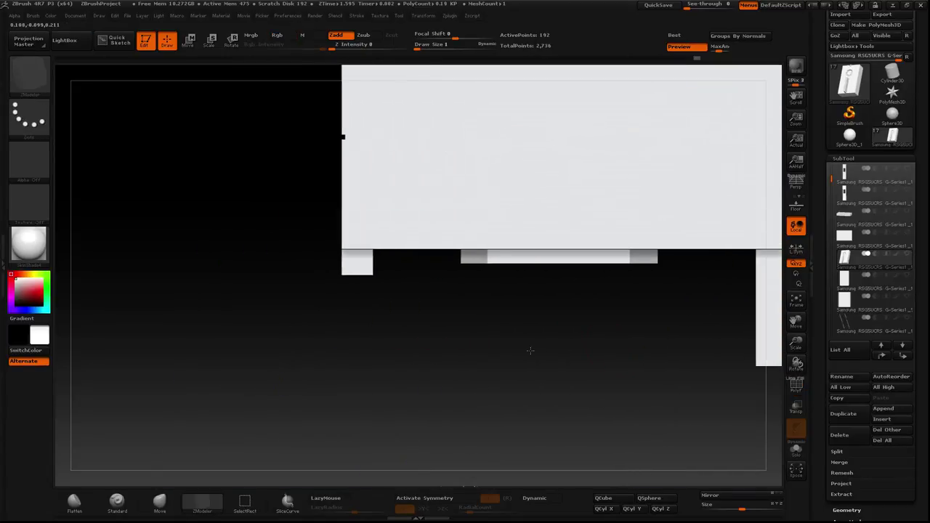
pyautogui.keyDown('ctrl'); pyautogui.moveTo(409, 345); pyautogui.dragTo(661, 251); pyautogui.keyUp('ctrl')
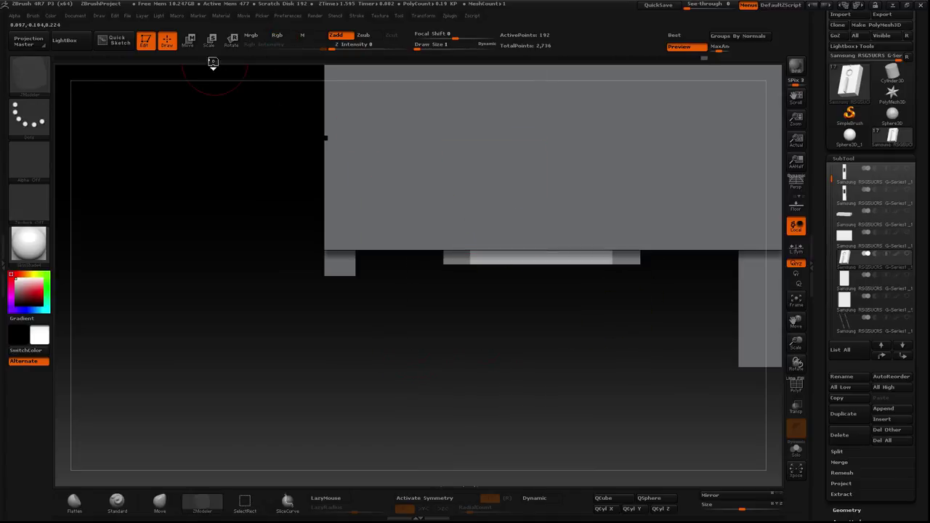
pyautogui.press('w')
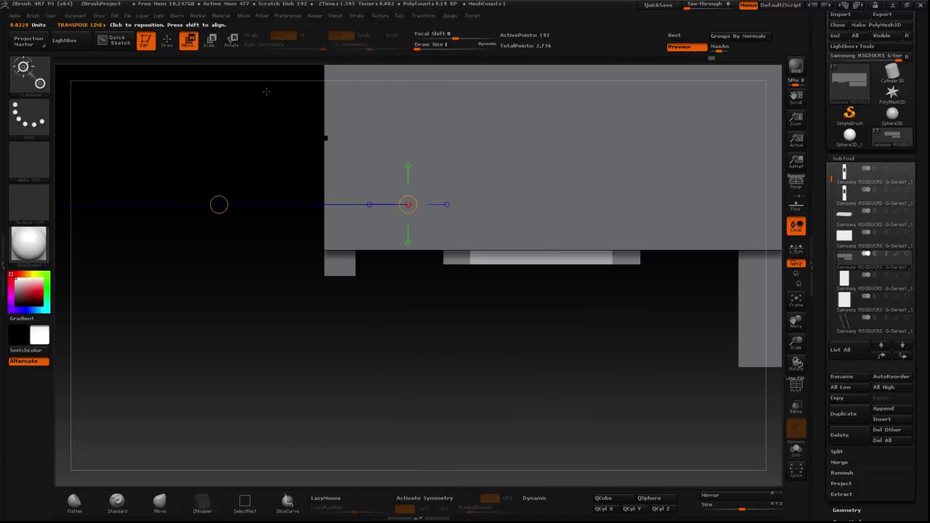
pyautogui.moveTo(382, 114); pyautogui.dragTo(381, 196)
pyautogui.moveTo(411, 332); pyautogui.dragTo(186, 202)
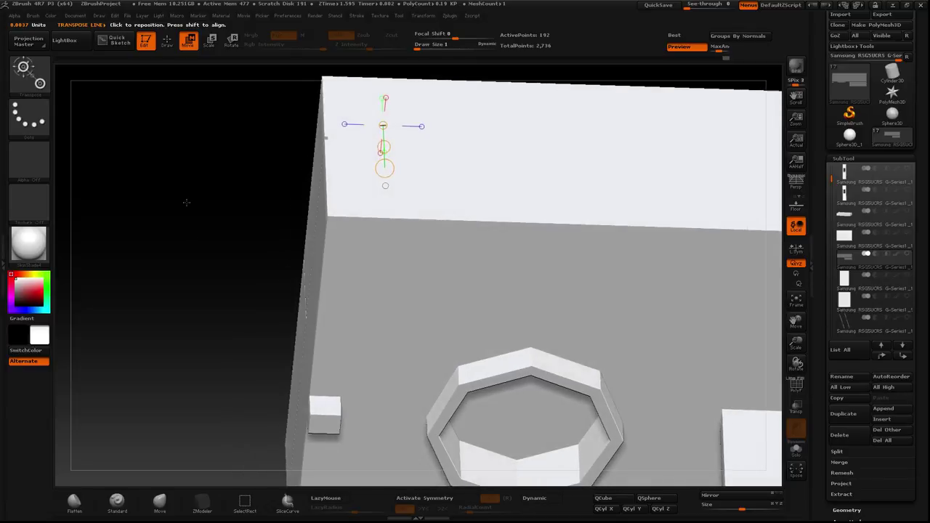
# Step: Make the dispenser part the active subtool, frame it, and switch to a freehand sculpting brush
pyautogui.click(907, 256)
pyautogui.press('f')
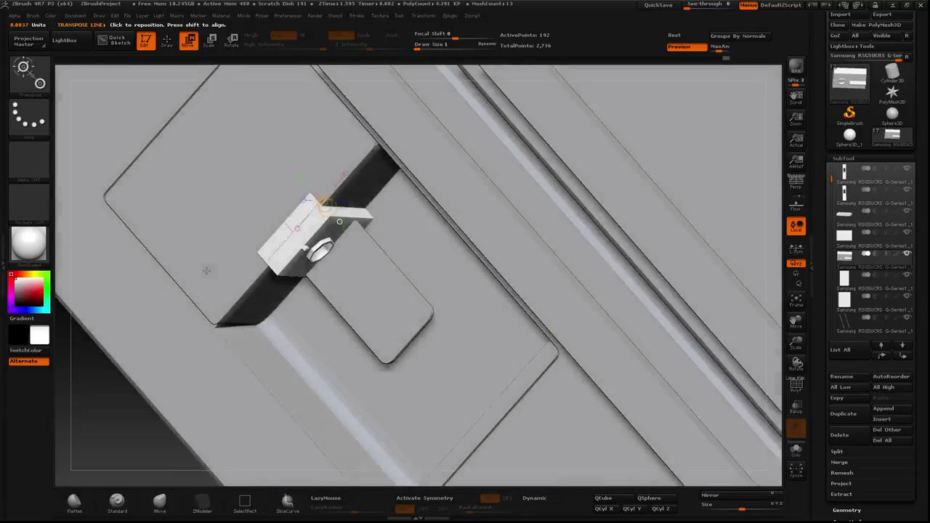
pyautogui.moveTo(206, 270)
pyautogui.mouseDown()
pyautogui.moveTo(453, 254)
pyautogui.moveTo(415, 257)
pyautogui.moveTo(438, 320)
pyautogui.moveTo(211, 231)
pyautogui.mouseUp()
pyautogui.click(168, 44)
pyautogui.moveTo(181, 138)
pyautogui.mouseDown()
pyautogui.moveTo(188, 164)
pyautogui.moveTo(205, 165)
pyautogui.moveTo(235, 266)
pyautogui.moveTo(241, 234)
pyautogui.moveTo(224, 270)
pyautogui.moveTo(295, 290)
pyautogui.moveTo(308, 240)
pyautogui.mouseUp()
pyautogui.press('b')
pyautogui.press('s')
pyautogui.press('t')
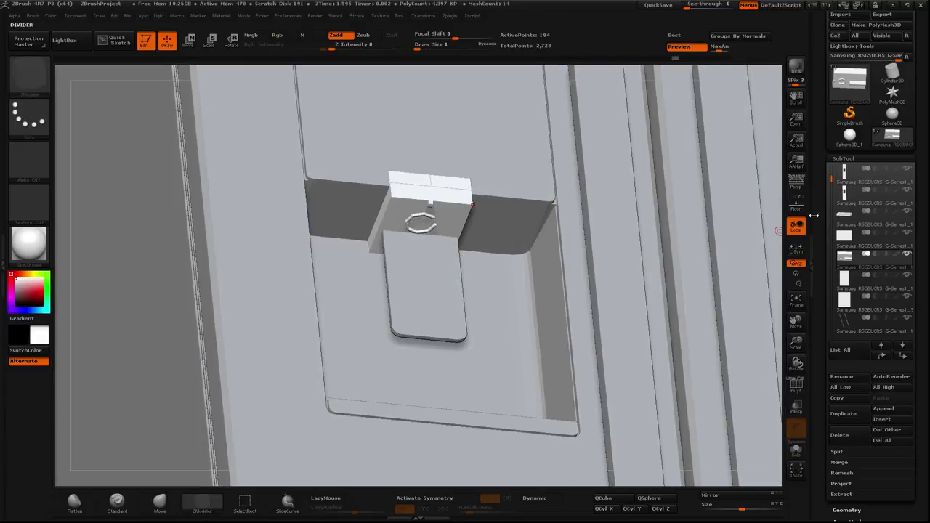
# Step: Isolate the dispenser panel in ZModeler with PolyF and undo the octagon's bevelled inset
pyautogui.keyDown('shift'); pyautogui.click(872, 256); pyautogui.keyUp('shift')
pyautogui.keyDown('shift'); pyautogui.moveTo(726, 270); pyautogui.dragTo(476, 253); pyautogui.keyUp('shift')
pyautogui.press('ctrl')
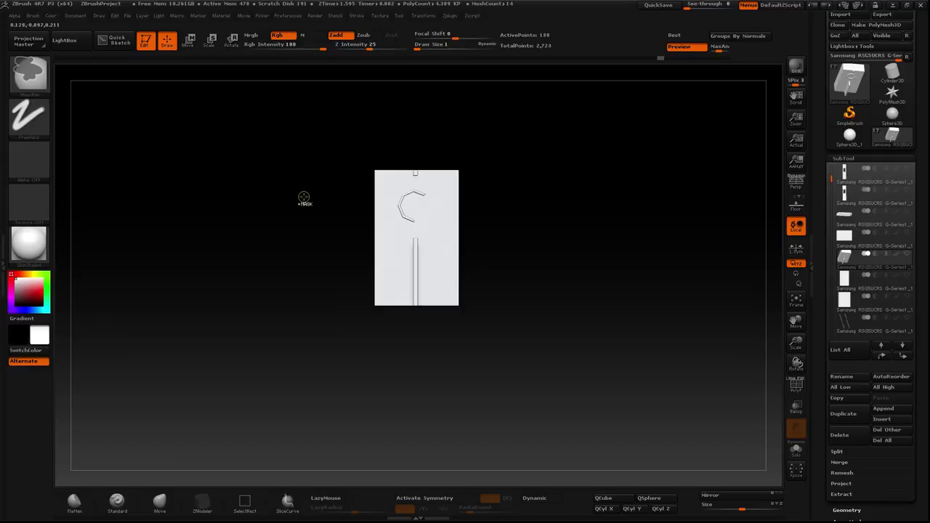
pyautogui.press('b')
pyautogui.press('z')
pyautogui.press('m')
pyautogui.hotkey('shift', 'f')
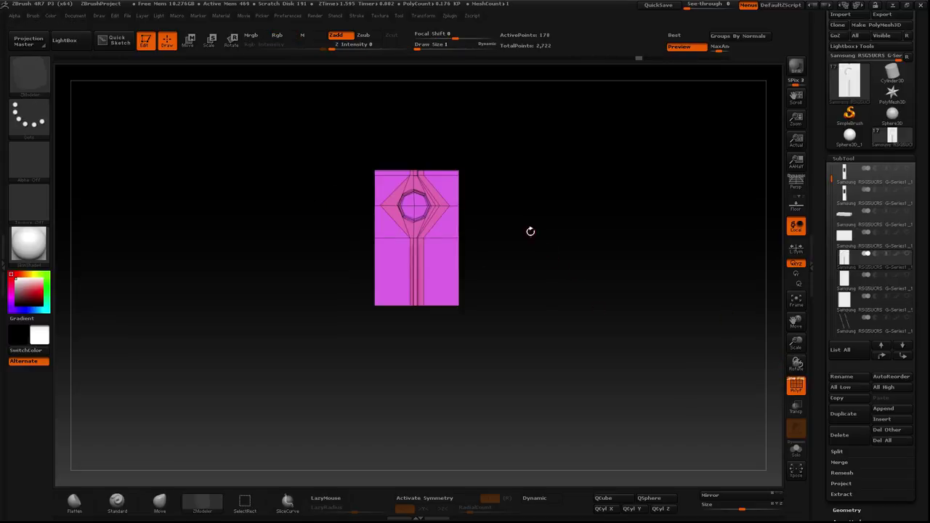
pyautogui.press('f')
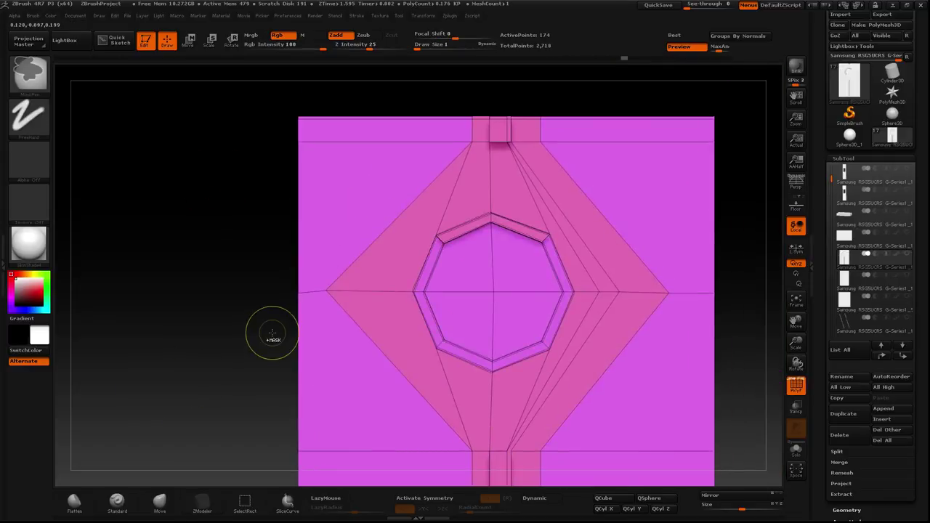
pyautogui.hotkey('ctrl', 'z')
pyautogui.hotkey('ctrl', 'z')
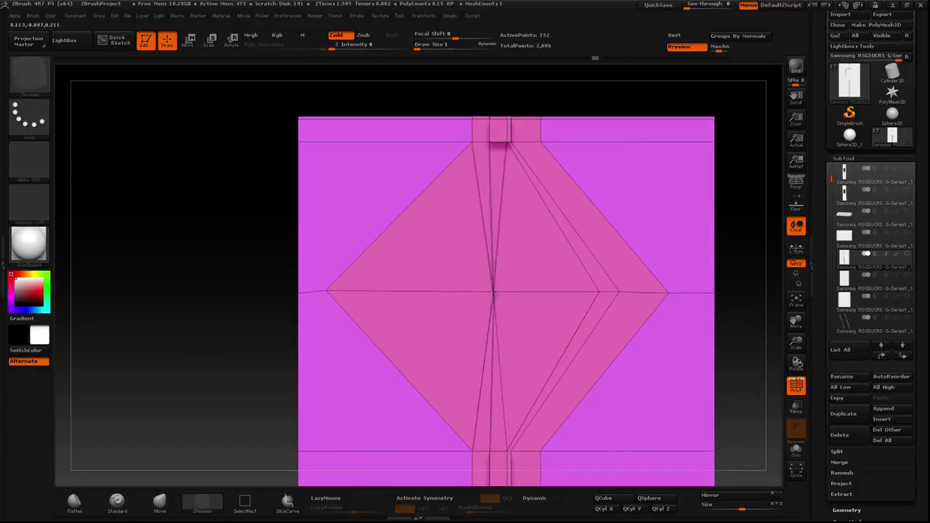
pyautogui.hotkey('ctrl', 'shift', 'z')
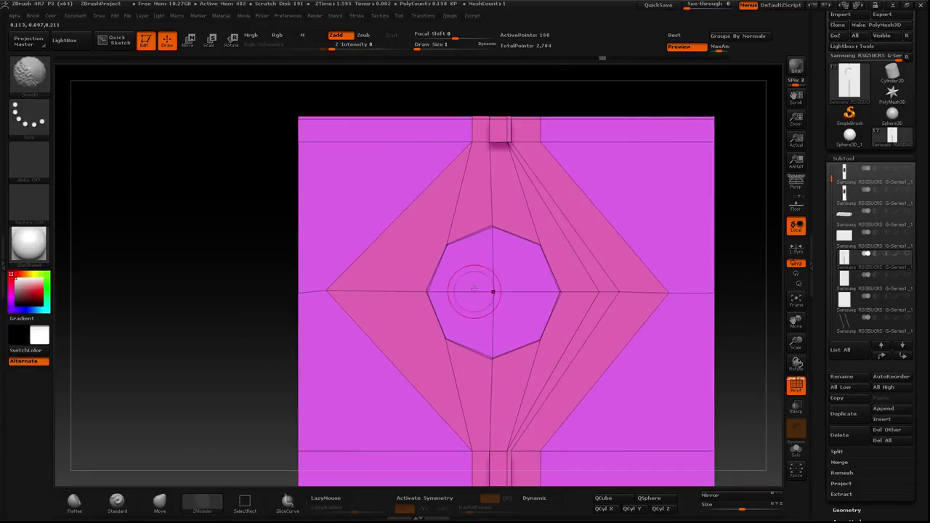
# Step: Inset a 16-point ring into the octagon face using the point Split action
pyautogui.press('space')
pyautogui.click(480, 360)
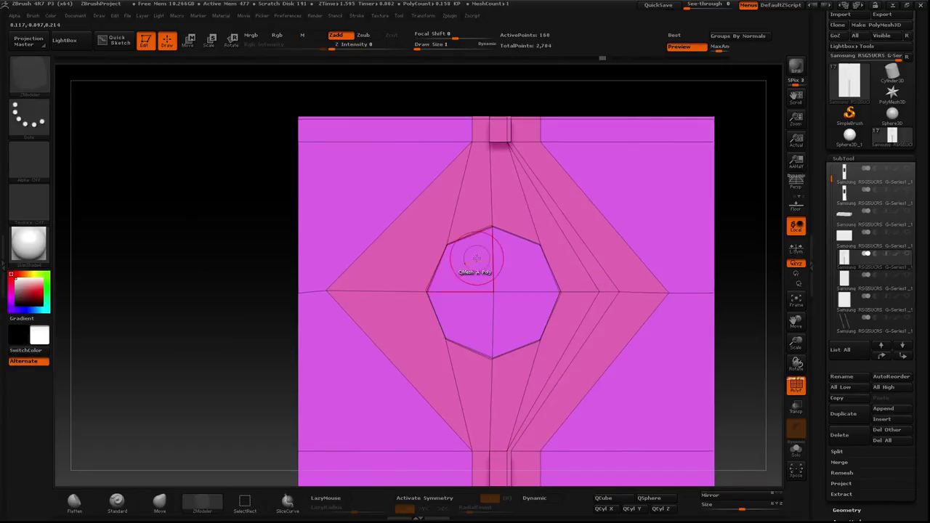
pyautogui.click(493, 293)
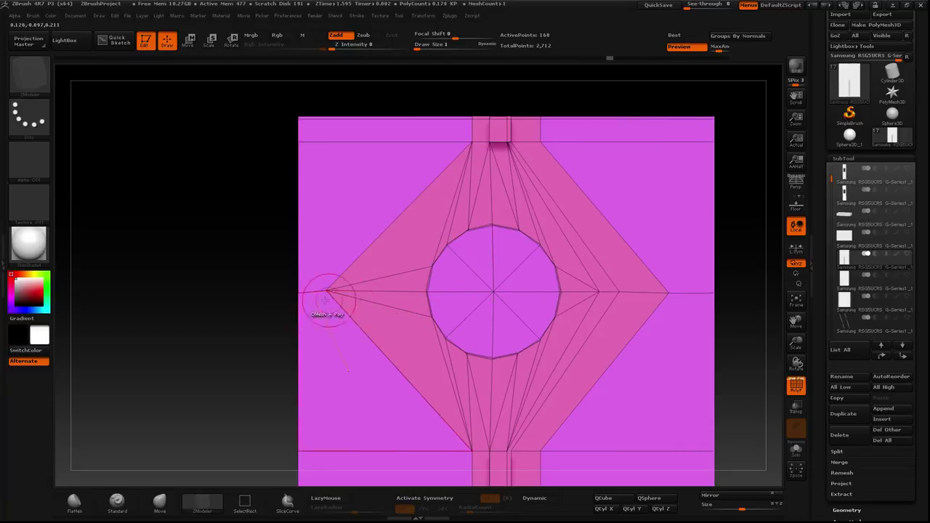
pyautogui.click(494, 295)
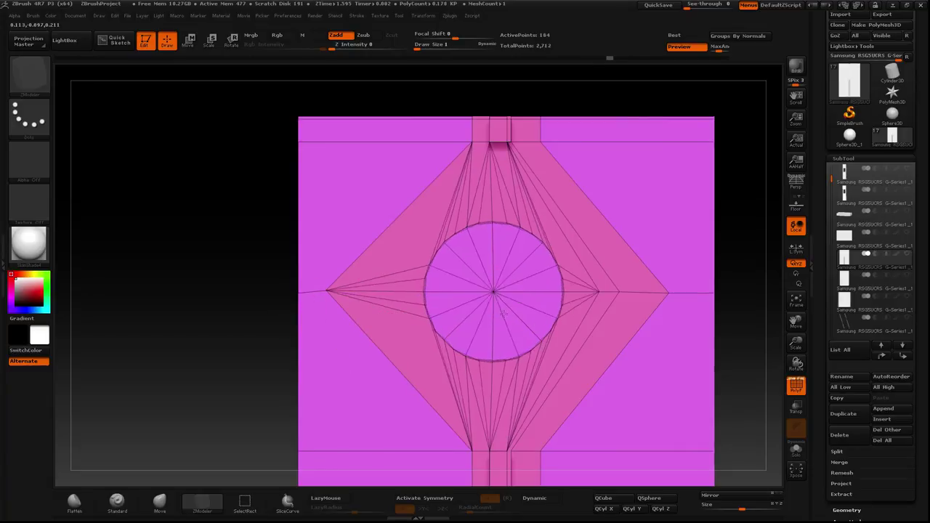
pyautogui.press('space')
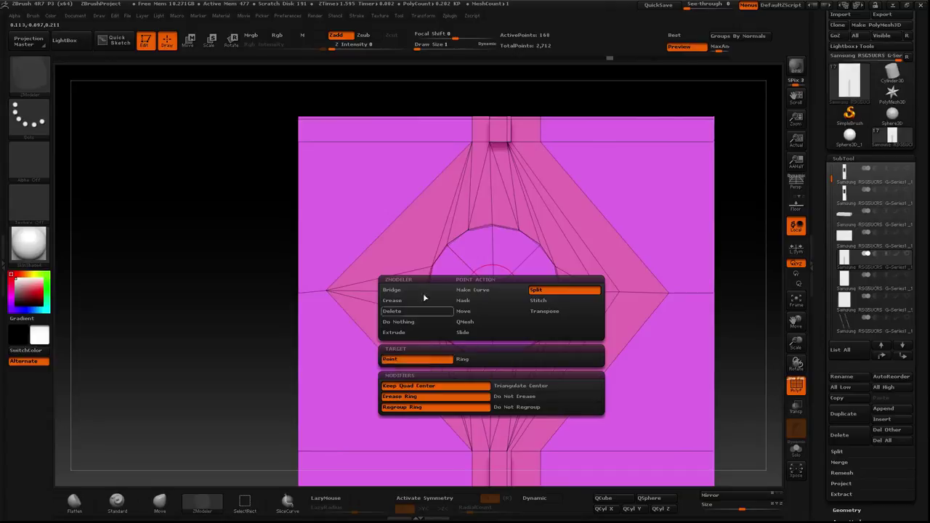
pyautogui.click(425, 297)
pyautogui.moveTo(492, 292); pyautogui.dragTo(502, 344)
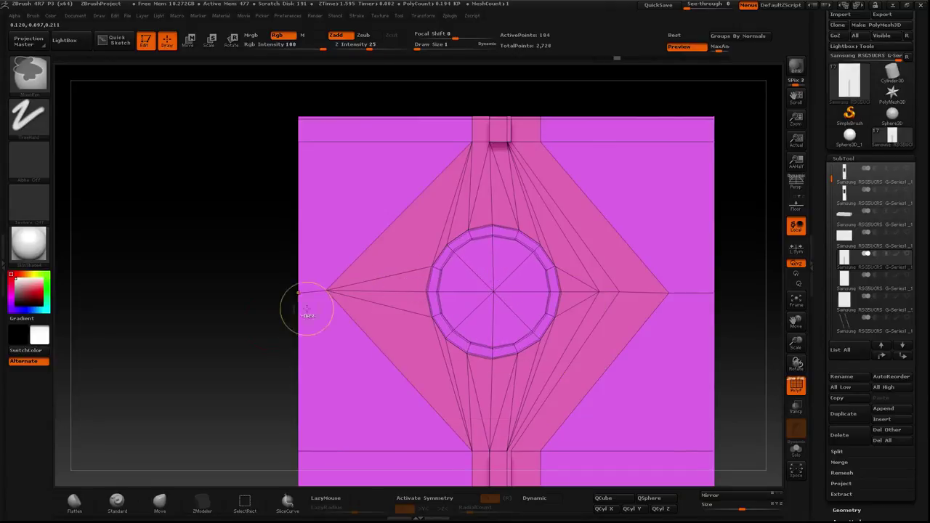
pyautogui.moveTo(305, 308)
pyautogui.mouseDown()
pyautogui.moveTo(215, 326)
pyautogui.moveTo(239, 298)
pyautogui.mouseUp()
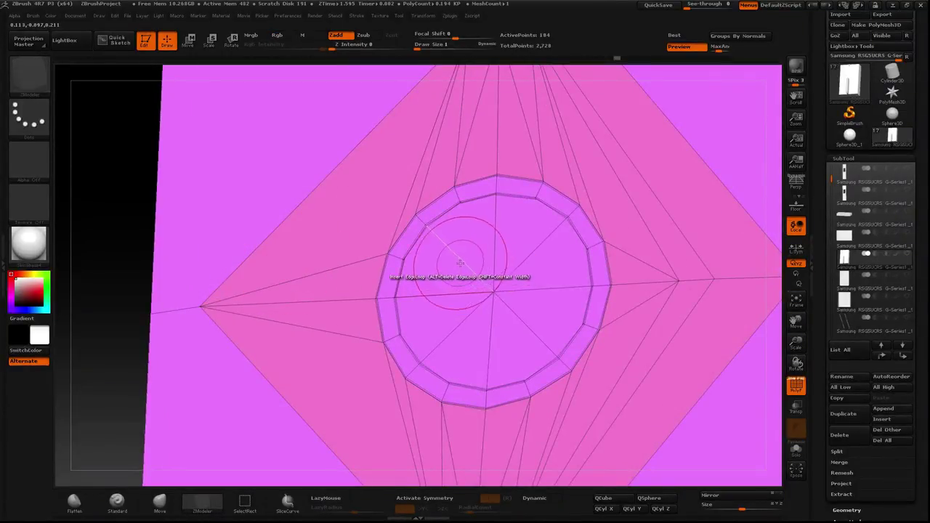
# Step: Extrude the inset ring's polygons all the way around into a raised round ring
pyautogui.moveTo(442, 201); pyautogui.dragTo(351, 160)
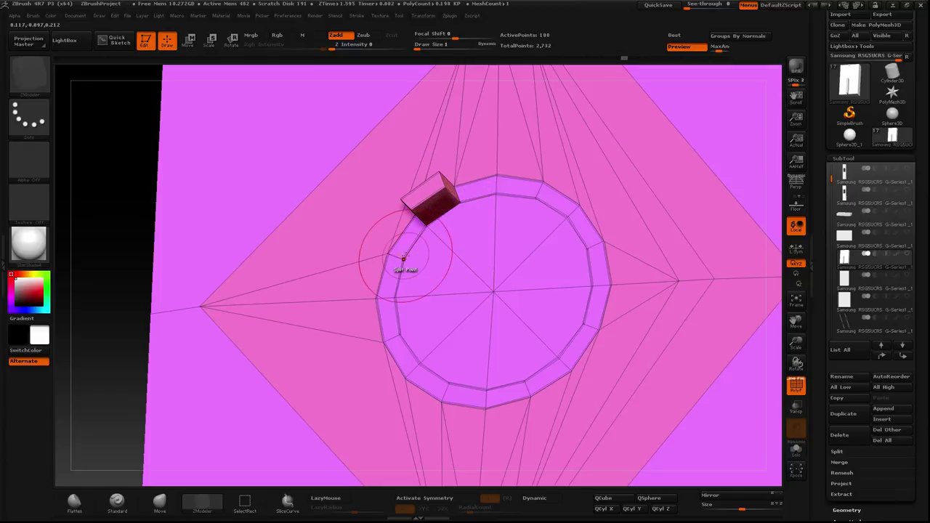
pyautogui.moveTo(412, 214); pyautogui.dragTo(389, 255)
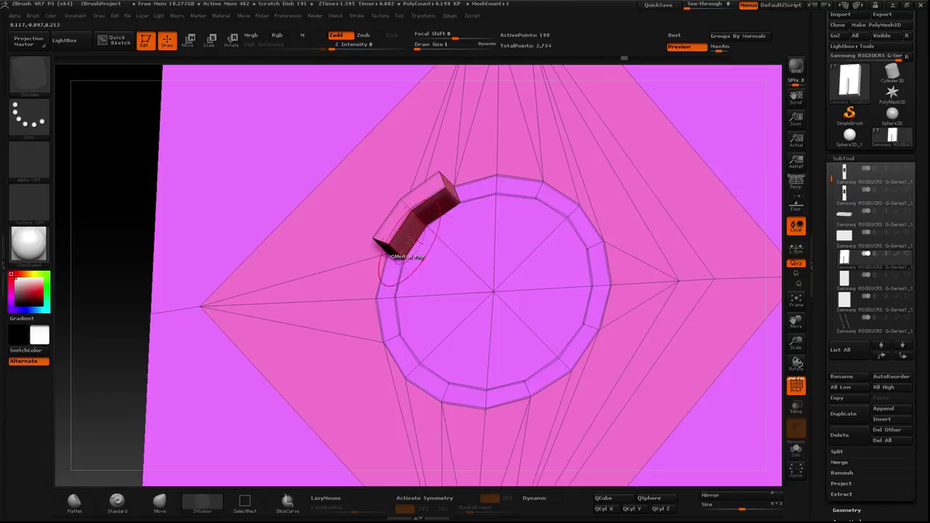
pyautogui.click(391, 289)
pyautogui.click(398, 338)
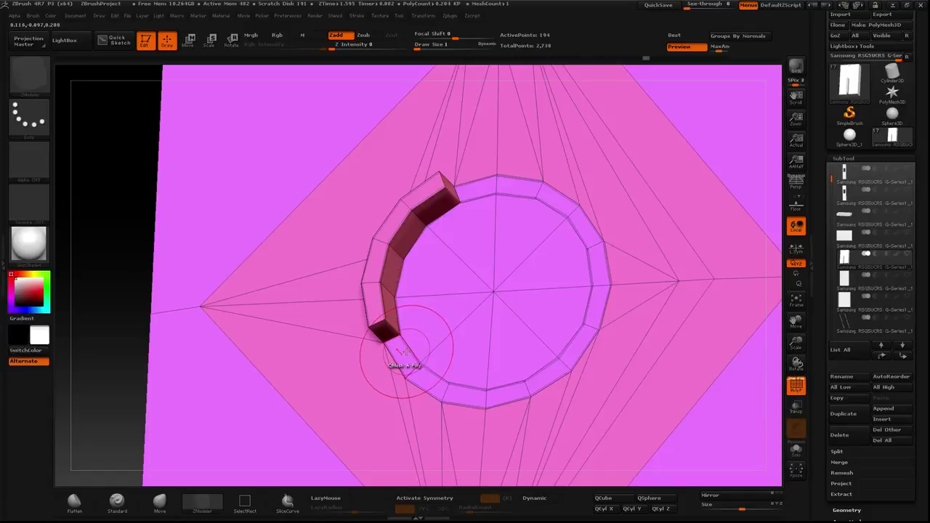
pyautogui.moveTo(404, 353)
pyautogui.mouseDown()
pyautogui.moveTo(504, 396)
pyautogui.moveTo(542, 376)
pyautogui.moveTo(585, 312)
pyautogui.moveTo(591, 266)
pyautogui.moveTo(562, 235)
pyautogui.moveTo(559, 207)
pyautogui.moveTo(477, 192)
pyautogui.moveTo(541, 198)
pyautogui.mouseUp()
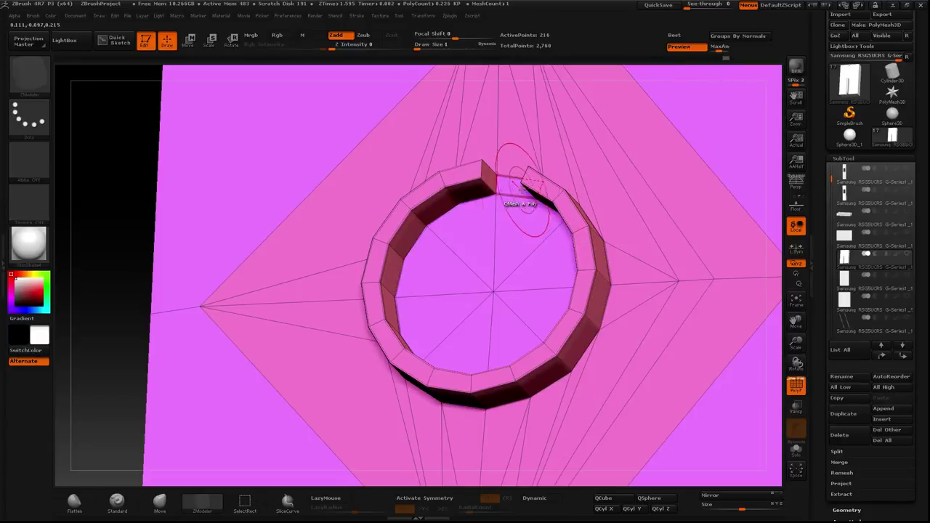
pyautogui.click(523, 190)
pyautogui.press('b')
pyautogui.press('s')
pyautogui.press('t')
pyautogui.press('b')
pyautogui.press('z')
pyautogui.press('m')
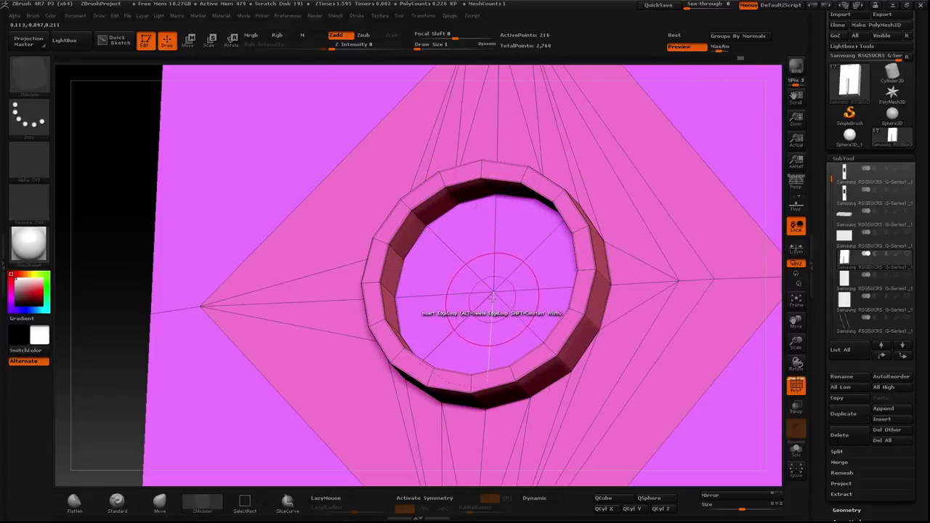
# Step: Inset a concentric inner loop and deepen the ring's inner wall to hollow it
pyautogui.moveTo(493, 292); pyautogui.dragTo(536, 368)
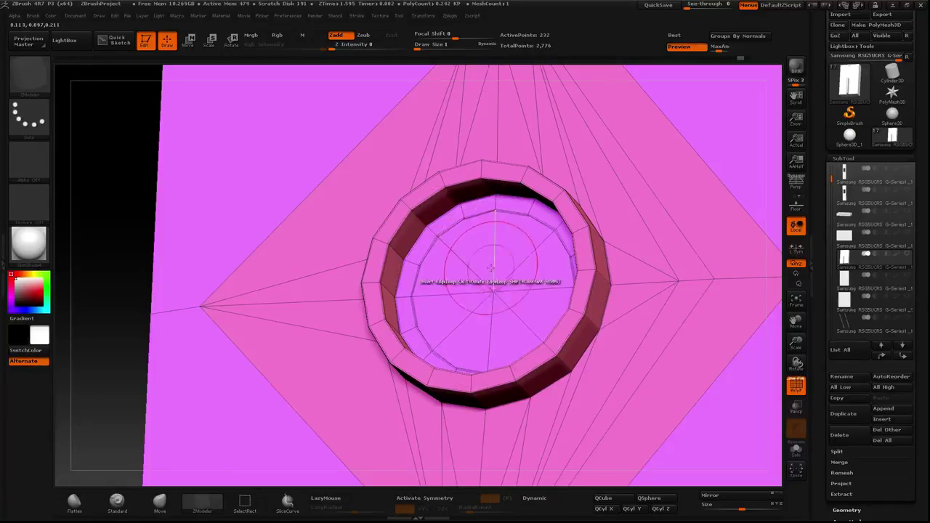
pyautogui.moveTo(493, 291); pyautogui.dragTo(530, 361)
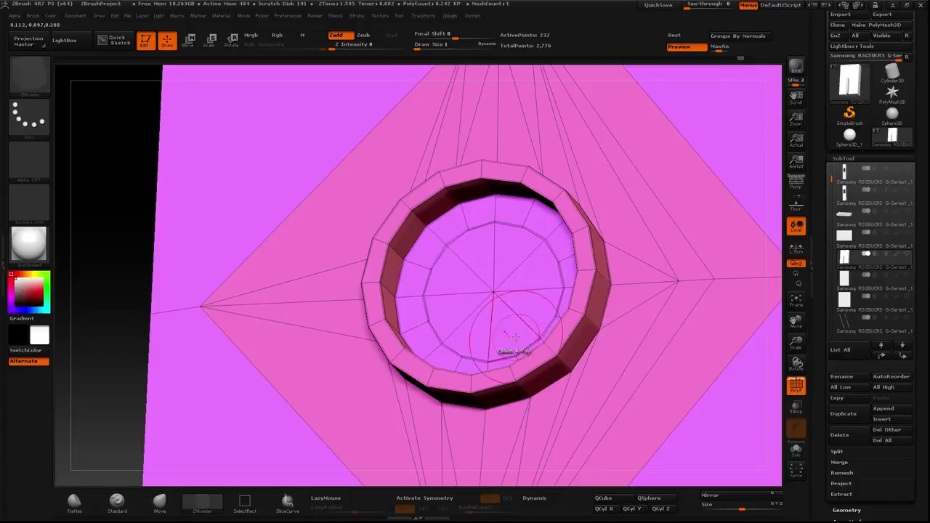
pyautogui.click(472, 213)
pyautogui.press('b')
pyautogui.press('m')
pyautogui.press('v')
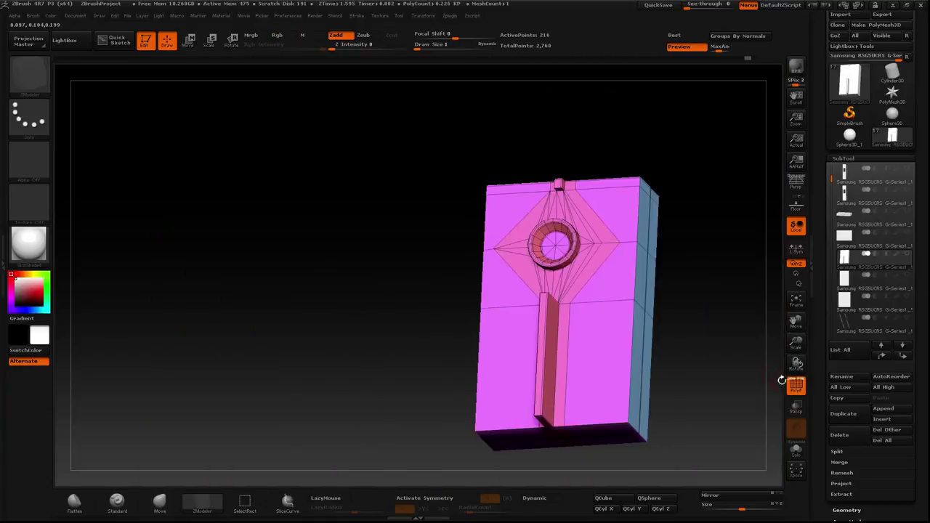
pyautogui.click(798, 387)
pyautogui.moveTo(349, 257); pyautogui.dragTo(775, 386)
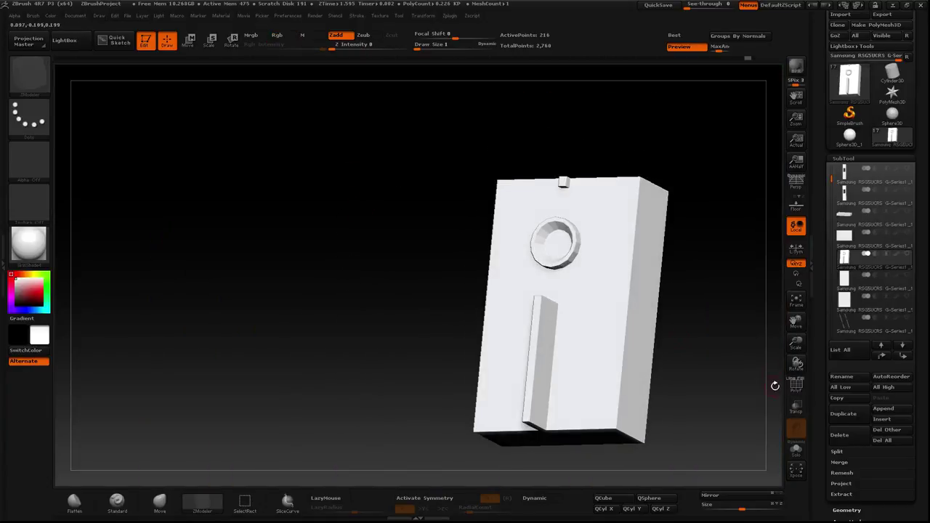
pyautogui.click(796, 386)
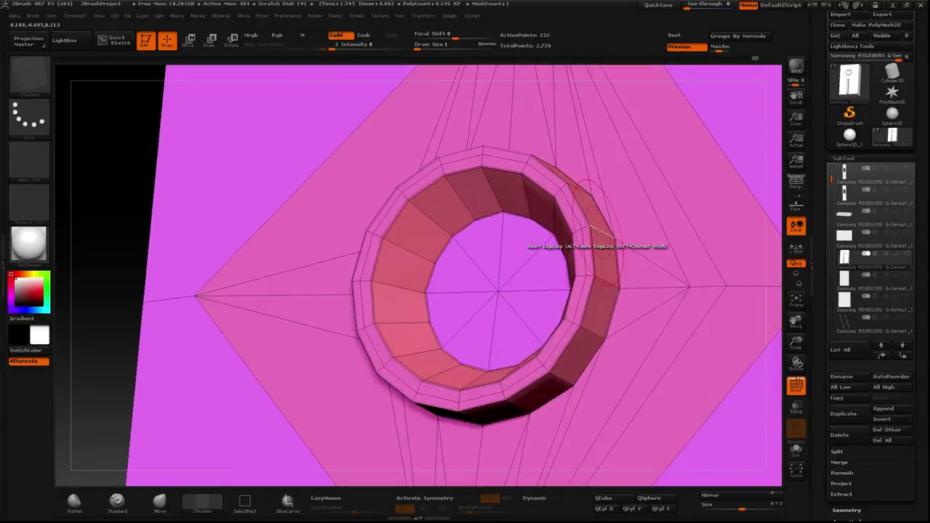
# Step: Add one more edge loop around the ring, hide PolyF, and turn Solo off
pyautogui.click(588, 247)
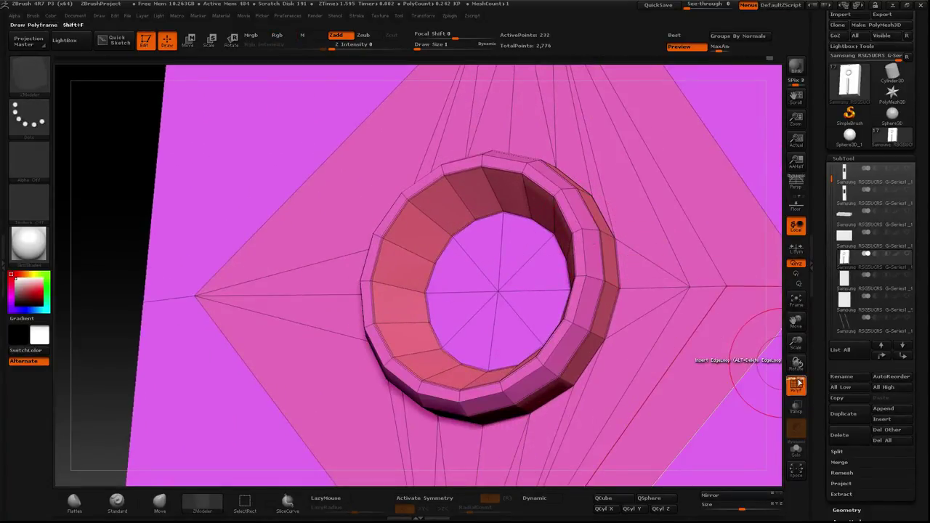
pyautogui.click(796, 384)
pyautogui.moveTo(378, 187); pyautogui.dragTo(390, 252)
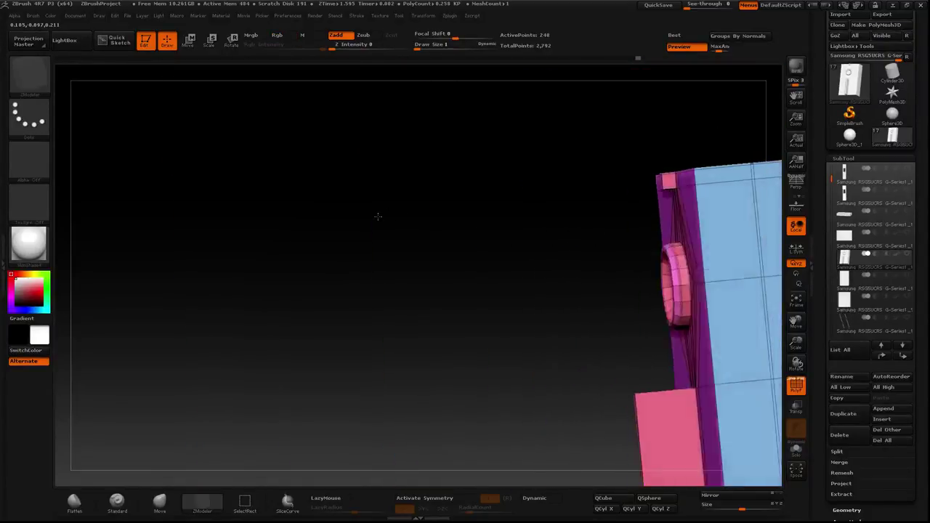
pyautogui.moveTo(377, 216)
pyautogui.mouseDown()
pyautogui.moveTo(464, 311)
pyautogui.moveTo(400, 253)
pyautogui.moveTo(405, 350)
pyautogui.moveTo(528, 315)
pyautogui.mouseUp()
pyautogui.hotkey('shift', 'f')
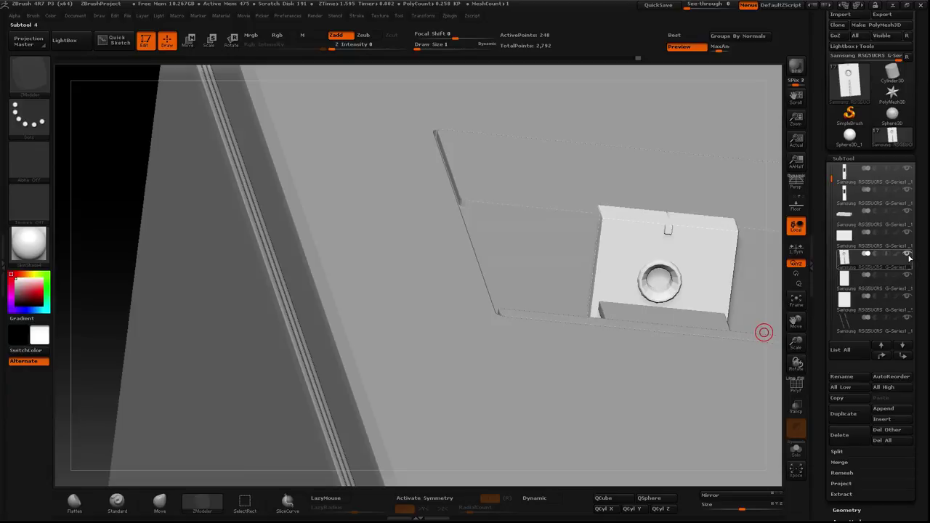
pyautogui.keyDown('shift'); pyautogui.click(906, 253); pyautogui.keyUp('shift')
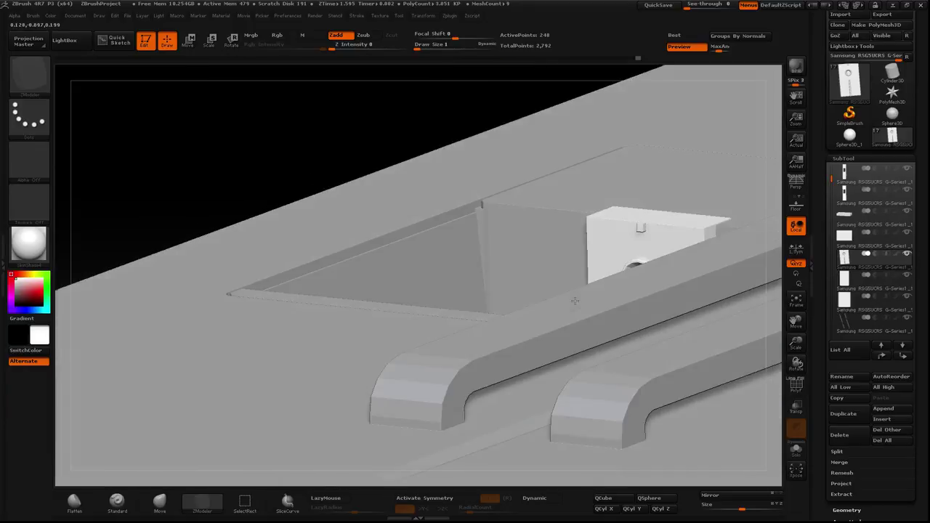
# Step: Turn on PolyF and isolate the magenta top panel with Solo, orbiting to its side
pyautogui.moveTo(575, 301)
pyautogui.mouseDown()
pyautogui.moveTo(529, 280)
pyautogui.moveTo(342, 270)
pyautogui.moveTo(349, 230)
pyautogui.moveTo(342, 261)
pyautogui.moveTo(452, 243)
pyautogui.moveTo(133, 220)
pyautogui.moveTo(103, 186)
pyautogui.moveTo(115, 182)
pyautogui.moveTo(109, 224)
pyautogui.mouseUp()
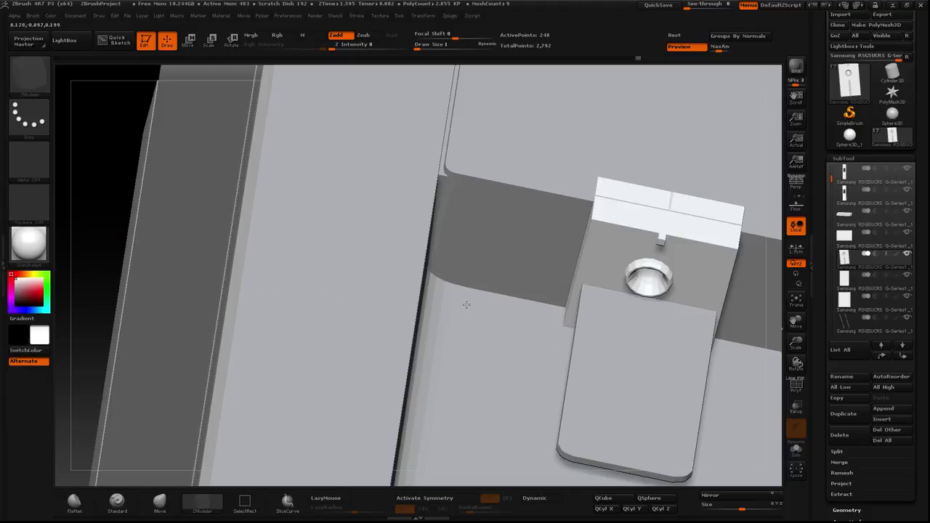
pyautogui.moveTo(465, 308); pyautogui.dragTo(731, 297)
pyautogui.click(796, 385)
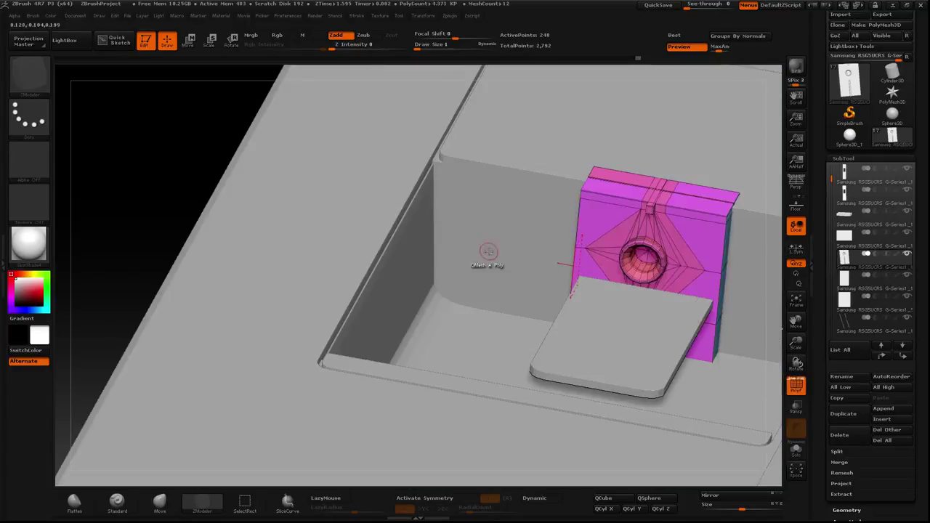
pyautogui.moveTo(150, 157)
pyautogui.mouseDown()
pyautogui.moveTo(145, 214)
pyautogui.moveTo(777, 251)
pyautogui.mouseUp()
pyautogui.keyDown('shift'); pyautogui.click(906, 253); pyautogui.keyUp('shift')
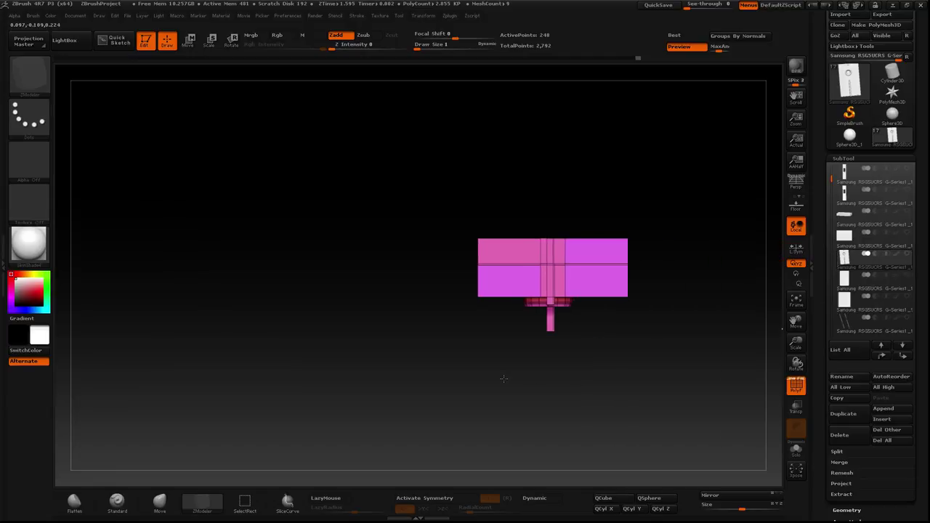
pyautogui.moveTo(498, 374)
pyautogui.mouseDown()
pyautogui.moveTo(415, 345)
pyautogui.moveTo(311, 260)
pyautogui.moveTo(307, 310)
pyautogui.moveTo(301, 287)
pyautogui.moveTo(315, 331)
pyautogui.mouseUp()
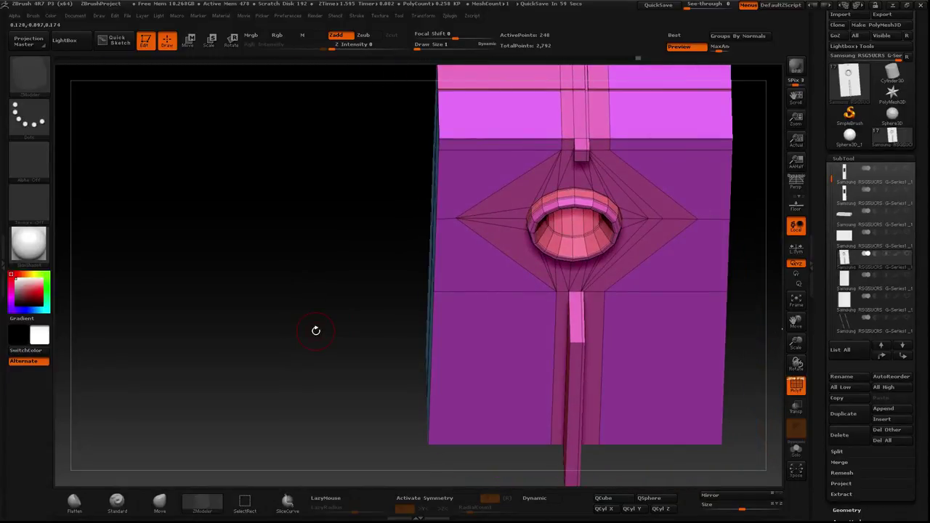
pyautogui.moveTo(315, 331)
pyautogui.mouseDown()
pyautogui.moveTo(249, 320)
pyautogui.moveTo(255, 247)
pyautogui.moveTo(249, 358)
pyautogui.moveTo(258, 314)
pyautogui.moveTo(260, 362)
pyautogui.moveTo(274, 324)
pyautogui.mouseUp()
# Step: Mask the panel's right part and drag a Move line to extend its left end
pyautogui.keyDown('ctrl'); pyautogui.moveTo(177, 211); pyautogui.dragTo(216, 239); pyautogui.keyUp('ctrl')
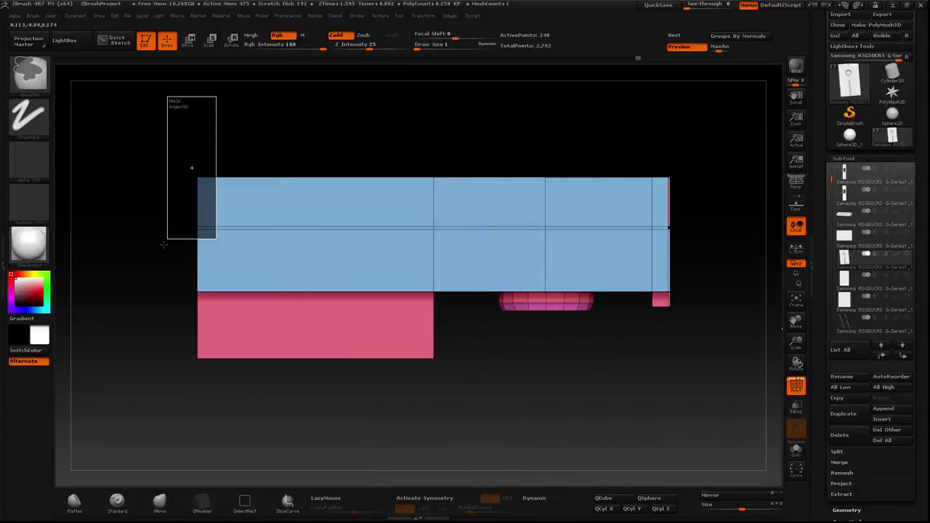
pyautogui.keyDown('ctrl'); pyautogui.moveTo(168, 83); pyautogui.dragTo(242, 392); pyautogui.keyUp('ctrl')
pyautogui.keyDown('ctrl'); pyautogui.click(455, 377); pyautogui.keyUp('ctrl')
pyautogui.click(188, 40)
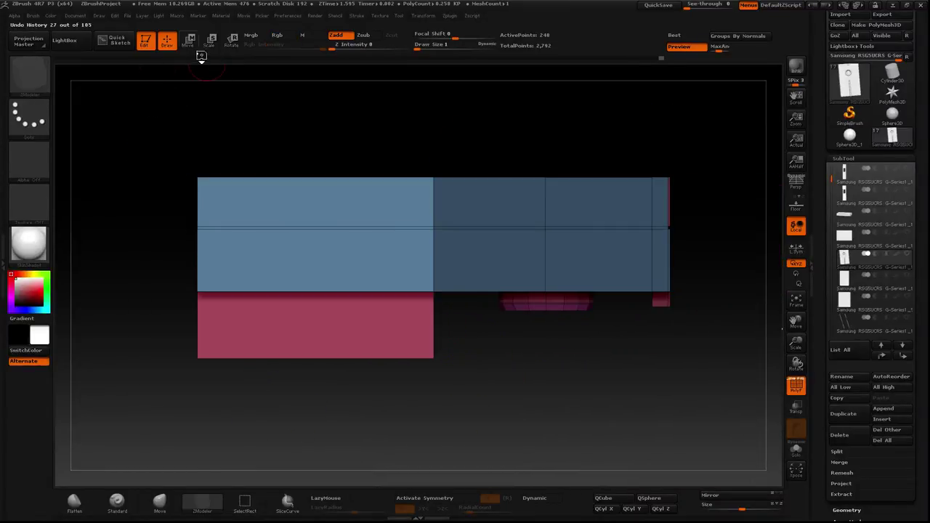
pyautogui.moveTo(432, 291)
pyautogui.mouseDown()
pyautogui.moveTo(205, 292)
pyautogui.moveTo(369, 290)
pyautogui.moveTo(413, 254)
pyautogui.mouseUp()
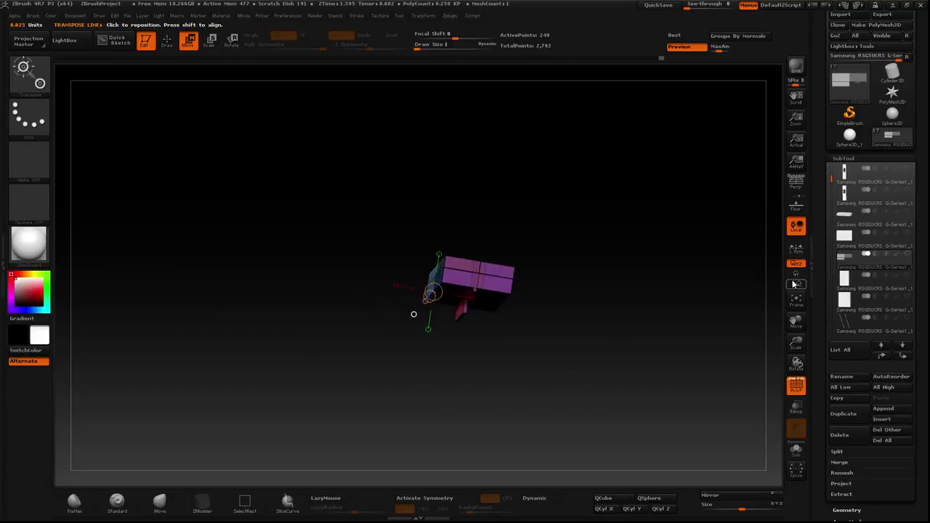
# Step: Turn Solo off, hide PolyF, and orbit to a close front view of the extended top panel
pyautogui.click(909, 254)
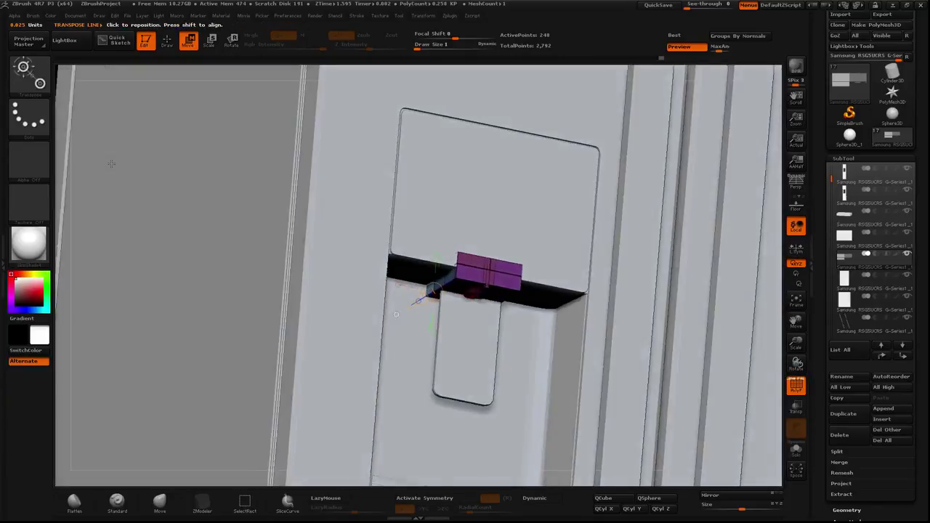
pyautogui.moveTo(101, 175)
pyautogui.mouseDown()
pyautogui.moveTo(137, 155)
pyautogui.moveTo(218, 255)
pyautogui.mouseUp()
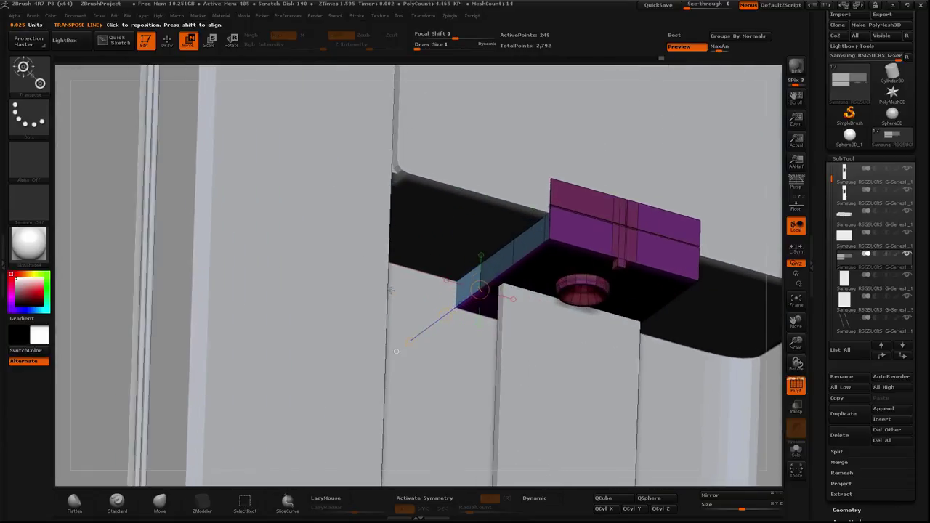
pyautogui.moveTo(448, 318); pyautogui.dragTo(485, 300)
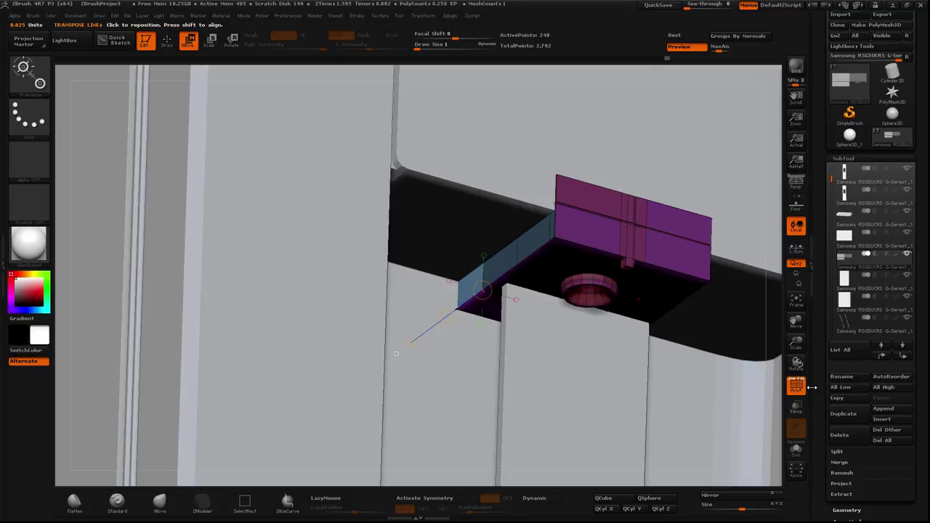
pyautogui.hotkey('shift', 'f')
pyautogui.moveTo(396, 353); pyautogui.dragTo(166, 237)
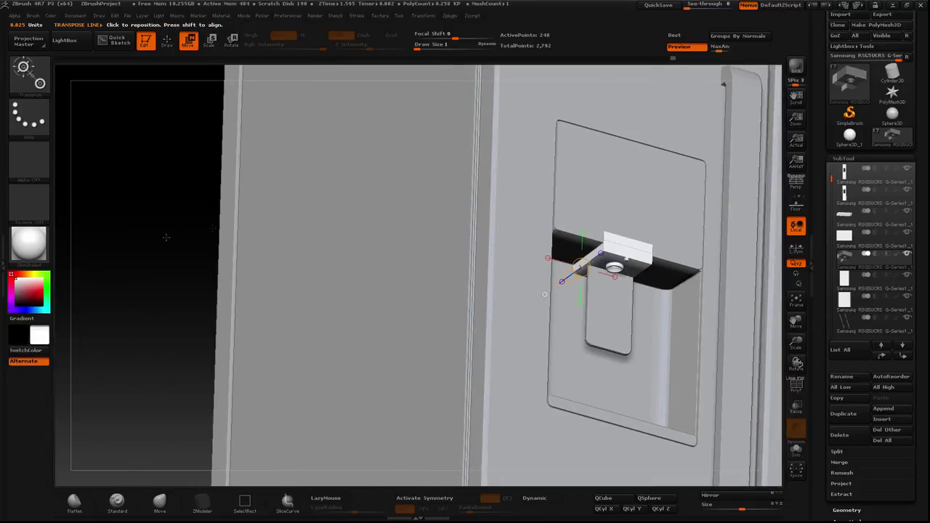
pyautogui.moveTo(327, 228)
pyautogui.mouseDown()
pyautogui.moveTo(201, 141)
pyautogui.moveTo(201, 168)
pyautogui.mouseUp()
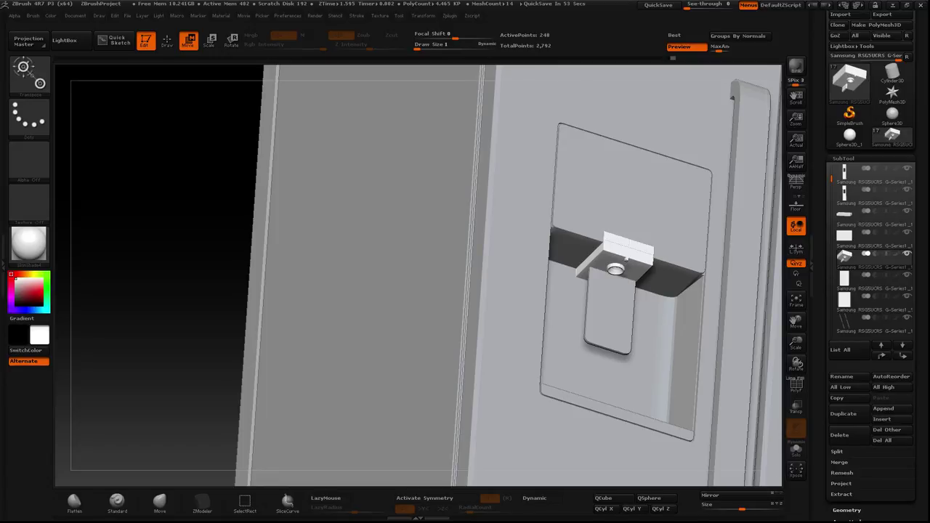
pyautogui.moveTo(338, 287); pyautogui.dragTo(391, 258)
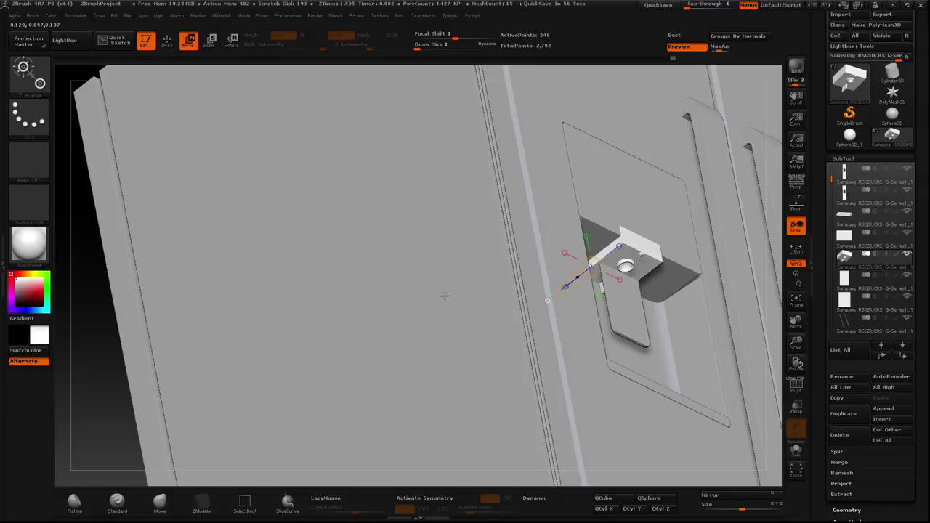
pyautogui.moveTo(445, 296)
pyautogui.mouseDown()
pyautogui.moveTo(418, 326)
pyautogui.moveTo(440, 294)
pyautogui.moveTo(440, 312)
pyautogui.mouseUp()
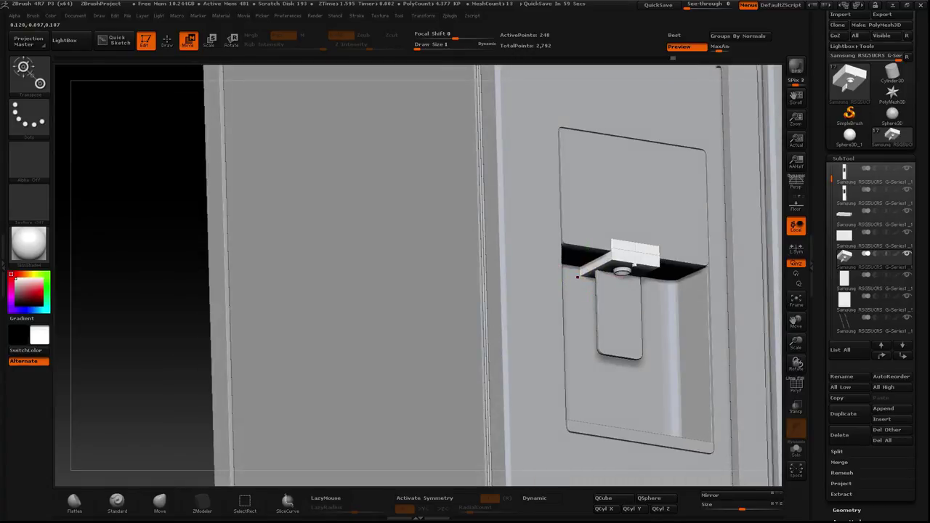
pyautogui.moveTo(577, 276)
pyautogui.keyDown('alt'); pyautogui.mouseDown()
pyautogui.moveTo(642, 258)
pyautogui.moveTo(602, 263)
pyautogui.mouseUp(); pyautogui.keyUp('alt')
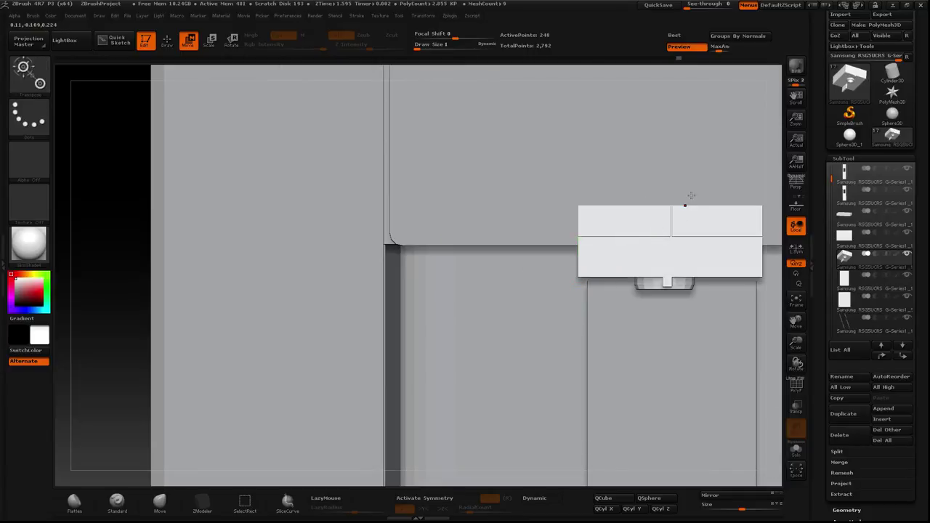
# Step: Lower the top panel slightly into the recess with a Move line, checking it with PolyF
pyautogui.keyDown('alt'); pyautogui.moveTo(691, 195); pyautogui.dragTo(485, 196); pyautogui.keyUp('alt')
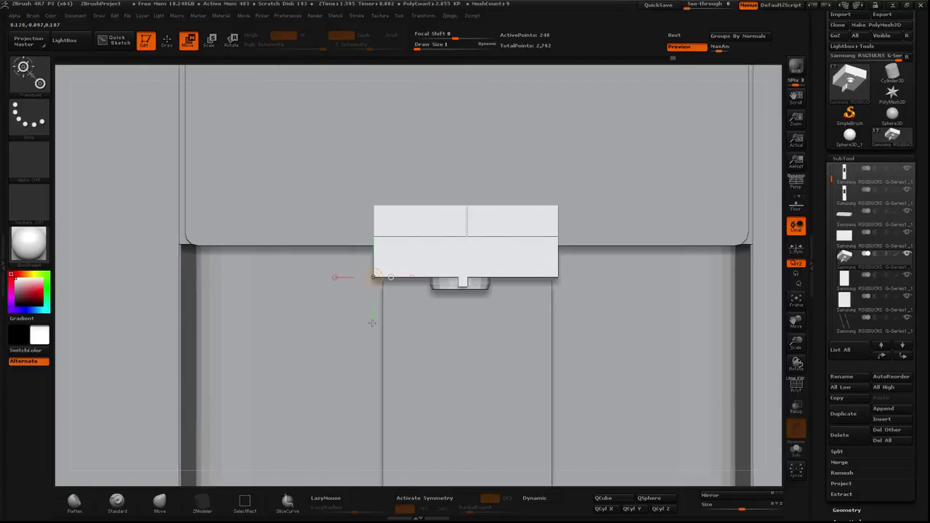
pyautogui.moveTo(372, 322); pyautogui.dragTo(310, 322)
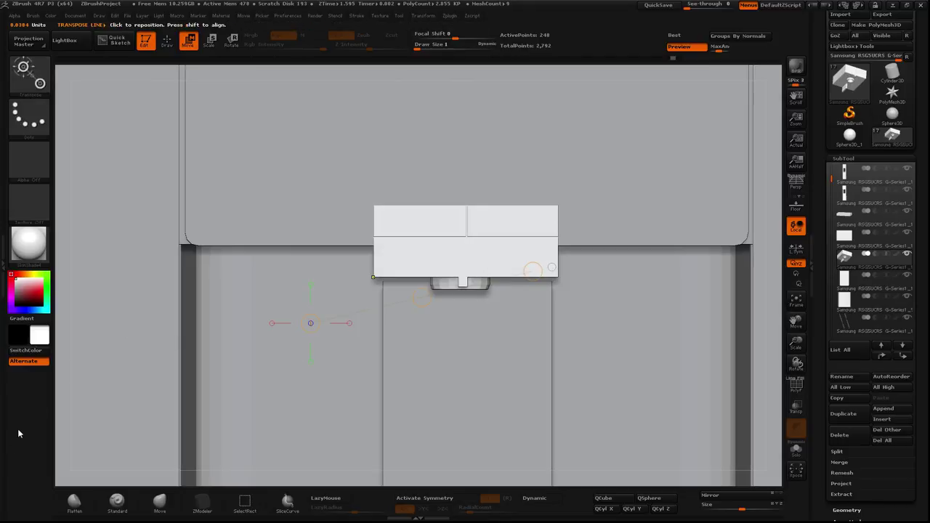
pyautogui.keyDown('alt'); pyautogui.moveTo(145, 322); pyautogui.dragTo(154, 303); pyautogui.keyUp('alt')
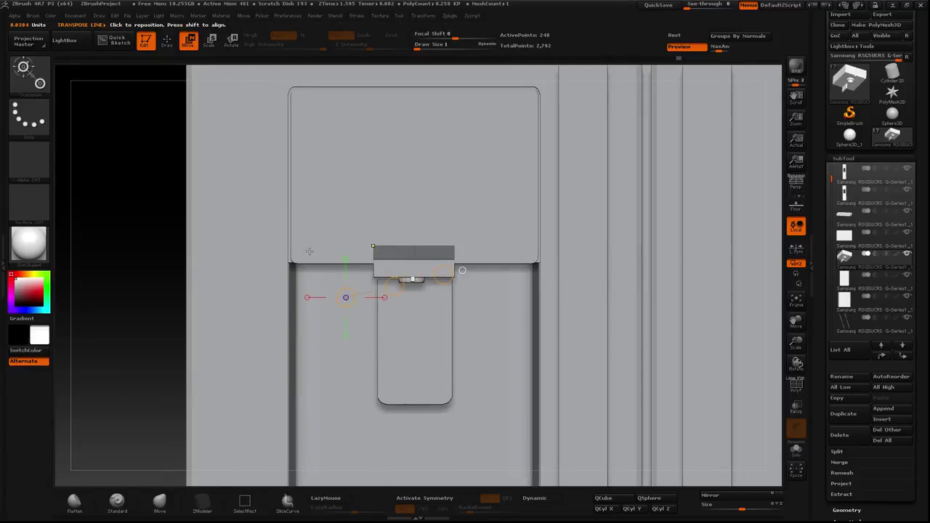
pyautogui.click(407, 260)
pyautogui.moveTo(407, 259); pyautogui.dragTo(407, 259)
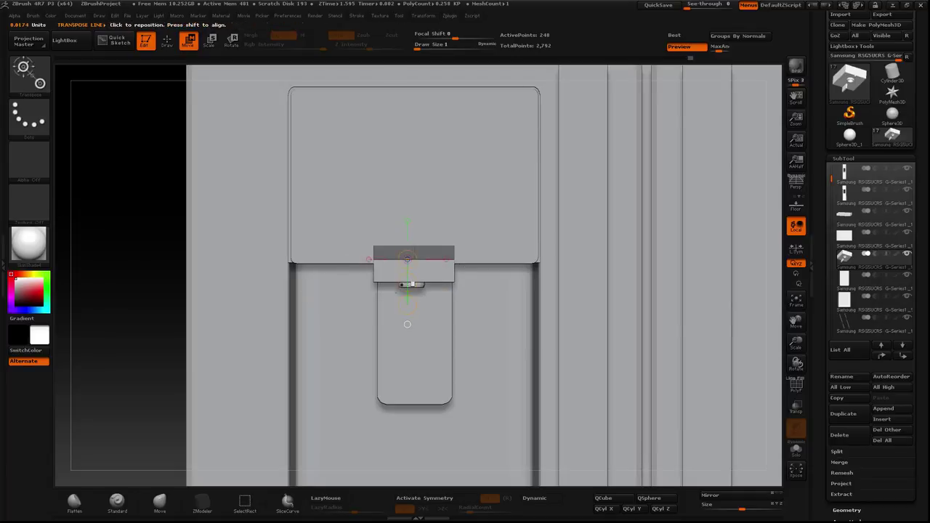
pyautogui.click(796, 390)
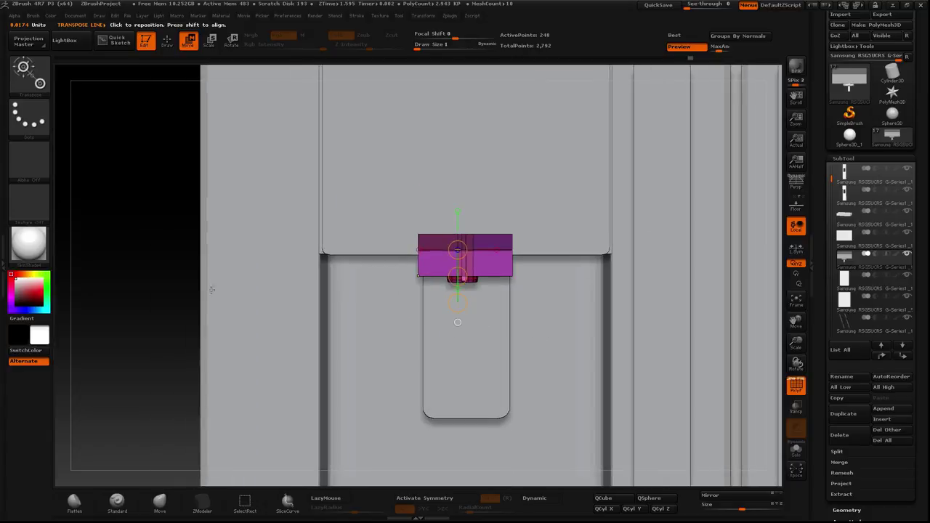
pyautogui.click(795, 387)
pyautogui.moveTo(616, 329); pyautogui.dragTo(582, 291)
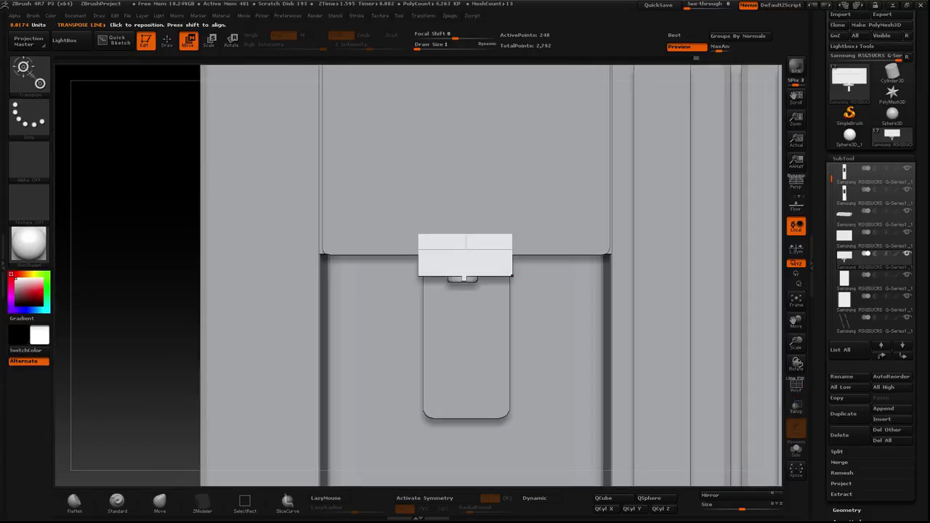
# Step: Mask the panel's upper part and re-anchor the Move gizmo on the panel
pyautogui.keyDown('ctrl'); pyautogui.moveTo(172, 253); pyautogui.dragTo(552, 192); pyautogui.keyUp('ctrl')
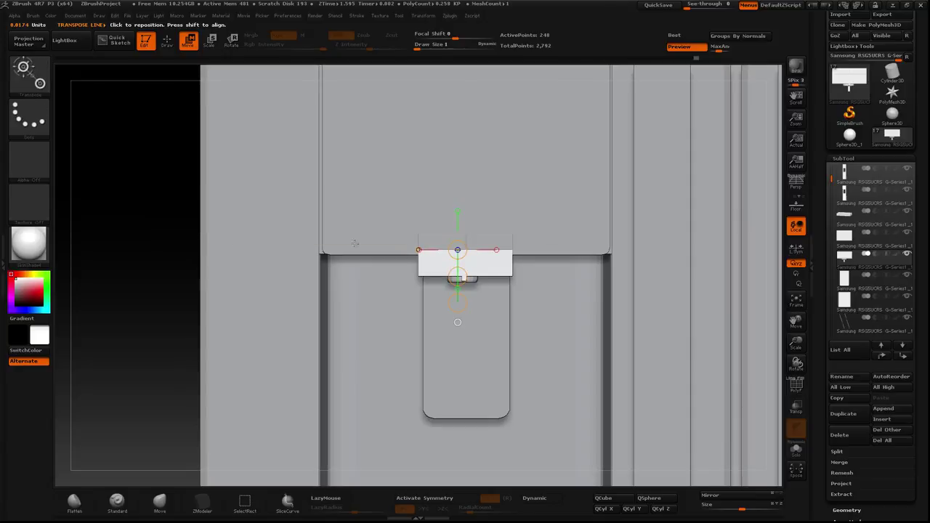
pyautogui.keyDown('ctrl'); pyautogui.click(168, 233); pyautogui.keyUp('ctrl')
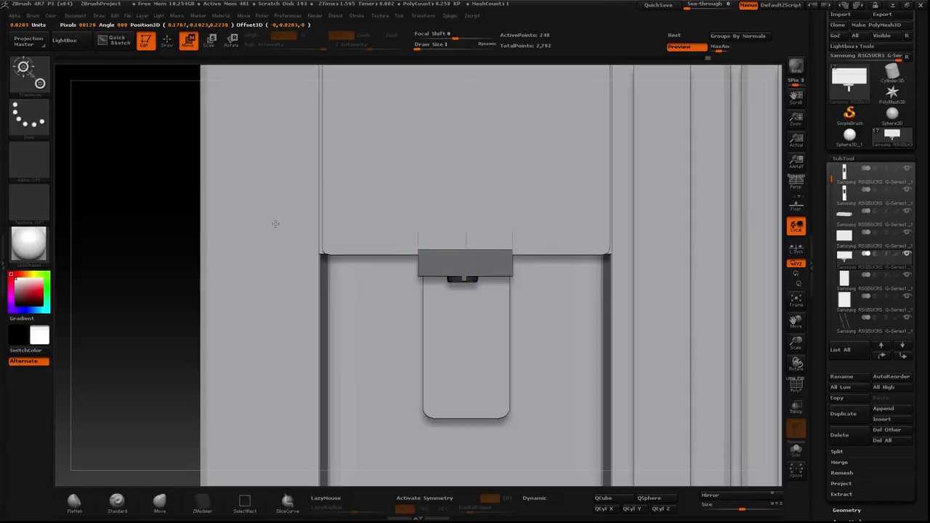
pyautogui.click(270, 254)
pyautogui.moveTo(175, 125); pyautogui.dragTo(190, 128)
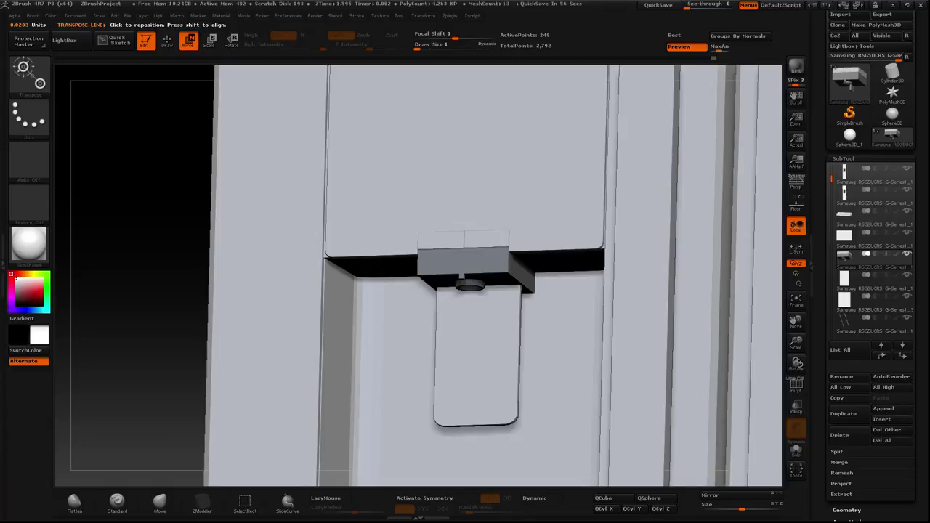
# Step: Shift the ice block with Transpose Move until it sits centred just under the top panel
pyautogui.moveTo(202, 393)
pyautogui.keyDown('shift'); pyautogui.mouseDown()
pyautogui.moveTo(68, 266)
pyautogui.moveTo(281, 263)
pyautogui.moveTo(231, 243)
pyautogui.mouseUp(); pyautogui.keyUp('shift')
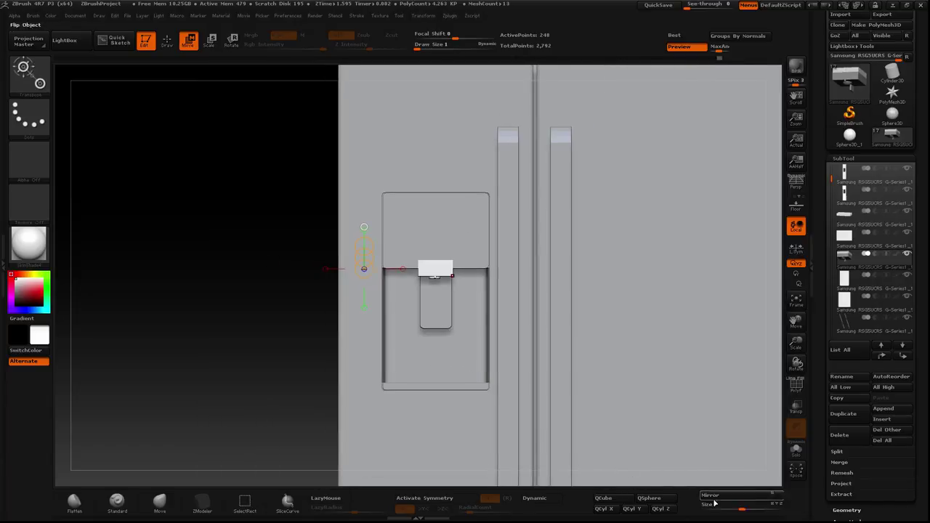
pyautogui.moveTo(741, 508)
pyautogui.mouseDown()
pyautogui.moveTo(753, 508)
pyautogui.moveTo(741, 508)
pyautogui.mouseUp()
pyautogui.moveTo(385, 270); pyautogui.dragTo(522, 274)
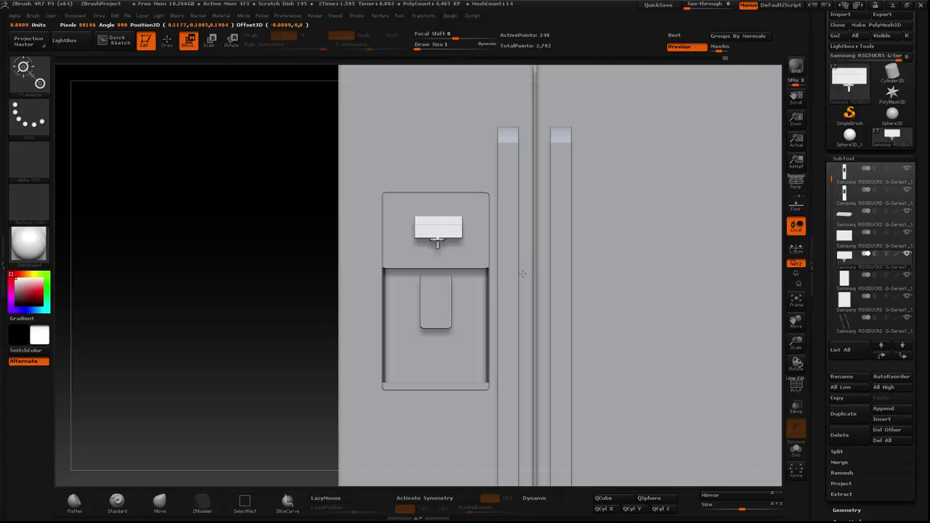
pyautogui.hotkey('ctrl', 'z')
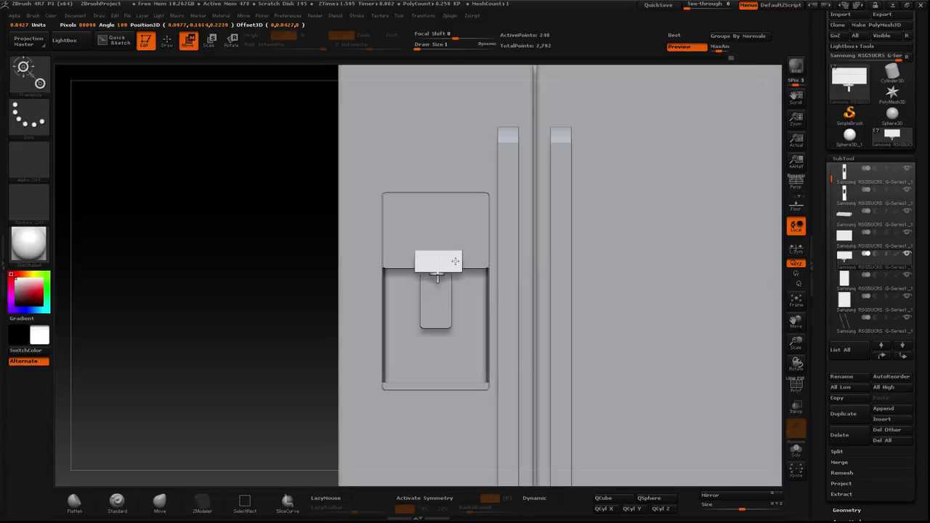
pyautogui.moveTo(452, 270); pyautogui.dragTo(452, 203)
pyautogui.moveTo(741, 508); pyautogui.dragTo(753, 510)
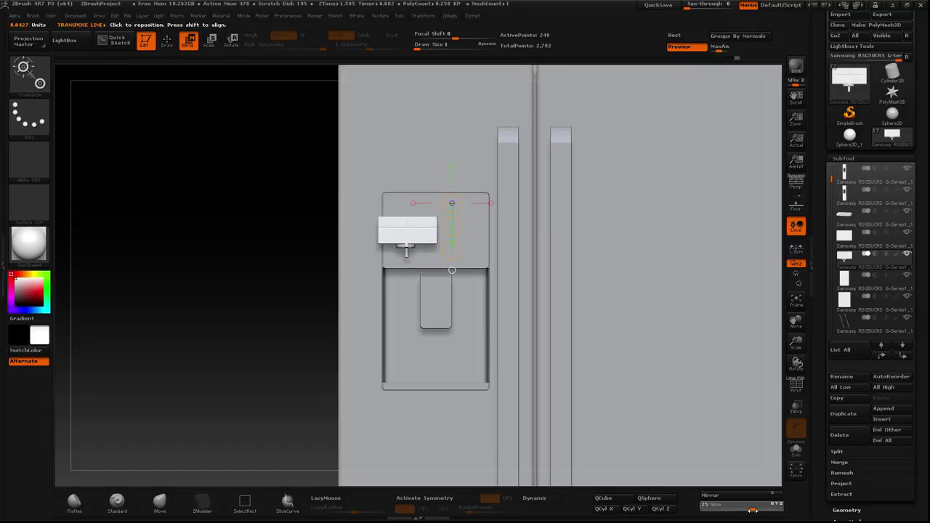
pyautogui.moveTo(407, 248)
pyautogui.mouseDown()
pyautogui.moveTo(407, 280)
pyautogui.moveTo(462, 271)
pyautogui.moveTo(451, 272)
pyautogui.mouseUp()
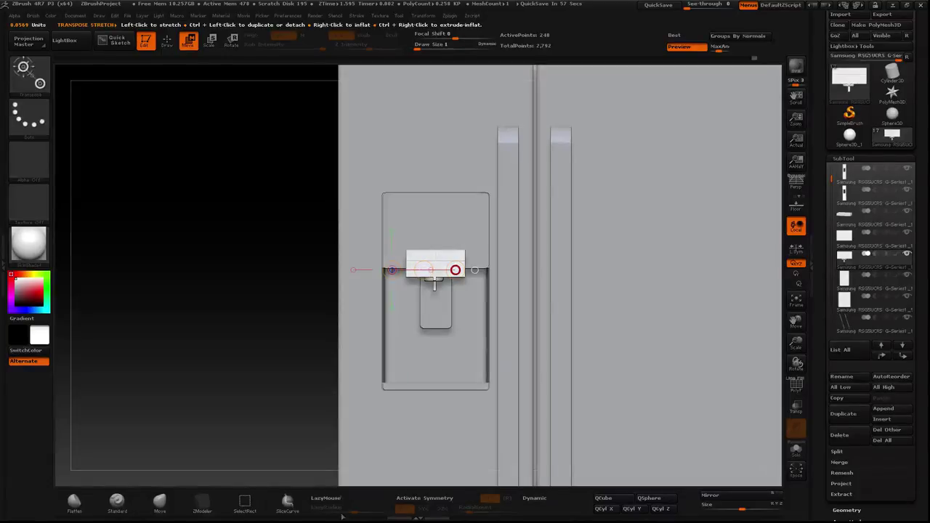
# Step: Mask the top panel's upper part, then move its lower edge up to shorten it
pyautogui.keyDown('alt'); pyautogui.click(426, 203); pyautogui.keyUp('alt')
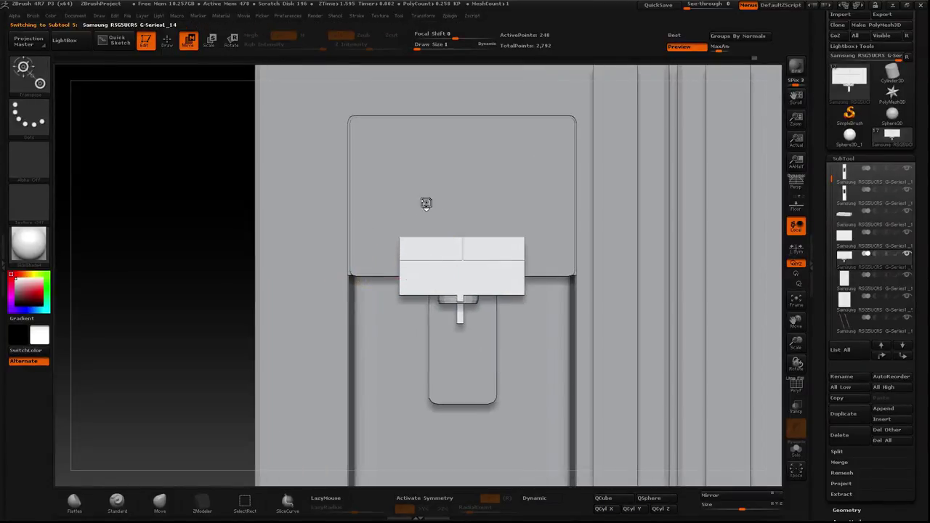
pyautogui.keyDown('ctrl'); pyautogui.moveTo(180, 354); pyautogui.dragTo(604, 198); pyautogui.keyUp('ctrl')
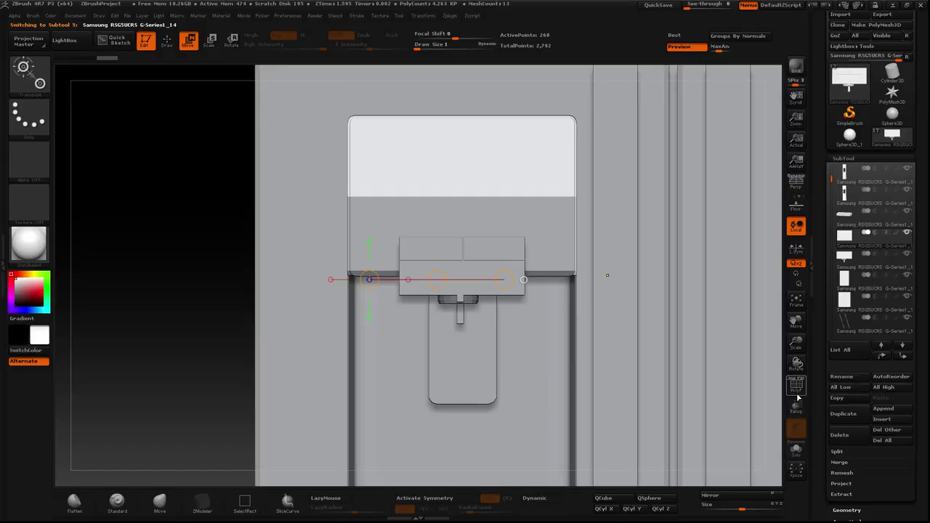
pyautogui.click(797, 387)
pyautogui.keyDown('ctrl'); pyautogui.moveTo(607, 274); pyautogui.dragTo(608, 276); pyautogui.keyUp('ctrl')
pyautogui.keyDown('ctrl'); pyautogui.moveTo(110, 414); pyautogui.dragTo(755, 219); pyautogui.keyUp('ctrl')
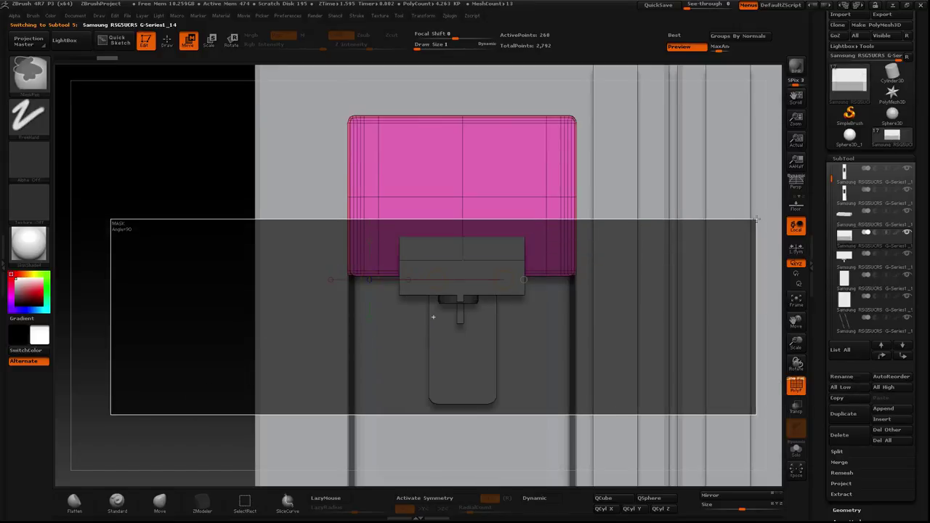
pyautogui.keyDown('ctrl'); pyautogui.click(318, 279); pyautogui.keyUp('ctrl')
pyautogui.moveTo(414, 141)
pyautogui.mouseDown()
pyautogui.moveTo(419, 223)
pyautogui.moveTo(425, 172)
pyautogui.mouseUp()
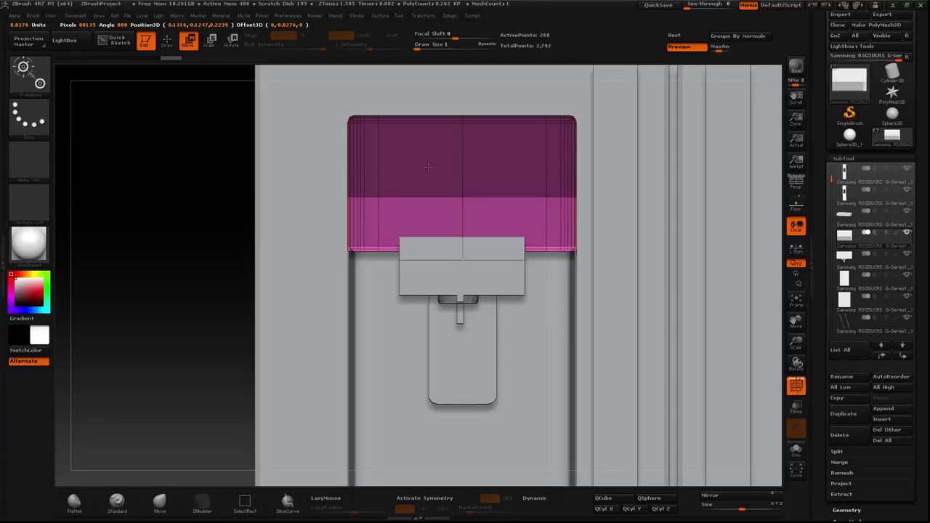
pyautogui.keyDown('ctrl'); pyautogui.click(219, 215); pyautogui.keyUp('ctrl')
# Step: Raise the ice block and the rounded plate below the nozzle to match the shorter panel
pyautogui.keyDown('alt'); pyautogui.click(423, 275); pyautogui.keyUp('alt')
pyautogui.moveTo(423, 275); pyautogui.dragTo(429, 225)
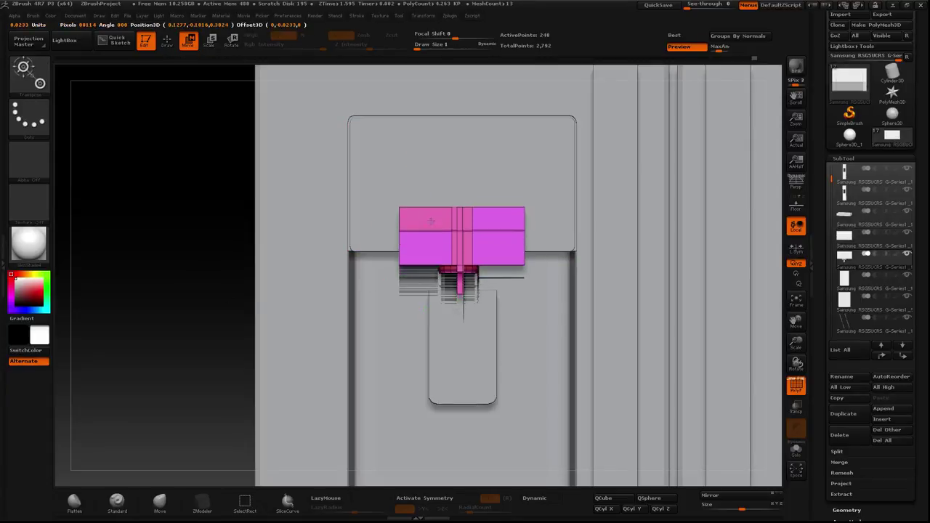
pyautogui.moveTo(378, 240)
pyautogui.keyDown('alt'); pyautogui.mouseDown()
pyautogui.moveTo(336, 244)
pyautogui.moveTo(342, 305)
pyautogui.mouseUp(); pyautogui.keyUp('alt')
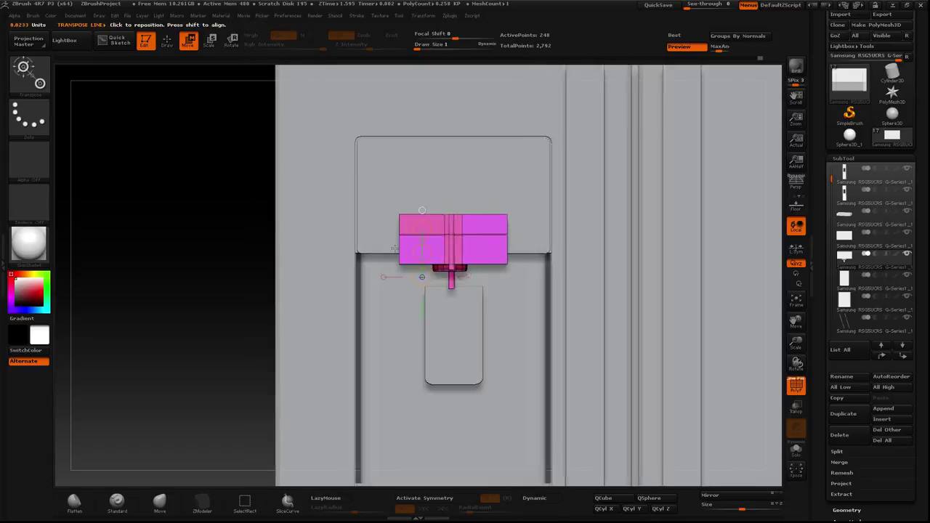
pyautogui.keyDown('alt'); pyautogui.click(459, 359); pyautogui.keyUp('alt')
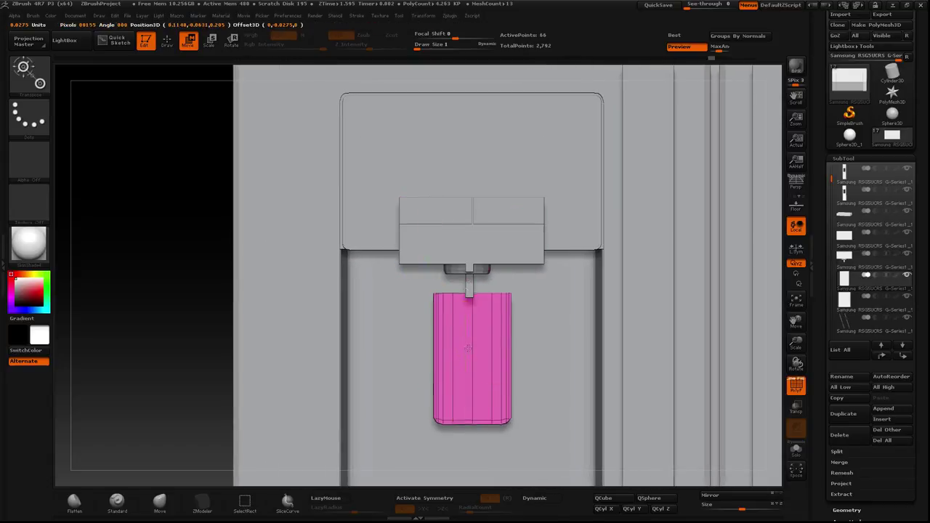
pyautogui.moveTo(459, 358); pyautogui.dragTo(461, 307)
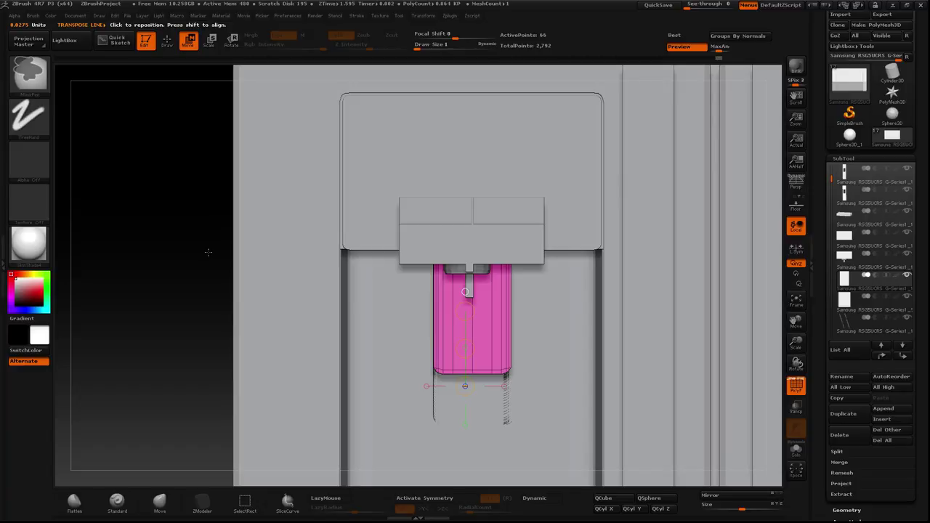
pyautogui.moveTo(208, 252)
pyautogui.keyDown('alt'); pyautogui.mouseDown()
pyautogui.moveTo(361, 253)
pyautogui.moveTo(343, 273)
pyautogui.moveTo(431, 283)
pyautogui.mouseUp(); pyautogui.keyUp('alt')
pyautogui.keyDown('alt'); pyautogui.click(343, 273); pyautogui.keyUp('alt')
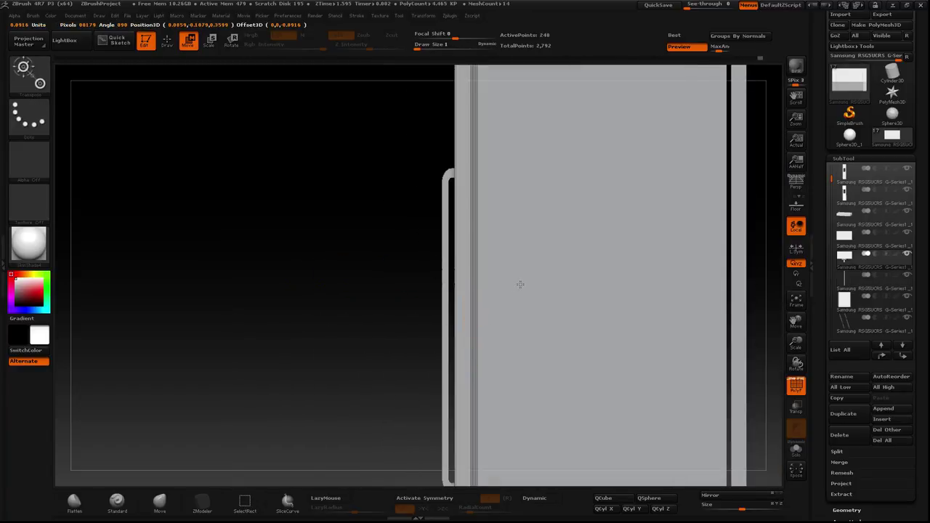
pyautogui.moveTo(296, 252); pyautogui.dragTo(356, 256)
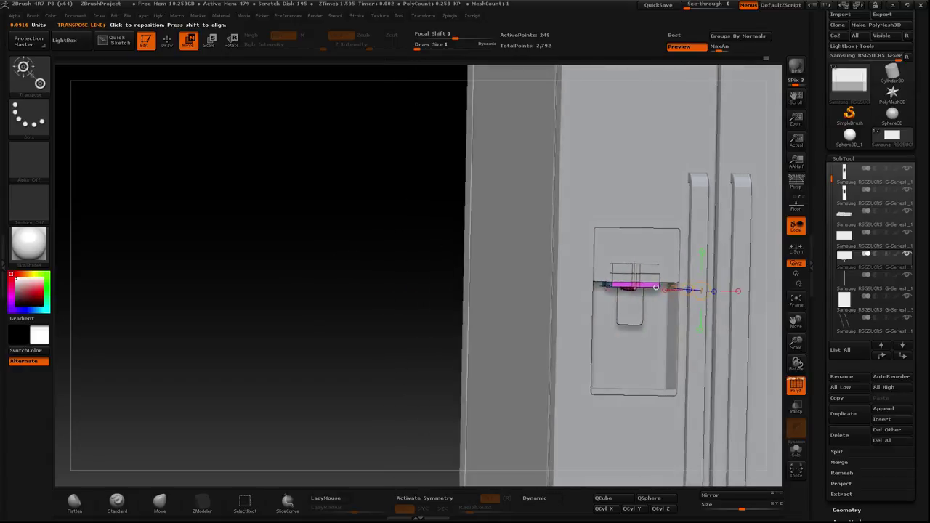
pyautogui.moveTo(415, 291)
pyautogui.mouseDown()
pyautogui.moveTo(394, 284)
pyautogui.moveTo(399, 305)
pyautogui.moveTo(253, 216)
pyautogui.moveTo(724, 231)
pyautogui.mouseUp()
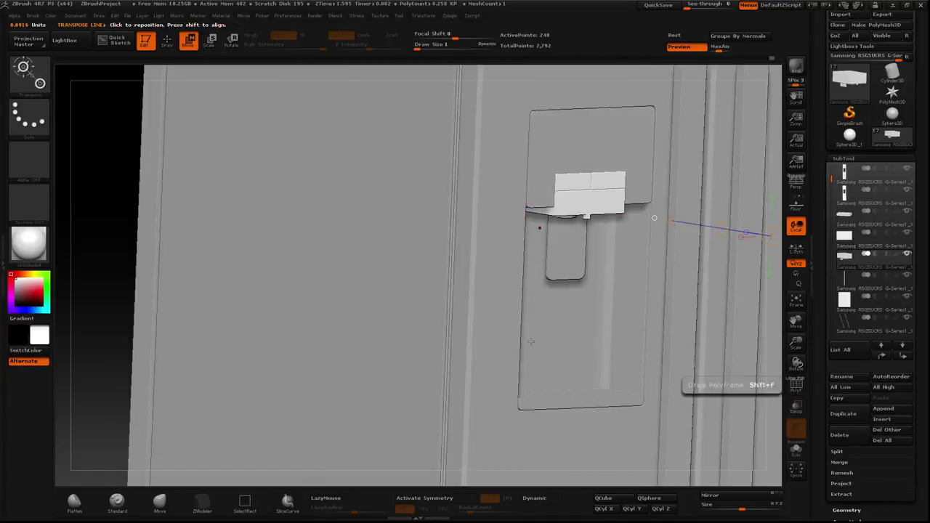
pyautogui.keyDown('shift'); pyautogui.moveTo(724, 231); pyautogui.dragTo(106, 228); pyautogui.keyUp('shift')
pyautogui.keyDown('shift'); pyautogui.moveTo(444, 183); pyautogui.dragTo(447, 276); pyautogui.keyUp('shift')
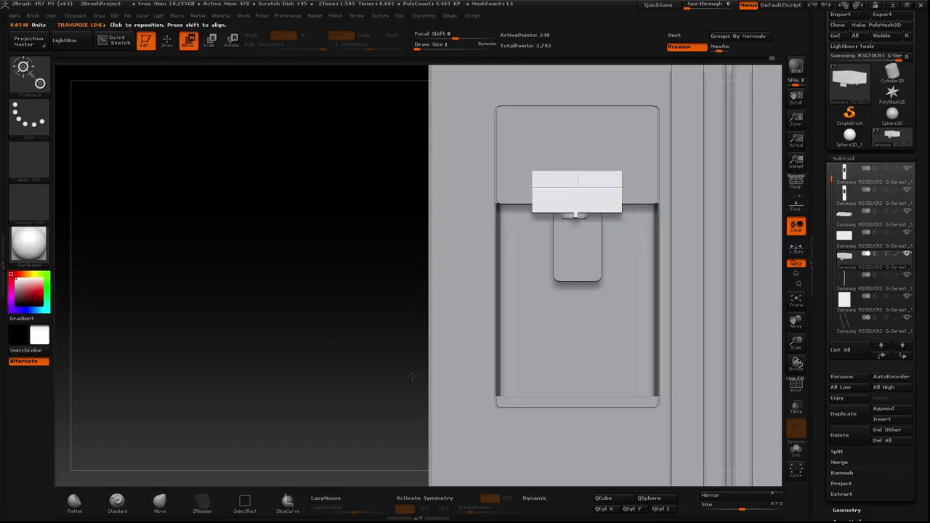
# Step: Raise the drip tray strip slightly and check its depth in wireframe
pyautogui.keyDown('alt'); pyautogui.click(525, 400); pyautogui.keyUp('alt')
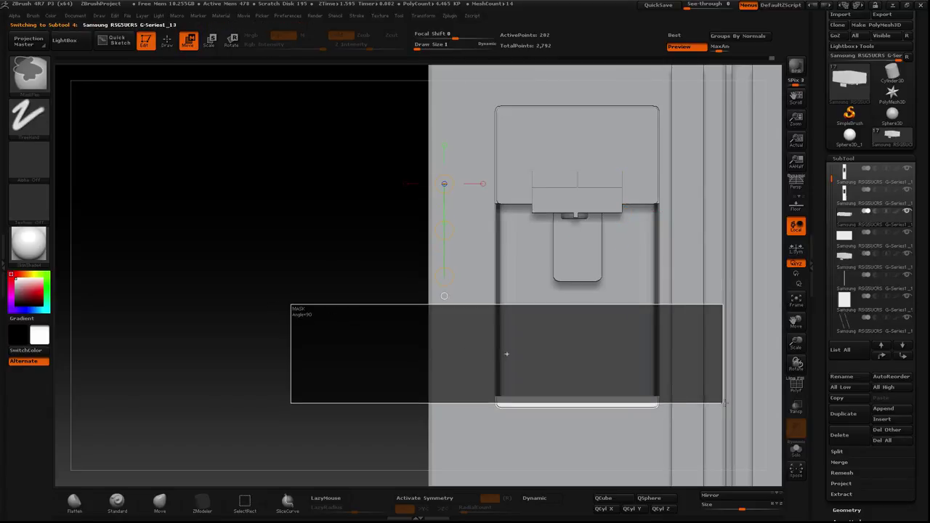
pyautogui.moveTo(472, 396); pyautogui.dragTo(472, 332)
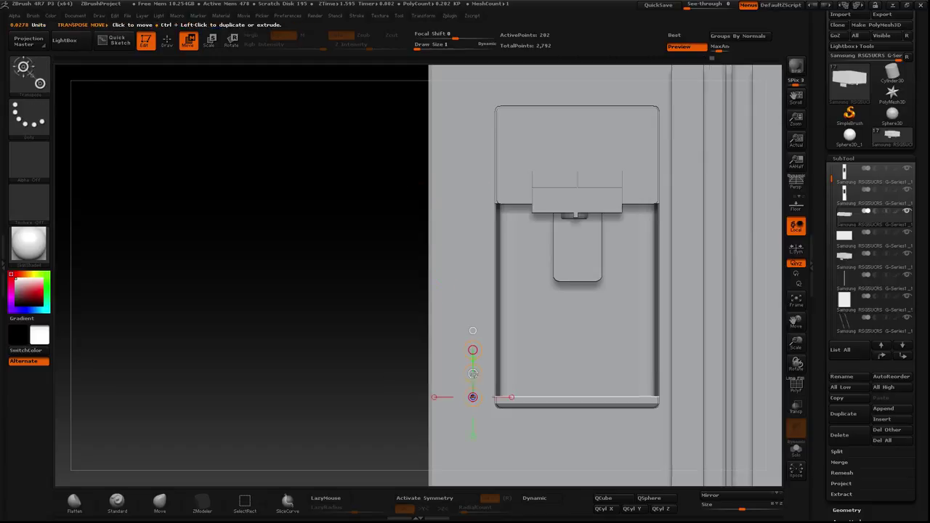
pyautogui.moveTo(476, 374); pyautogui.dragTo(476, 369)
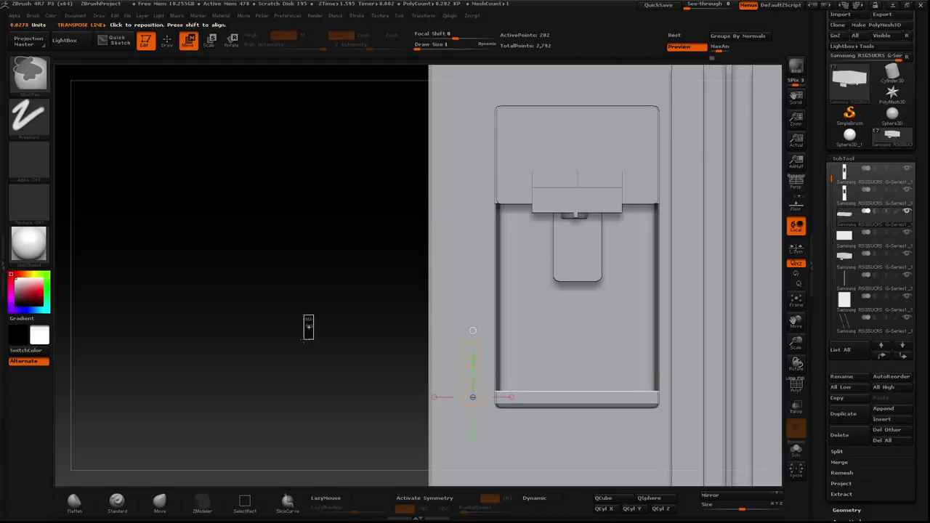
pyautogui.click(796, 385)
pyautogui.moveTo(796, 363); pyautogui.dragTo(693, 393)
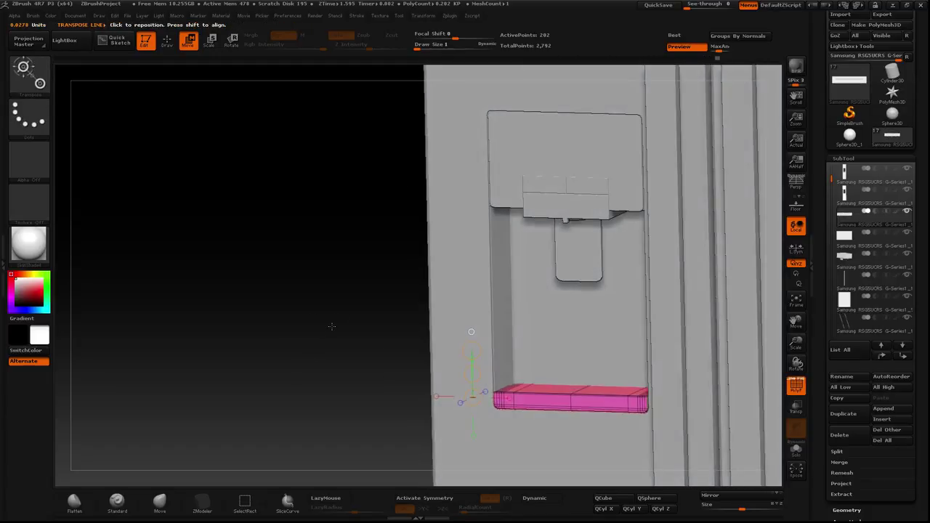
pyautogui.click(794, 389)
# Step: Undo a trial upward stretch of the drip tray and zoom back out over the fridge
pyautogui.moveTo(311, 274)
pyautogui.mouseDown()
pyautogui.moveTo(303, 264)
pyautogui.moveTo(312, 284)
pyautogui.moveTo(318, 271)
pyautogui.mouseUp()
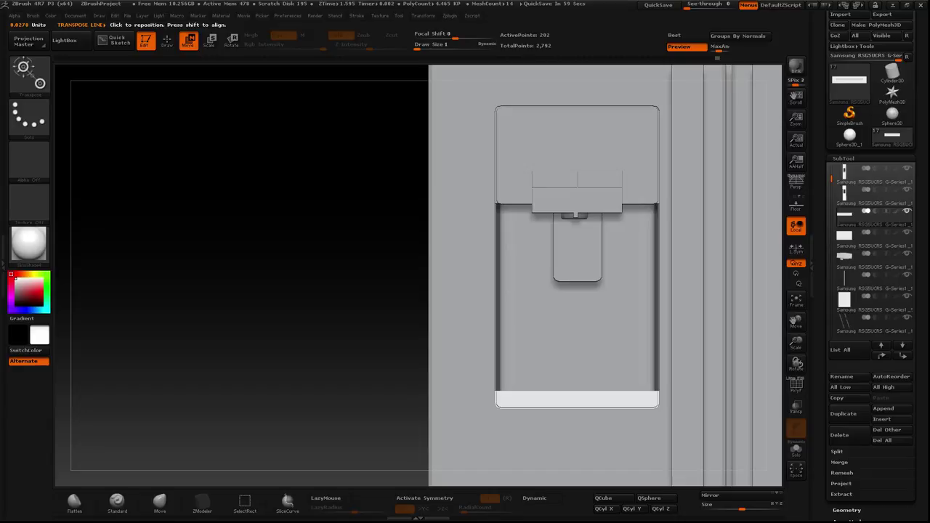
pyautogui.keyDown('alt'); pyautogui.moveTo(460, 213); pyautogui.dragTo(342, 213); pyautogui.keyUp('alt')
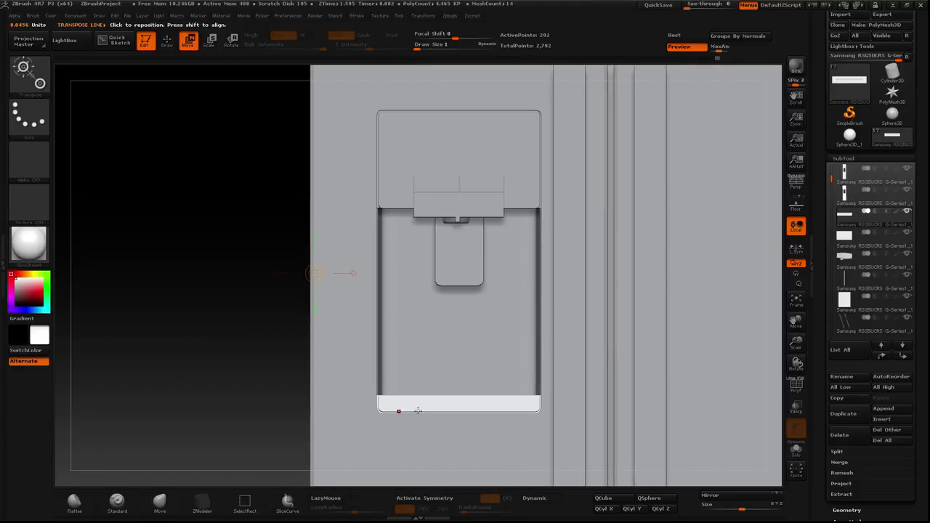
pyautogui.moveTo(417, 410); pyautogui.dragTo(417, 332)
pyautogui.moveTo(417, 369); pyautogui.dragTo(420, 340)
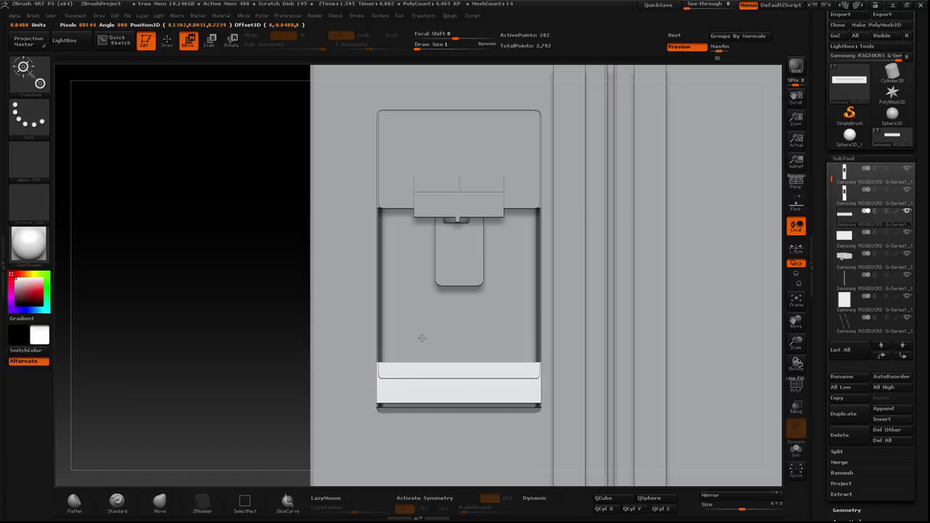
pyautogui.hotkey('ctrl', 'z')
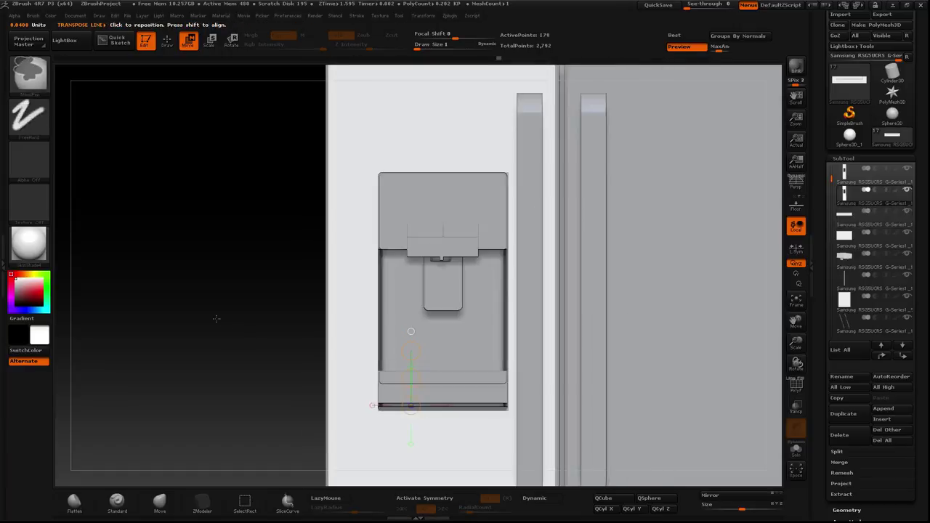
pyautogui.keyDown('alt'); pyautogui.moveTo(217, 318); pyautogui.dragTo(205, 260); pyautogui.keyUp('alt')
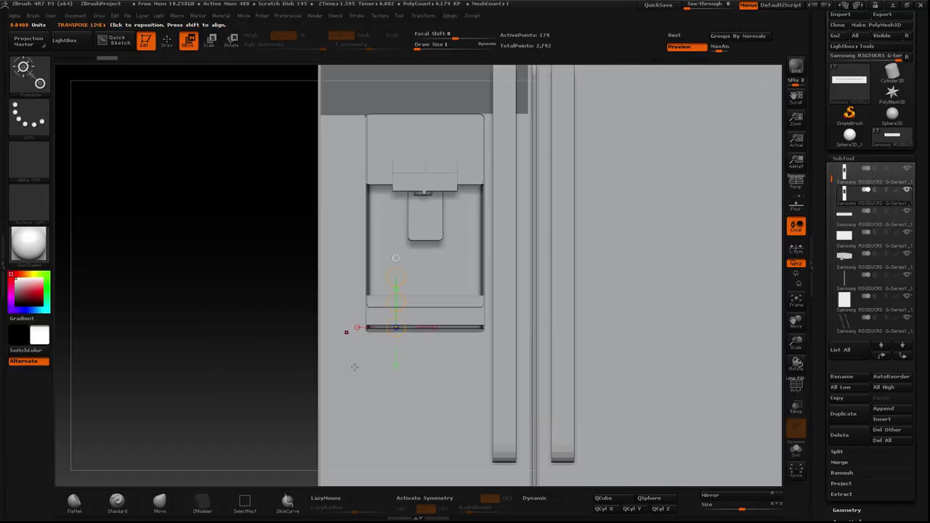
pyautogui.moveTo(353, 370)
pyautogui.mouseDown()
pyautogui.moveTo(351, 312)
pyautogui.moveTo(361, 306)
pyautogui.mouseUp()
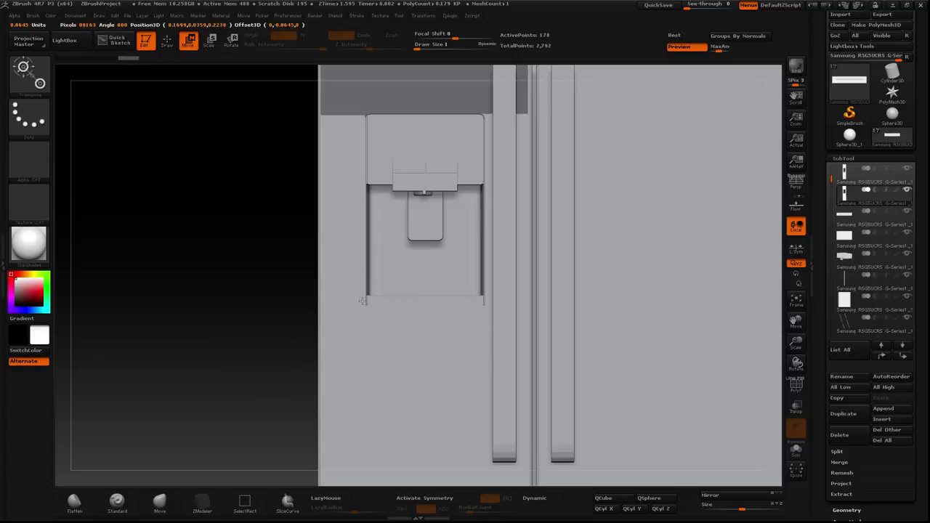
pyautogui.moveTo(305, 305)
pyautogui.keyDown('alt'); pyautogui.mouseDown()
pyautogui.moveTo(344, 253)
pyautogui.moveTo(261, 247)
pyautogui.moveTo(276, 253)
pyautogui.mouseUp(); pyautogui.keyUp('alt')
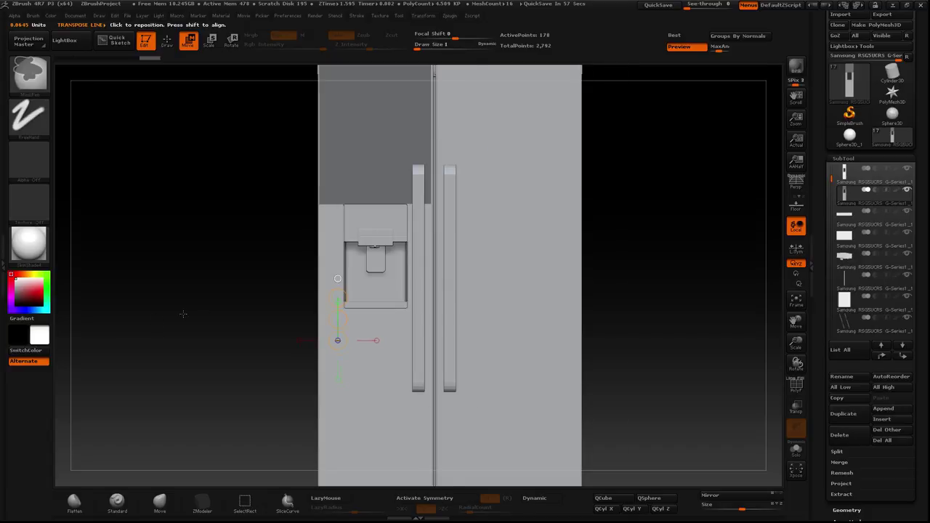
# Step: Isolate the door's recess bottom strip with polygroups shown and move it up to the tray
pyautogui.moveTo(182, 311)
pyautogui.keyDown('alt'); pyautogui.mouseDown()
pyautogui.moveTo(247, 303)
pyautogui.moveTo(420, 329)
pyautogui.mouseUp(); pyautogui.keyUp('alt')
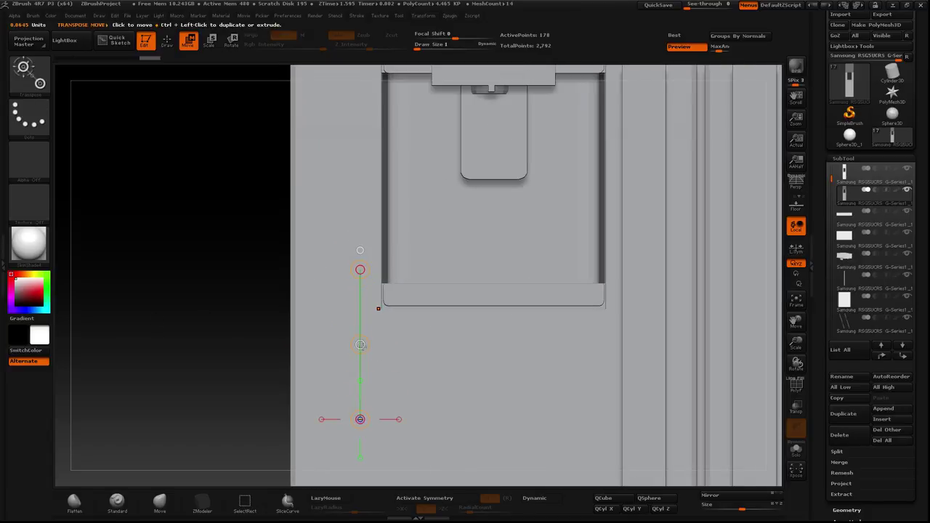
pyautogui.click(378, 308)
pyautogui.moveTo(183, 283); pyautogui.dragTo(196, 289)
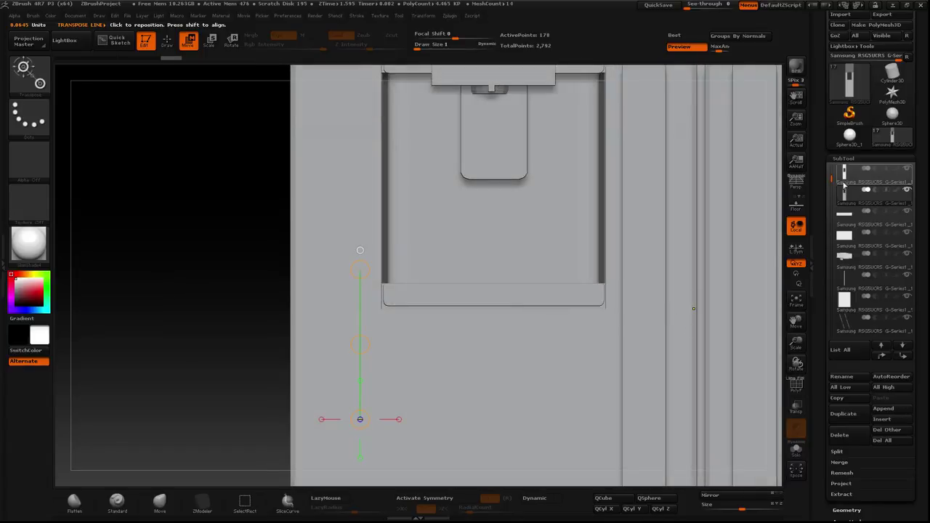
pyautogui.click(844, 191)
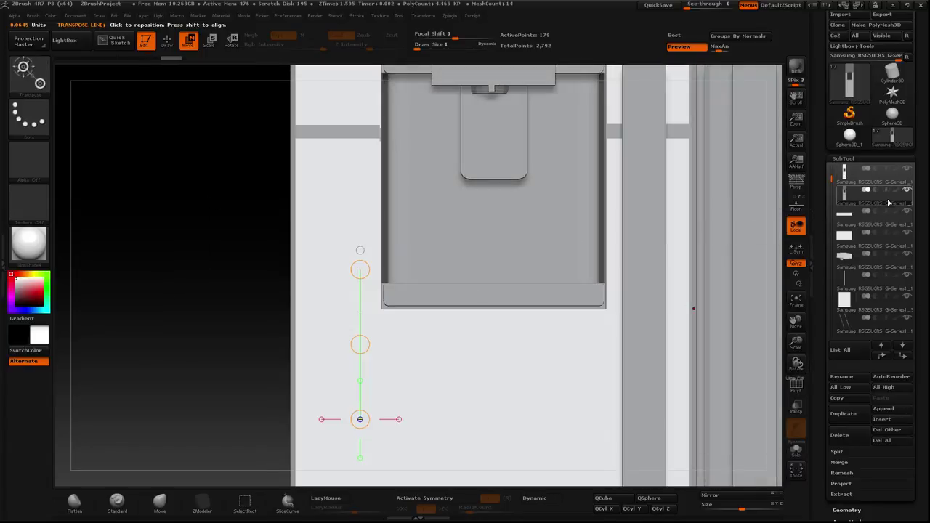
pyautogui.keyDown('alt'); pyautogui.click(527, 316); pyautogui.keyUp('alt')
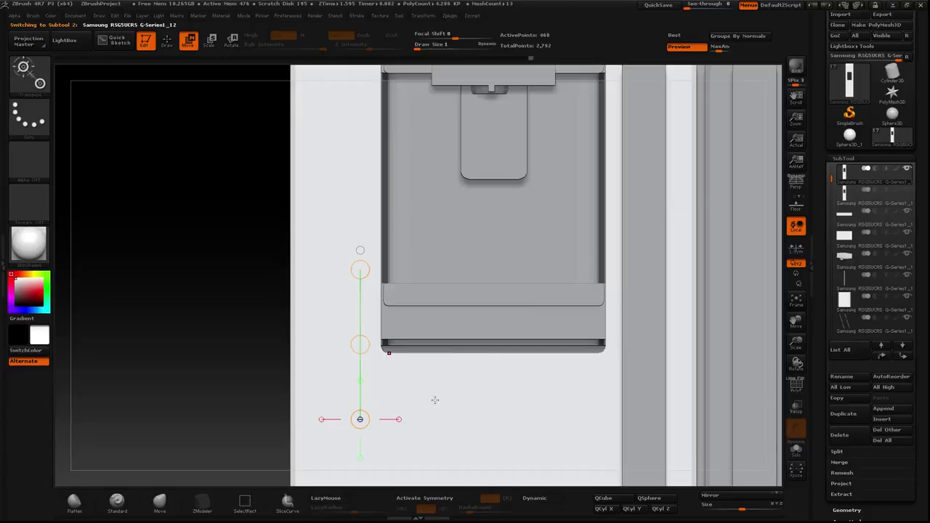
pyautogui.keyDown('ctrl'); pyautogui.keyDown('shift'); pyautogui.moveTo(196, 421); pyautogui.dragTo(688, 336); pyautogui.keyUp('shift'); pyautogui.keyUp('ctrl')
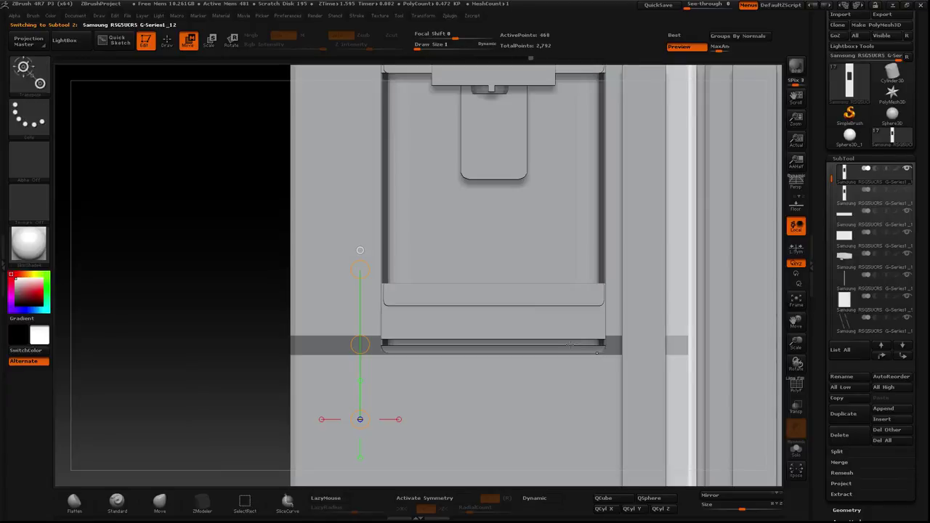
pyautogui.keyDown('ctrl'); pyautogui.keyDown('shift'); pyautogui.moveTo(570, 346); pyautogui.dragTo(571, 346); pyautogui.keyUp('shift'); pyautogui.keyUp('ctrl')
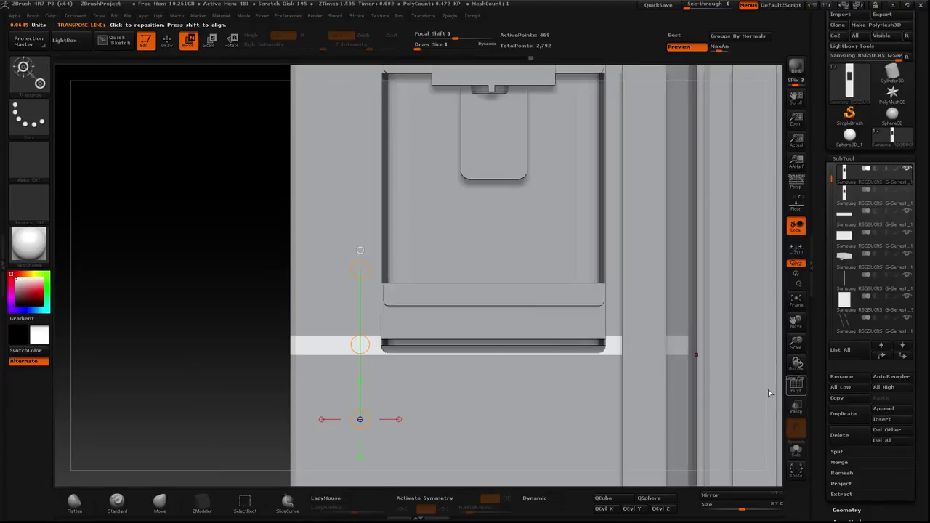
pyautogui.hotkey('shift', 'f')
pyautogui.keyDown('ctrl'); pyautogui.keyDown('shift'); pyautogui.moveTo(166, 432); pyautogui.dragTo(778, 284); pyautogui.keyUp('shift'); pyautogui.keyUp('ctrl')
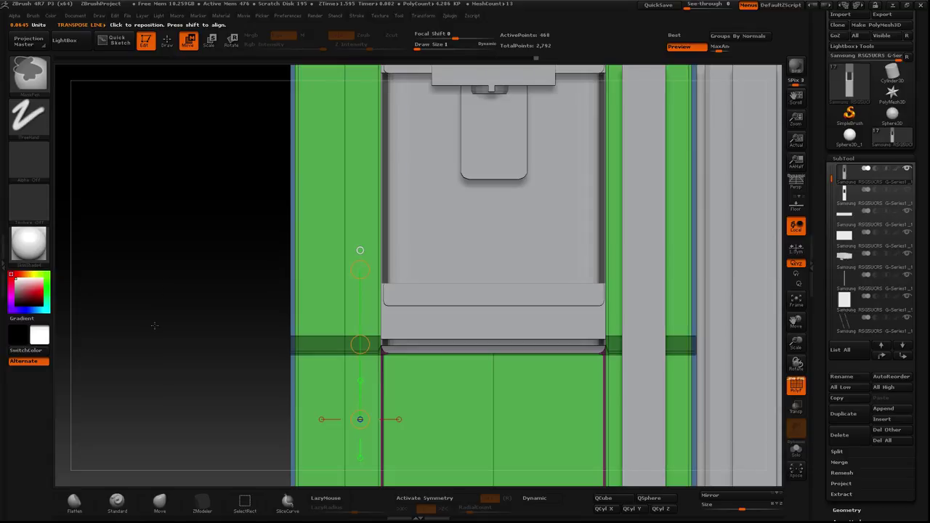
pyautogui.moveTo(359, 344); pyautogui.dragTo(368, 319)
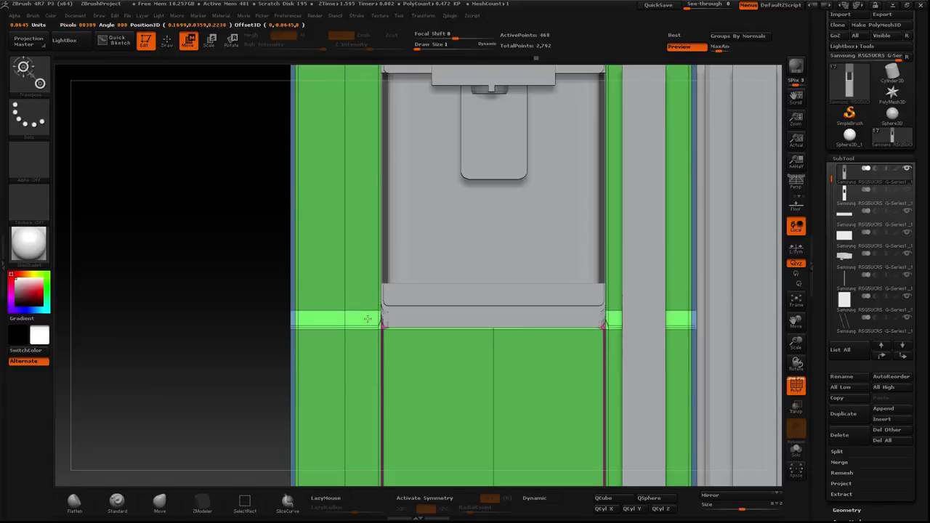
# Step: Nudge the drip tray down flush onto the raised recess bottom
pyautogui.keyDown('alt'); pyautogui.click(367, 320); pyautogui.keyUp('alt')
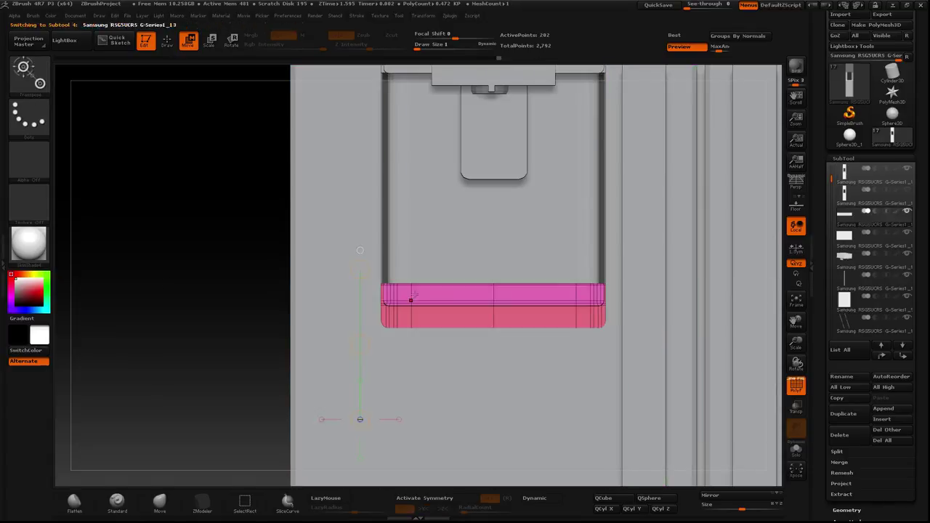
pyautogui.moveTo(411, 298)
pyautogui.mouseDown()
pyautogui.moveTo(411, 357)
pyautogui.moveTo(412, 340)
pyautogui.moveTo(411, 349)
pyautogui.mouseUp()
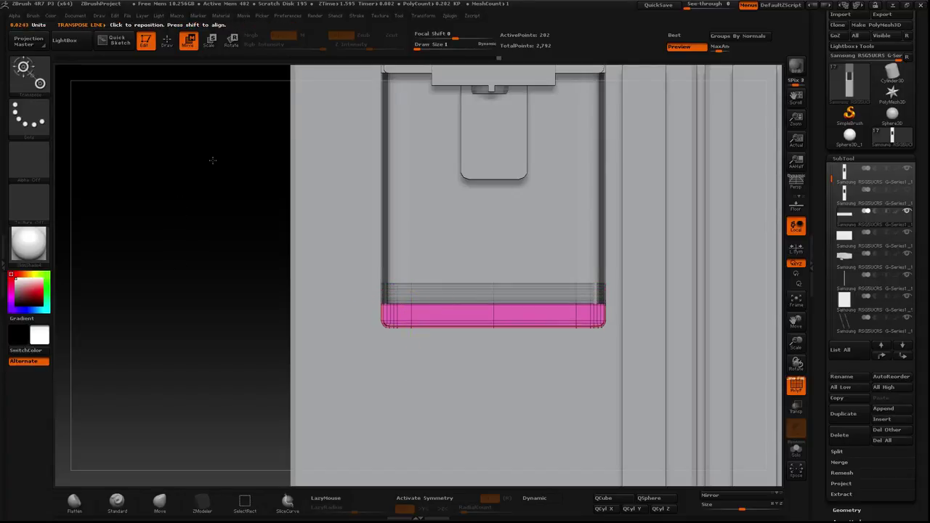
pyautogui.keyDown('alt'); pyautogui.moveTo(213, 160); pyautogui.dragTo(202, 271); pyautogui.keyUp('alt')
pyautogui.moveTo(312, 232)
pyautogui.keyDown('alt'); pyautogui.mouseDown()
pyautogui.moveTo(239, 249)
pyautogui.moveTo(366, 270)
pyautogui.mouseUp(); pyautogui.keyUp('alt')
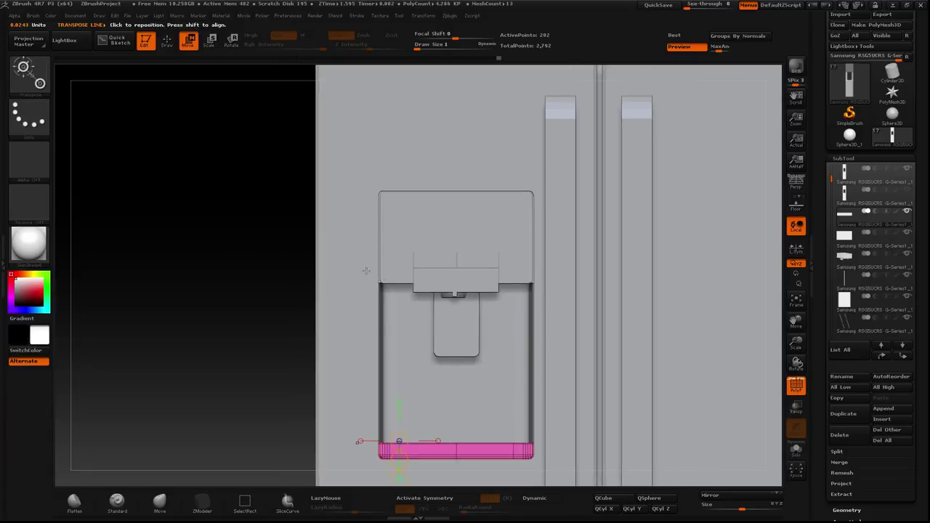
# Step: Adjust the paddle and upper dispenser block heights, checking depth with undo and redo
pyautogui.keyDown('alt'); pyautogui.click(451, 320); pyautogui.keyUp('alt')
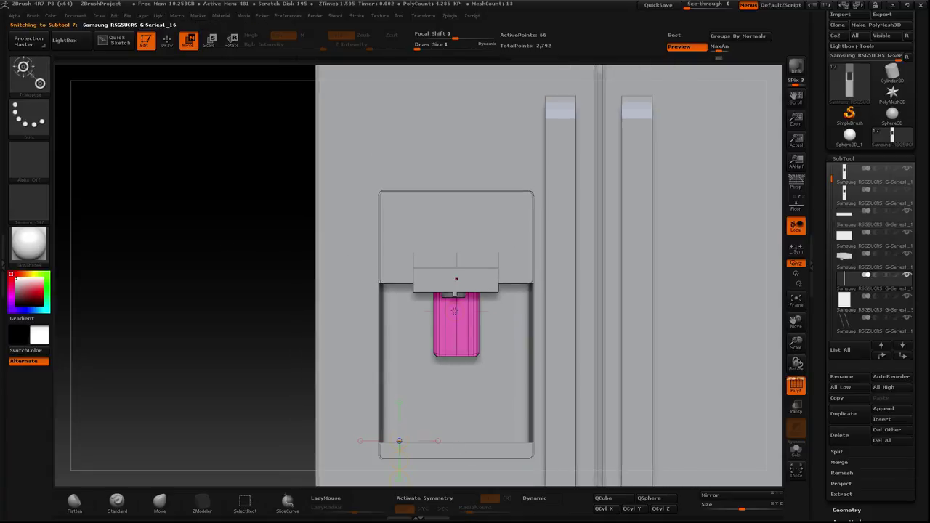
pyautogui.moveTo(456, 276); pyautogui.dragTo(456, 337)
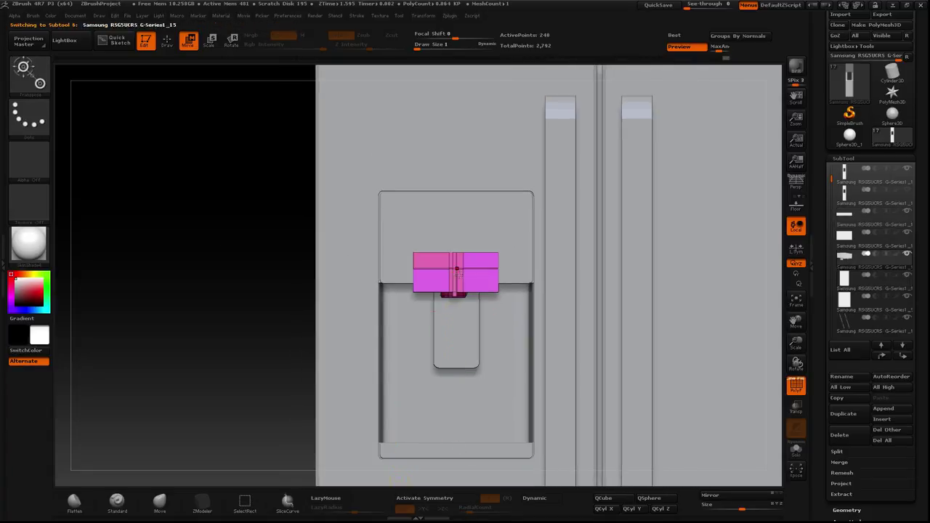
pyautogui.keyDown('alt'); pyautogui.click(449, 290); pyautogui.keyUp('alt')
pyautogui.moveTo(449, 291); pyautogui.dragTo(448, 343)
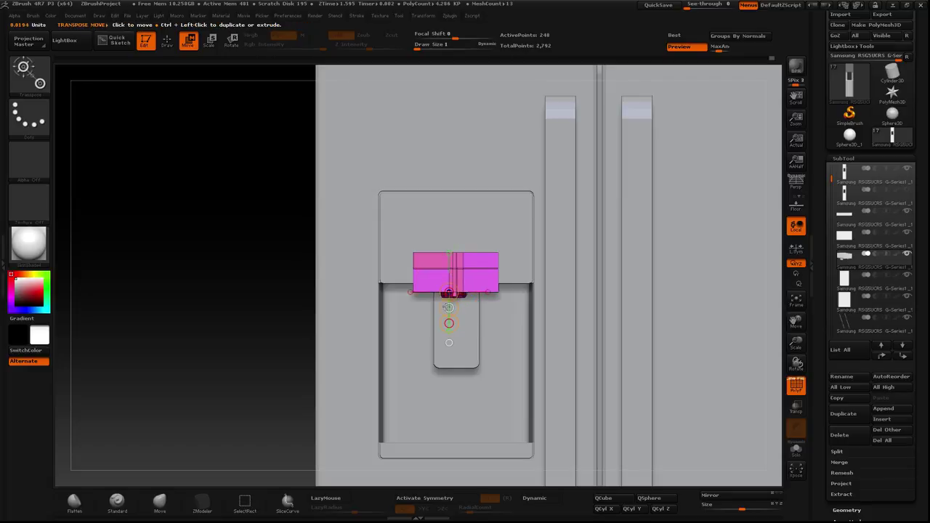
pyautogui.hotkey('ctrl', 'z')
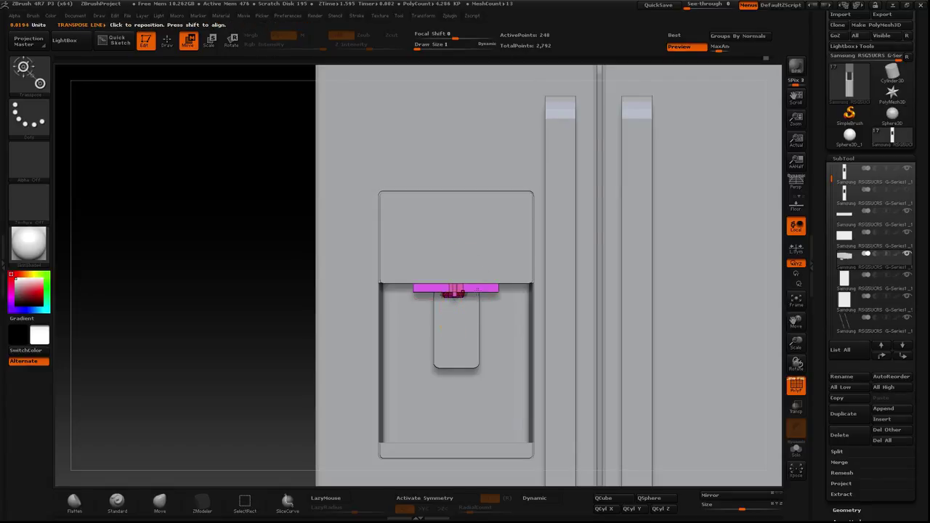
pyautogui.moveTo(257, 207)
pyautogui.mouseDown()
pyautogui.moveTo(209, 234)
pyautogui.moveTo(373, 181)
pyautogui.moveTo(412, 204)
pyautogui.mouseUp()
pyautogui.hotkey('ctrl', 'shift', 'z')
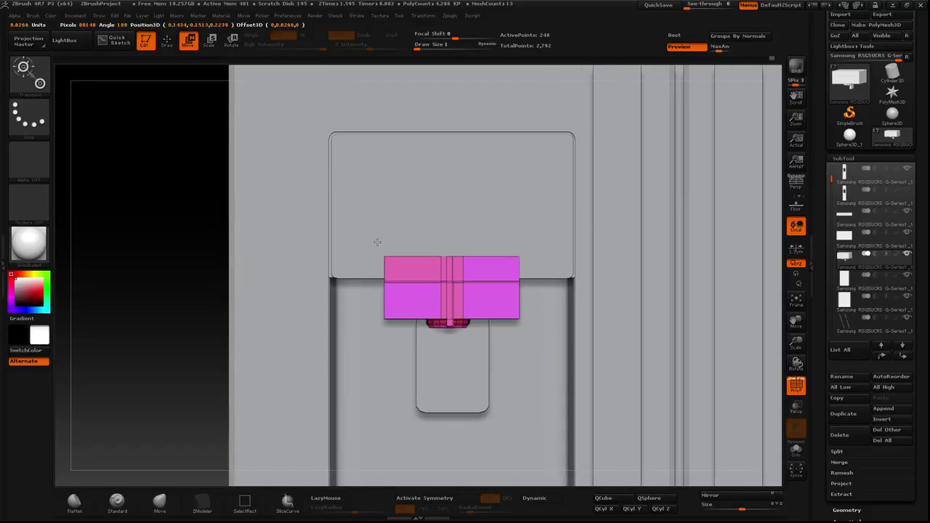
# Step: Mask the top panel, invert it, and move its free top band down
pyautogui.keyDown('alt'); pyautogui.click(412, 205); pyautogui.keyUp('alt')
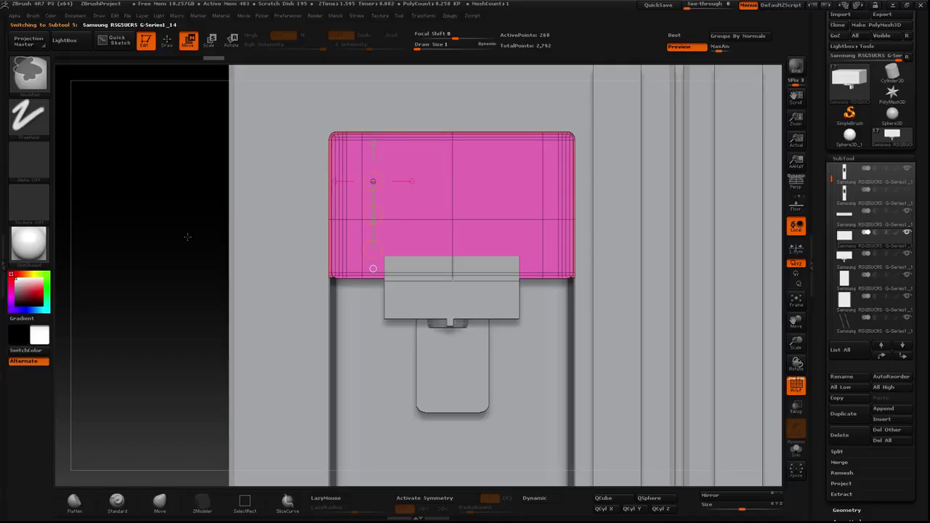
pyautogui.keyDown('ctrl'); pyautogui.moveTo(191, 71); pyautogui.dragTo(703, 207); pyautogui.keyUp('ctrl')
pyautogui.keyDown('ctrl'); pyautogui.click(245, 139); pyautogui.keyUp('ctrl')
pyautogui.moveTo(266, 146); pyautogui.dragTo(266, 233)
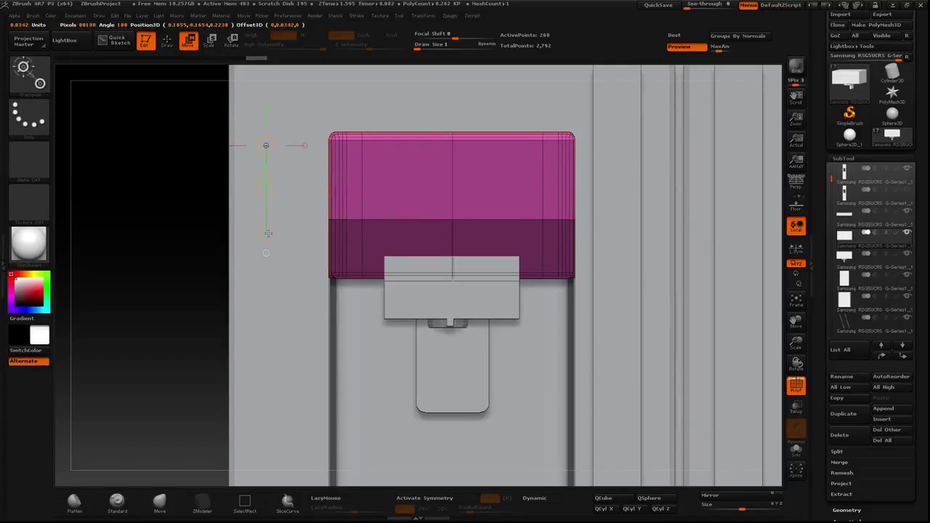
pyautogui.moveTo(266, 191); pyautogui.dragTo(266, 233)
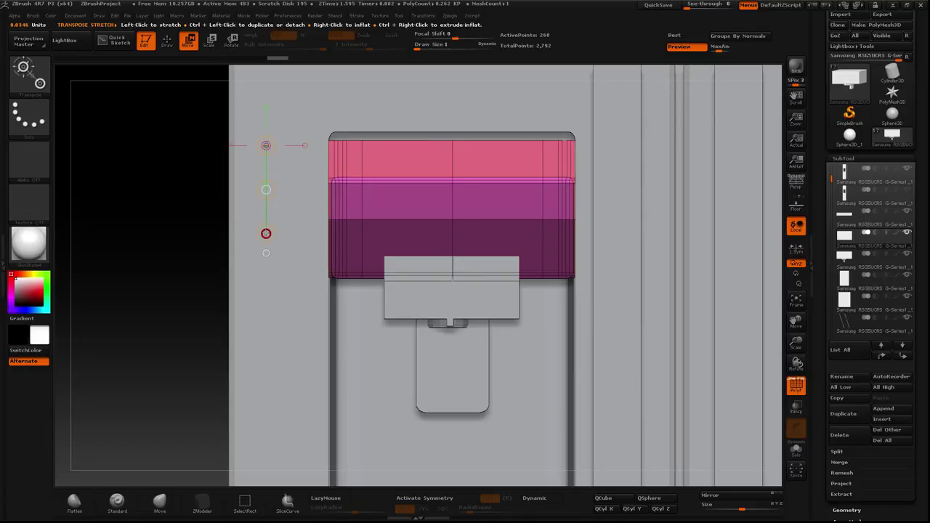
# Step: Lower the recess top edge to meet the panel, then review the fridge at an angle
pyautogui.keyDown('ctrl'); pyautogui.moveTo(162, 87); pyautogui.dragTo(776, 182); pyautogui.keyUp('ctrl')
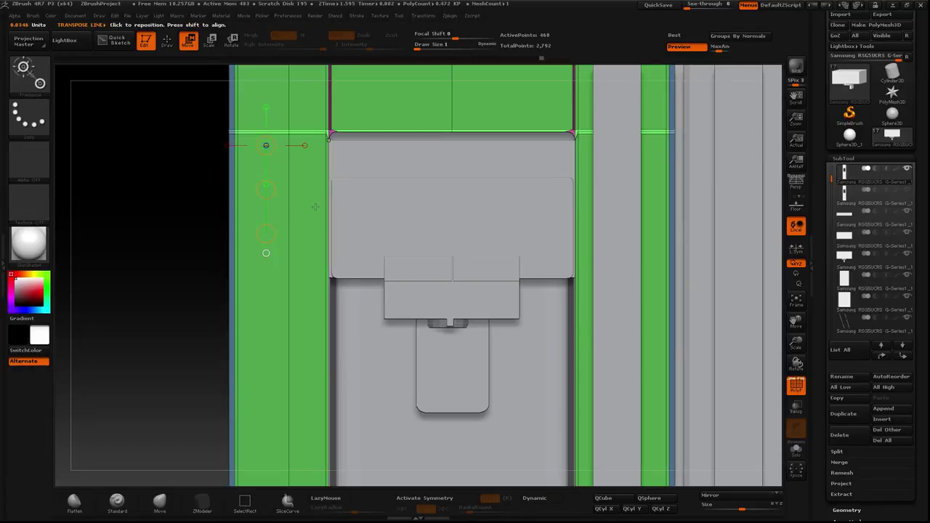
pyautogui.moveTo(313, 198); pyautogui.dragTo(313, 270)
pyautogui.moveTo(313, 234); pyautogui.dragTo(315, 276)
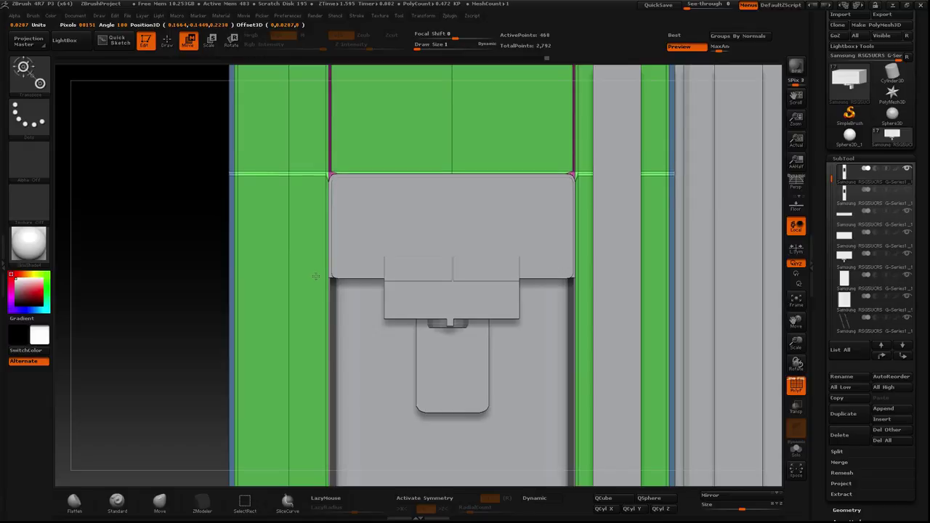
pyautogui.moveTo(796, 341); pyautogui.dragTo(788, 381)
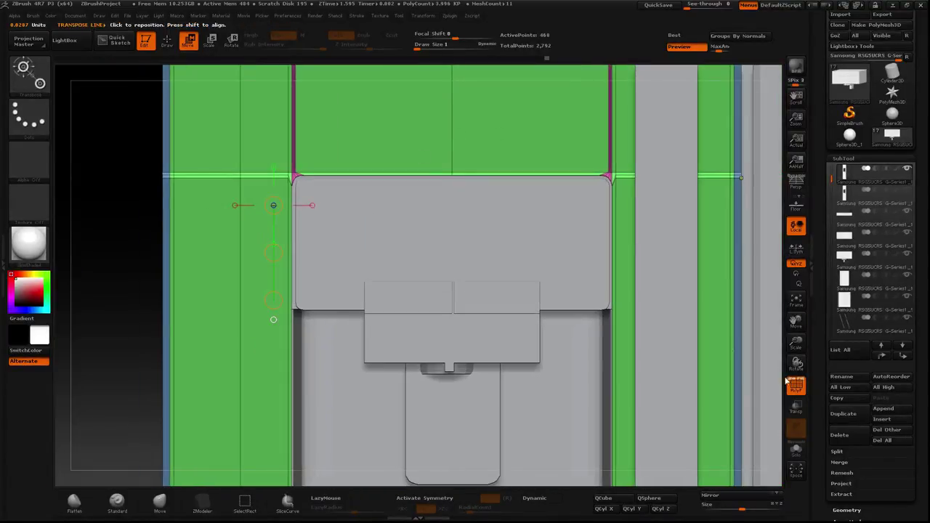
pyautogui.click(796, 387)
pyautogui.moveTo(486, 247); pyautogui.dragTo(486, 319)
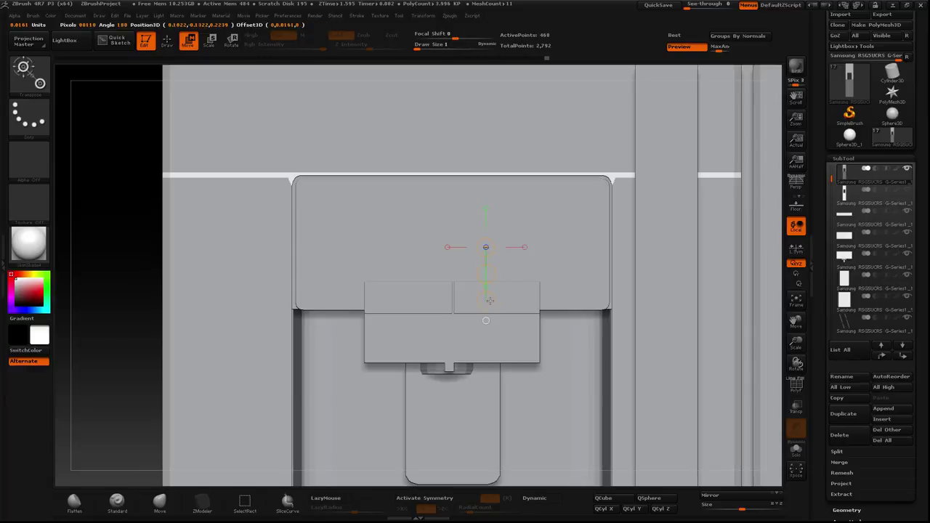
pyautogui.moveTo(104, 239)
pyautogui.mouseDown()
pyautogui.moveTo(211, 222)
pyautogui.moveTo(131, 208)
pyautogui.moveTo(118, 165)
pyautogui.moveTo(125, 191)
pyautogui.moveTo(169, 63)
pyautogui.mouseUp()
pyautogui.click(166, 40)
pyautogui.moveTo(237, 161)
pyautogui.keyDown('alt'); pyautogui.mouseDown()
pyautogui.moveTo(119, 249)
pyautogui.moveTo(141, 245)
pyautogui.moveTo(141, 264)
pyautogui.moveTo(110, 197)
pyautogui.moveTo(116, 204)
pyautogui.mouseUp(); pyautogui.keyUp('alt')
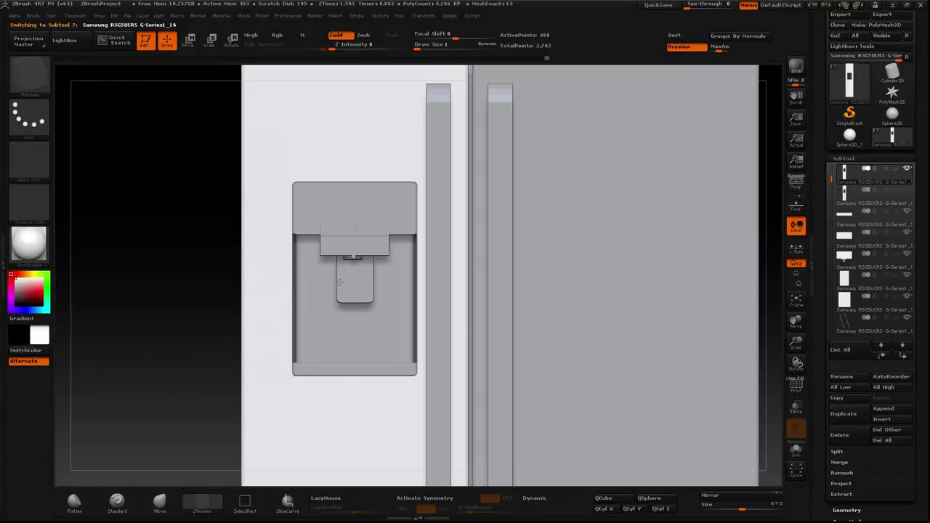
# Step: Position the dispenser paddle under the nozzle, lengthening its bottom slightly
pyautogui.keyDown('alt'); pyautogui.moveTo(339, 282); pyautogui.dragTo(152, 287); pyautogui.keyUp('alt')
pyautogui.click(188, 40)
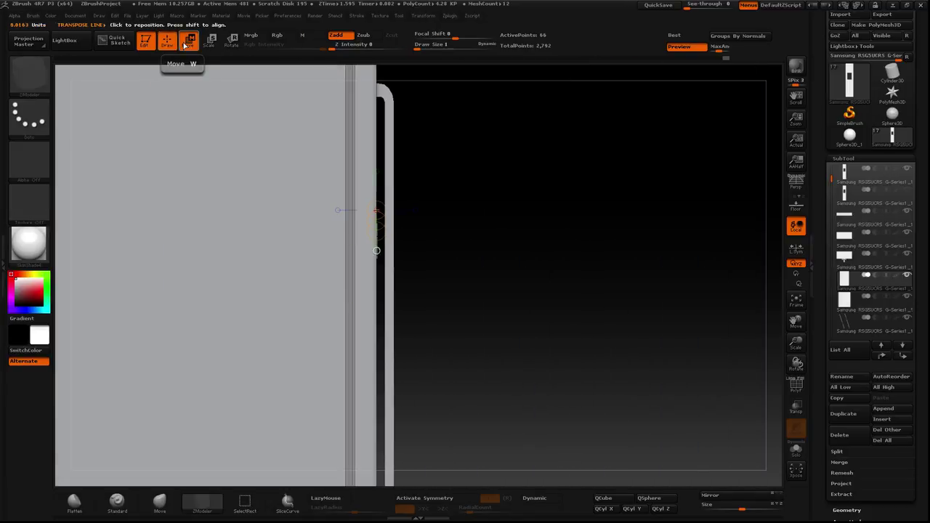
pyautogui.moveTo(313, 352); pyautogui.dragTo(472, 352)
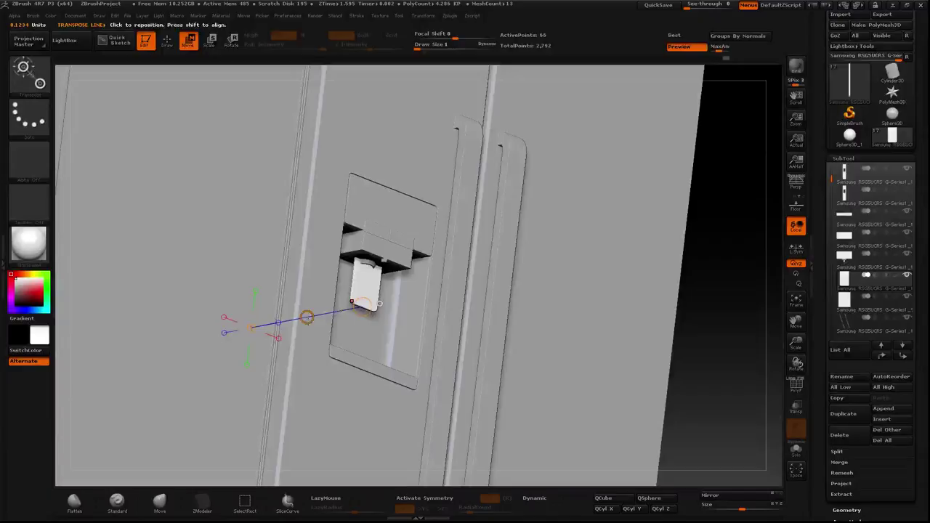
pyautogui.moveTo(306, 318); pyautogui.dragTo(284, 321)
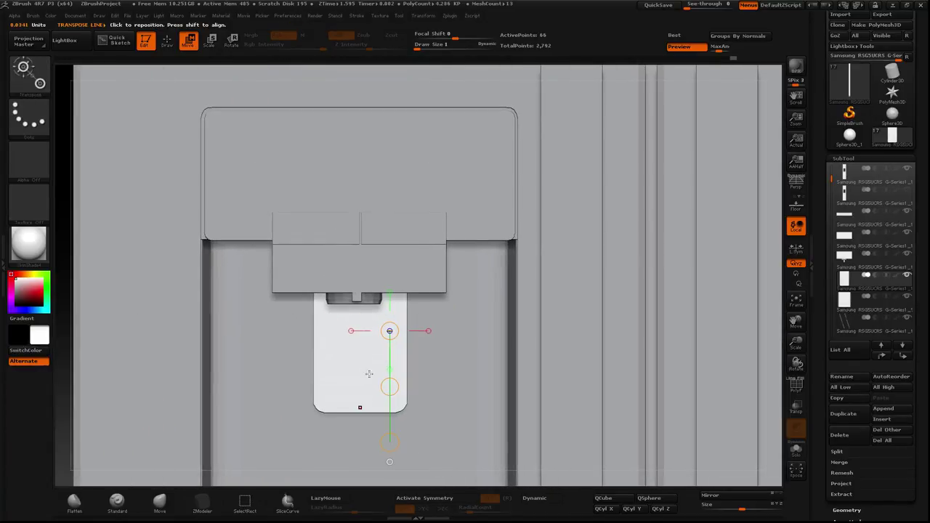
pyautogui.moveTo(388, 386); pyautogui.dragTo(388, 390)
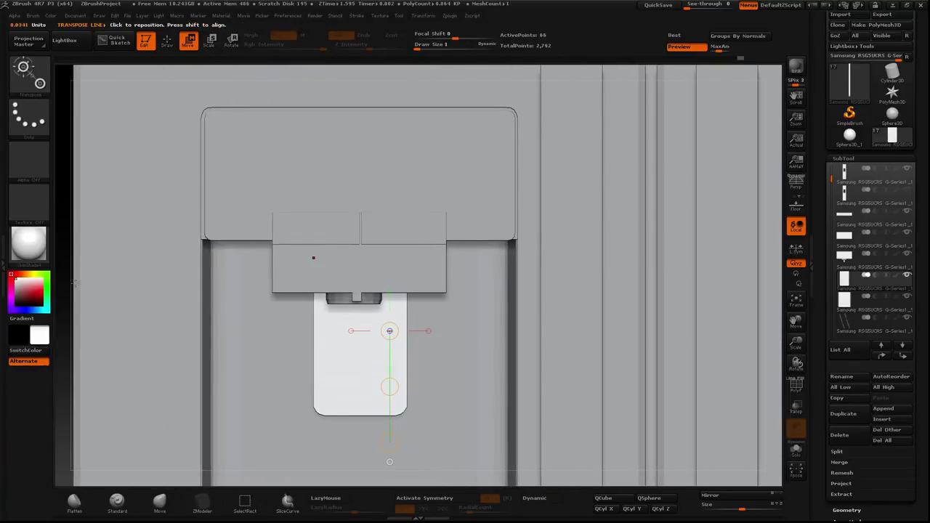
pyautogui.moveTo(67, 280); pyautogui.dragTo(66, 251)
pyautogui.moveTo(342, 291); pyautogui.dragTo(340, 309)
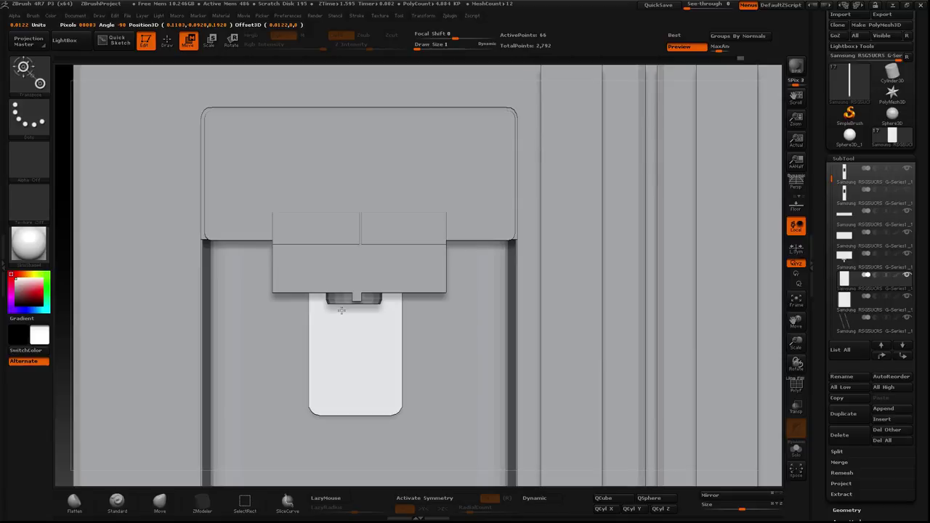
pyautogui.moveTo(337, 263)
pyautogui.mouseDown()
pyautogui.moveTo(342, 359)
pyautogui.moveTo(342, 324)
pyautogui.moveTo(342, 338)
pyautogui.mouseUp()
pyautogui.moveTo(448, 267); pyautogui.dragTo(435, 228)
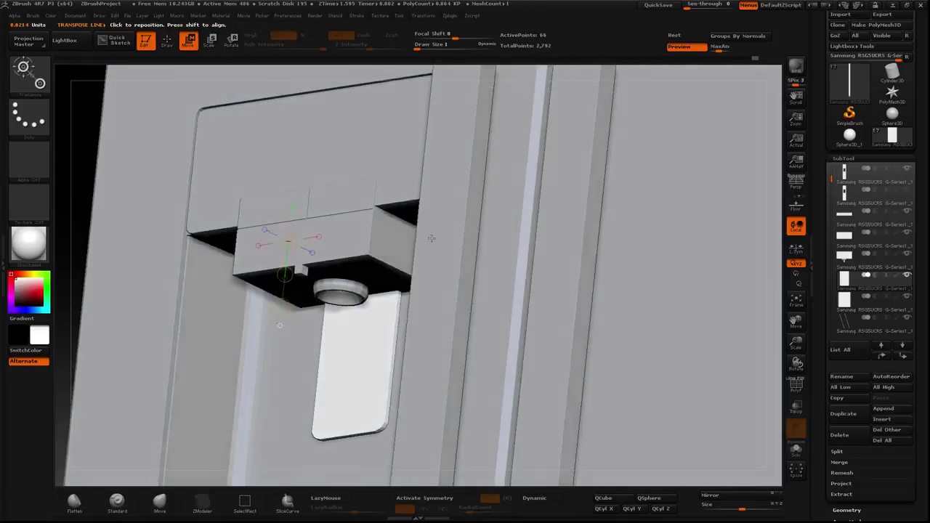
pyautogui.moveTo(435, 228)
pyautogui.mouseDown(button='right')
pyautogui.moveTo(456, 234)
pyautogui.moveTo(402, 282)
pyautogui.mouseUp(button='right')
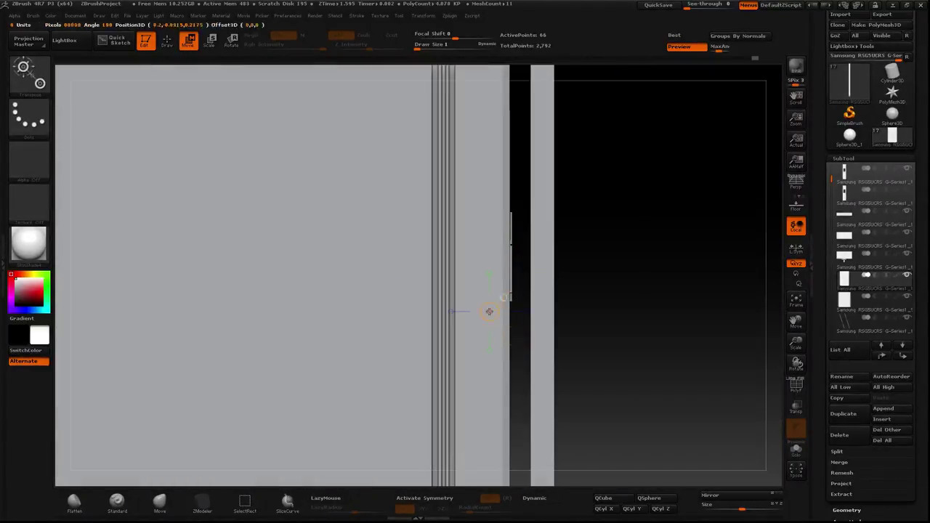
# Step: Redraw the Transpose reference line along the recess edge from a low angle
pyautogui.moveTo(488, 312); pyautogui.dragTo(691, 312)
pyautogui.moveTo(712, 312)
pyautogui.mouseDown(button='right')
pyautogui.moveTo(624, 212)
pyautogui.moveTo(399, 201)
pyautogui.mouseUp(button='right')
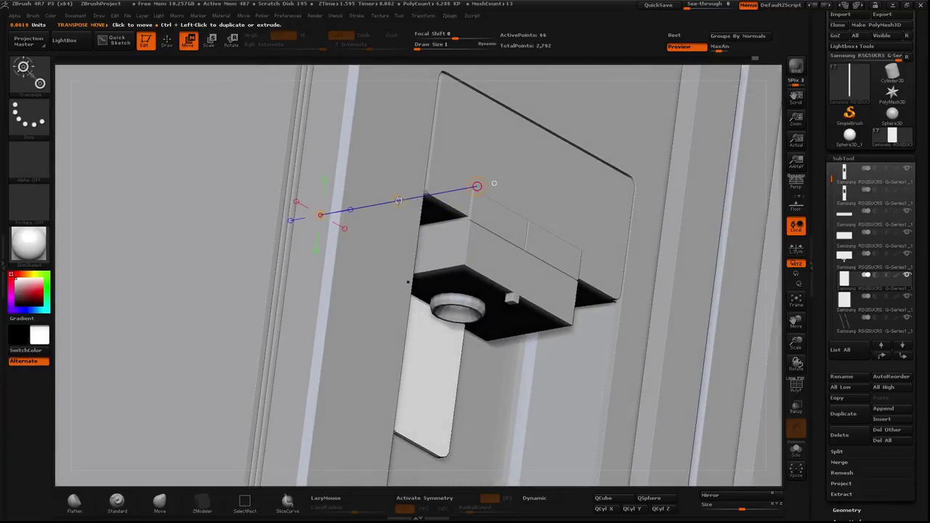
pyautogui.click(415, 201)
pyautogui.moveTo(415, 201); pyautogui.dragTo(494, 182)
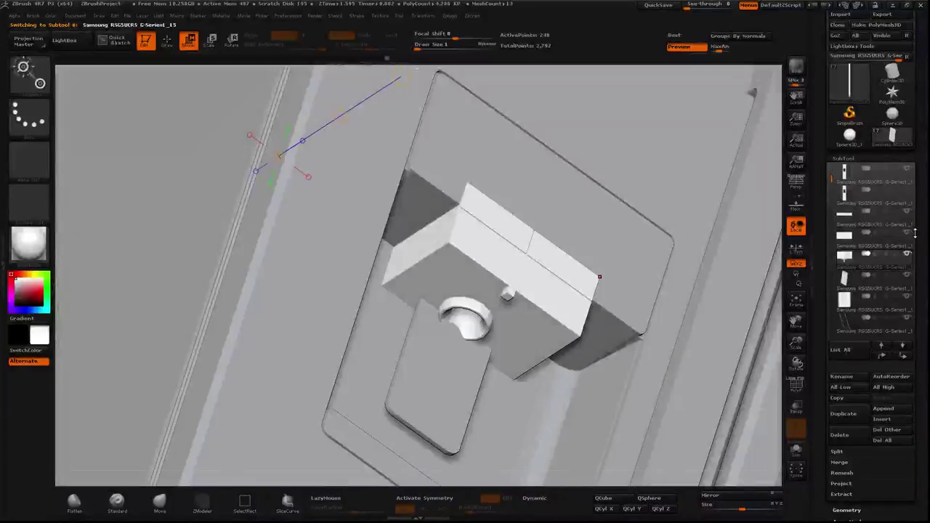
# Step: Hide surrounding parts, mask and invert a strip through the block, and draw a reference line
pyautogui.click(907, 254)
pyautogui.click(906, 275)
pyautogui.keyDown('shift'); pyautogui.moveTo(513, 185); pyautogui.dragTo(506, 224); pyautogui.keyUp('shift')
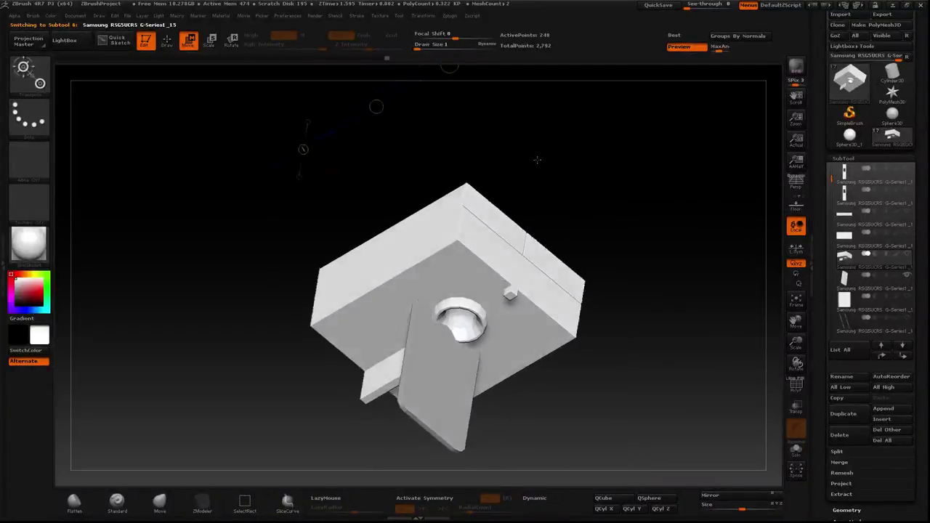
pyautogui.click(797, 387)
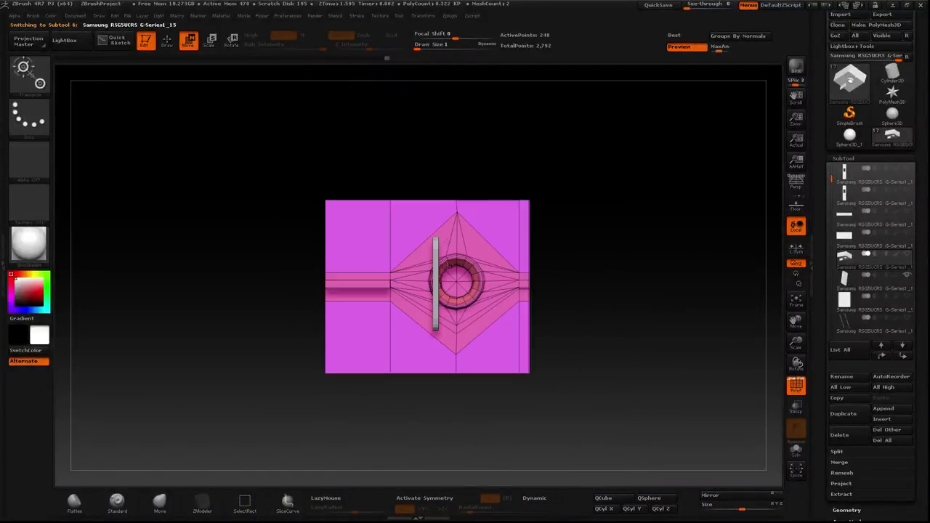
pyautogui.keyDown('ctrl'); pyautogui.moveTo(362, 135); pyautogui.dragTo(488, 420); pyautogui.keyUp('ctrl')
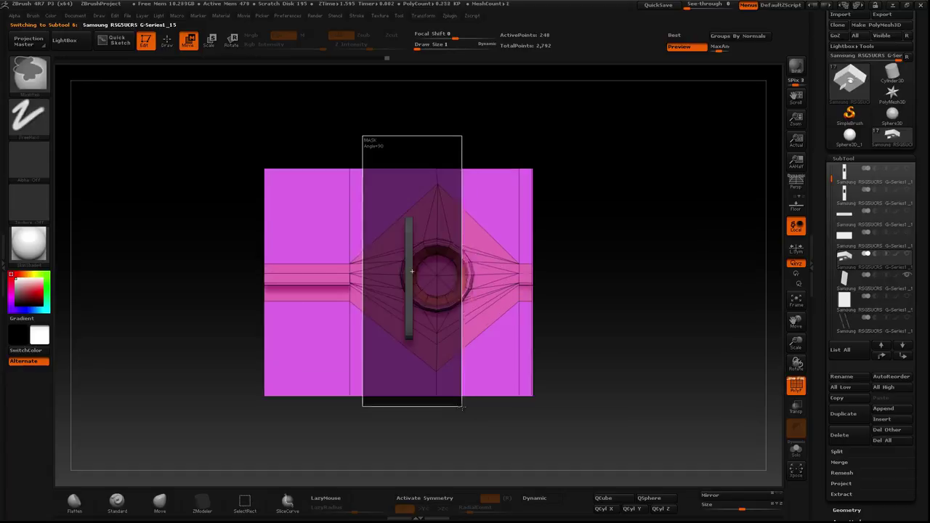
pyautogui.hotkey('ctrl', 'i')
pyautogui.moveTo(356, 379)
pyautogui.mouseDown()
pyautogui.moveTo(429, 379)
pyautogui.moveTo(414, 381)
pyautogui.mouseUp()
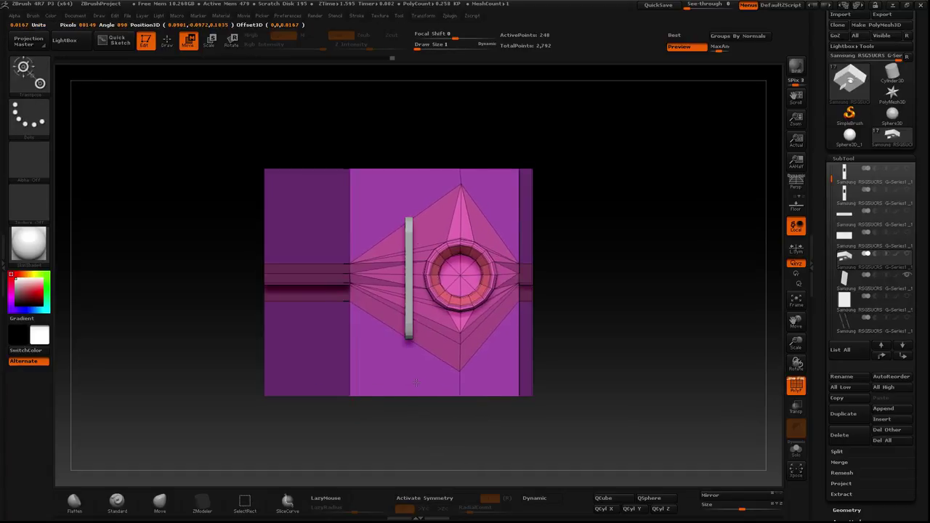
pyautogui.keyDown('ctrl'); pyautogui.click(654, 276); pyautogui.keyUp('ctrl')
pyautogui.keyDown('shift'); pyautogui.moveTo(660, 286); pyautogui.dragTo(681, 376); pyautogui.keyUp('shift')
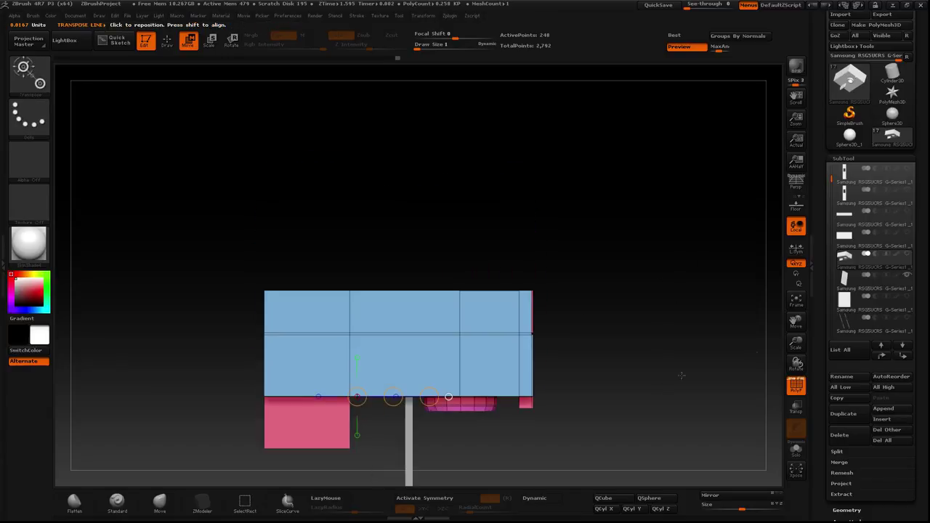
pyautogui.click(795, 385)
# Step: Shift the white panel left until it centres beneath the grey top block
pyautogui.moveTo(706, 332)
pyautogui.mouseDown()
pyautogui.moveTo(557, 298)
pyautogui.moveTo(359, 303)
pyautogui.moveTo(172, 386)
pyautogui.mouseUp()
pyautogui.keyDown('ctrl'); pyautogui.keyDown('shift'); pyautogui.click(221, 372); pyautogui.keyUp('shift'); pyautogui.keyUp('ctrl')
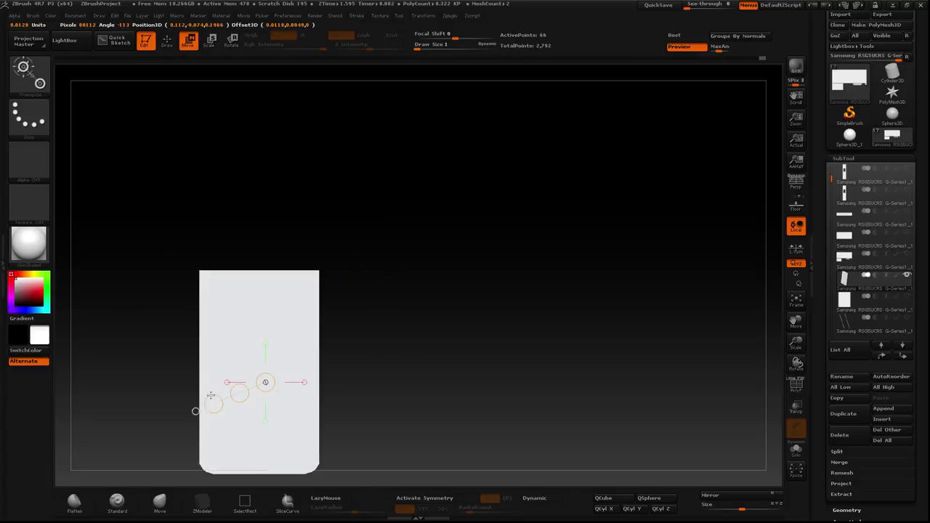
pyautogui.keyDown('shift'); pyautogui.moveTo(232, 314); pyautogui.dragTo(294, 334); pyautogui.keyUp('shift')
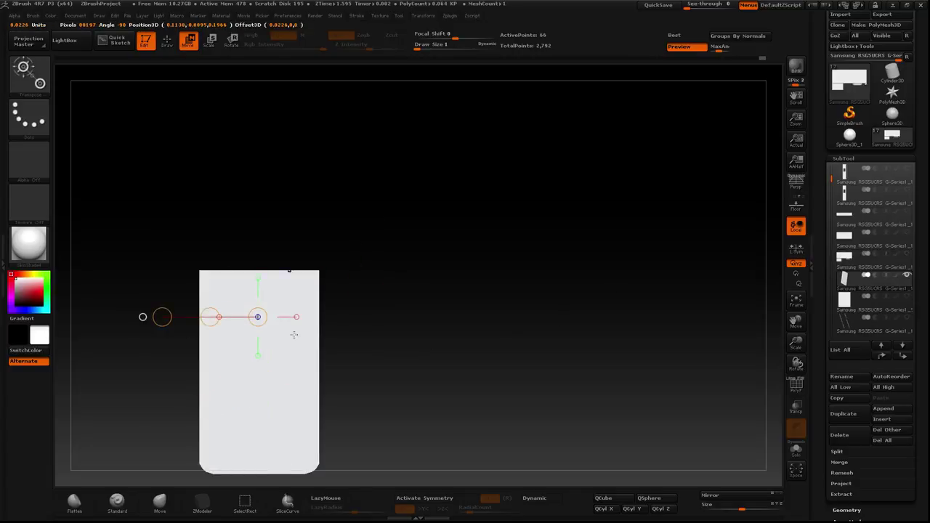
pyautogui.click(906, 254)
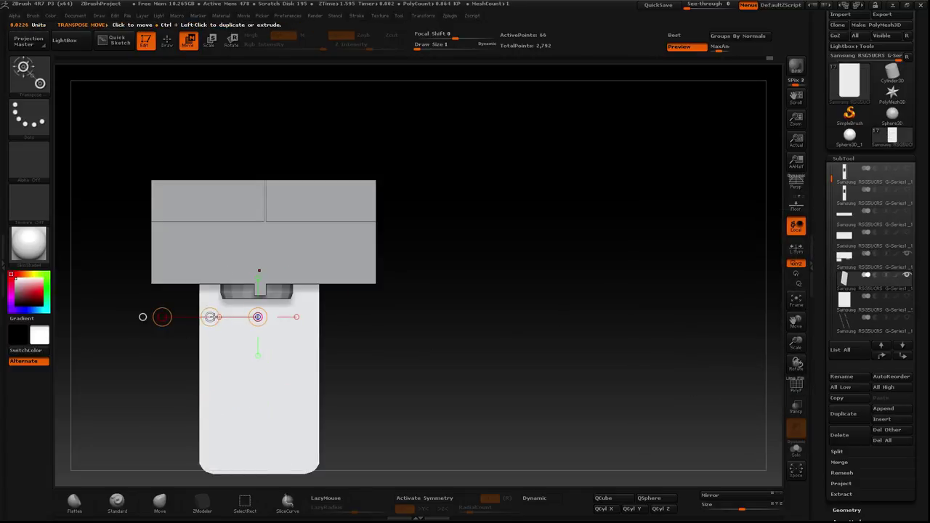
pyautogui.moveTo(236, 317); pyautogui.dragTo(210, 314)
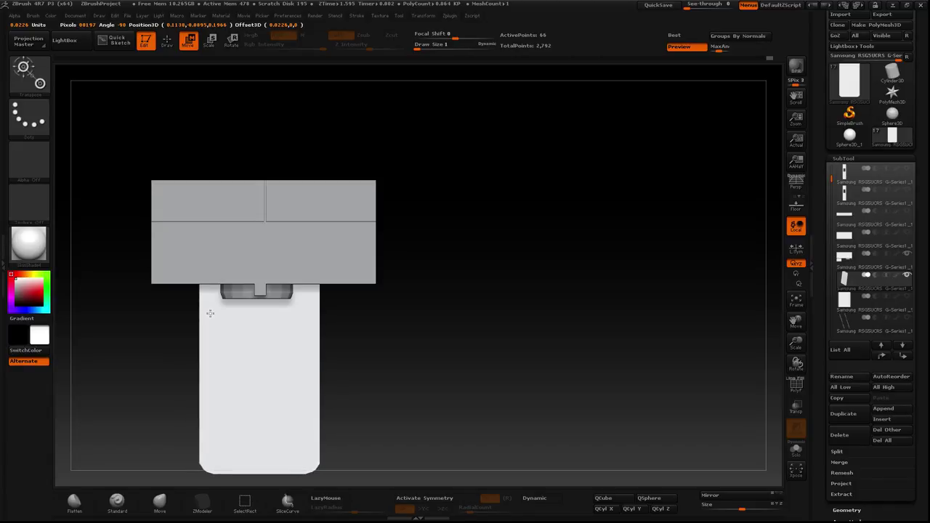
pyautogui.moveTo(210, 313); pyautogui.dragTo(209, 312)
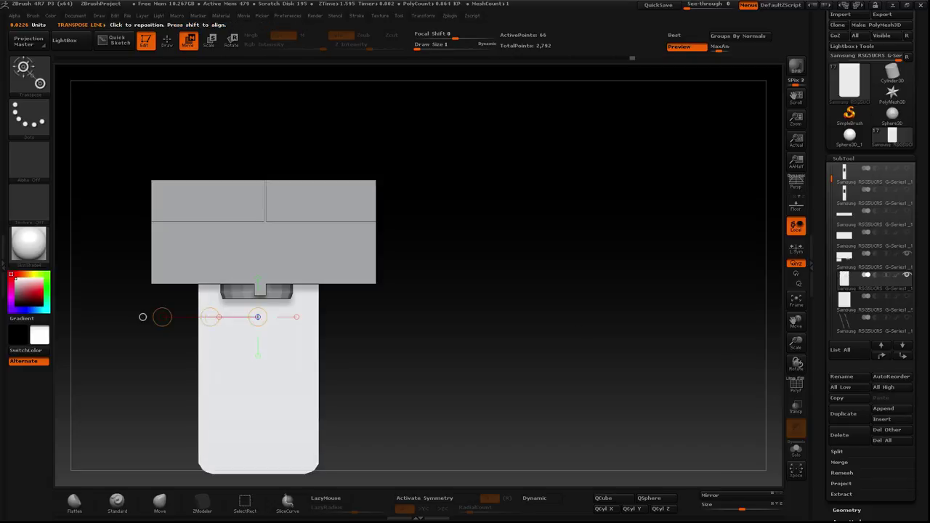
pyautogui.click(906, 277)
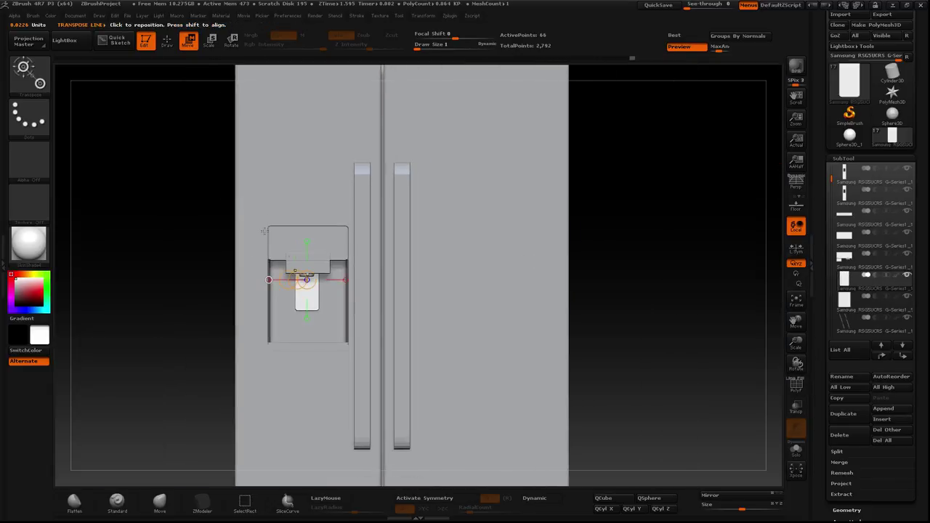
# Step: Zoom into the recess and undo a trial upward move of the drip tray
pyautogui.click(814, 97)
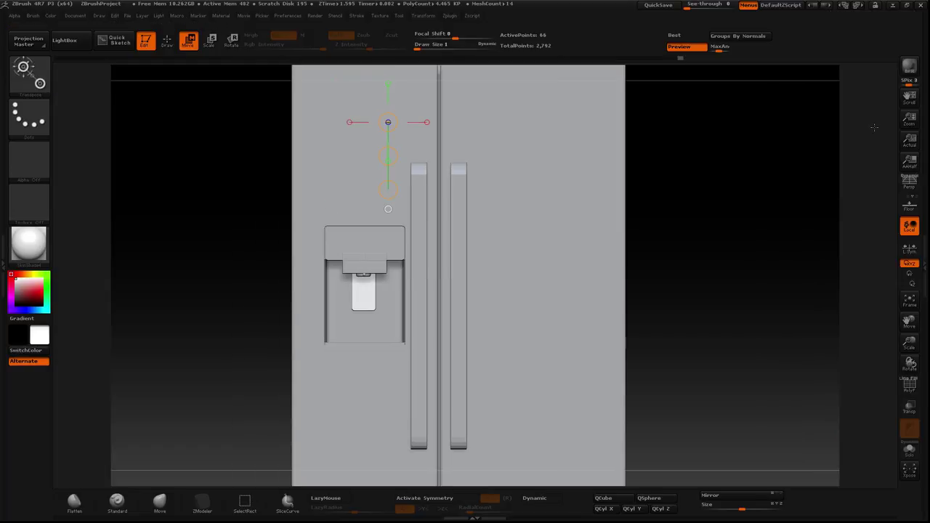
pyautogui.click(922, 138)
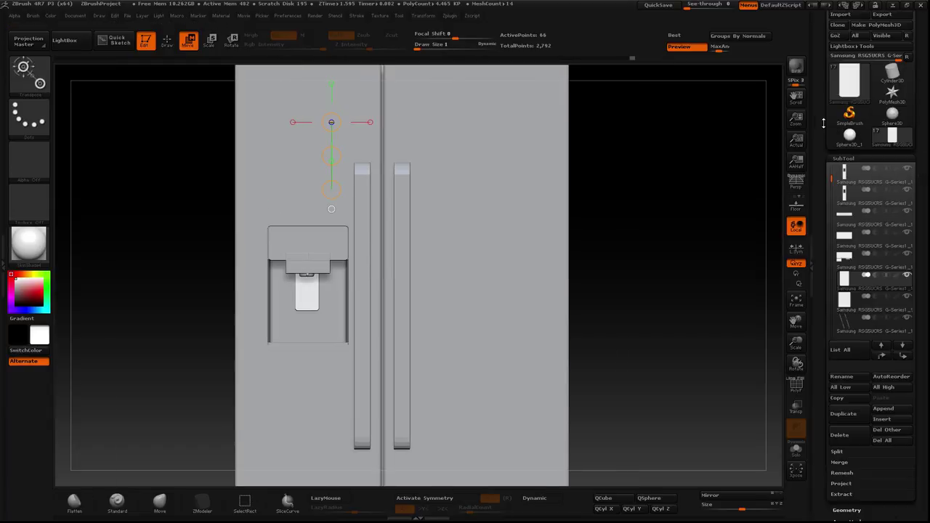
pyautogui.scroll(2, 823, 123)
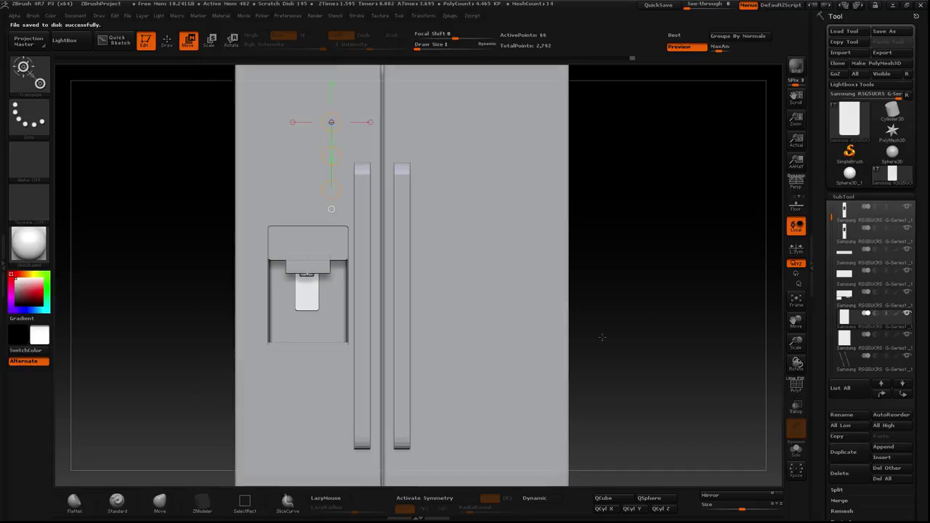
pyautogui.keyDown('alt'); pyautogui.moveTo(647, 317); pyautogui.dragTo(296, 352); pyautogui.keyUp('alt')
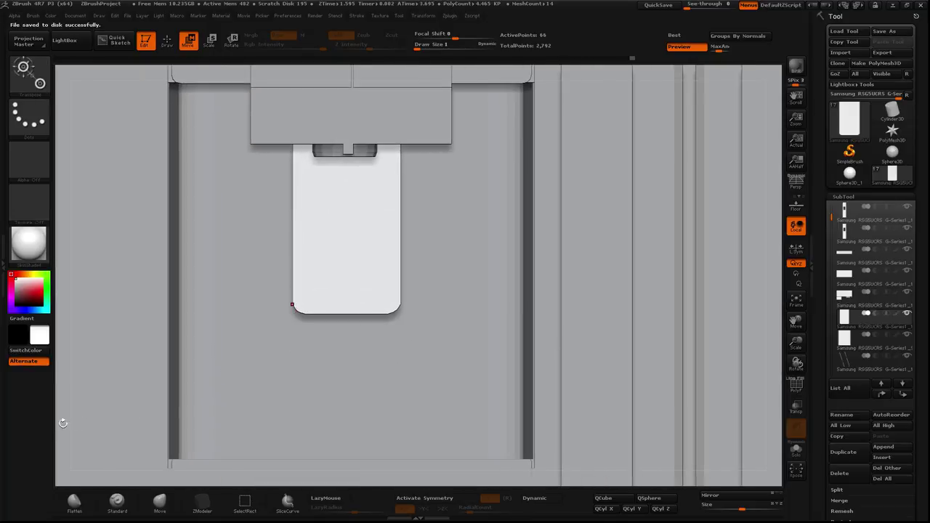
pyautogui.keyDown('alt'); pyautogui.moveTo(59, 421); pyautogui.dragTo(77, 253); pyautogui.keyUp('alt')
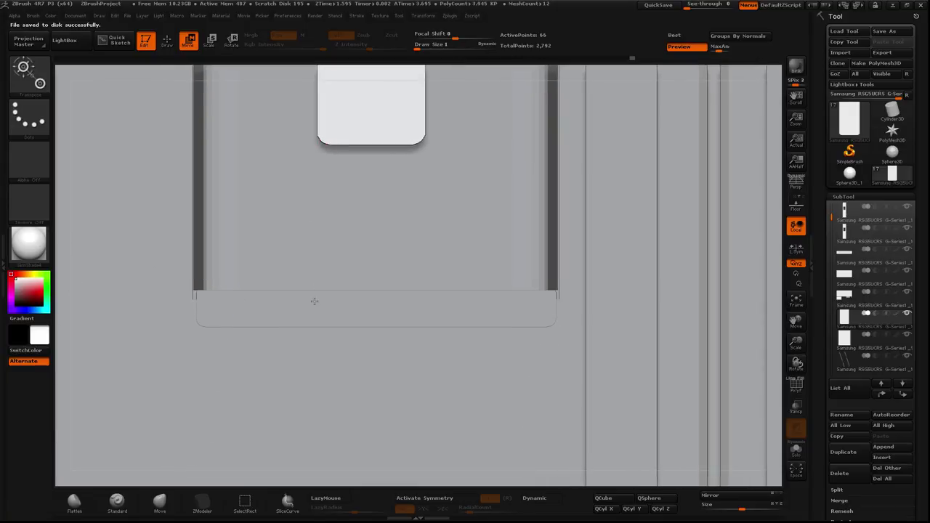
pyautogui.keyDown('alt'); pyautogui.click(314, 301); pyautogui.keyUp('alt')
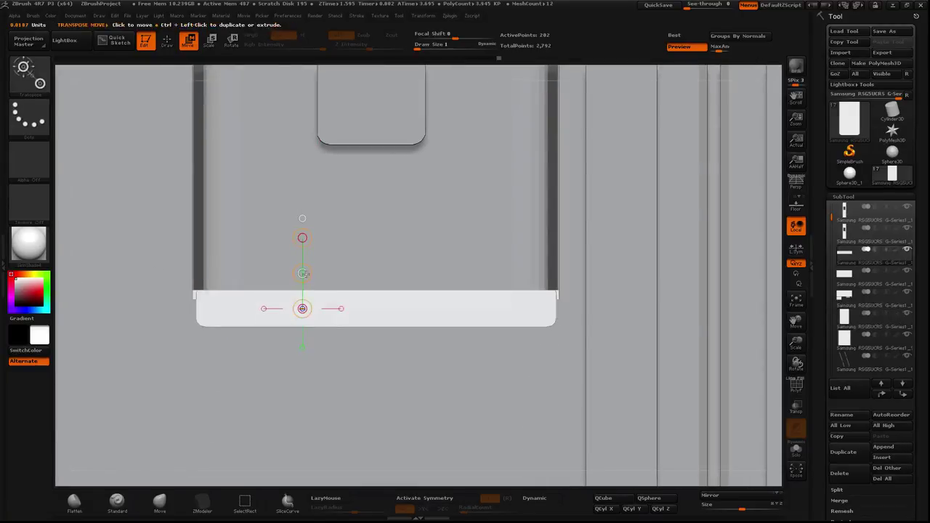
pyautogui.moveTo(302, 307); pyautogui.dragTo(305, 244)
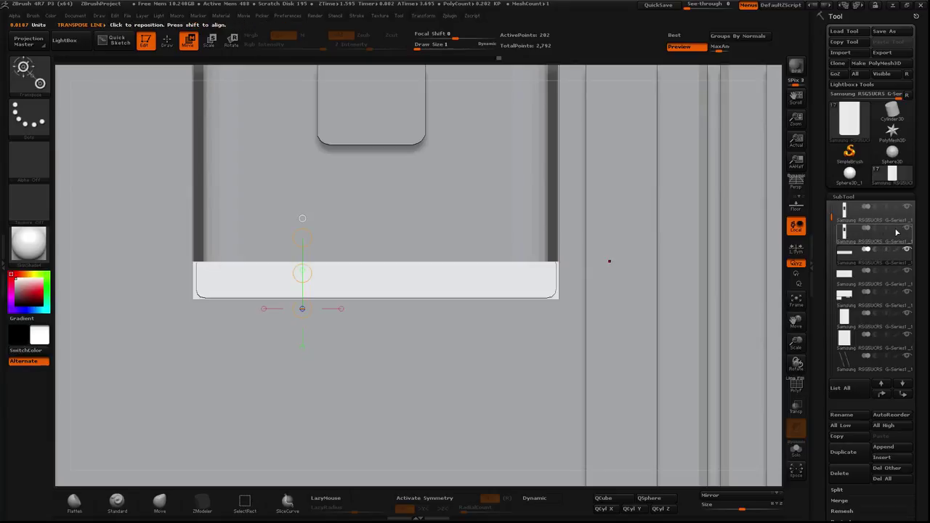
pyautogui.hotkey('ctrl', 'z')
pyautogui.hotkey('ctrl', 'z')
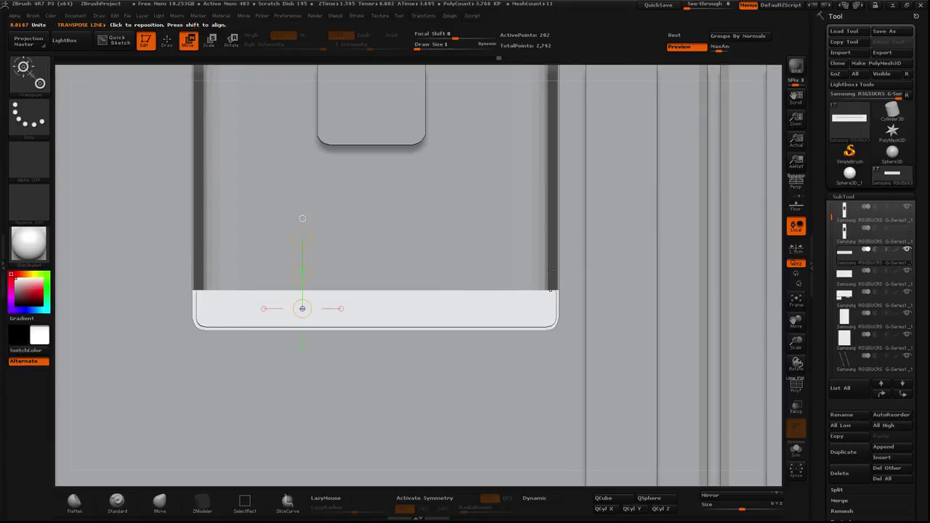
pyautogui.hotkey('ctrl', 'z')
pyautogui.hotkey('ctrl', 'z')
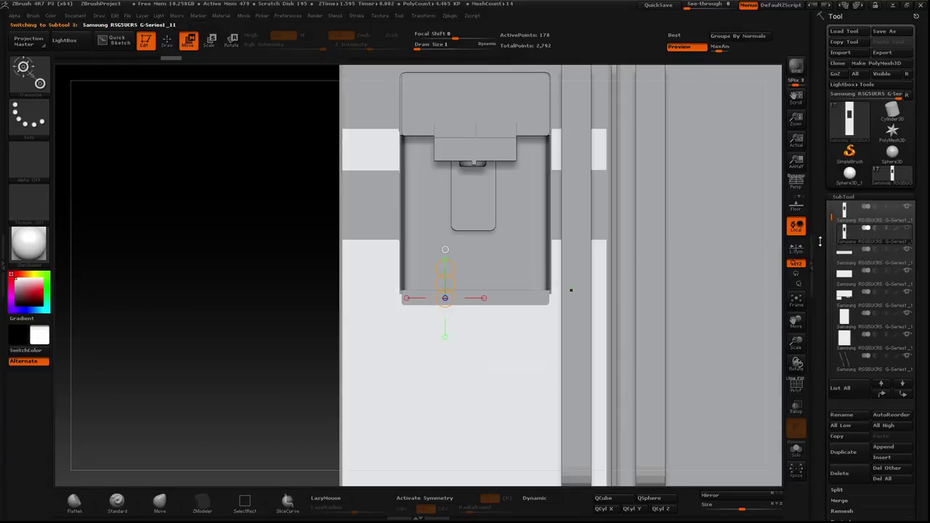
# Step: Select the fridge door, return to Draw mode, and orbit to a three-quarter view
pyautogui.click(847, 213)
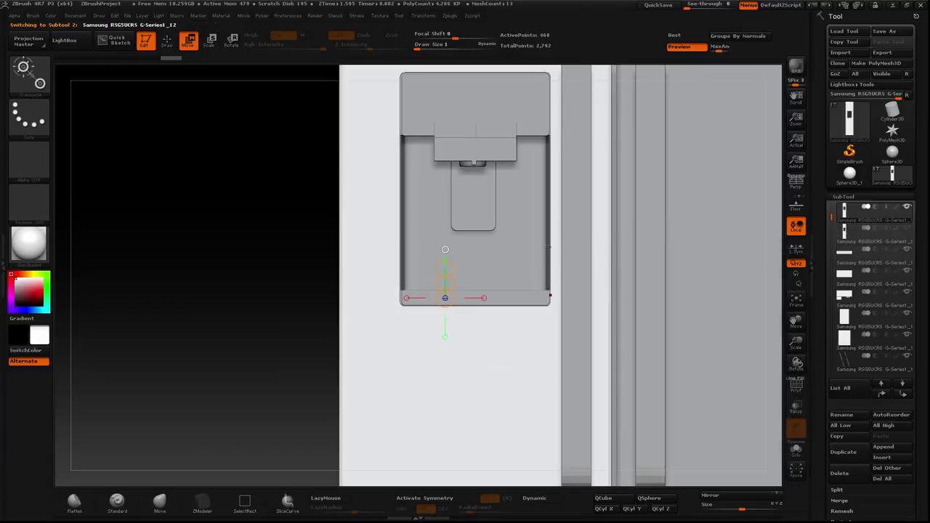
pyautogui.moveTo(310, 279)
pyautogui.mouseDown()
pyautogui.moveTo(353, 316)
pyautogui.moveTo(338, 280)
pyautogui.moveTo(245, 261)
pyautogui.mouseUp()
pyautogui.click(168, 48)
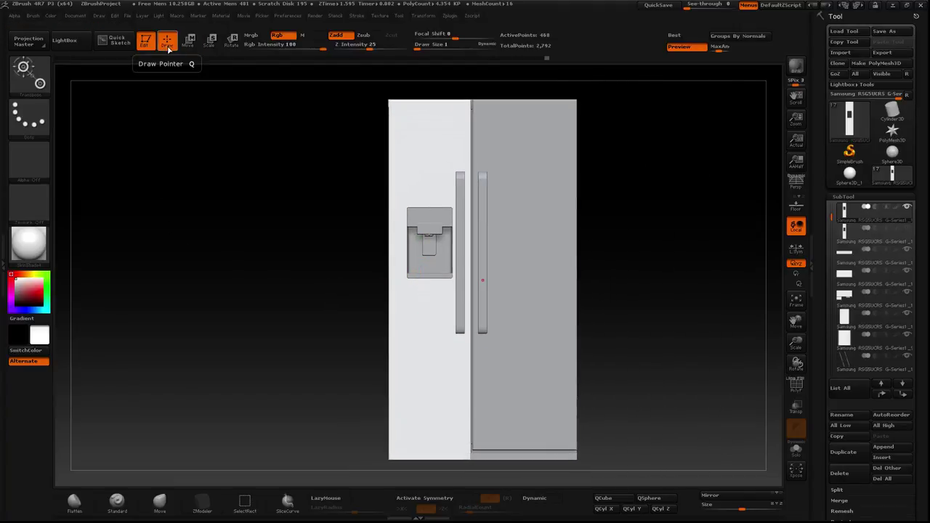
pyautogui.moveTo(273, 182)
pyautogui.mouseDown()
pyautogui.moveTo(247, 222)
pyautogui.moveTo(292, 201)
pyautogui.moveTo(247, 233)
pyautogui.mouseUp()
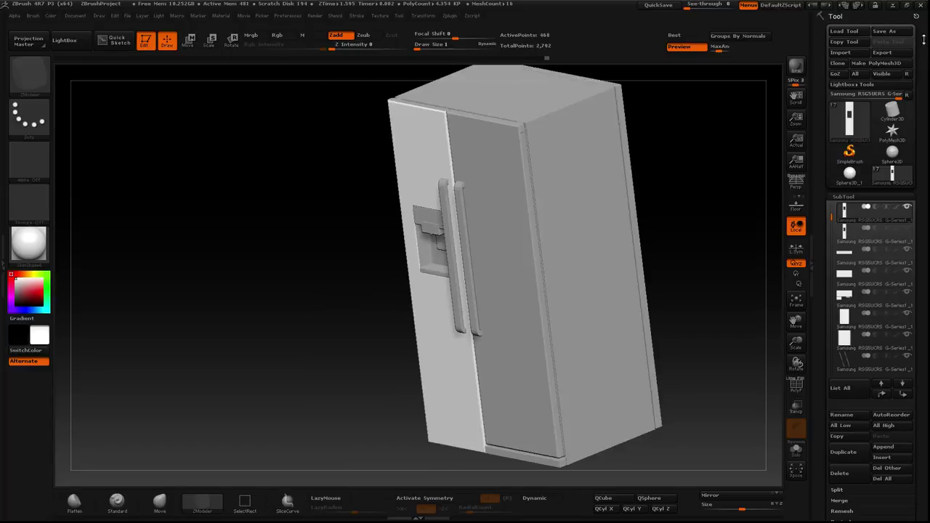